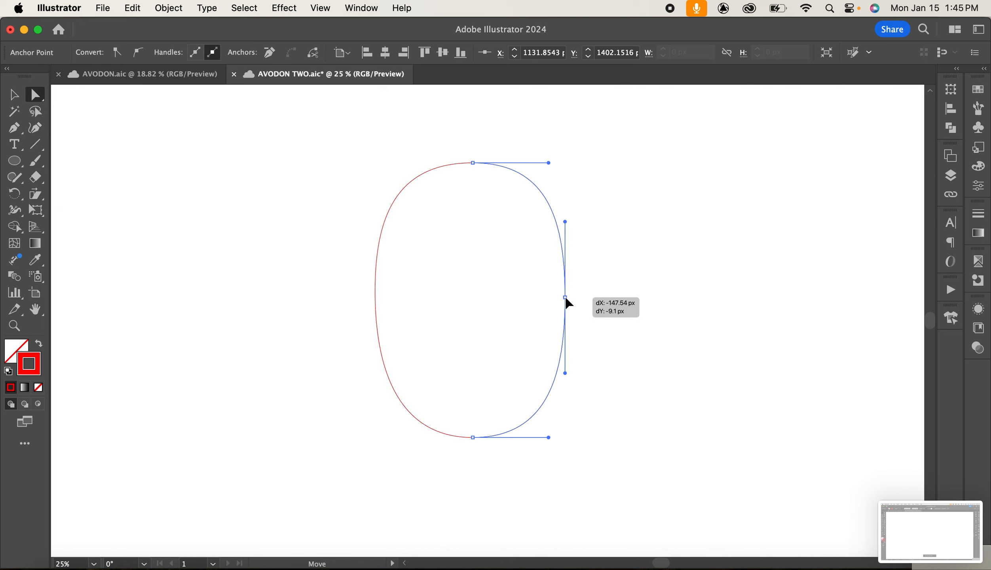
Reshape the oval into an avocado outline by adjusting the side anchor handles and raising the top anchor.
click(374, 291)
drag(377, 218, 416, 207)
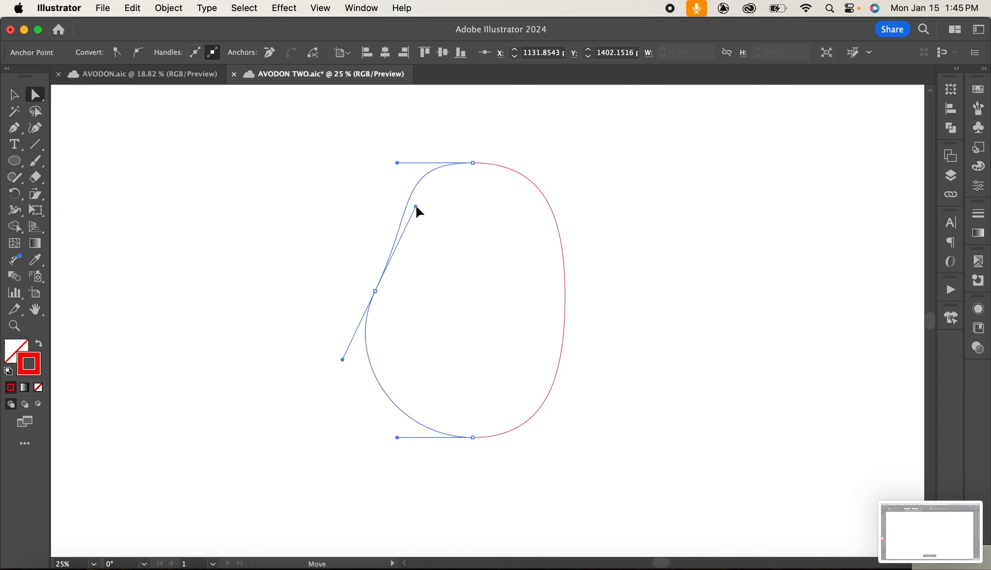
click(566, 296)
drag(567, 220, 534, 220)
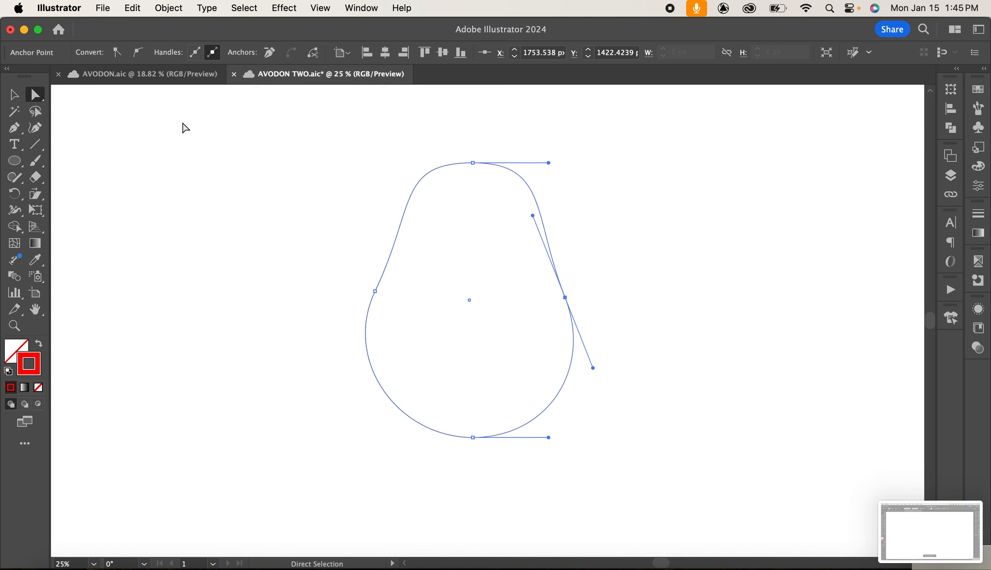
drag(475, 166, 474, 149)
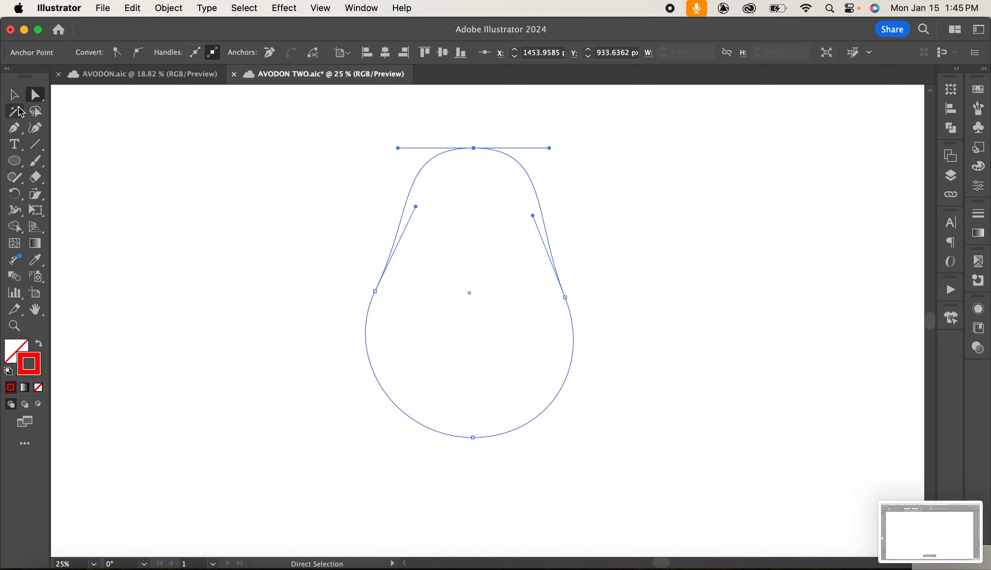
Select the avocado outline and set its stroke weight to 10 pt.
click(14, 94)
click(712, 326)
click(569, 305)
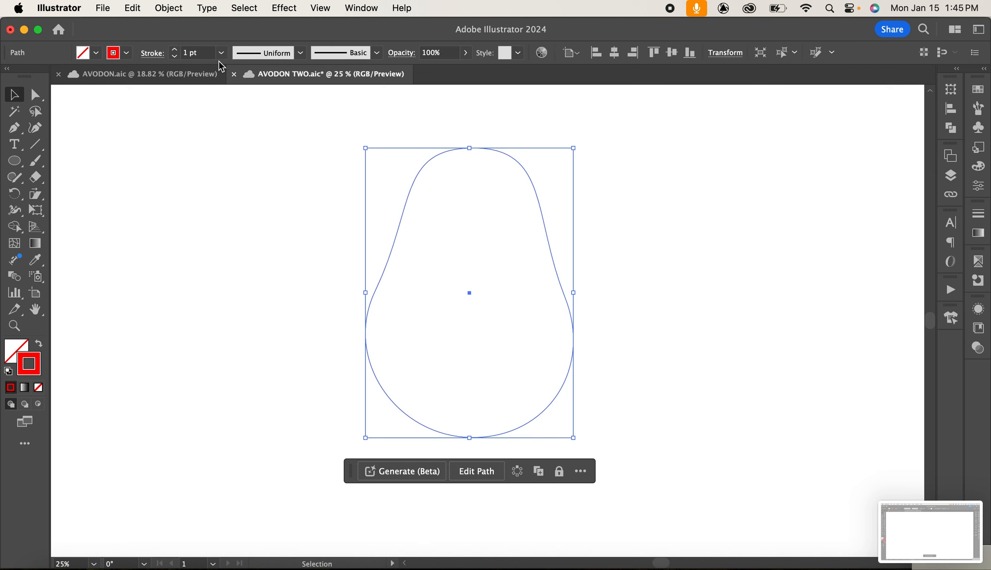
click(221, 52)
click(254, 251)
click(729, 276)
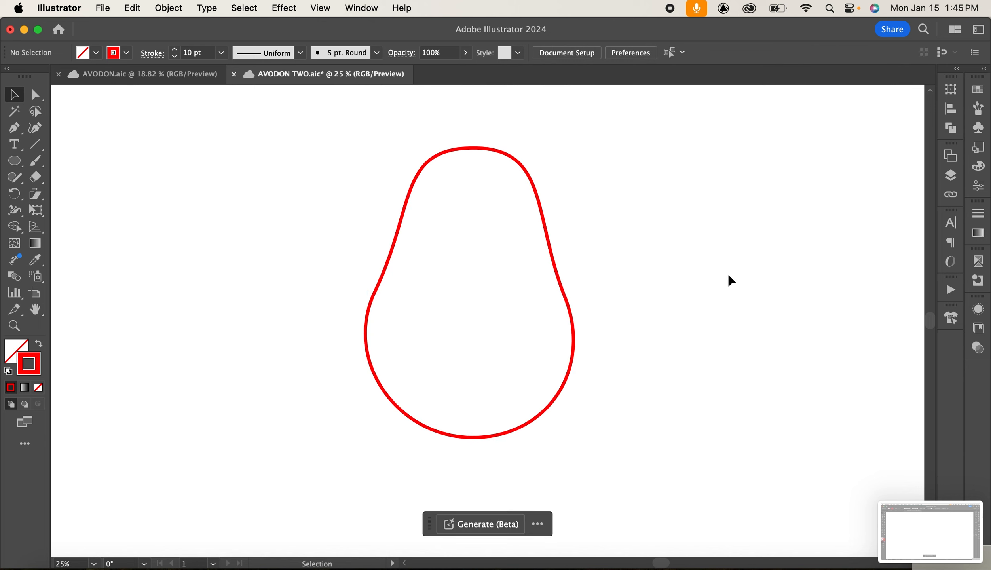
Duplicate the avocado outline and scale the copy down so it sits centered inside the original.
mouse_move(562, 291)
mouse_down()
mouse_move(798, 293)
mouse_move(575, 273)
mouse_move(566, 293)
mouse_up()
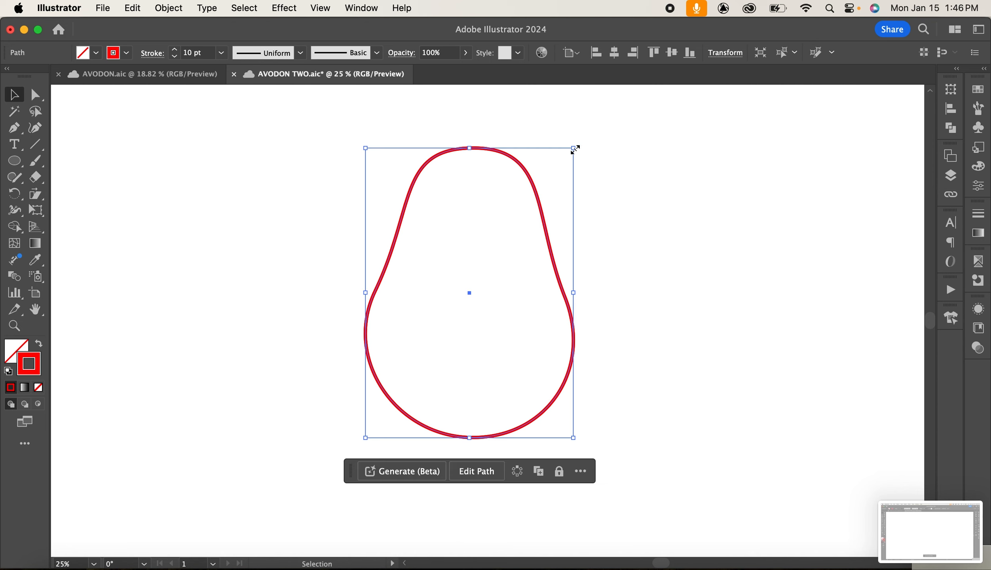
drag(575, 148, 560, 166)
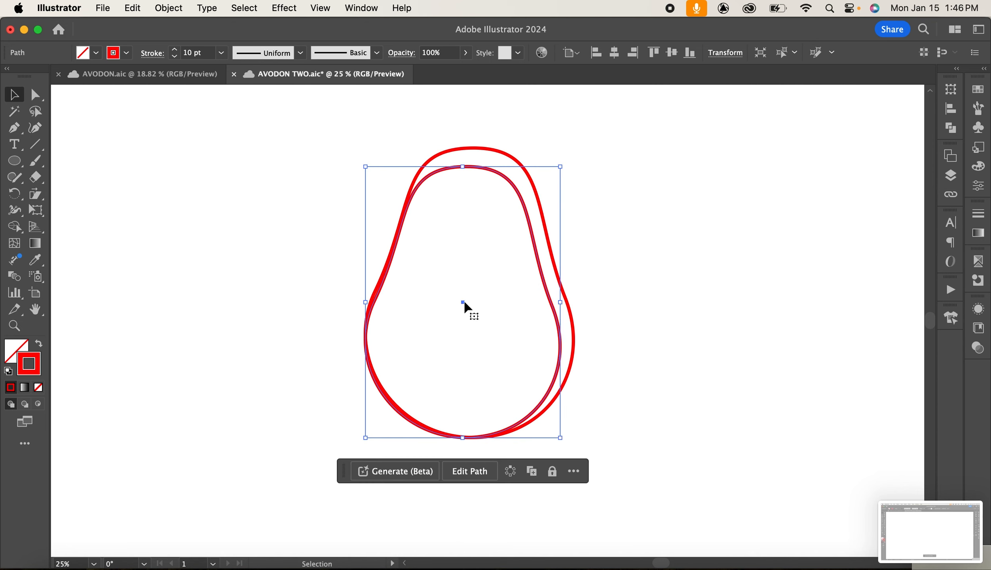
mouse_move(464, 302)
mouse_down()
mouse_move(481, 289)
mouse_move(473, 295)
mouse_up()
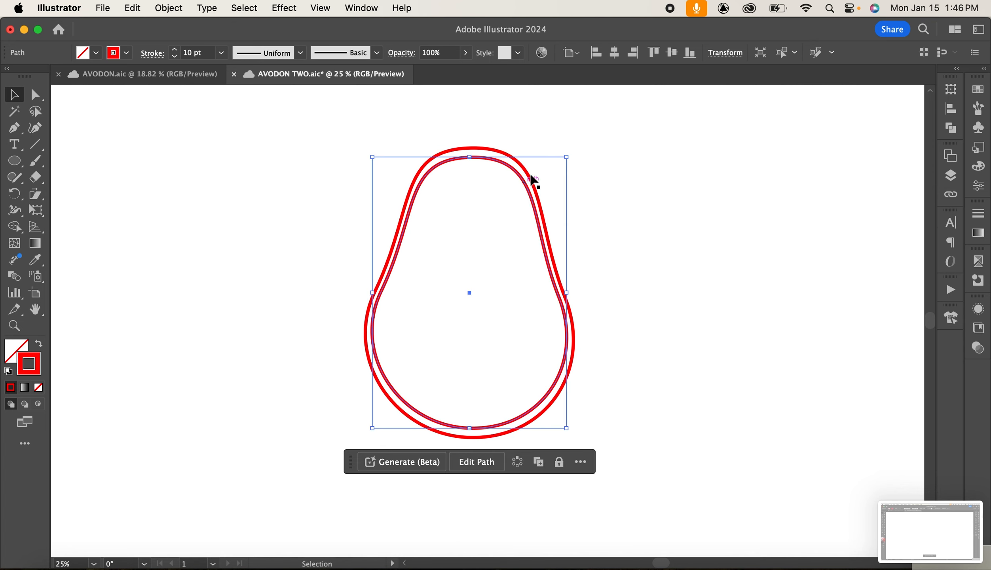
drag(566, 158, 559, 170)
drag(469, 304, 495, 308)
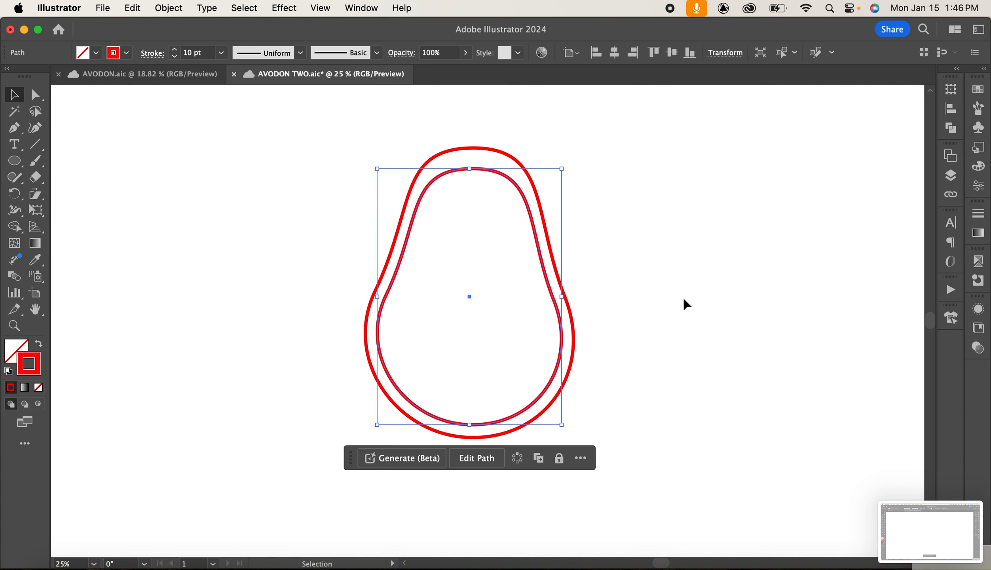
click(886, 309)
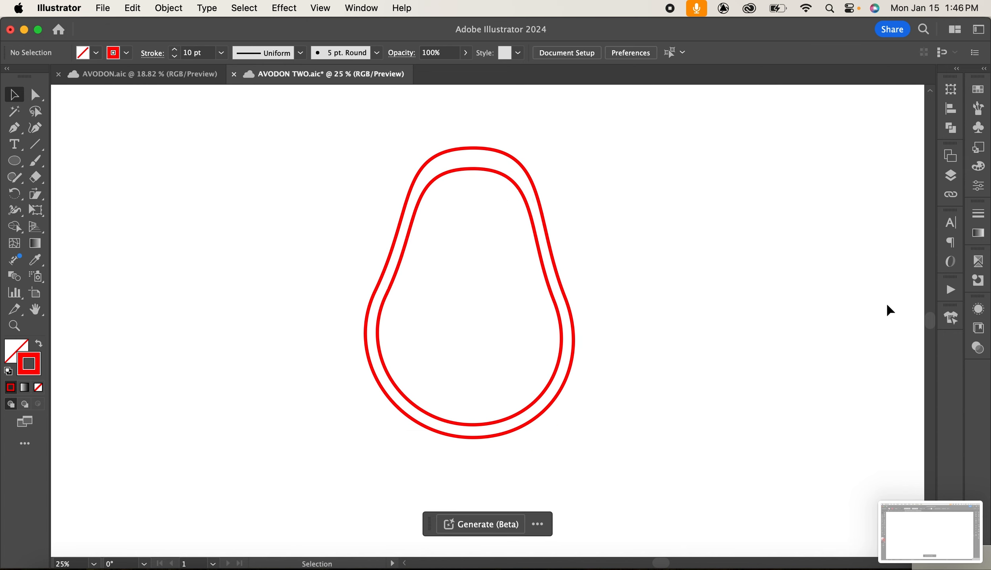
Draw a circle for the pit in the lower half of the avocado and adjust its size and position.
click(18, 160)
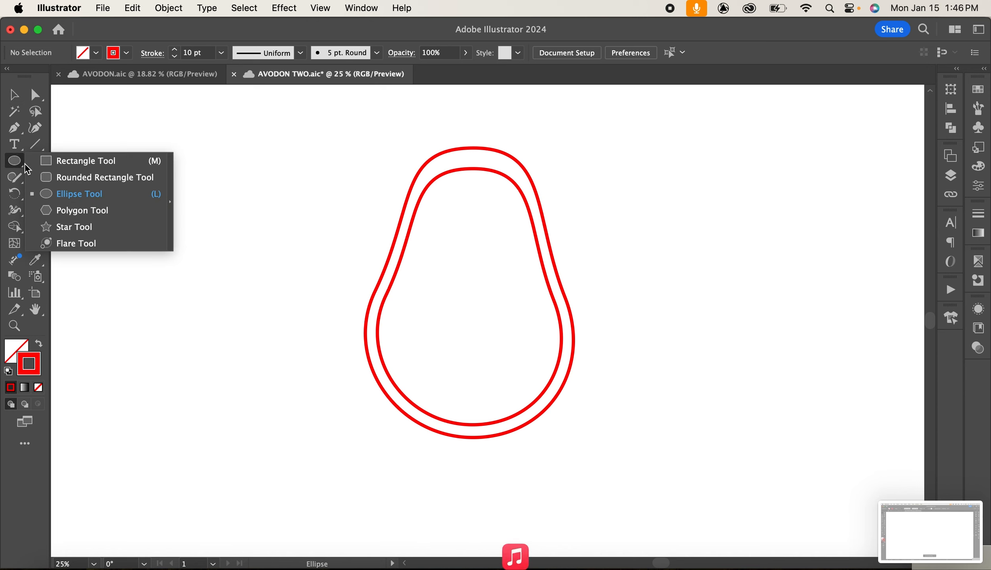
drag(432, 315, 510, 394)
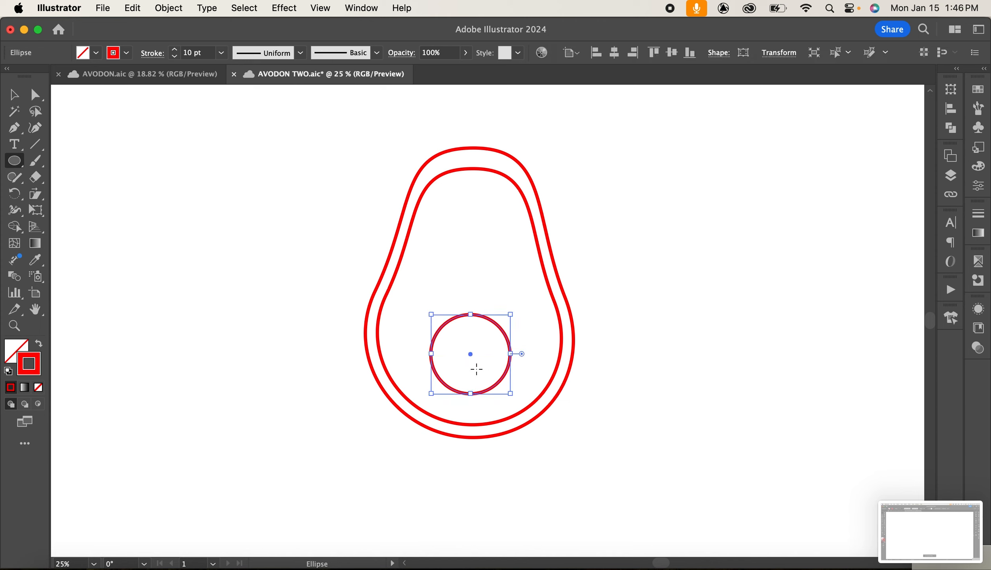
drag(471, 353, 466, 345)
drag(506, 385, 516, 407)
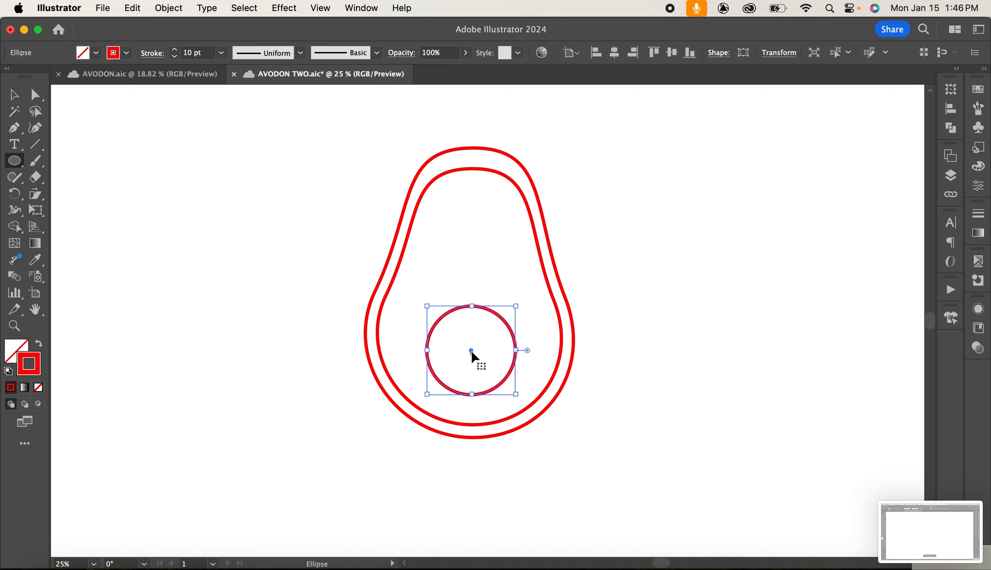
drag(471, 351, 470, 341)
key(v)
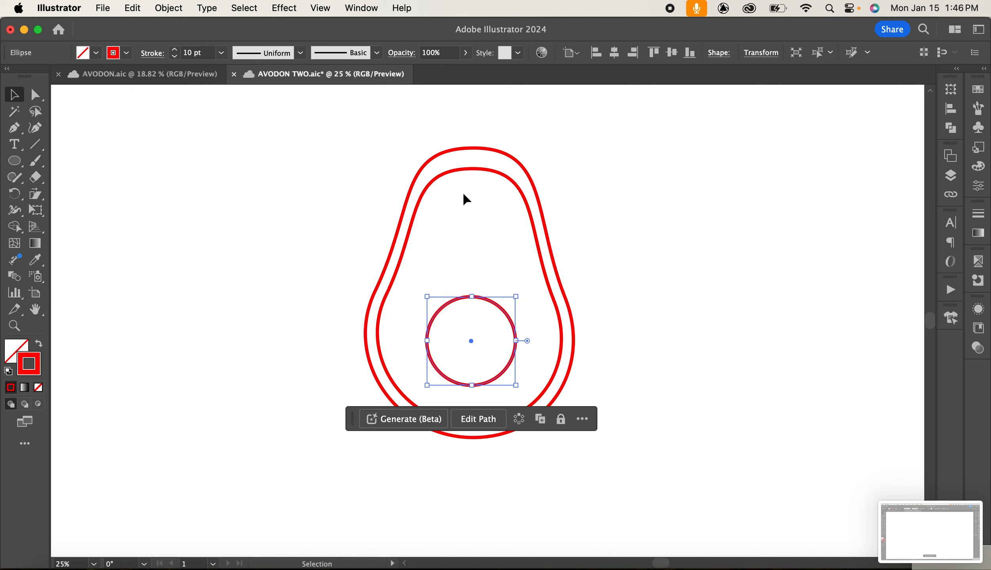
Select all shapes and scale the whole avocado up slightly.
drag(345, 152, 607, 481)
drag(535, 373, 515, 370)
click(661, 320)
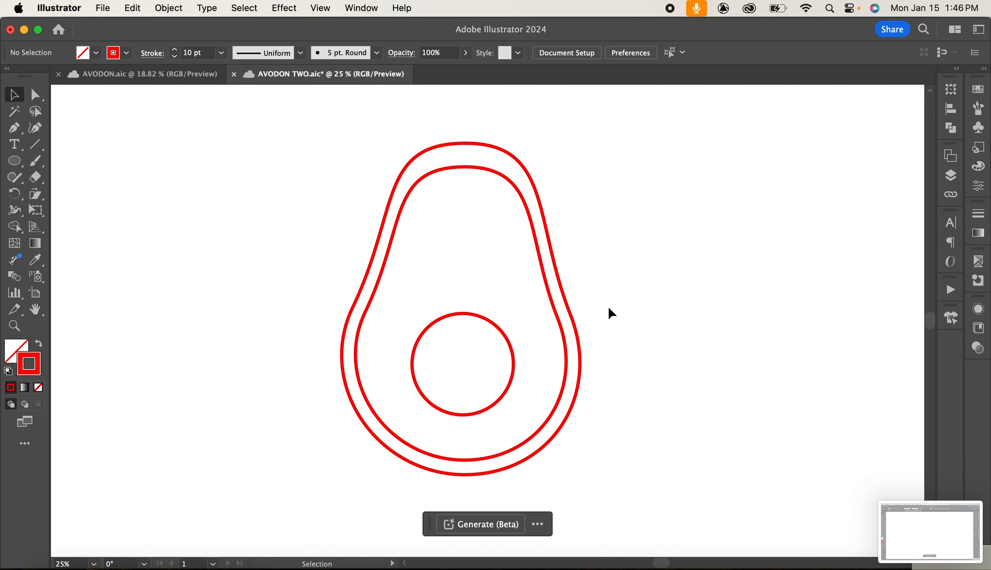
Draw the two eyes as circles with smaller pupil circles inside them.
click(13, 163)
drag(417, 229, 503, 244)
key(v)
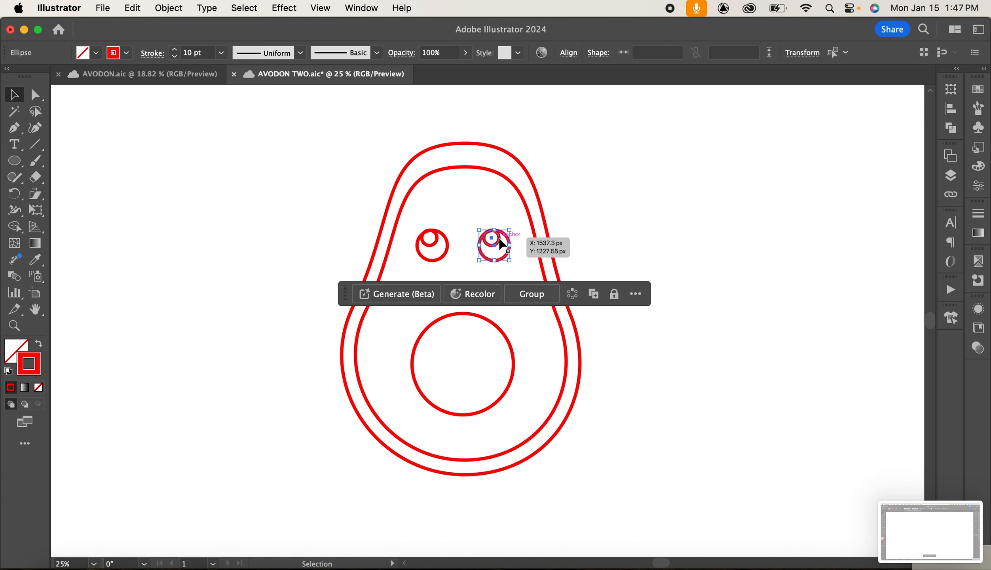
Draw a small curved smile between the eyes with the Pen tool.
click(19, 127)
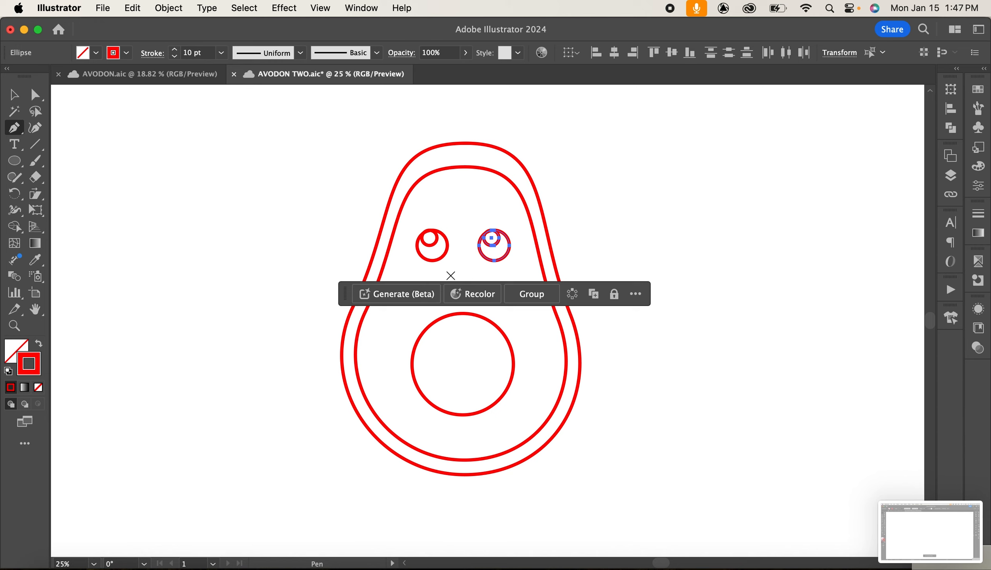
drag(450, 275, 478, 271)
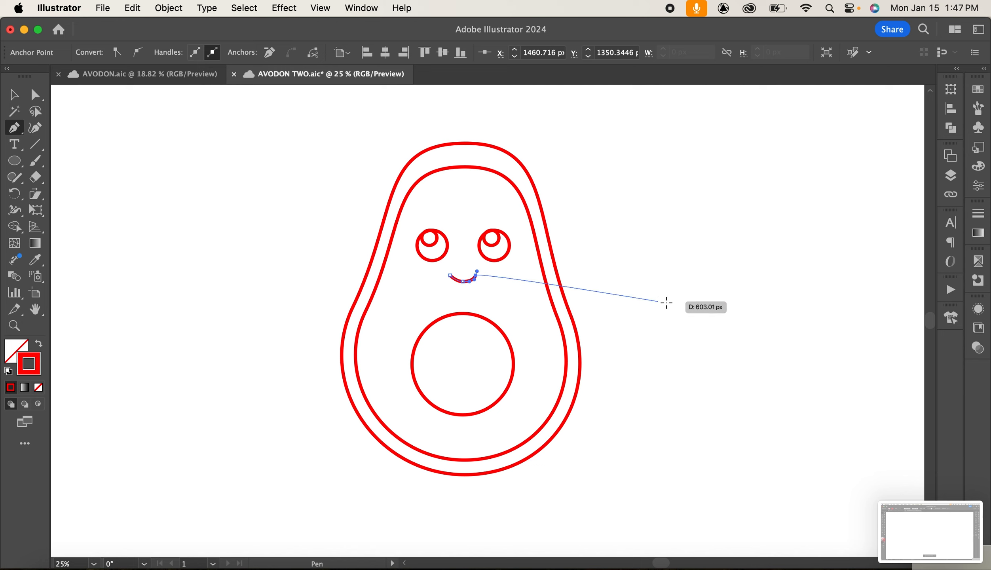
click(9, 98)
click(171, 201)
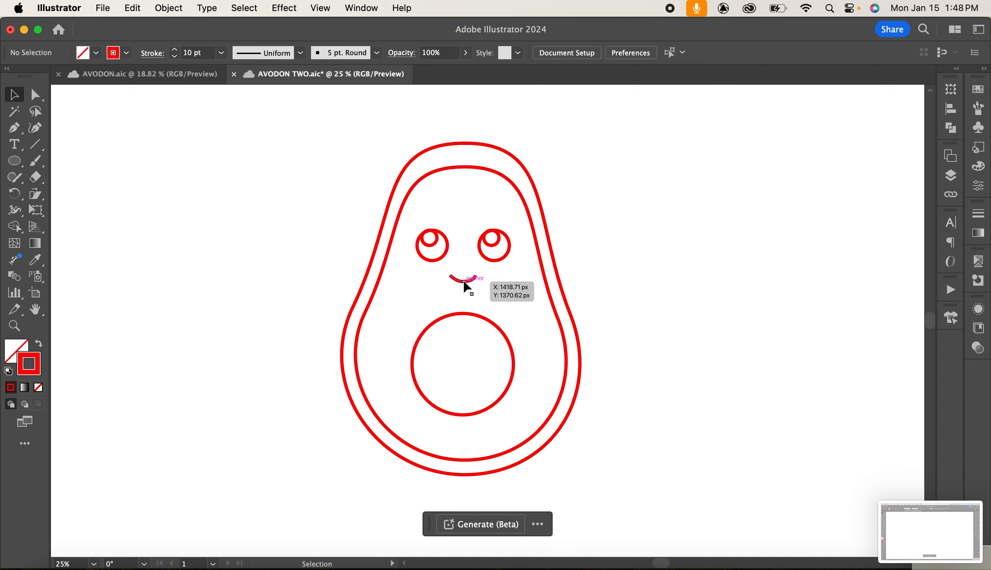
Draw oval cheeks on both sides of the face at eye level.
click(20, 161)
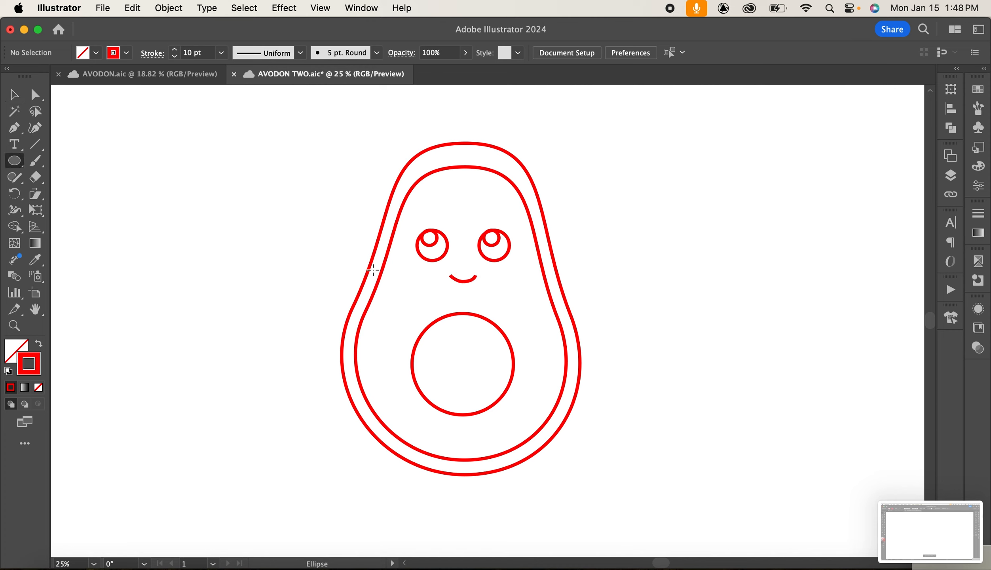
drag(366, 267, 541, 275)
click(19, 99)
drag(414, 281, 407, 276)
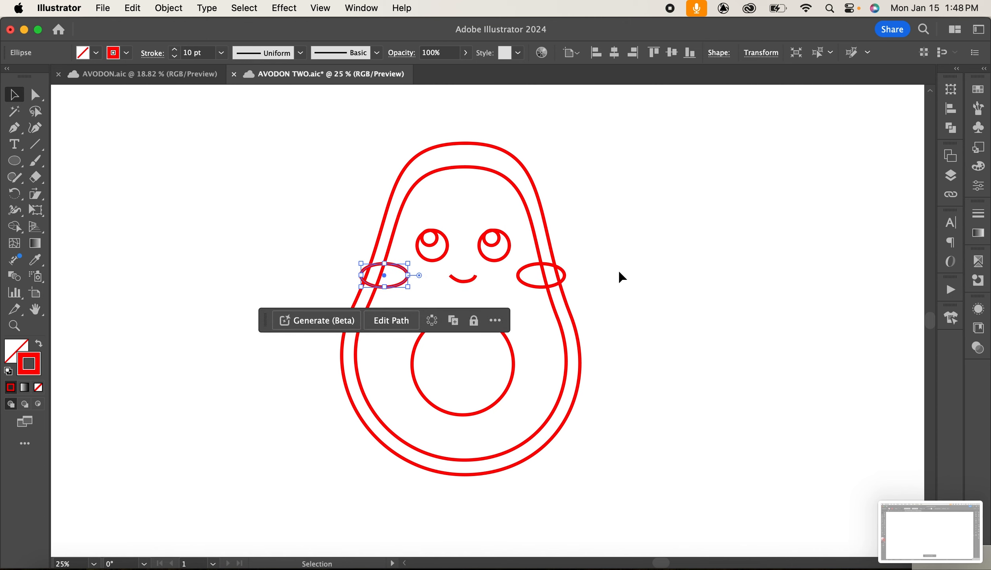
click(633, 299)
Add small highlight circles inside both eyes with a 2 pt stroke.
scroll(584, 360, down, 2)
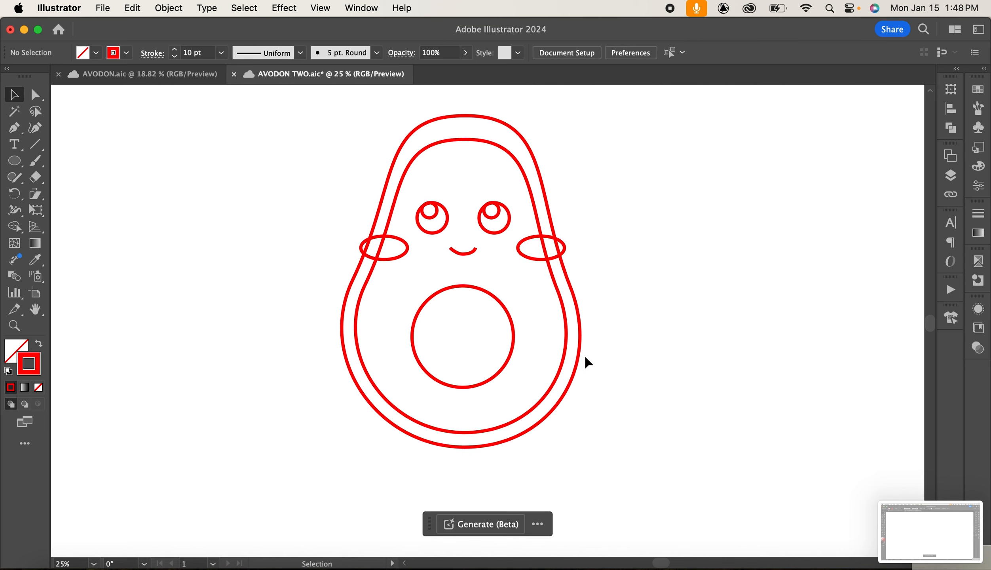
scroll(588, 361, down, 1)
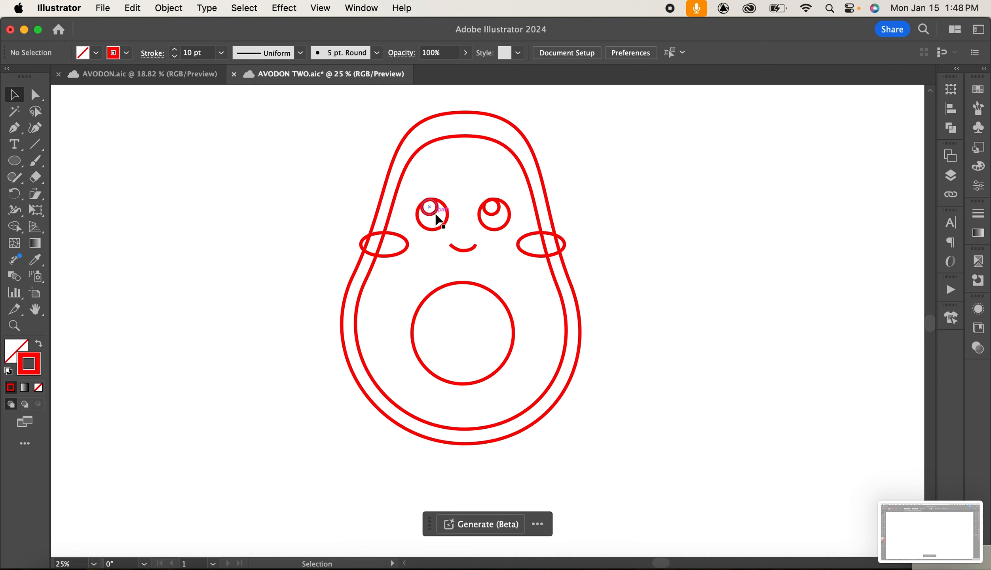
click(436, 214)
mouse_move(430, 212)
mouse_down()
mouse_move(442, 227)
mouse_move(437, 255)
mouse_move(439, 228)
mouse_move(500, 227)
mouse_up()
click(220, 53)
click(244, 132)
click(517, 310)
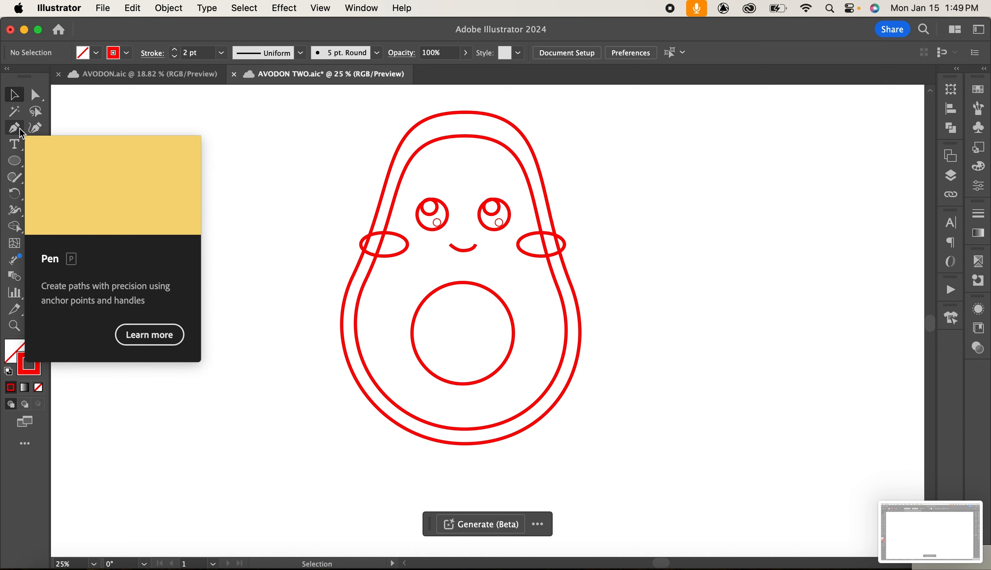
Draw a tall ellipse for a leg below the body and set its stroke to 6 pt.
click(18, 166)
drag(422, 410, 441, 474)
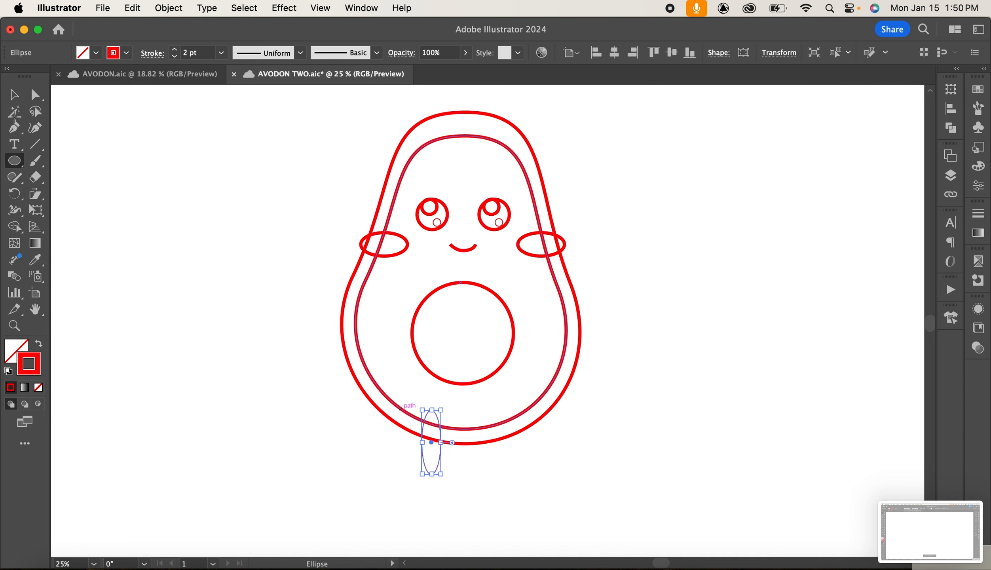
click(221, 53)
click(245, 191)
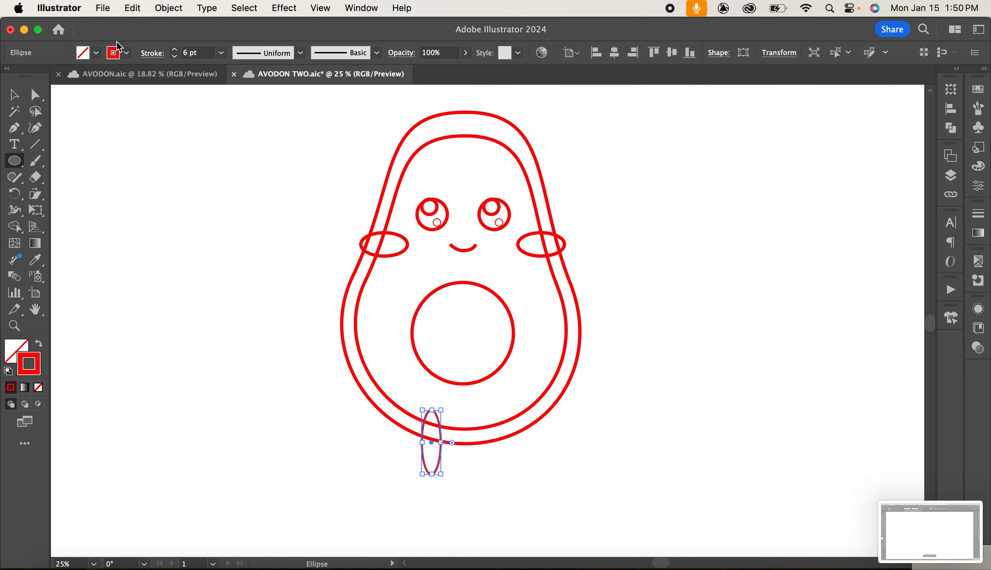
Bend the leg ellipse into a curved shape and duplicate it for the second leg.
click(37, 96)
click(493, 488)
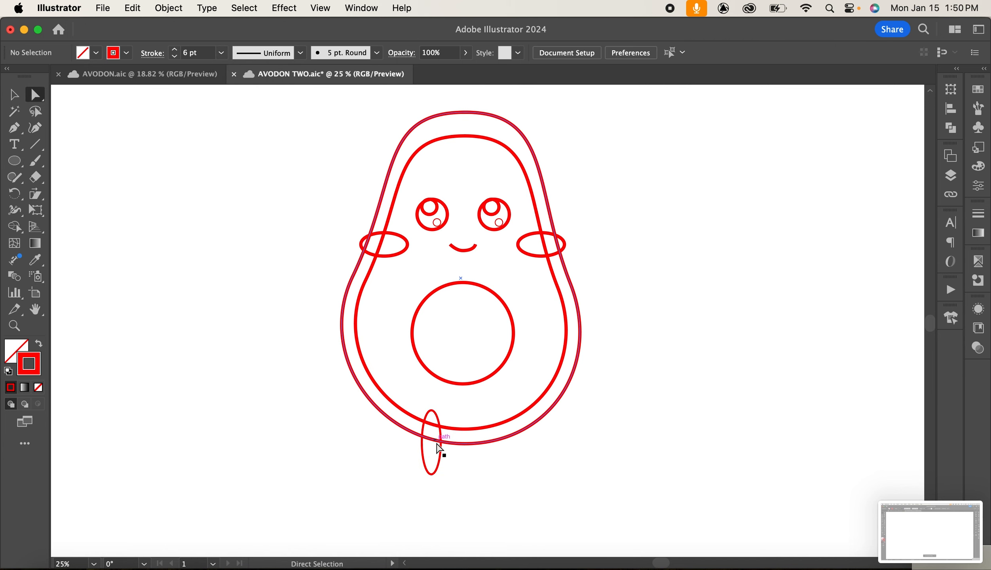
drag(444, 445, 502, 446)
click(19, 100)
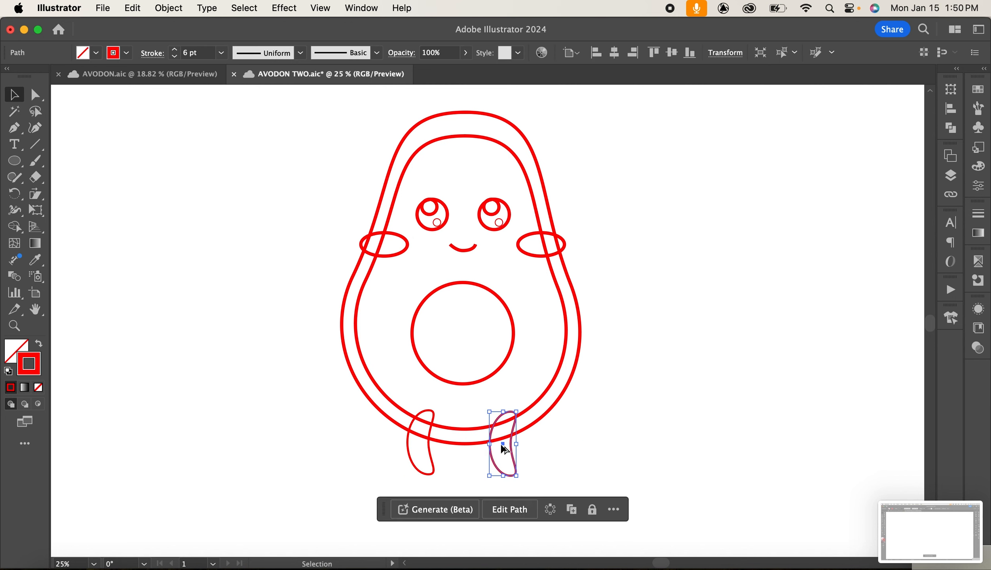
Send the second leg behind the body and mirror it to match the first leg.
click(168, 8)
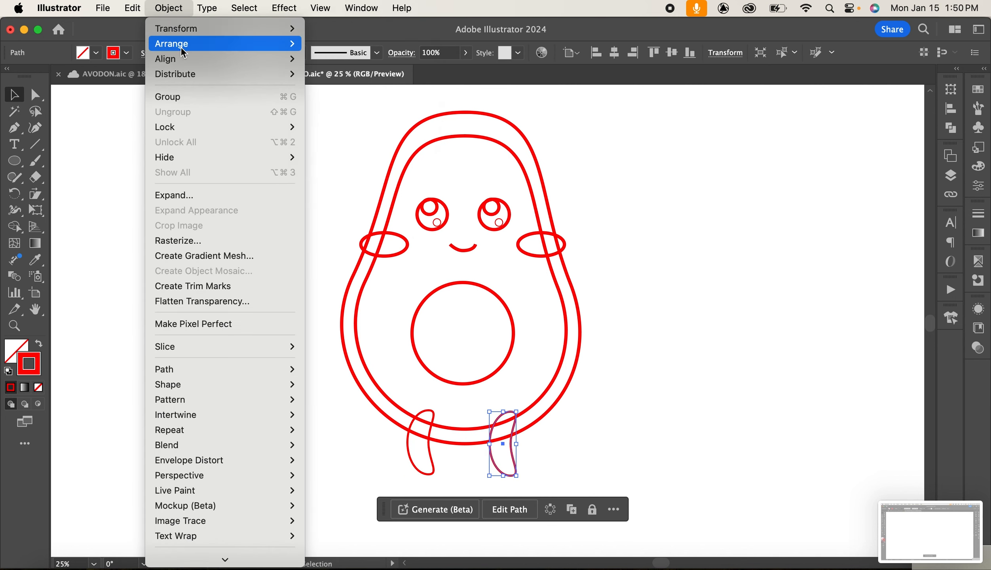
mouse_move(277, 28)
click(325, 84)
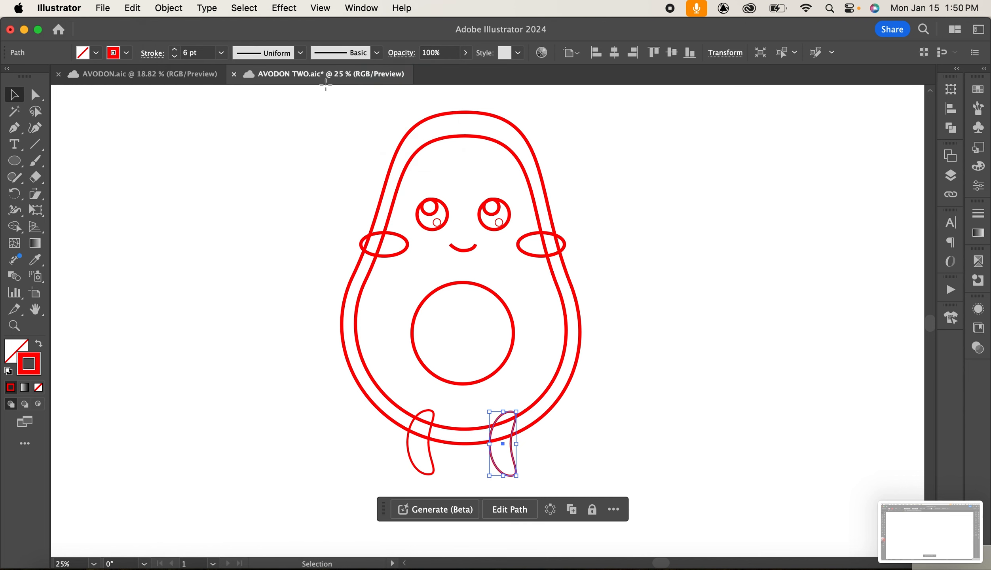
key(Return)
click(666, 407)
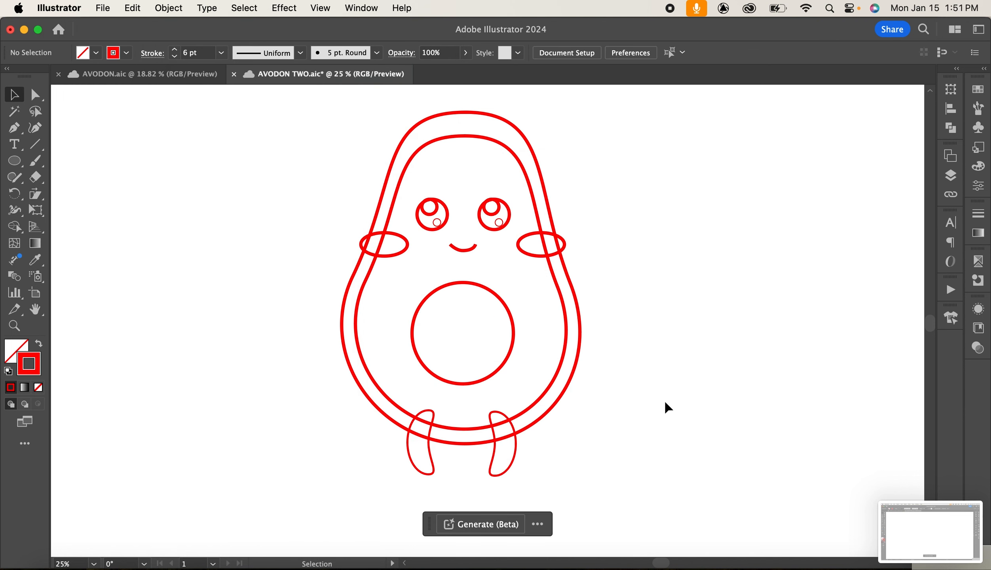
Raise the inner outline's top anchor closer to the outer outline.
scroll(698, 330, up, 2)
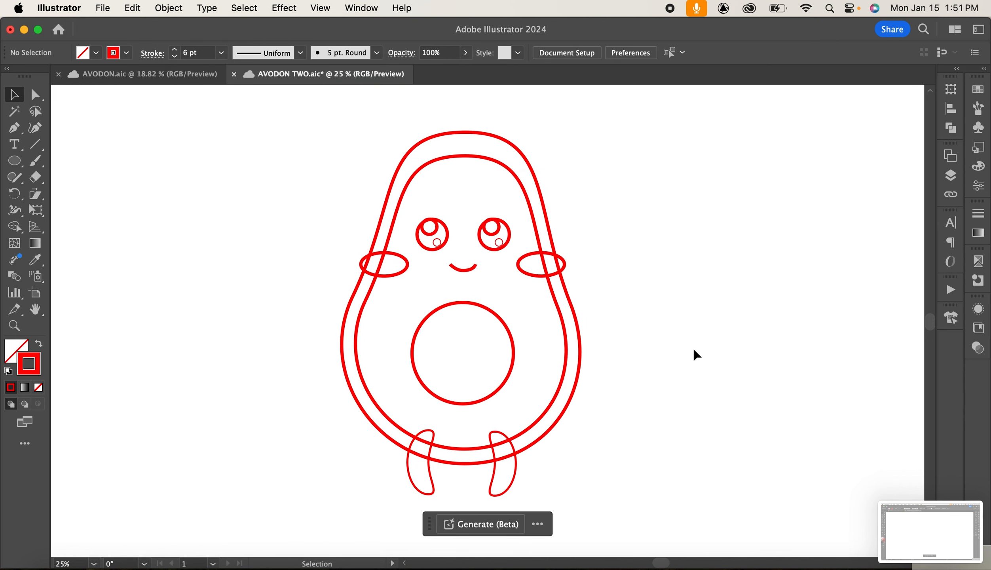
click(490, 158)
key(a)
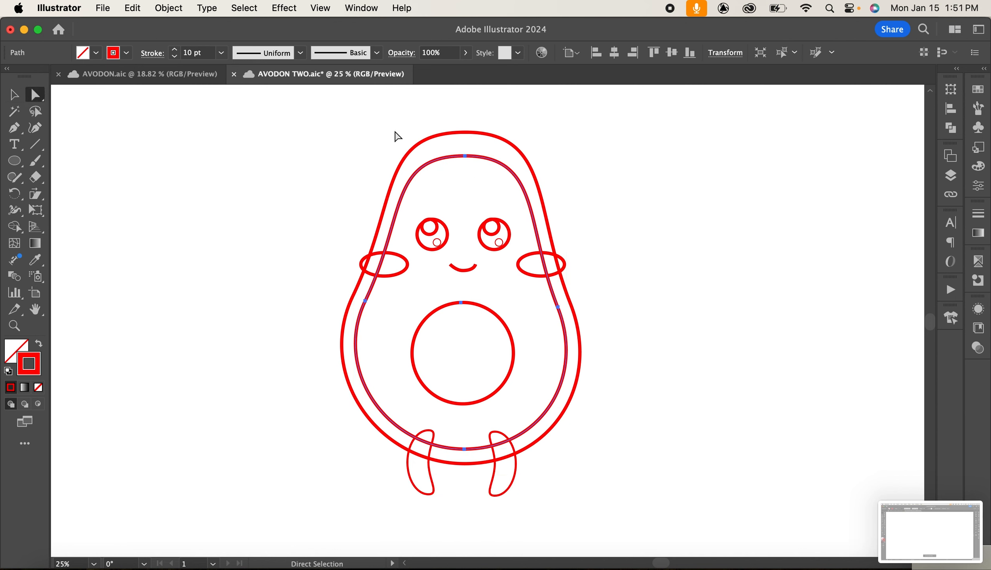
mouse_move(465, 156)
mouse_down()
mouse_move(467, 123)
mouse_move(468, 141)
mouse_up()
click(479, 150)
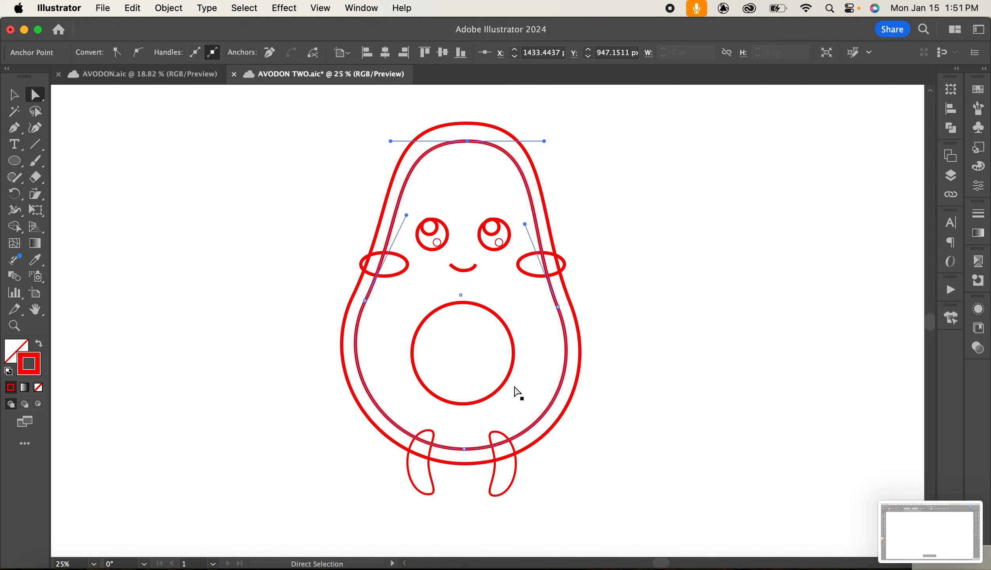
click(14, 94)
click(679, 403)
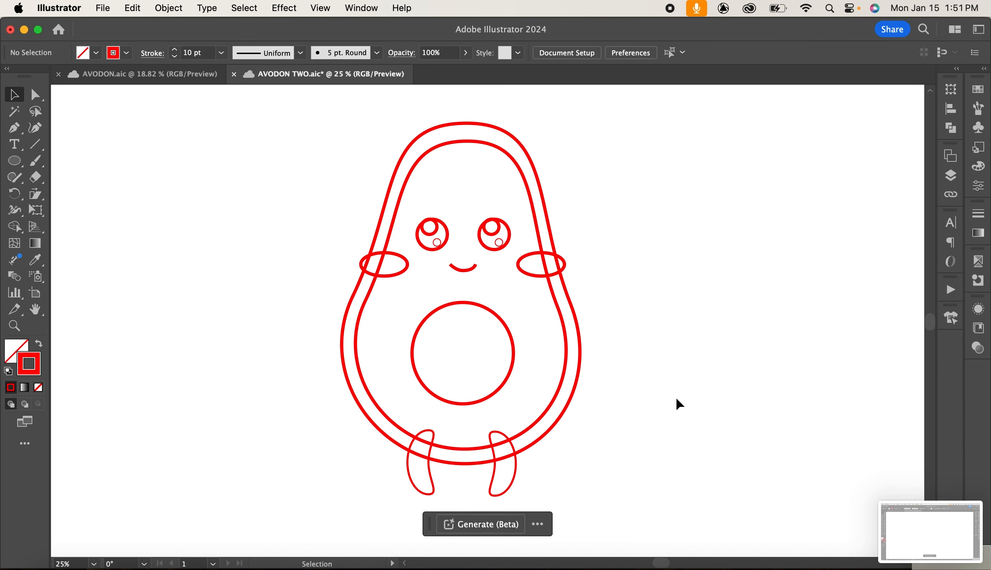
Reshape the pit circle by lowering its top anchor and enlarging it slightly into a wider oval.
click(510, 337)
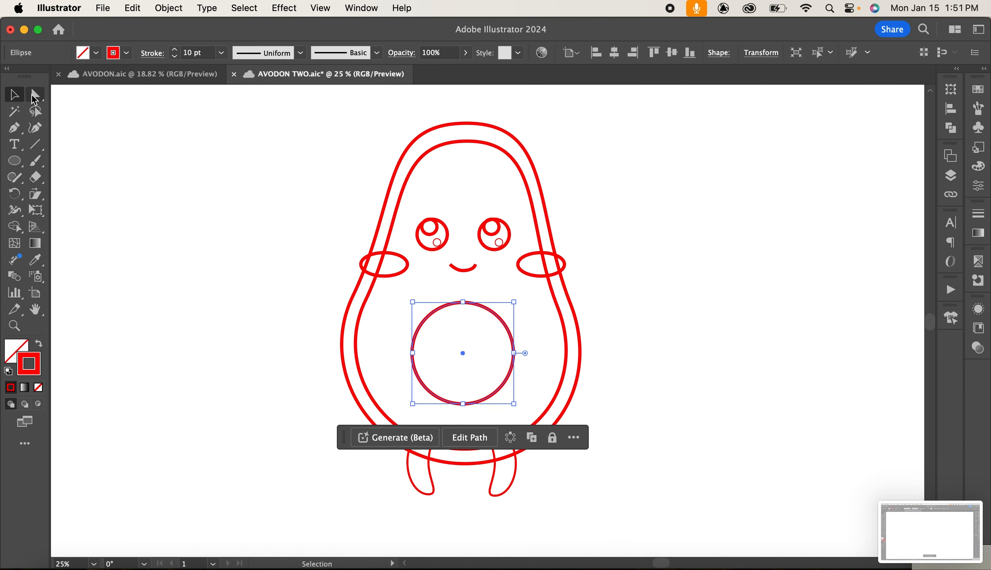
click(35, 95)
drag(462, 303, 468, 317)
click(14, 95)
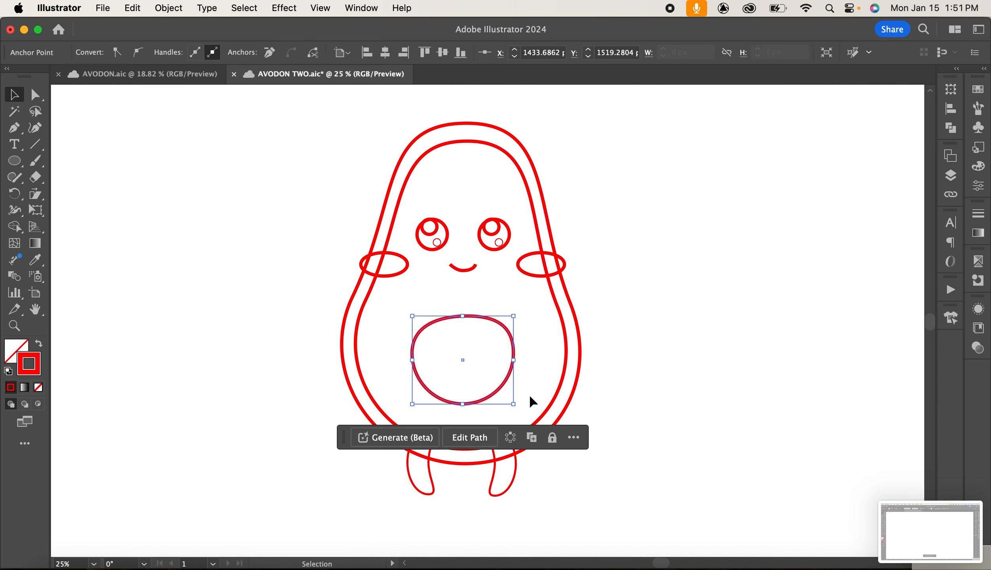
drag(513, 404, 522, 411)
drag(466, 364, 461, 363)
click(691, 364)
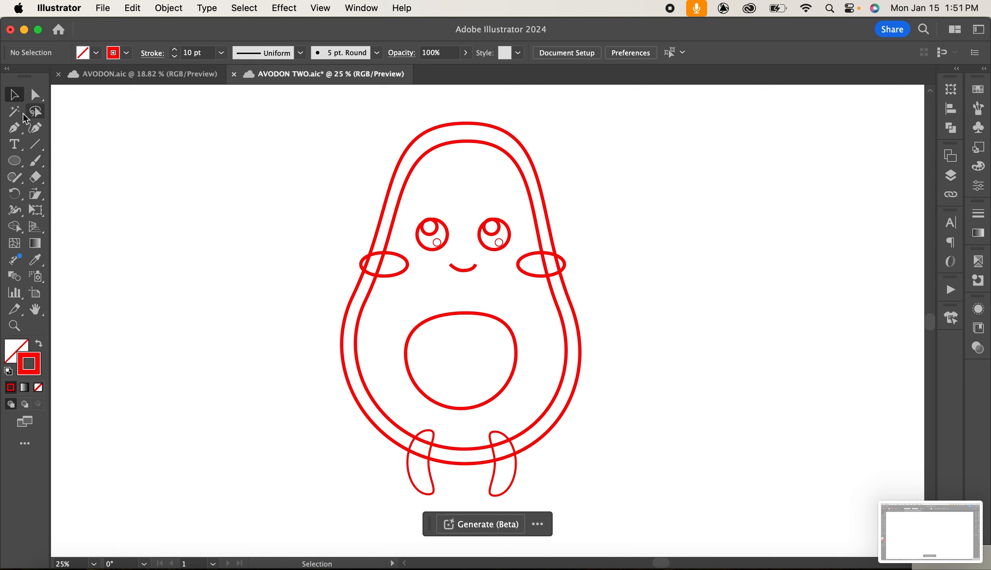
Draw a tall ellipse beside the body's left side and reshape its anchors into a curved arm.
click(15, 161)
drag(326, 263, 335, 391)
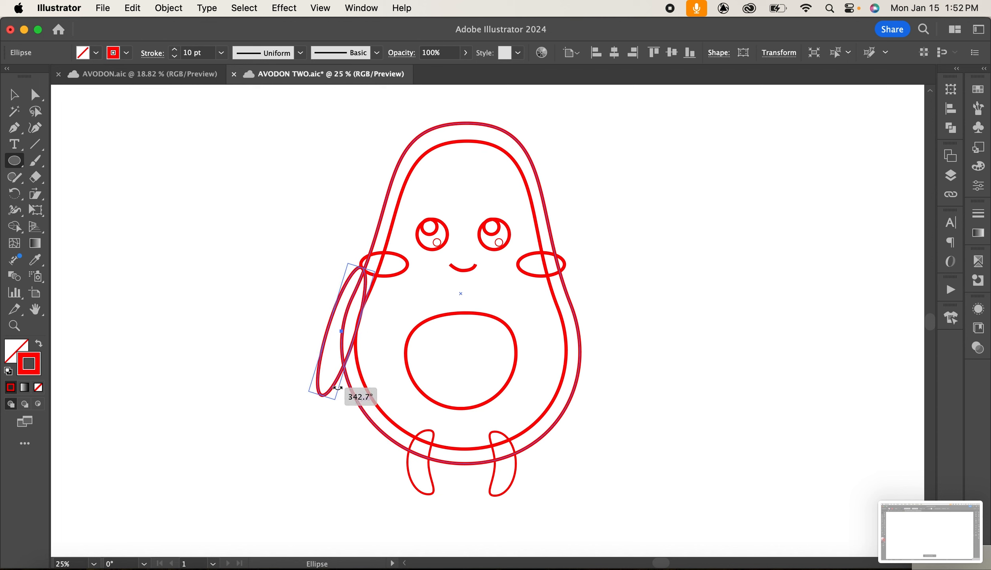
mouse_move(342, 331)
mouse_down()
mouse_move(354, 343)
mouse_move(339, 338)
mouse_up()
click(28, 95)
key(super+z)
drag(320, 402, 333, 384)
drag(329, 329, 324, 330)
mouse_move(324, 333)
mouse_down()
mouse_move(315, 326)
mouse_move(318, 344)
mouse_up()
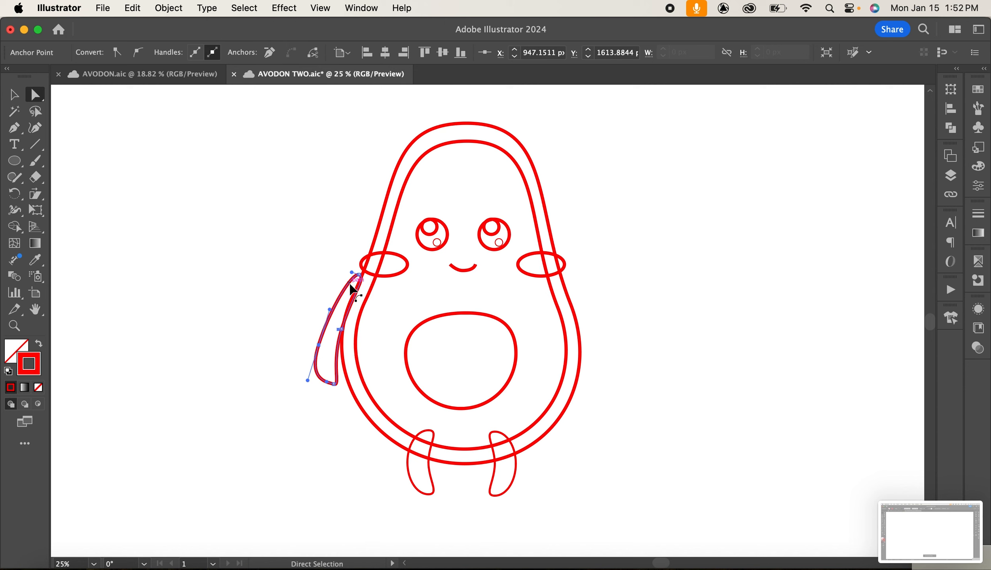
Select the left arm and nudge it slightly to the right against the body.
click(14, 94)
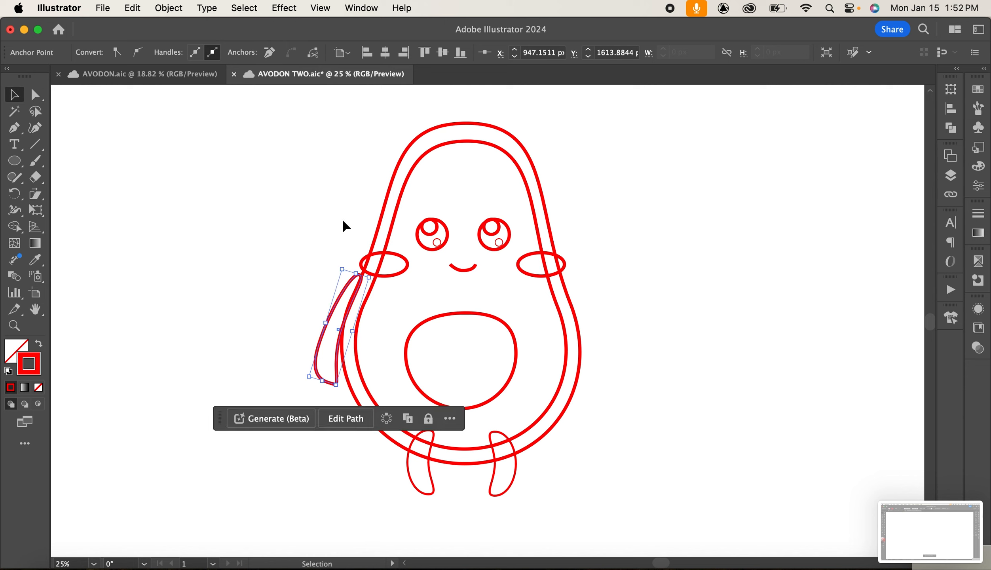
click(348, 287)
key(Right)
key(Right)
key(Right)
key(Right)
key(Right)
key(Right)
key(Right)
key(Right)
key(Right)
key(Right)
key(Right)
key(Right)
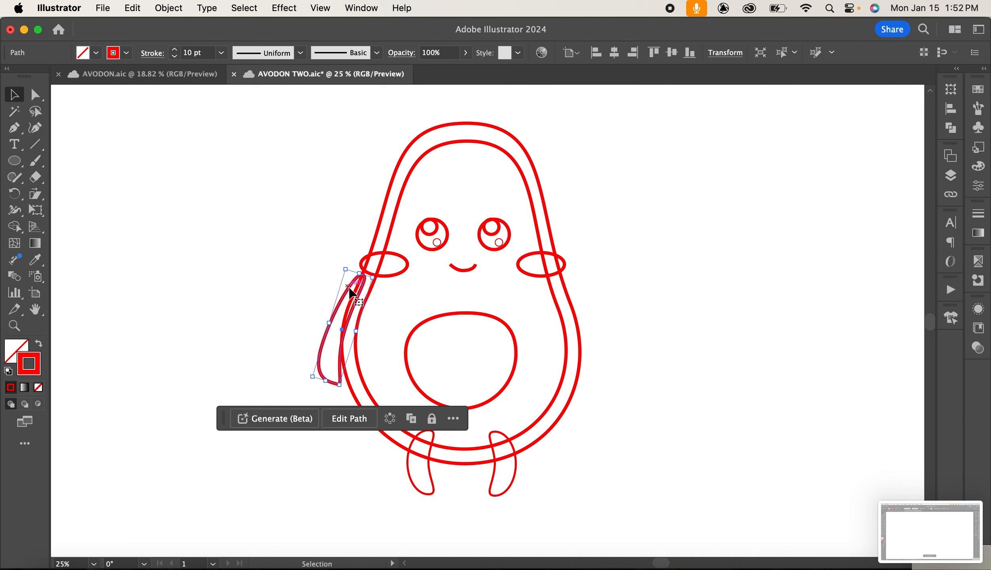
click(638, 331)
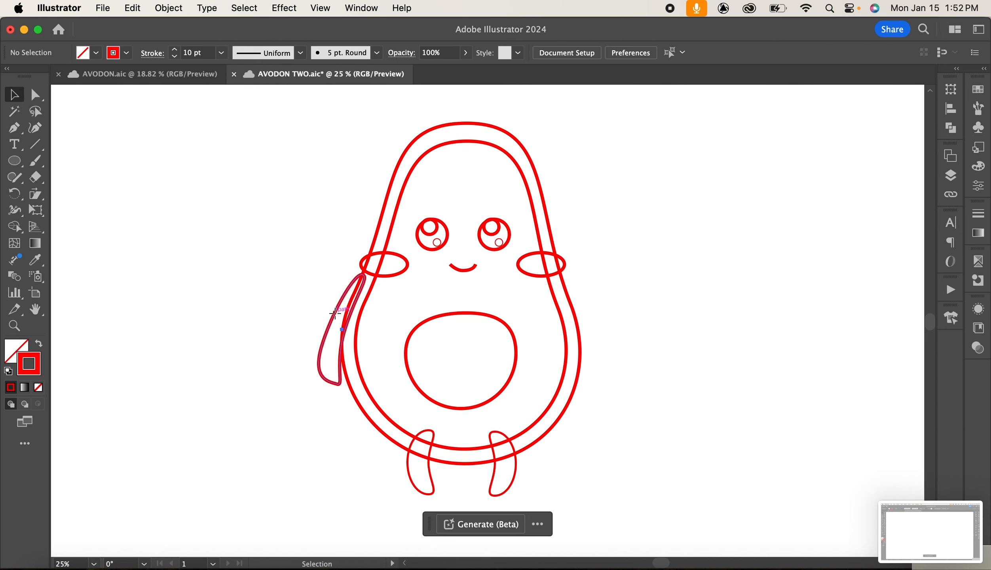
Duplicate the arm onto the body's right side, reflect it, and position it along the outline.
drag(334, 312, 544, 316)
click(169, 8)
mouse_move(206, 8)
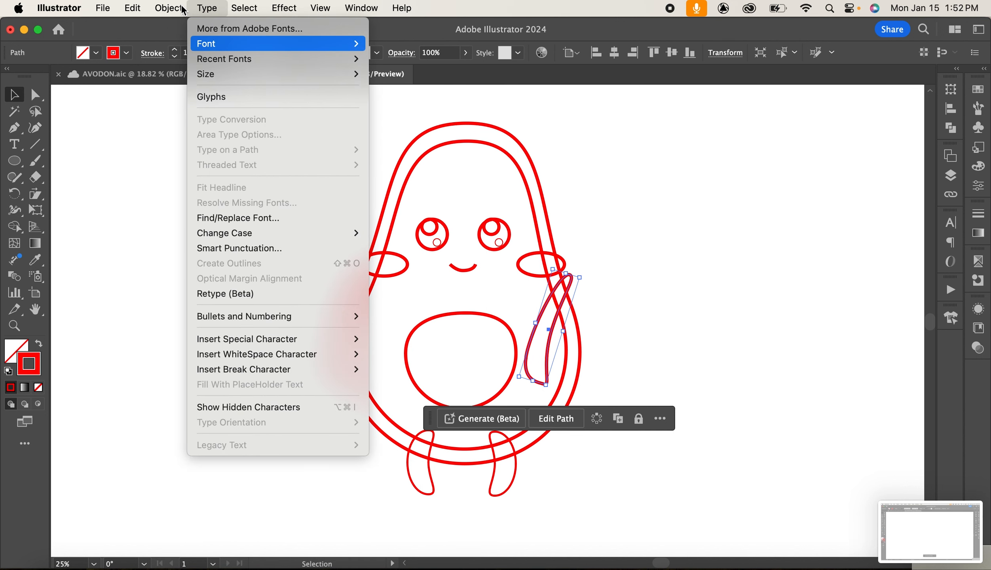
click(169, 9)
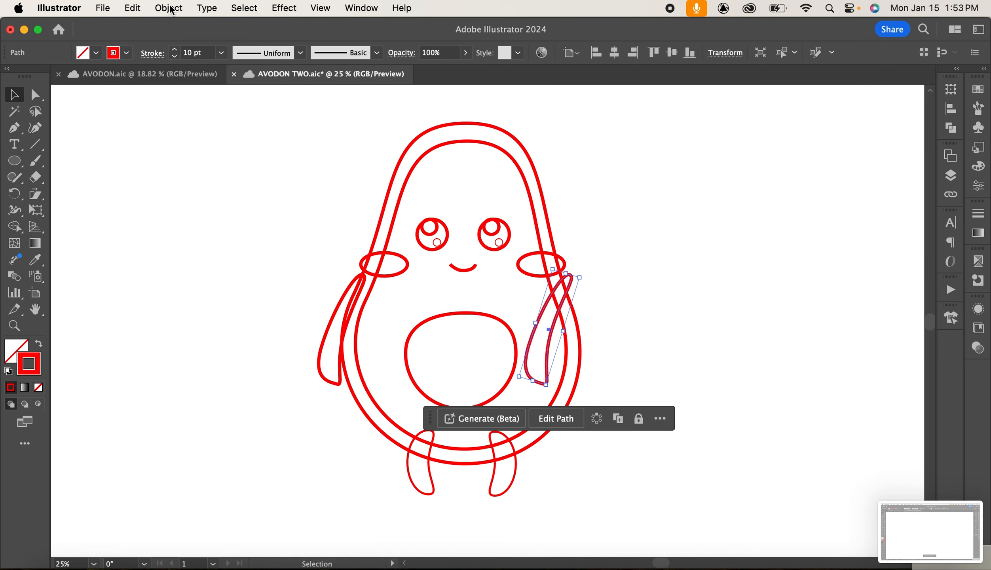
click(170, 9)
mouse_move(210, 35)
click(440, 77)
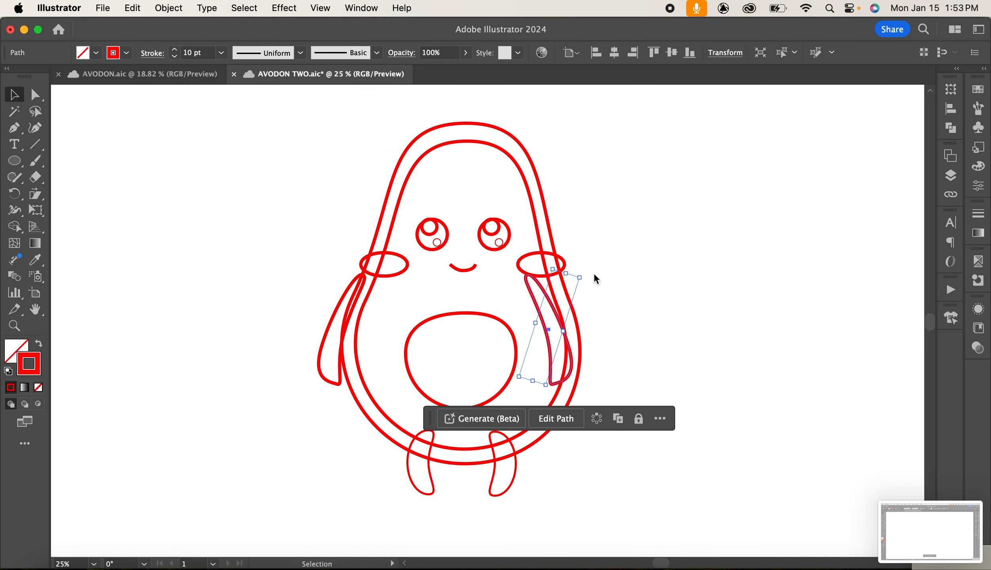
click(557, 388)
drag(561, 334, 591, 334)
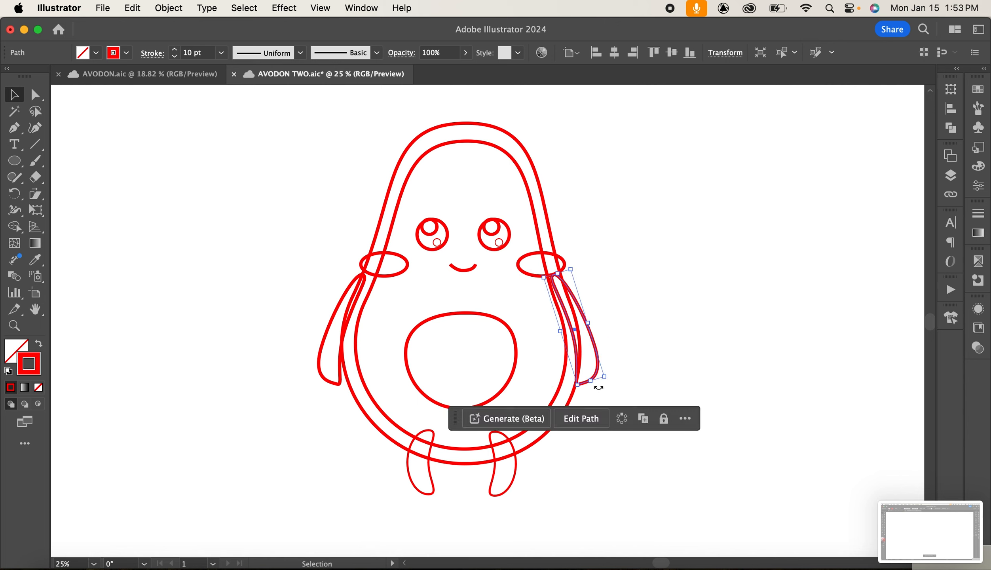
Reflect the right arm vertically and flip it upward into a raised, waving position.
click(168, 8)
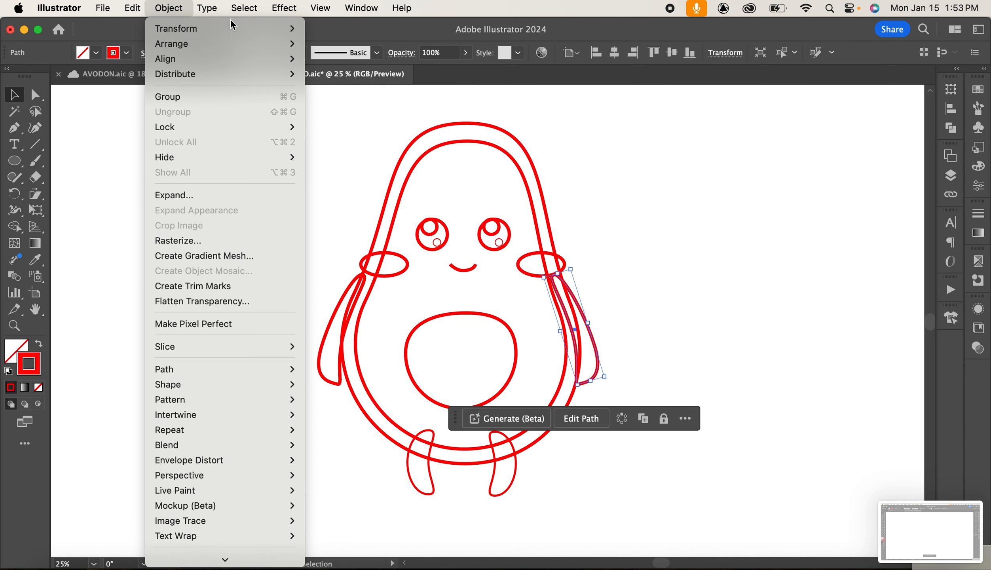
mouse_move(233, 27)
click(348, 82)
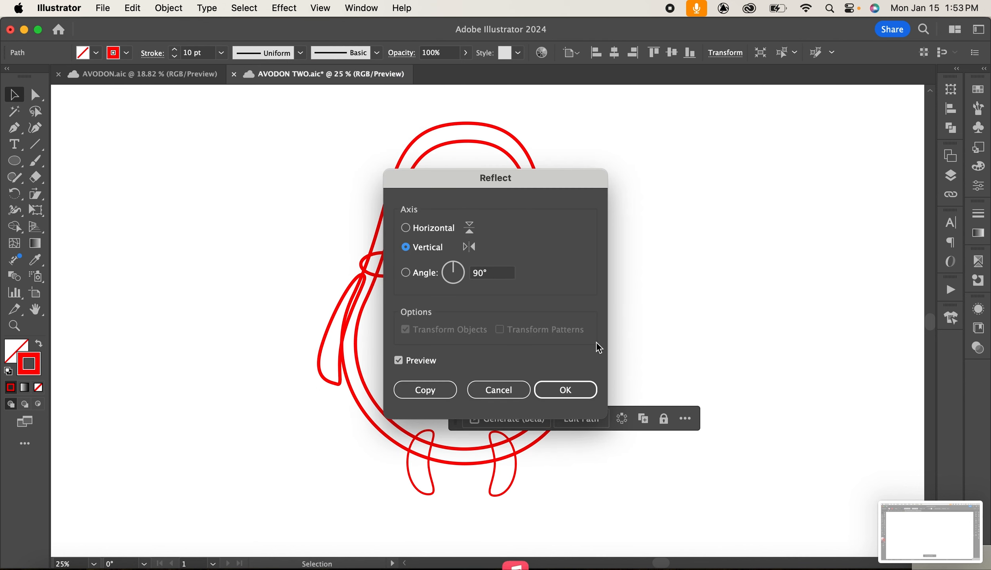
click(564, 390)
drag(578, 390, 563, 171)
drag(582, 325, 584, 259)
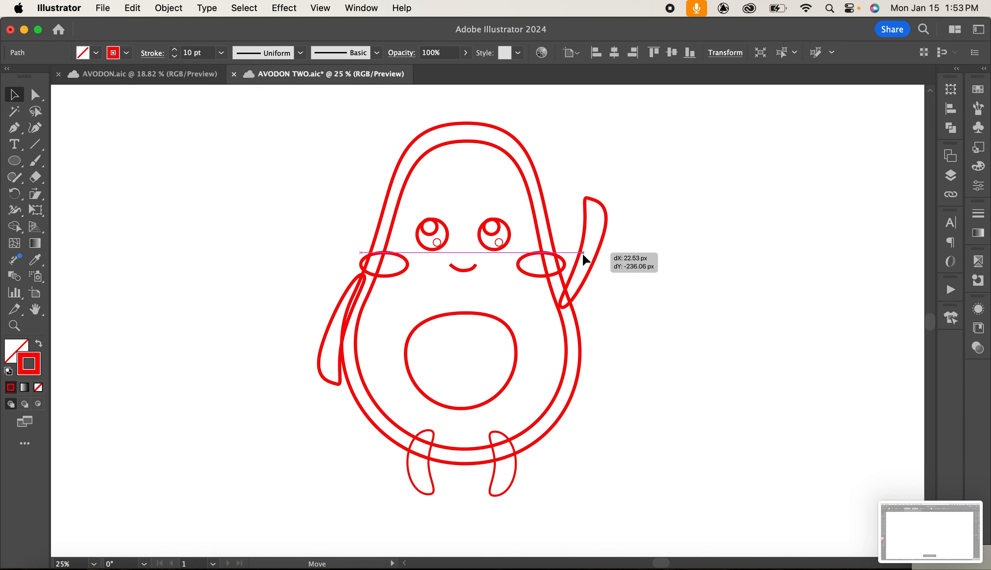
drag(585, 259, 585, 259)
click(592, 193)
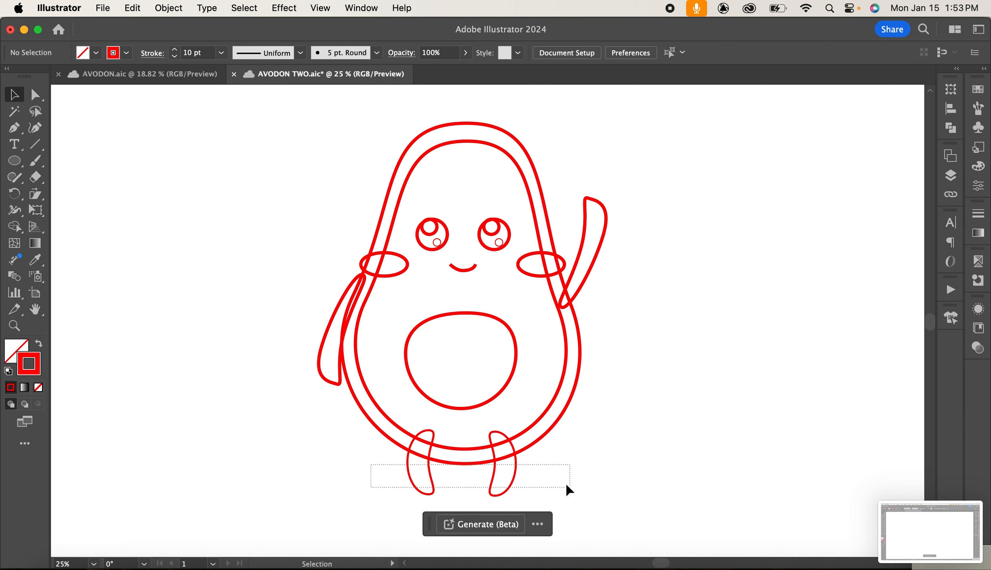
Select both legs and set their stroke weight to 9 pt.
drag(569, 487, 569, 488)
click(221, 53)
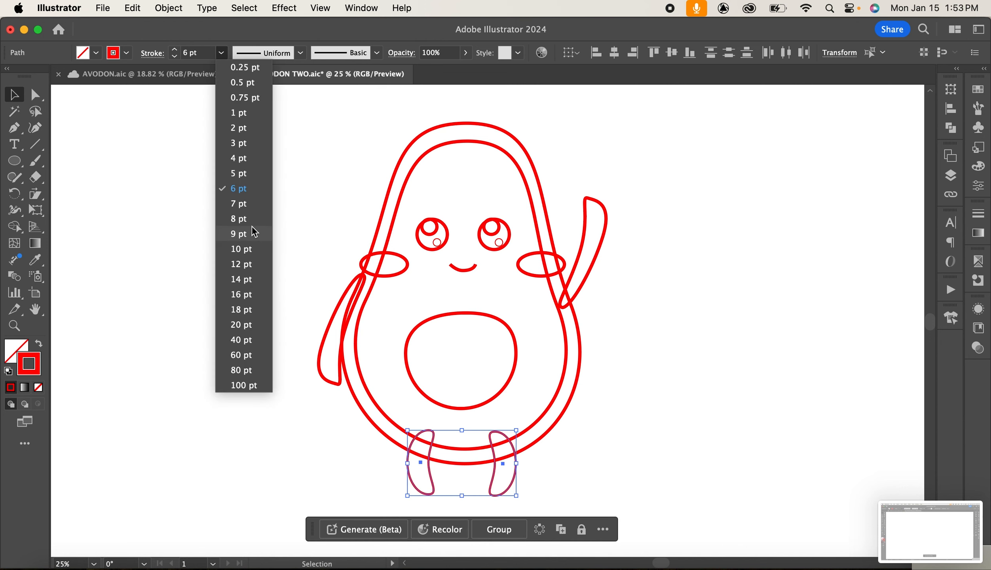
click(253, 232)
click(686, 400)
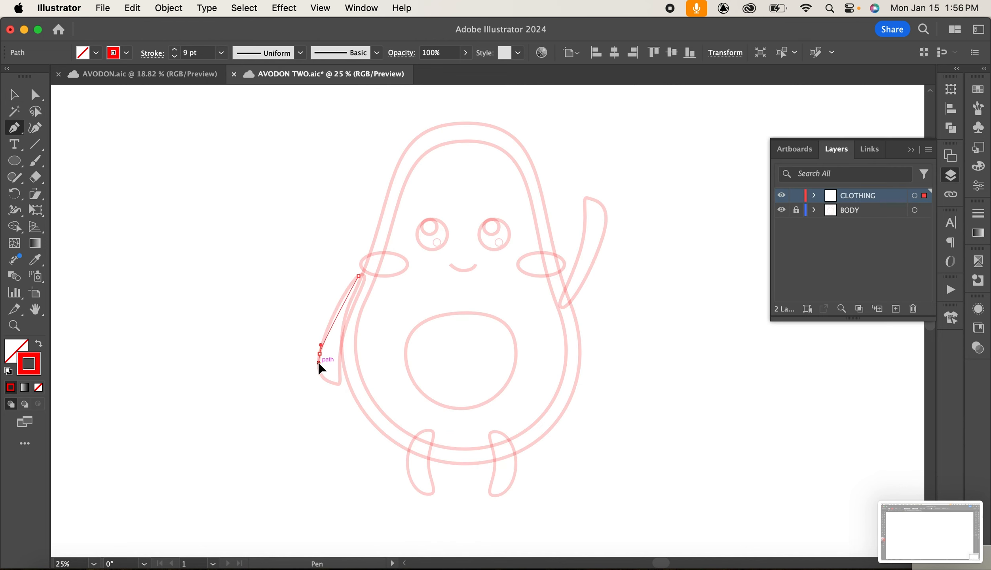
On the CLOTHING layer, draw the left half of a shirt with the Pen tool, covering the left arm and torso.
click(316, 394)
key(super+z)
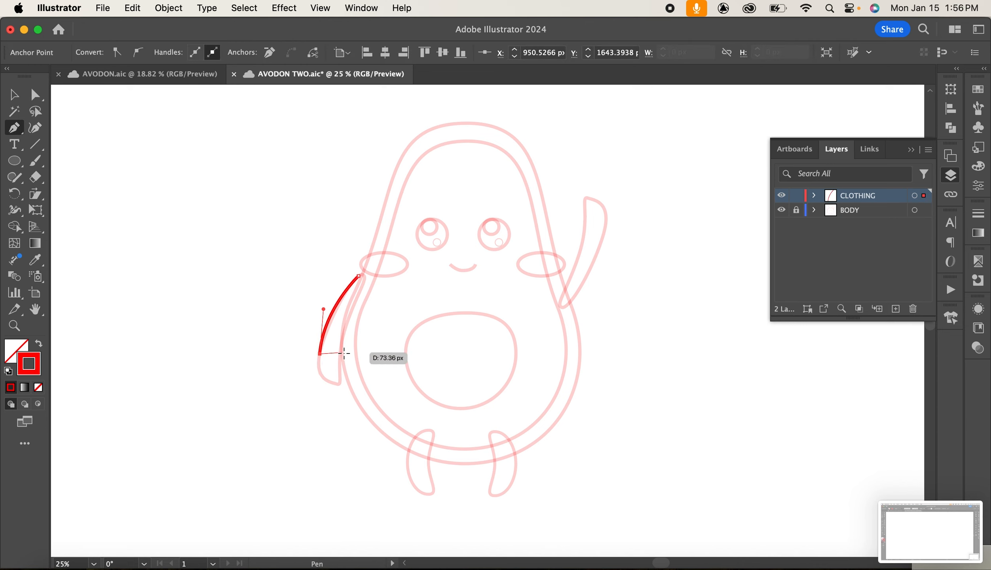
click(341, 353)
click(343, 325)
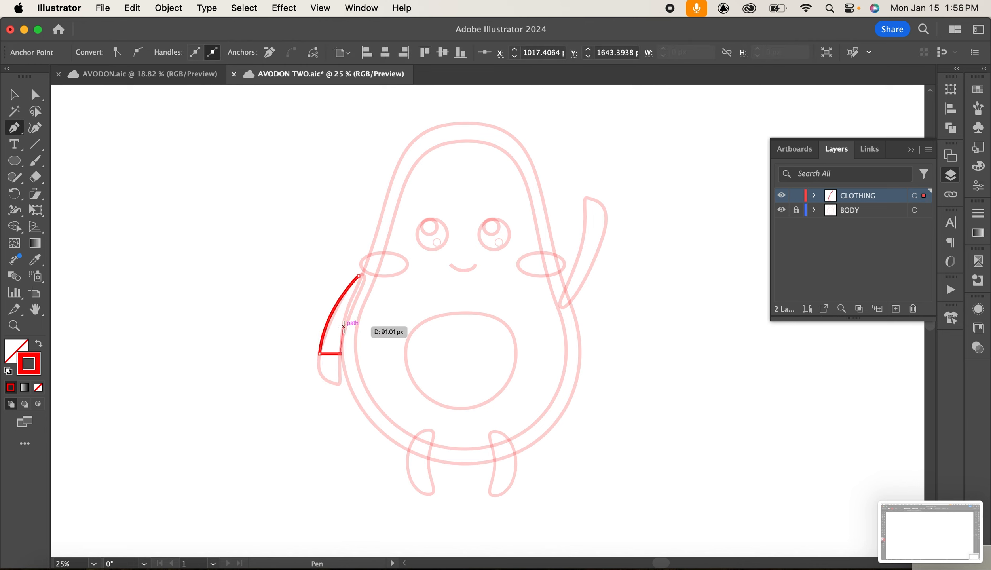
drag(350, 389, 366, 418)
click(351, 389)
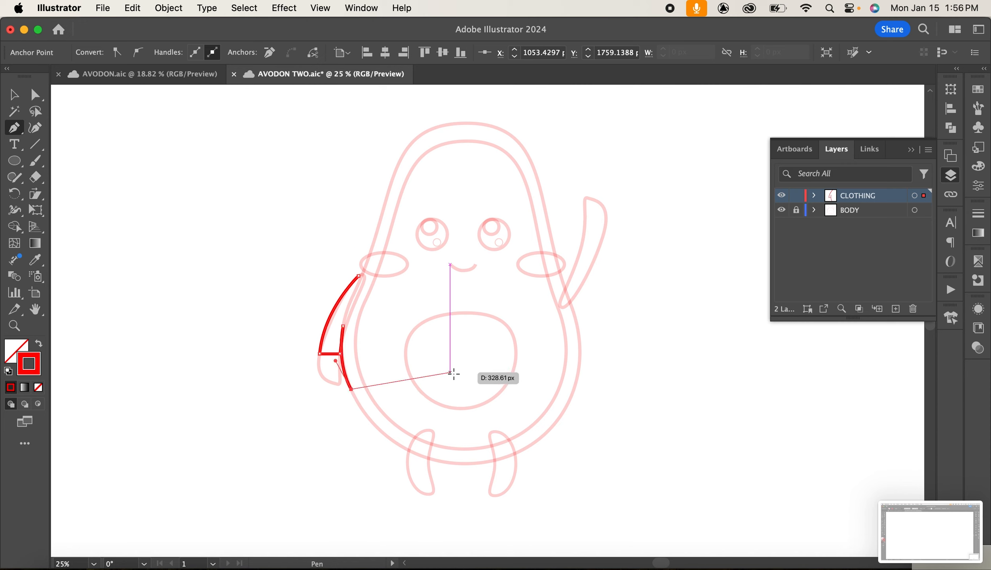
drag(457, 374, 494, 379)
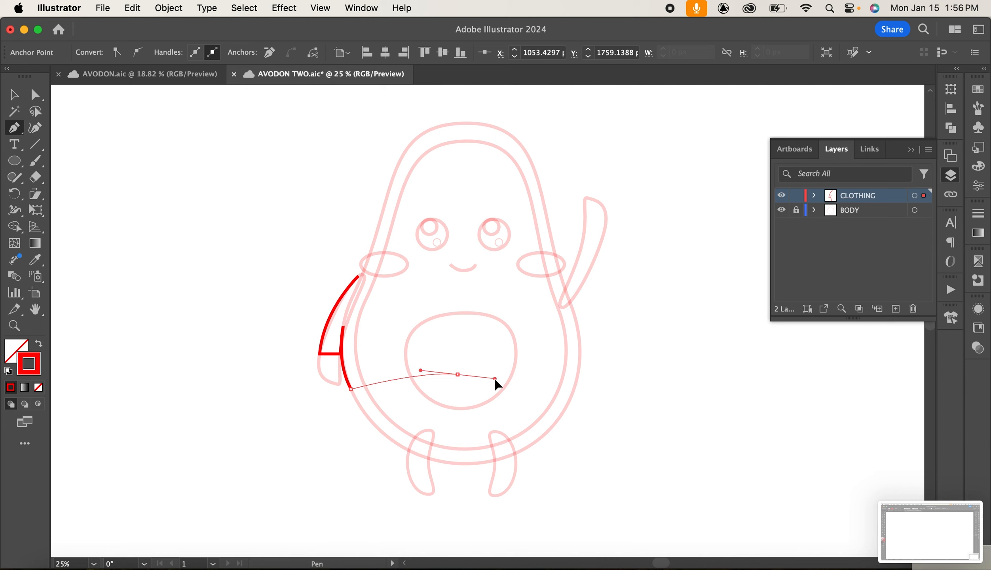
click(457, 374)
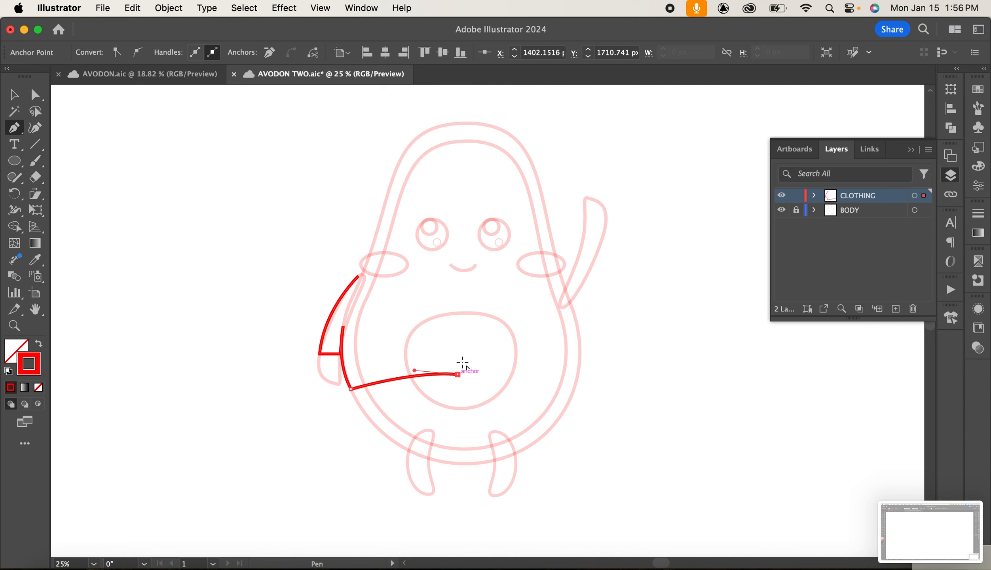
click(458, 294)
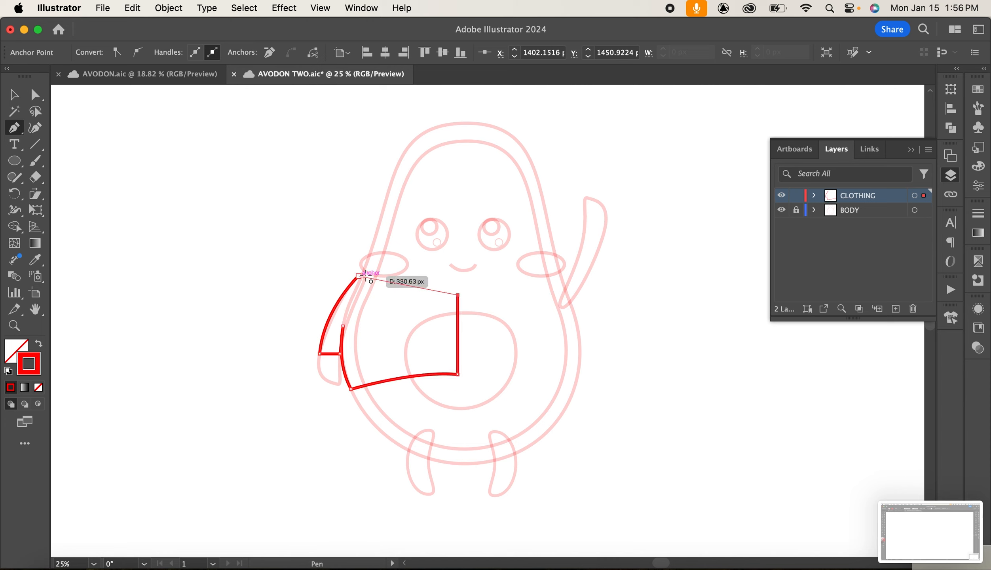
drag(360, 275, 313, 245)
key(v)
click(649, 401)
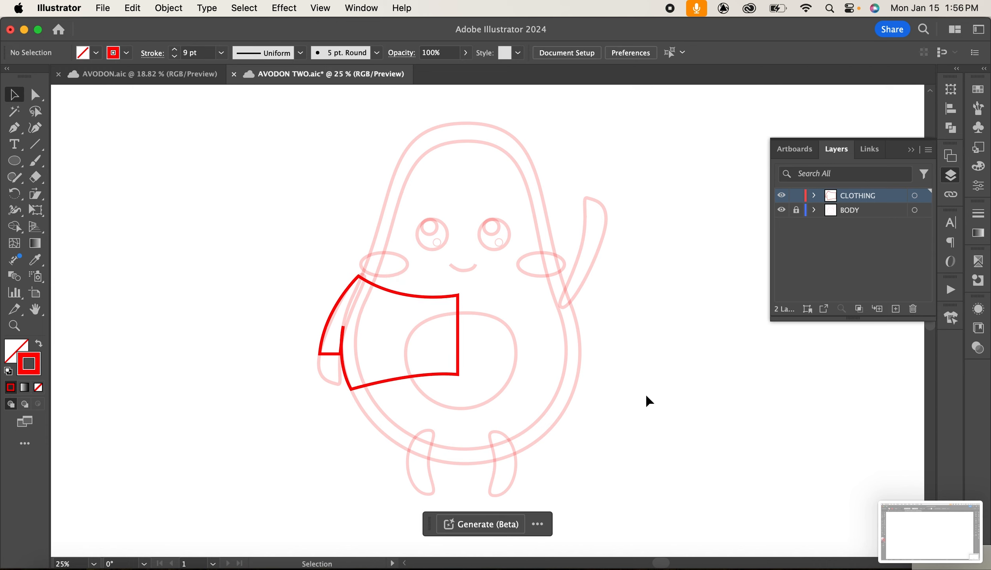
Start the right half of the shirt with the Pen tool, tracing across the chest and up the raised sleeve.
click(14, 127)
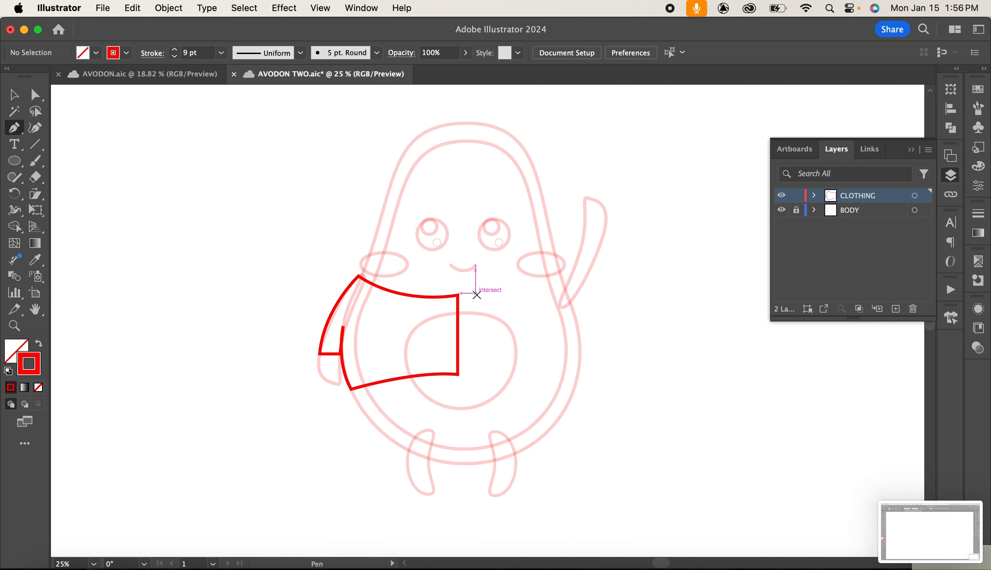
click(475, 294)
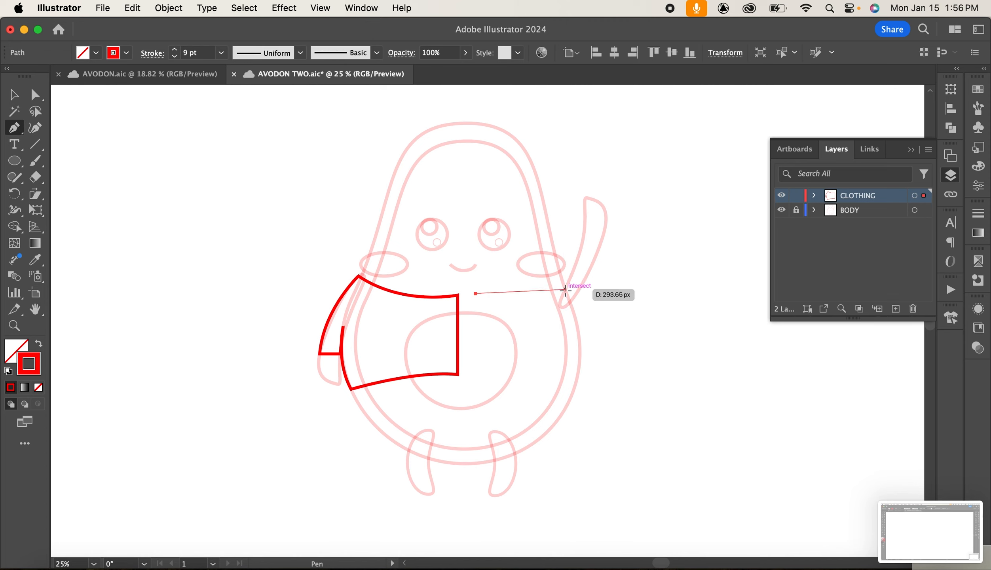
drag(565, 289, 578, 273)
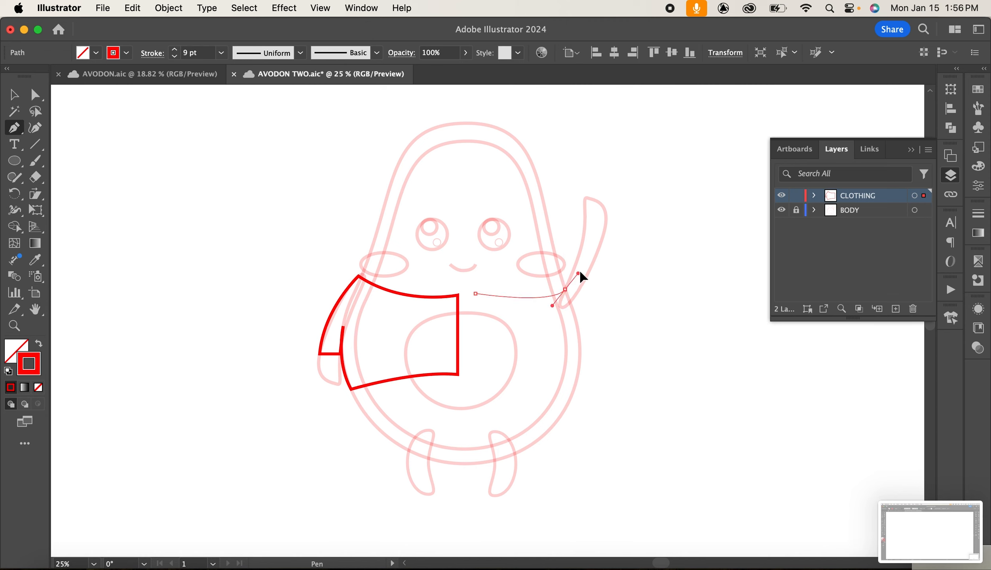
click(565, 289)
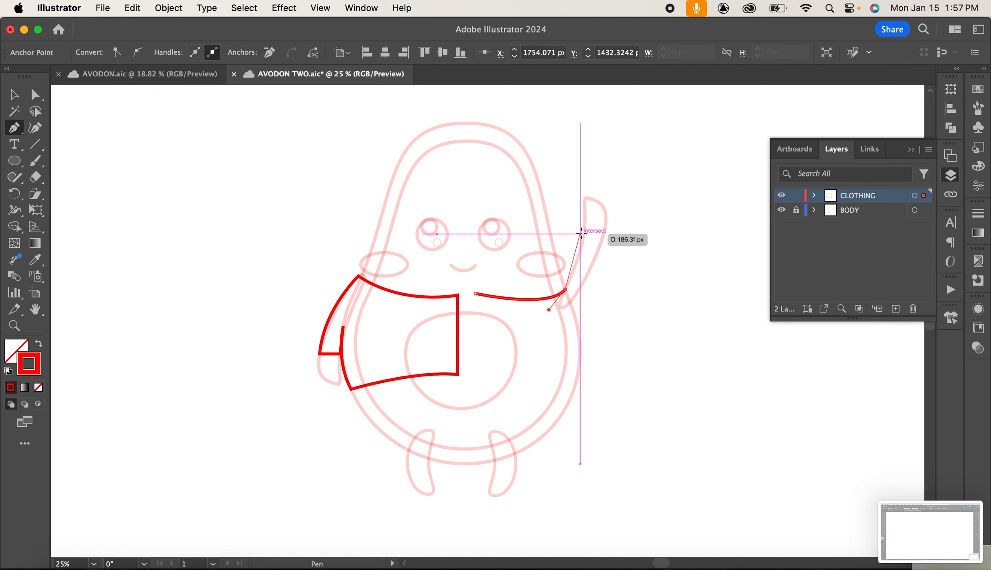
click(583, 227)
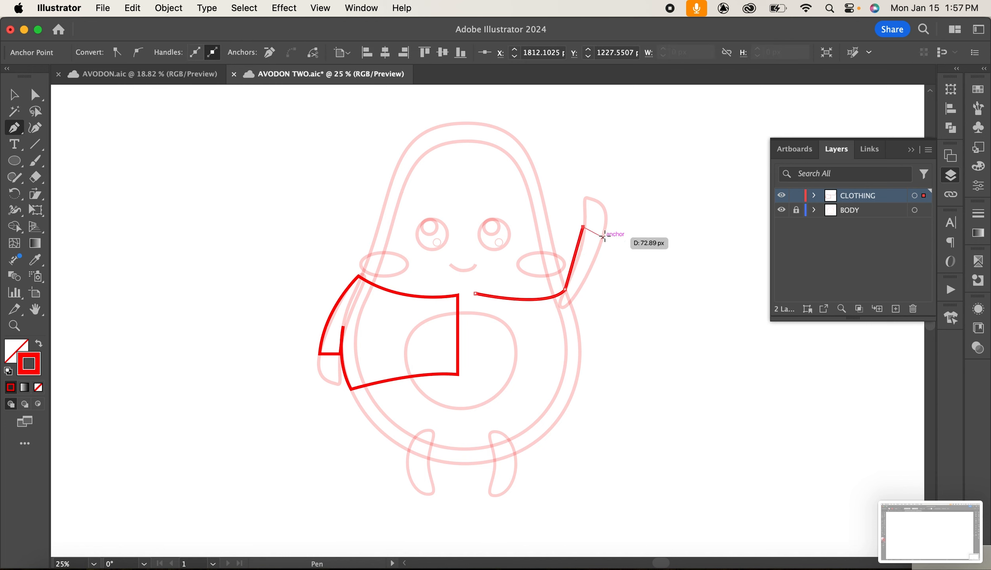
click(606, 229)
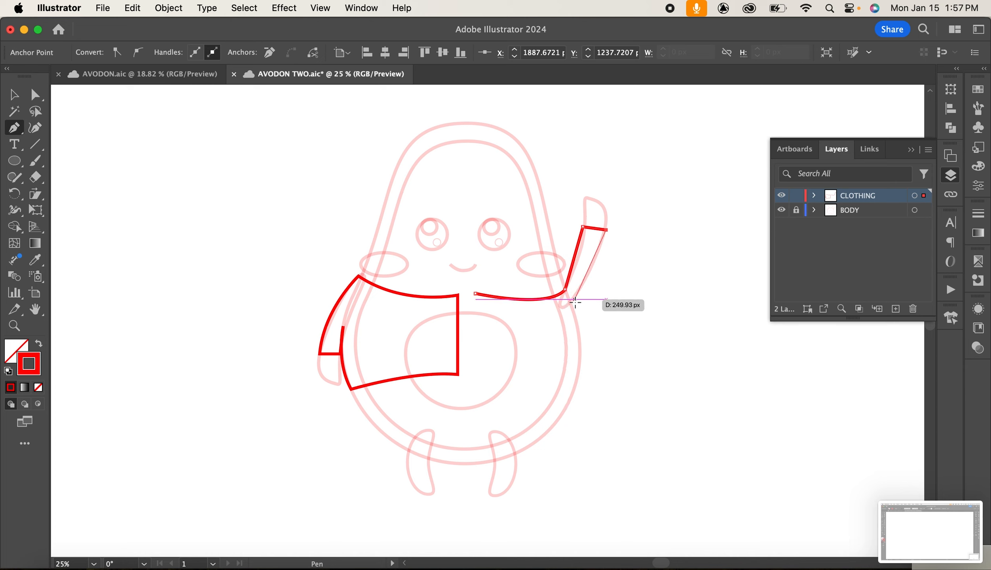
Continue the right half of the shirt with curved points down the side to the hem.
drag(570, 303, 546, 329)
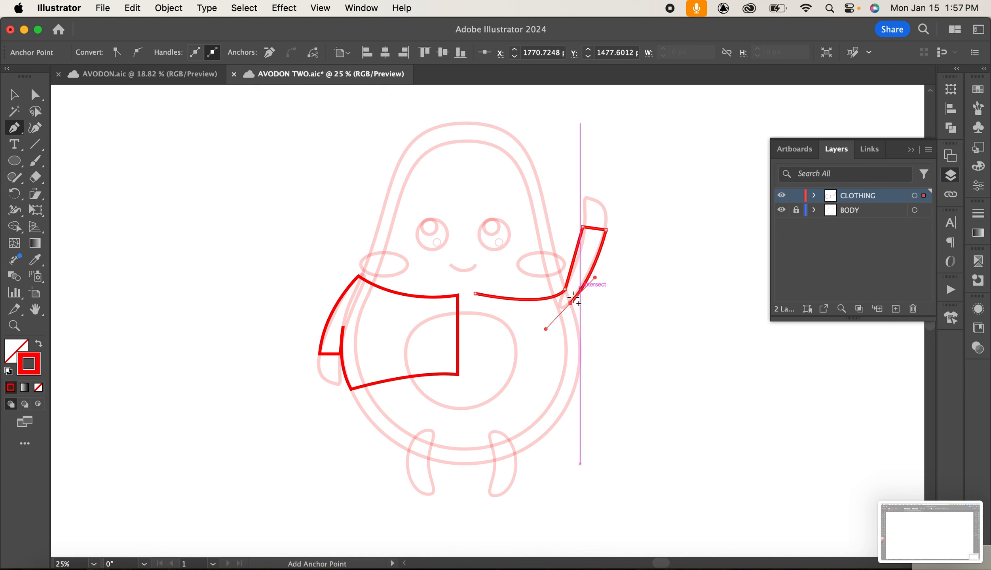
click(570, 303)
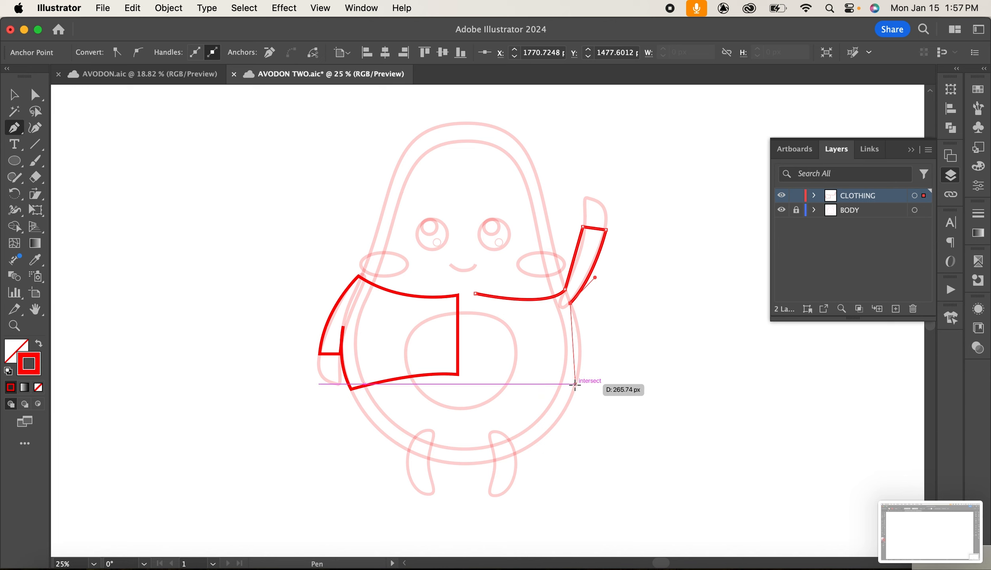
drag(575, 383, 562, 424)
click(575, 384)
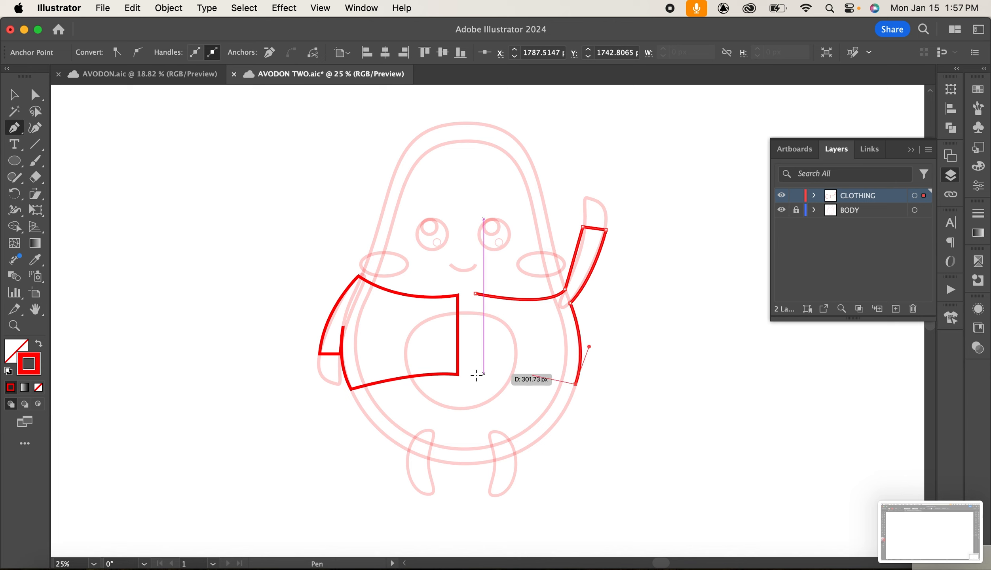
Try to close the right half of the shirt along the hem and centre front, then undo those edits.
drag(471, 375, 453, 386)
click(471, 374)
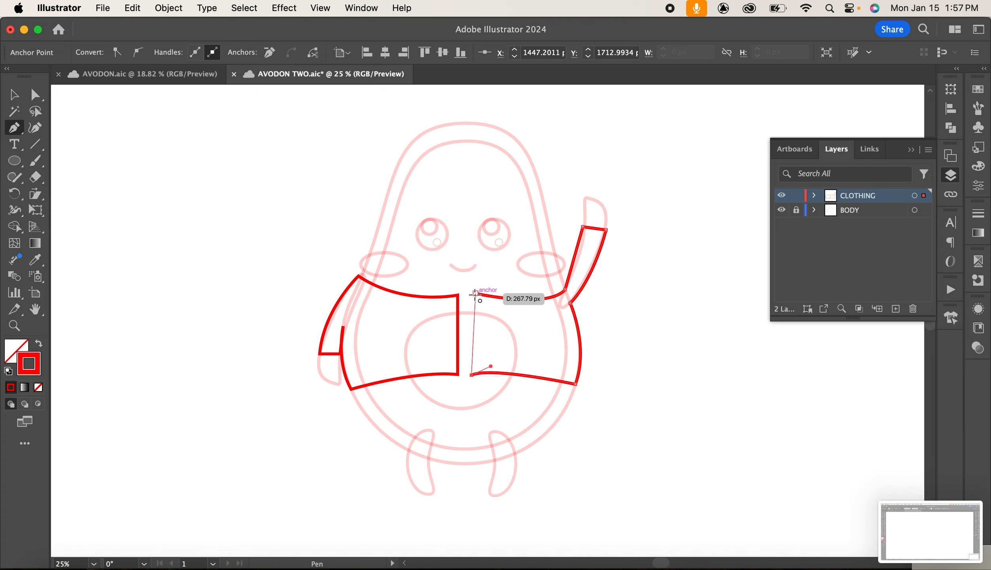
click(475, 294)
click(13, 94)
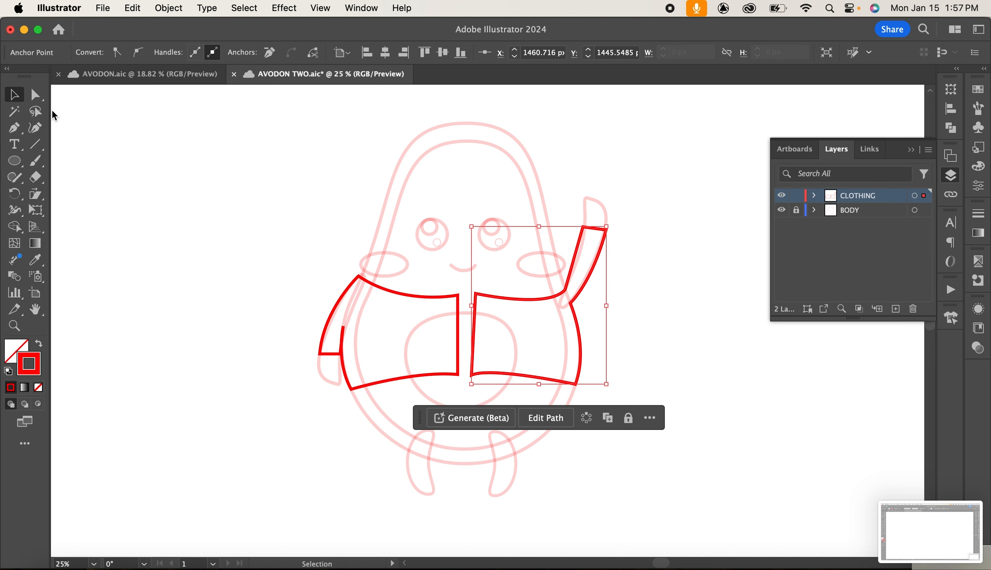
click(764, 400)
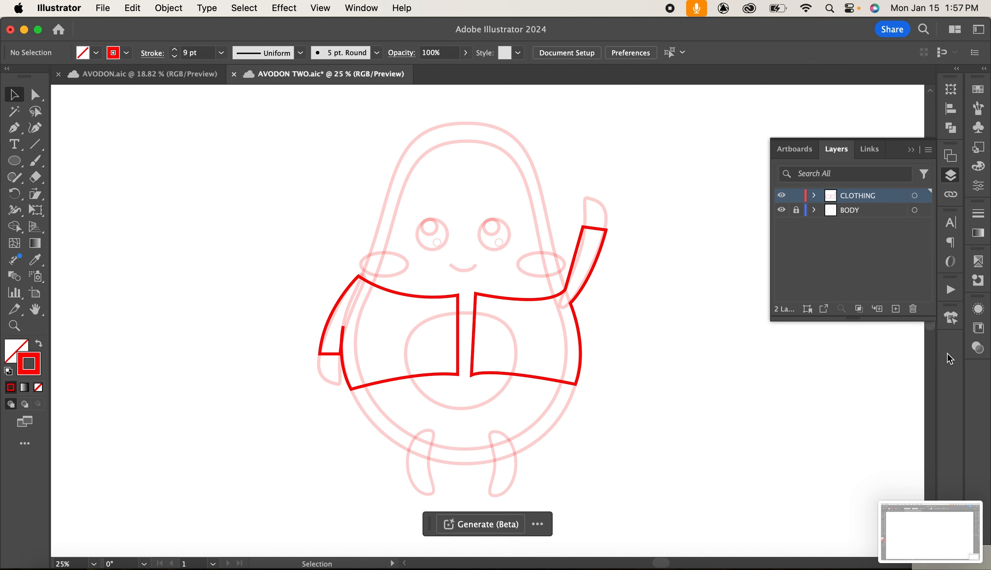
key(super+z)
key(super+z)
key(super+z)
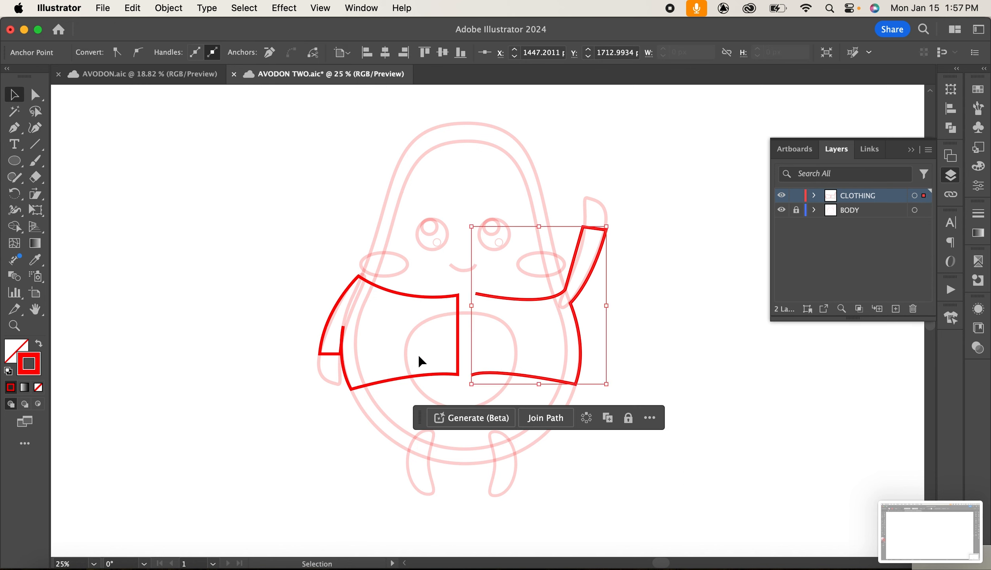
Resume the path and redraw the hem and centre front edge to close the right half of the shirt.
click(14, 127)
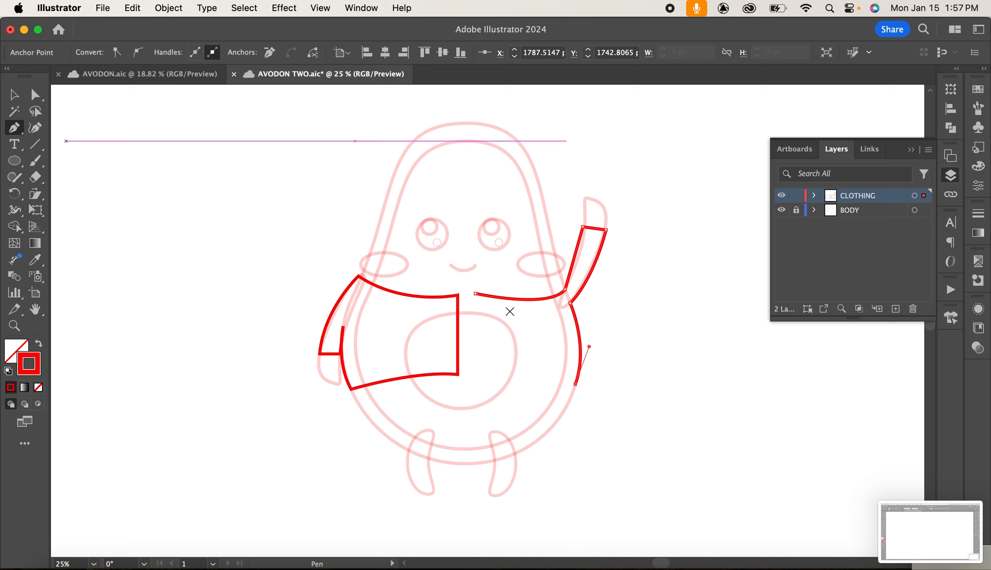
click(575, 384)
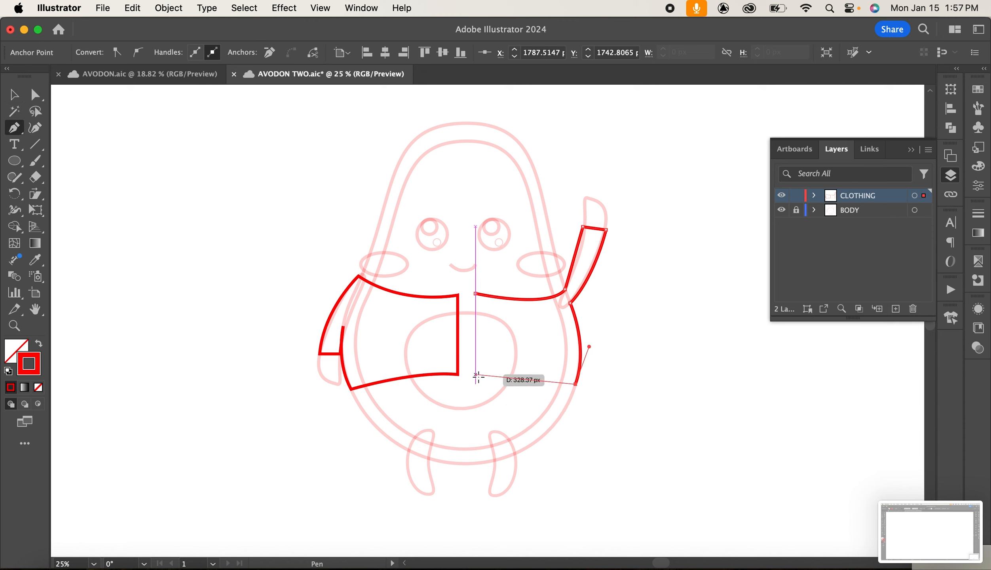
drag(475, 375, 465, 381)
click(475, 376)
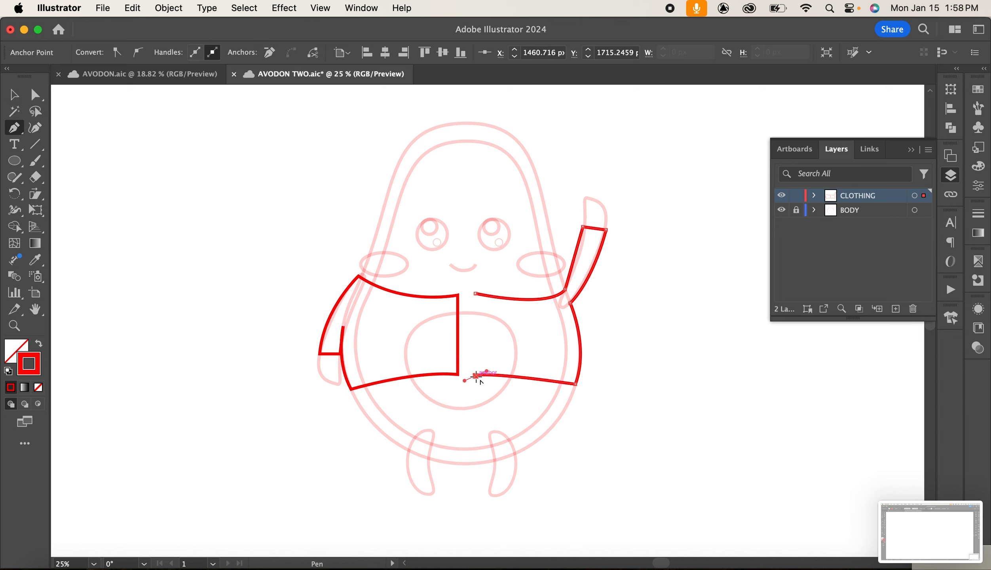
click(475, 293)
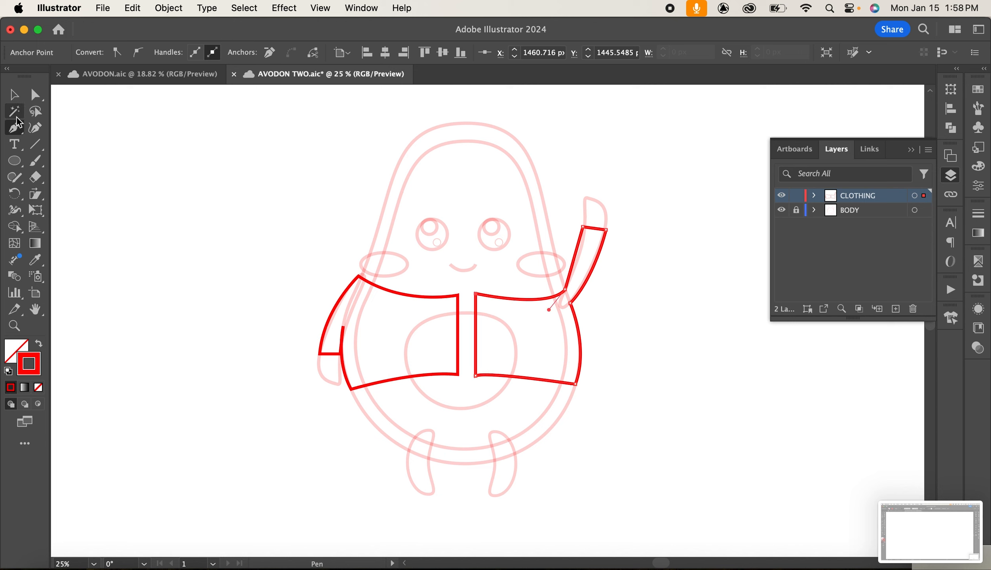
key(v)
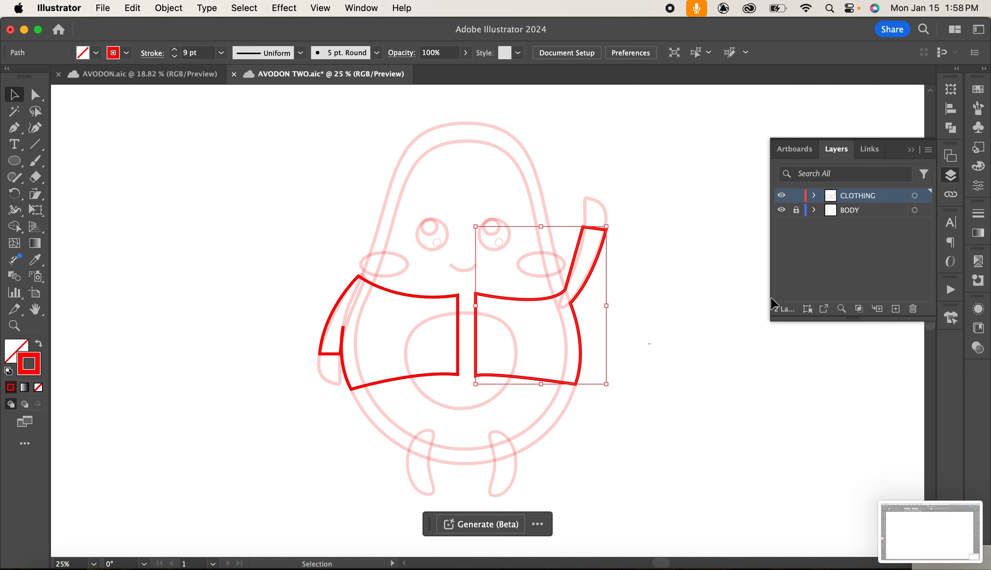
click(751, 313)
Draw a circle over the top of the head and pull its bottom anchor upward to form a cap shape.
click(14, 161)
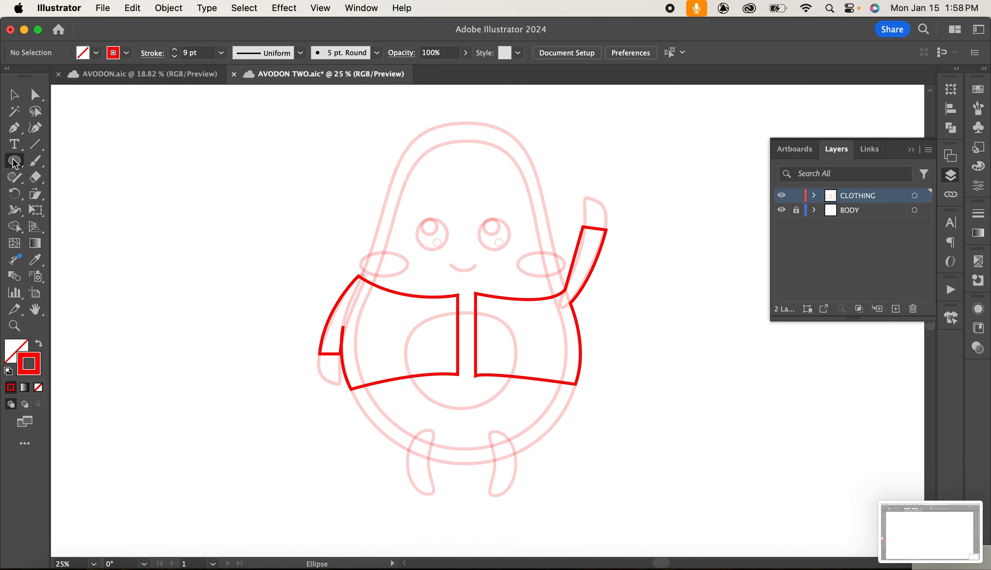
drag(401, 120, 535, 255)
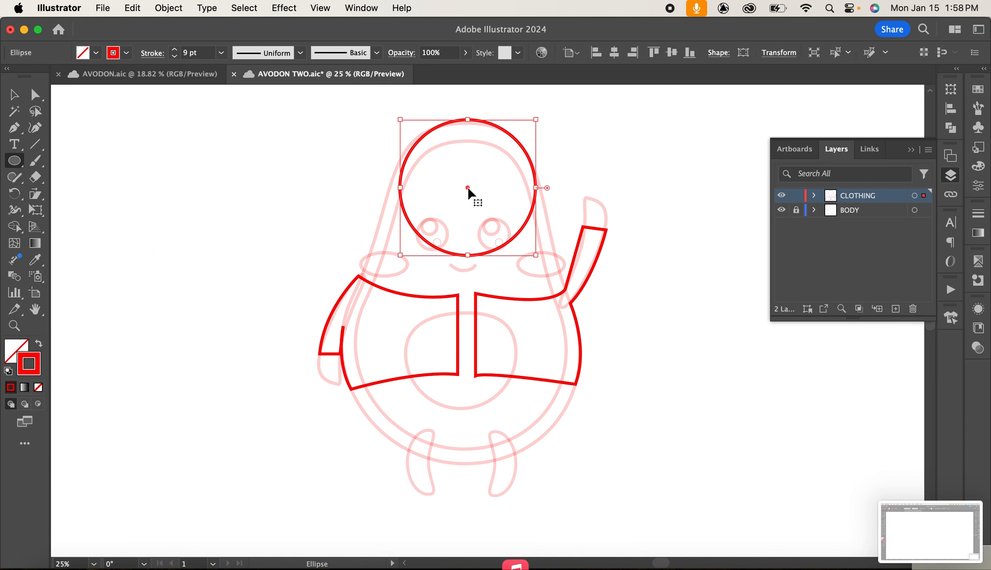
drag(467, 190, 462, 174)
drag(538, 237, 540, 251)
mouse_move(470, 177)
mouse_down()
mouse_move(454, 166)
mouse_move(469, 185)
mouse_move(468, 173)
mouse_up()
key(a)
drag(473, 242, 442, 161)
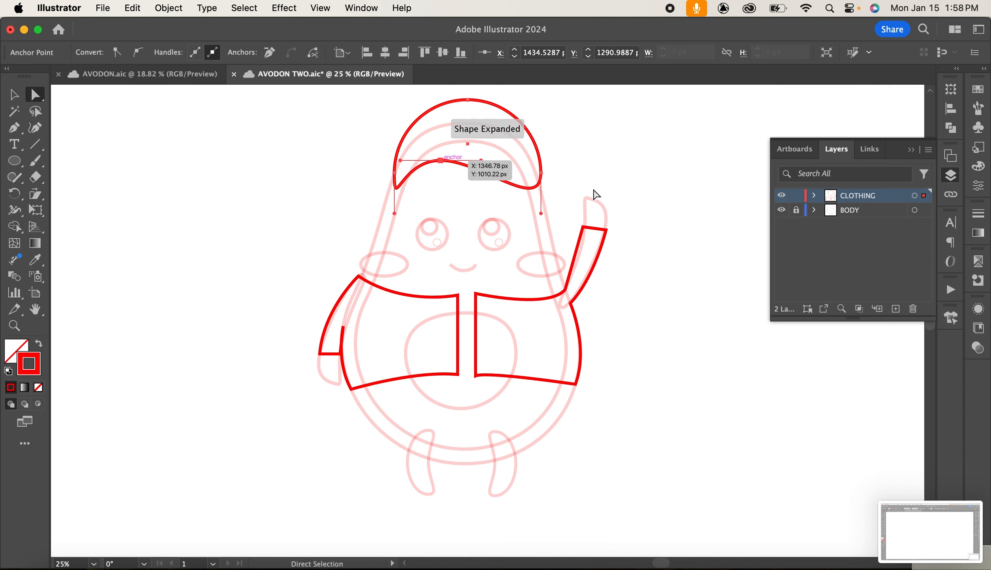
click(395, 173)
drag(395, 172, 384, 176)
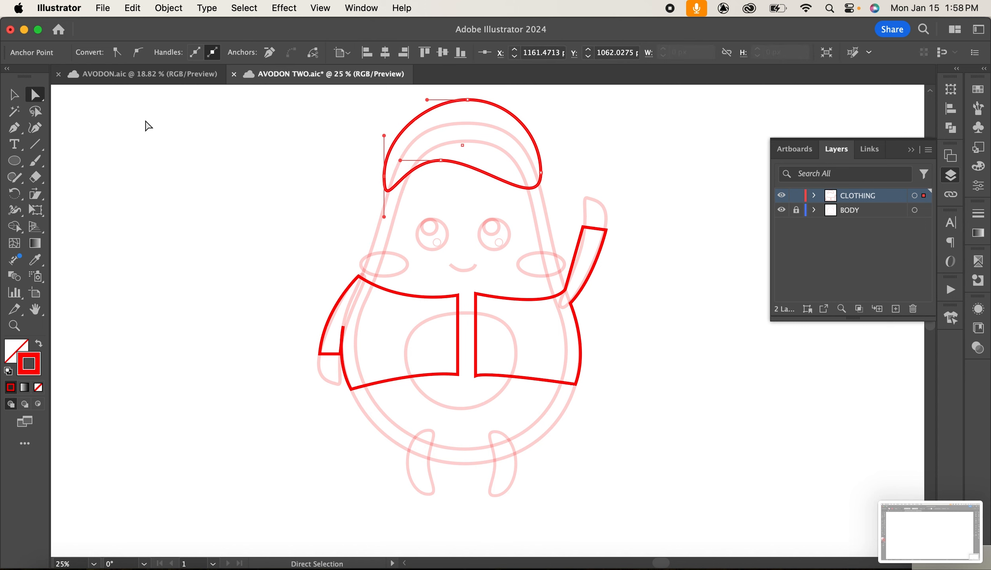
key(super+z)
click(195, 170)
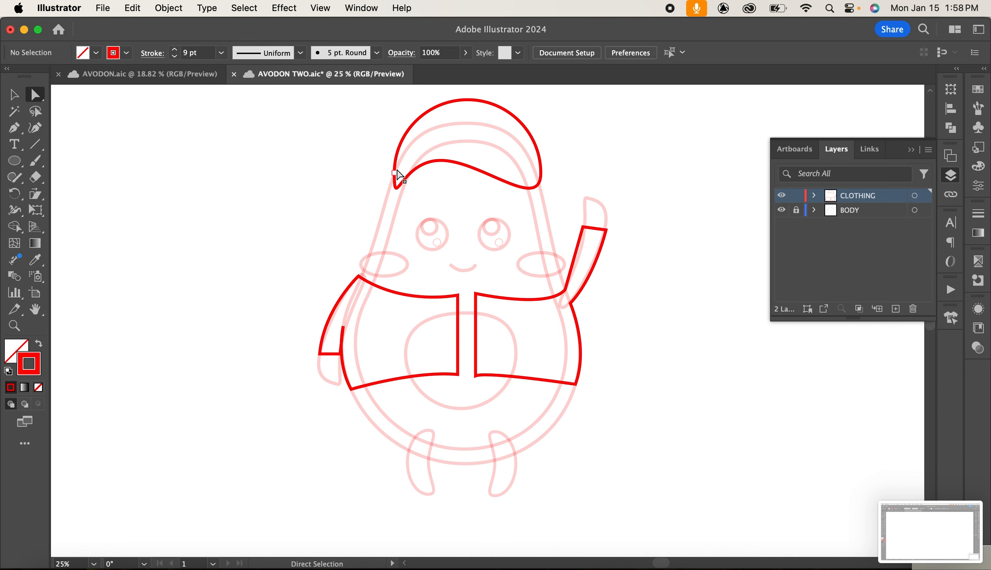
Refine the cap by moving its left anchor outward and nudging its top anchor down.
click(394, 173)
drag(394, 174, 389, 171)
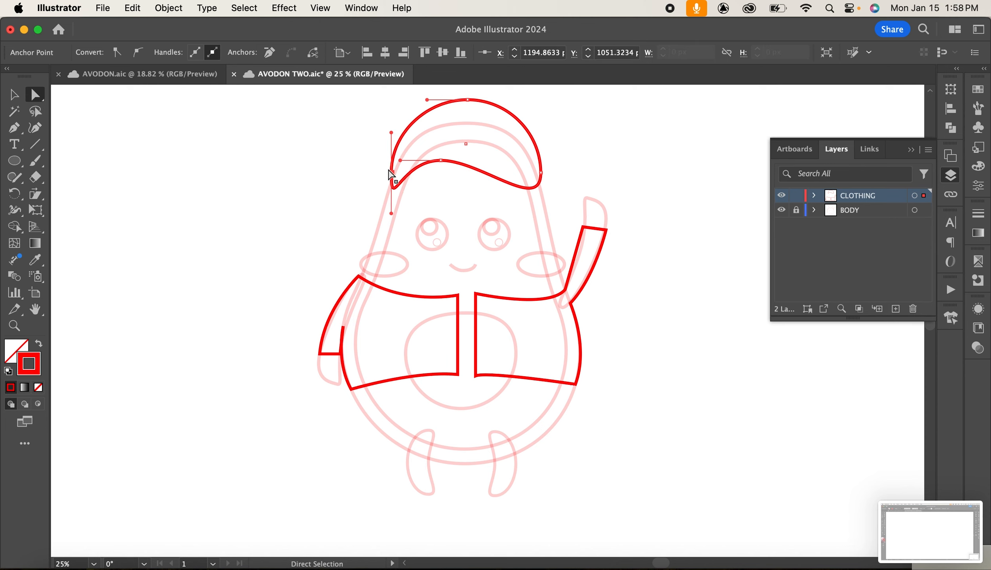
key(Left)
key(Left)
key(Left)
key(Left)
key(Left)
key(Left)
key(Left)
key(Left)
key(Left)
key(Left)
key(Left)
key(Left)
click(466, 101)
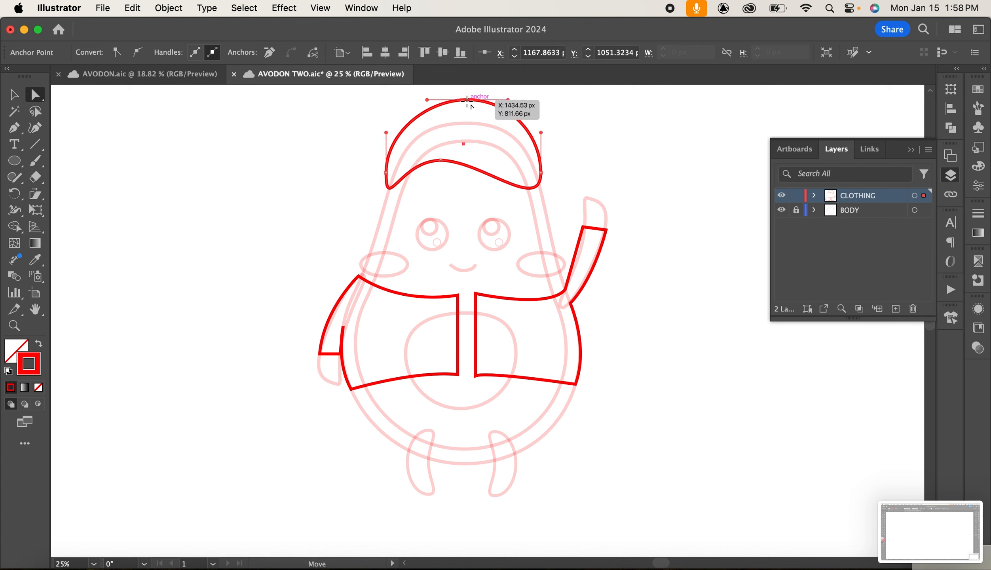
key(Down)
key(Down)
key(Down)
key(Down)
key(Down)
key(Down)
key(Down)
key(Down)
key(Down)
key(Down)
key(Down)
key(Down)
key(Down)
key(Down)
key(Down)
key(Down)
key(Down)
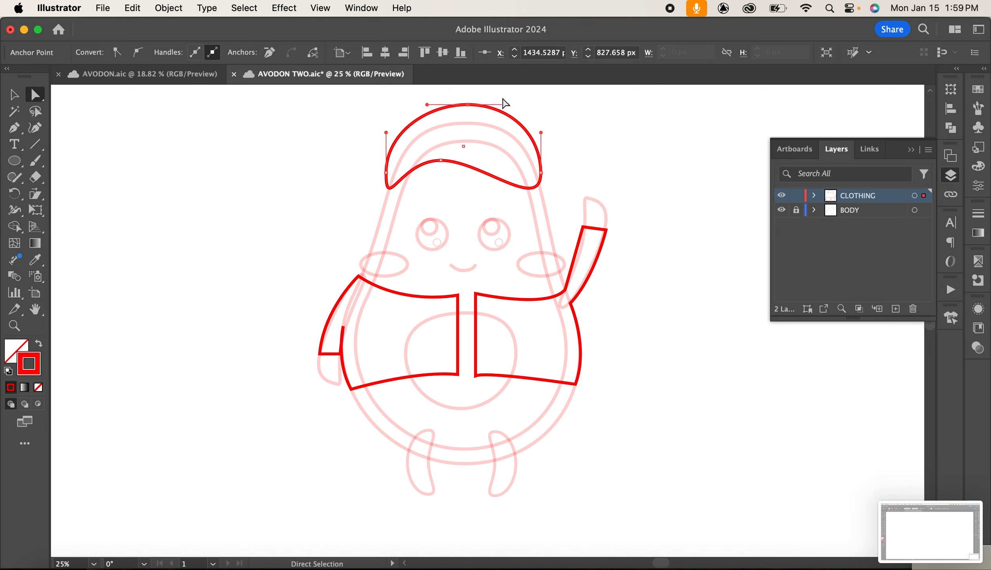
click(13, 98)
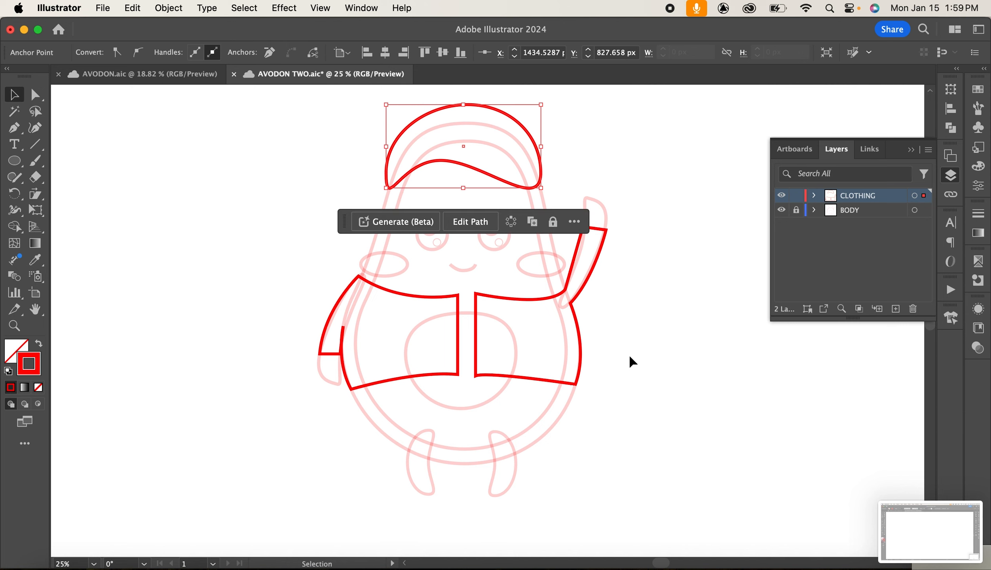
click(632, 357)
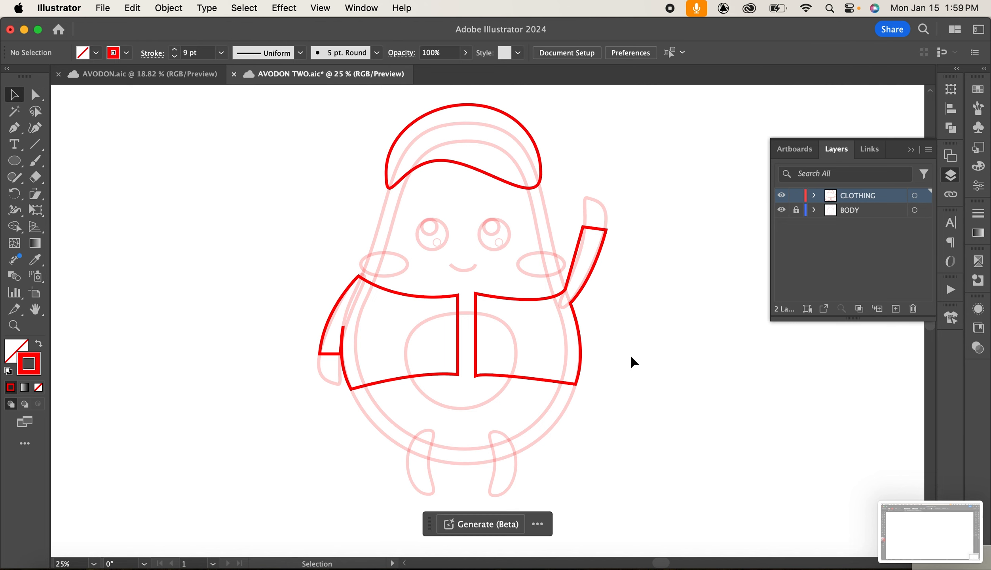
Adjust the curve handle at the right sleeve's armpit anchor of the shirt.
click(576, 253)
key(a)
click(563, 291)
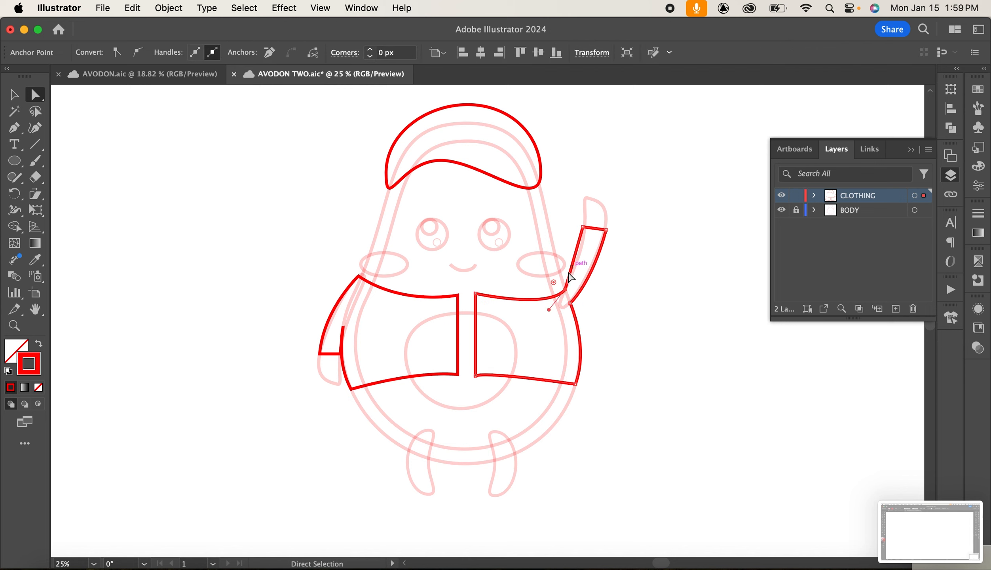
drag(548, 310, 541, 310)
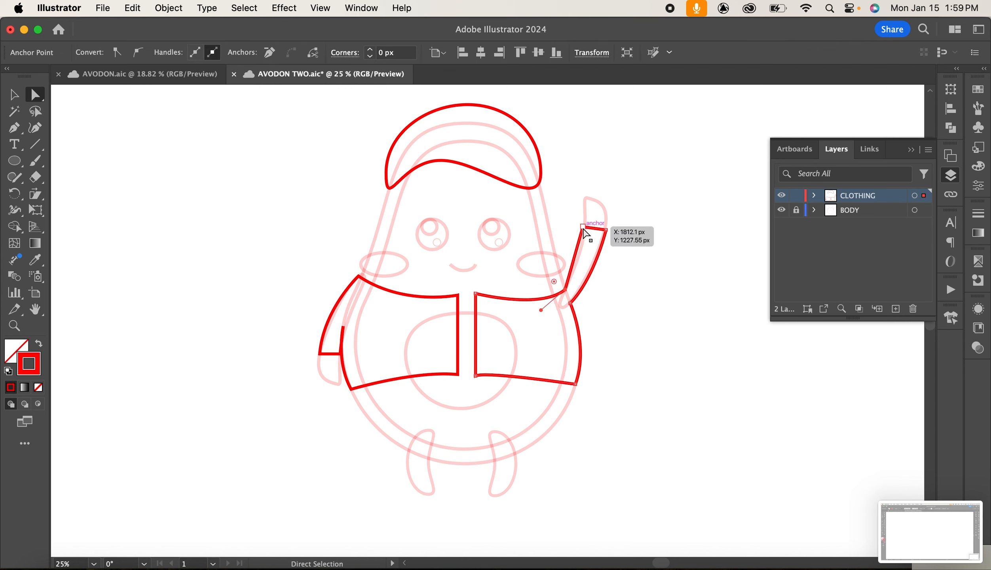
click(583, 227)
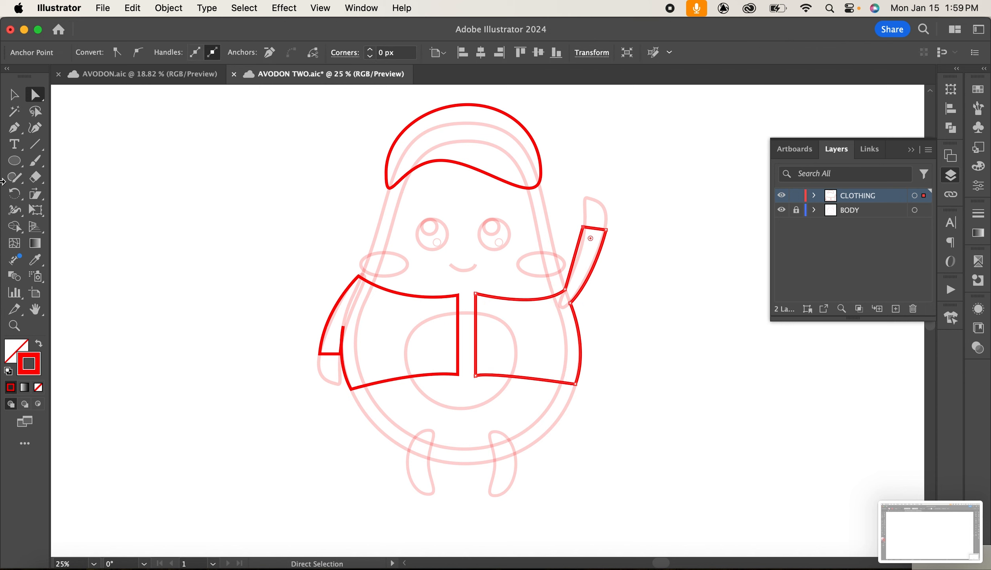
click(594, 394)
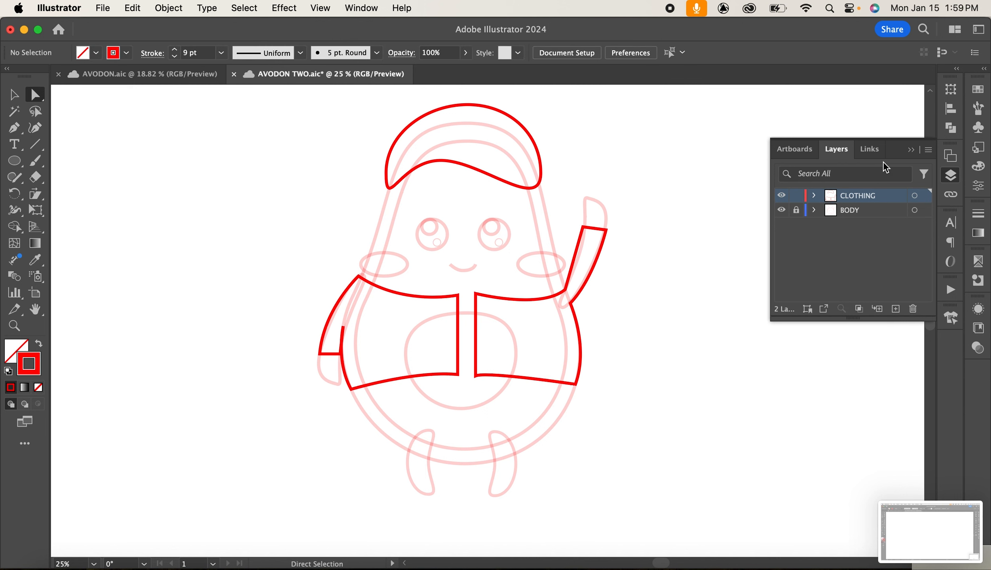
Unlock the BODY layer, select all the body artwork and adjust its opacity with the slider.
click(795, 209)
drag(312, 217, 566, 356)
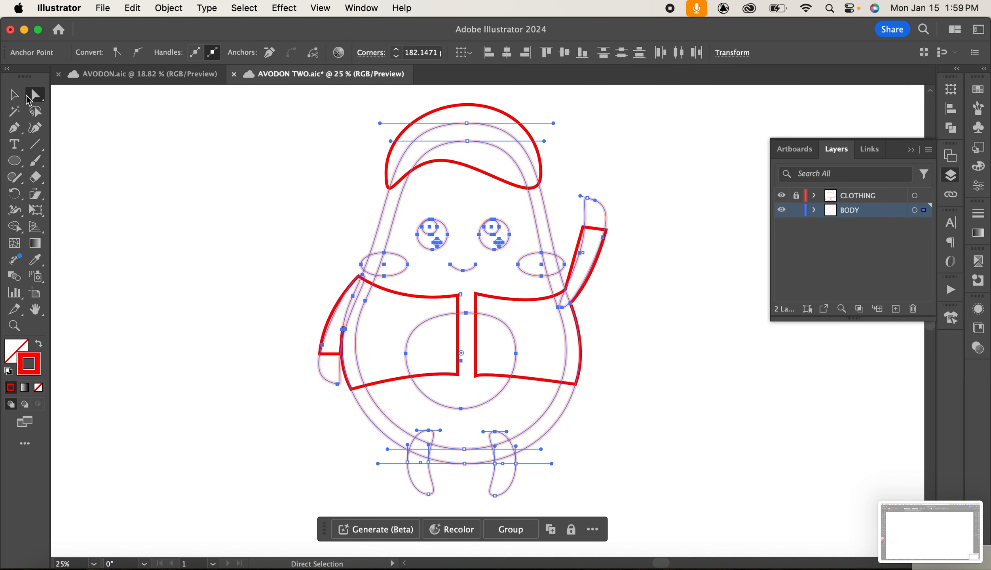
click(14, 95)
click(281, 221)
drag(281, 179, 788, 491)
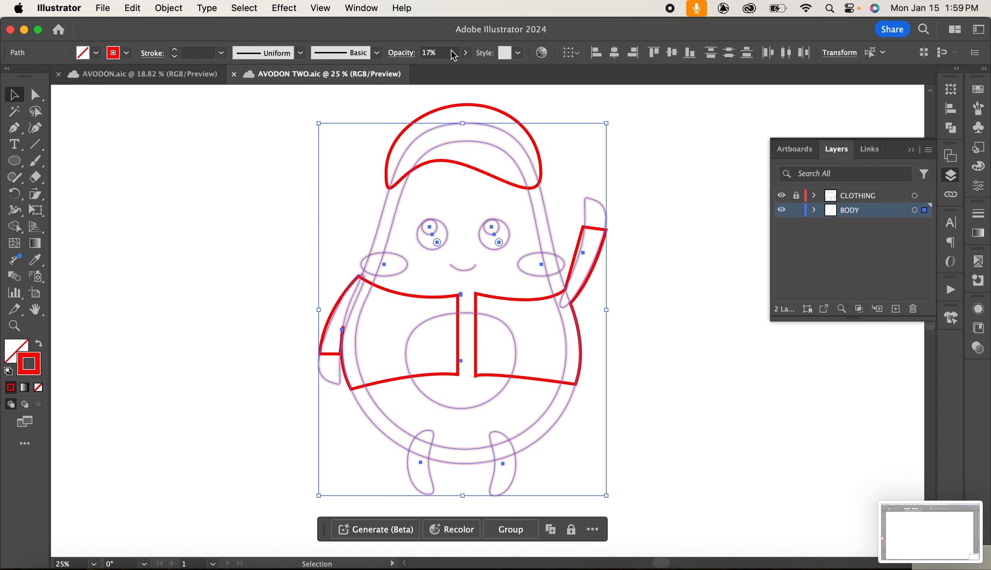
click(465, 52)
drag(455, 76, 493, 88)
click(687, 344)
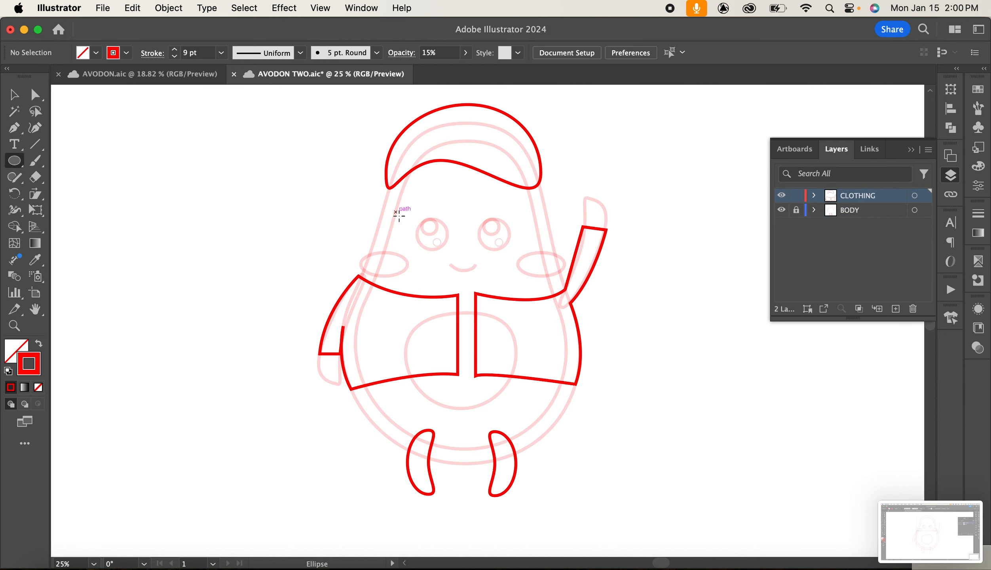
Draw two circles about 225 px wide around the eyes as glasses lenses.
drag(383, 206, 509, 231)
key(v)
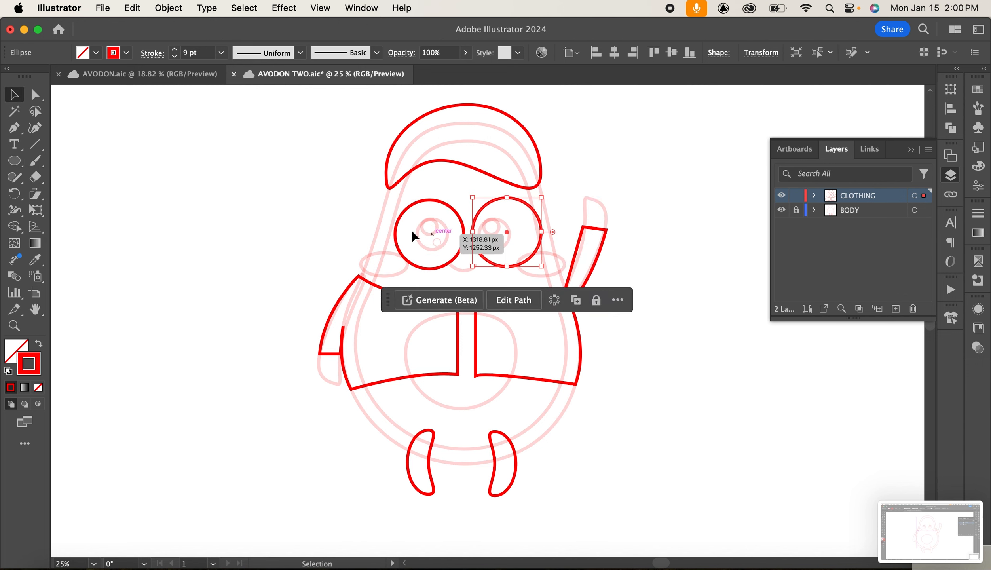
drag(365, 221, 468, 245)
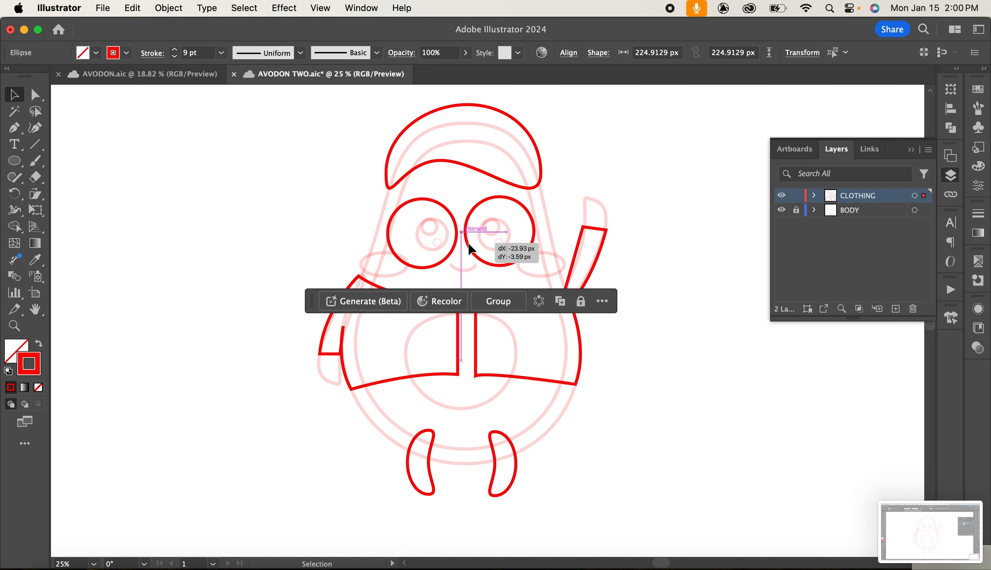
click(720, 312)
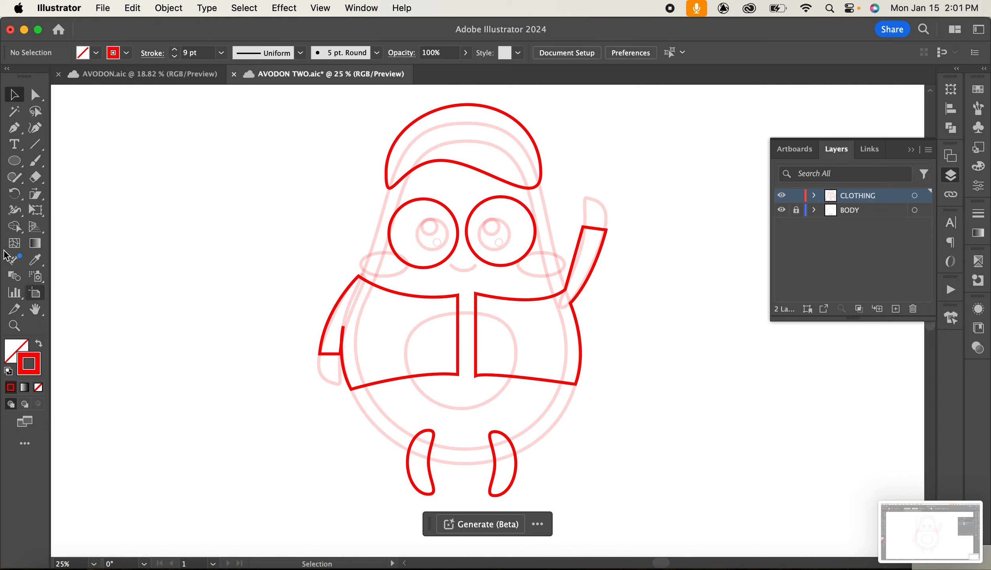
Draw a short bridge between the two glasses lenses with the Pen tool.
click(14, 127)
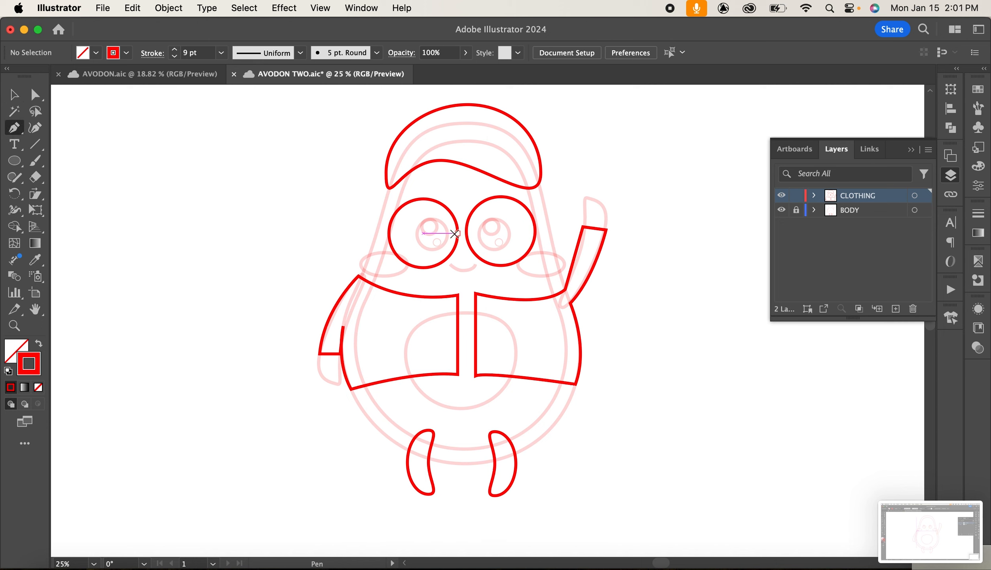
click(457, 233)
click(471, 233)
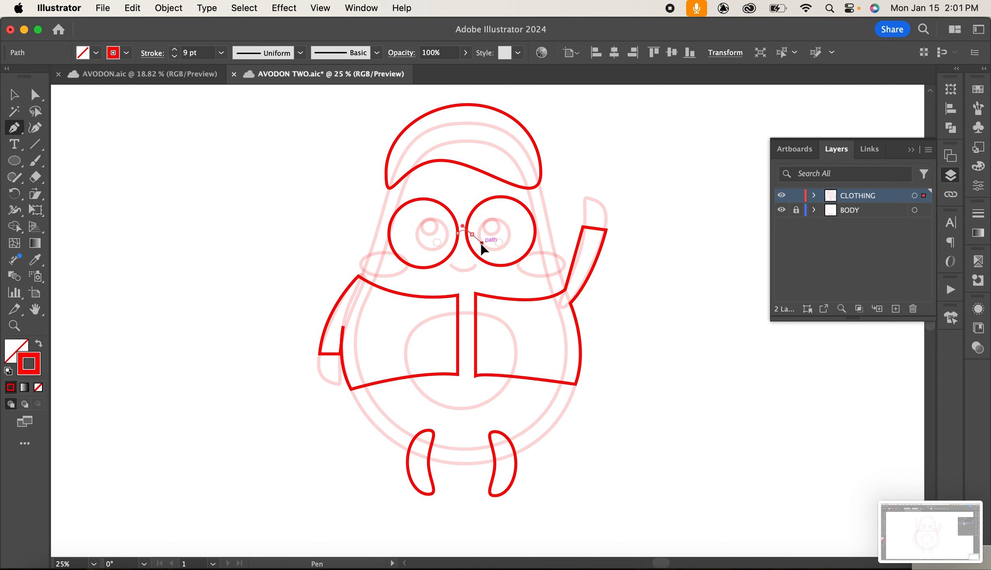
click(480, 241)
click(13, 96)
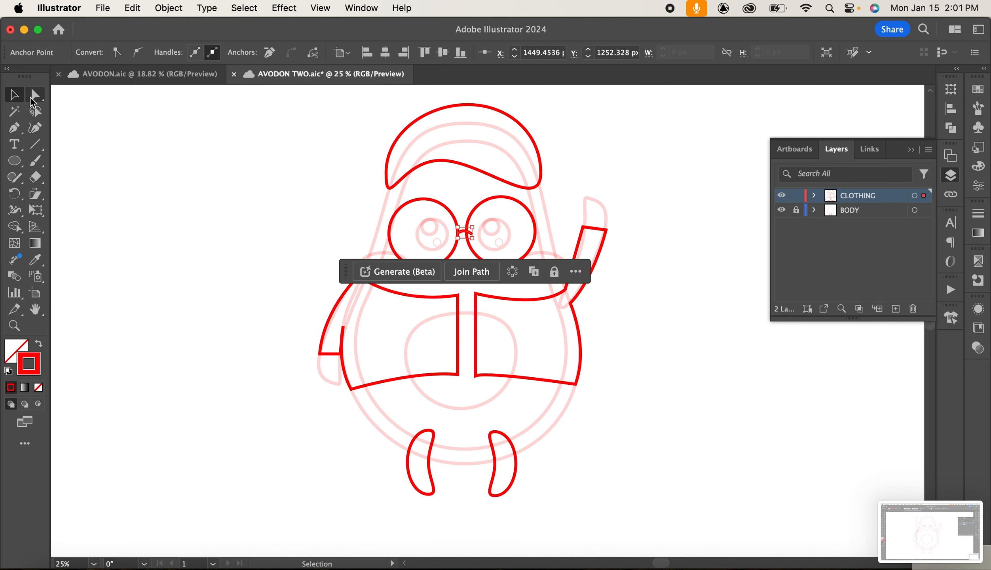
Replace the straight glasses bridge with a slightly curved bridge drawn with the Pen tool.
click(690, 217)
click(465, 230)
drag(465, 230, 466, 235)
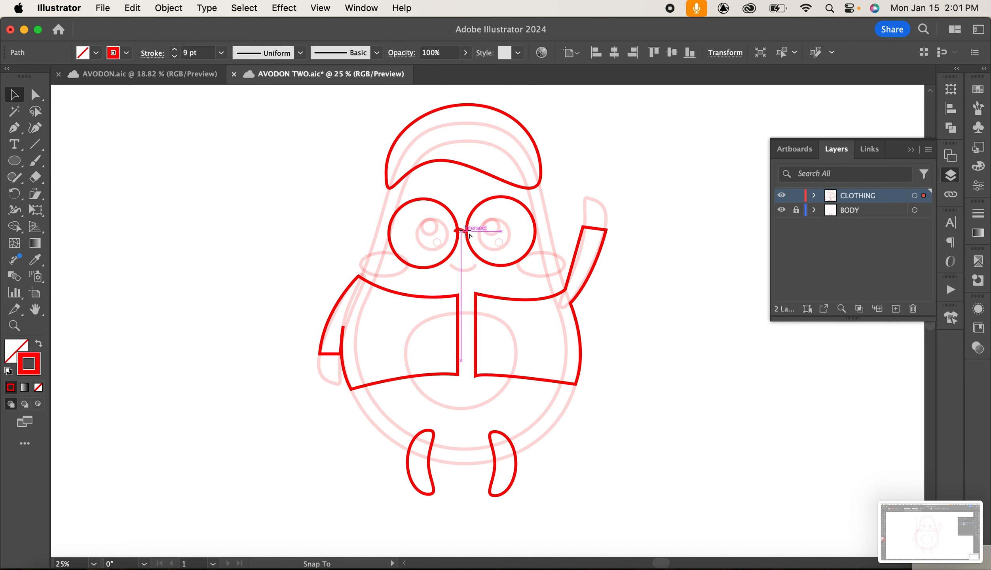
key(Delete)
key(p)
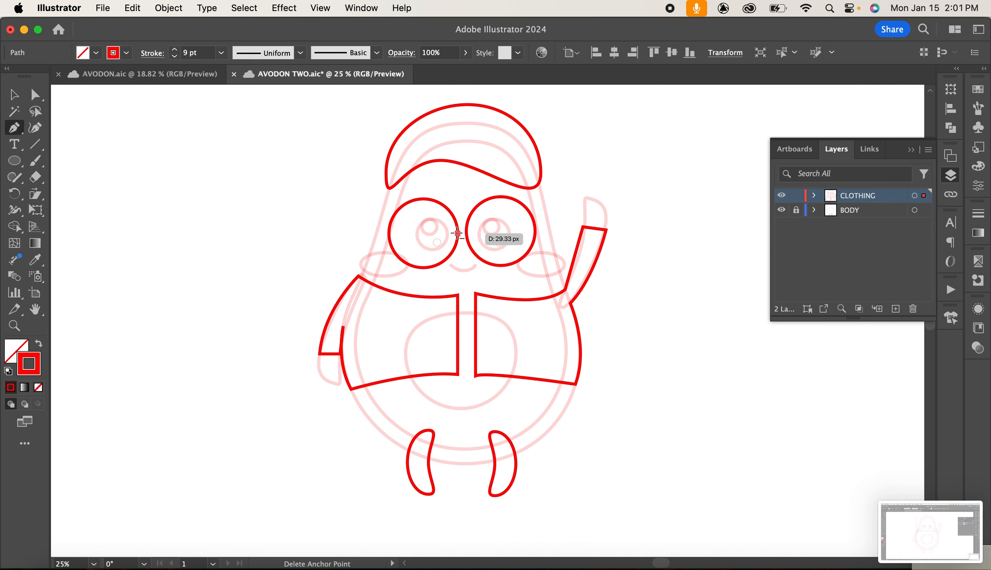
click(450, 234)
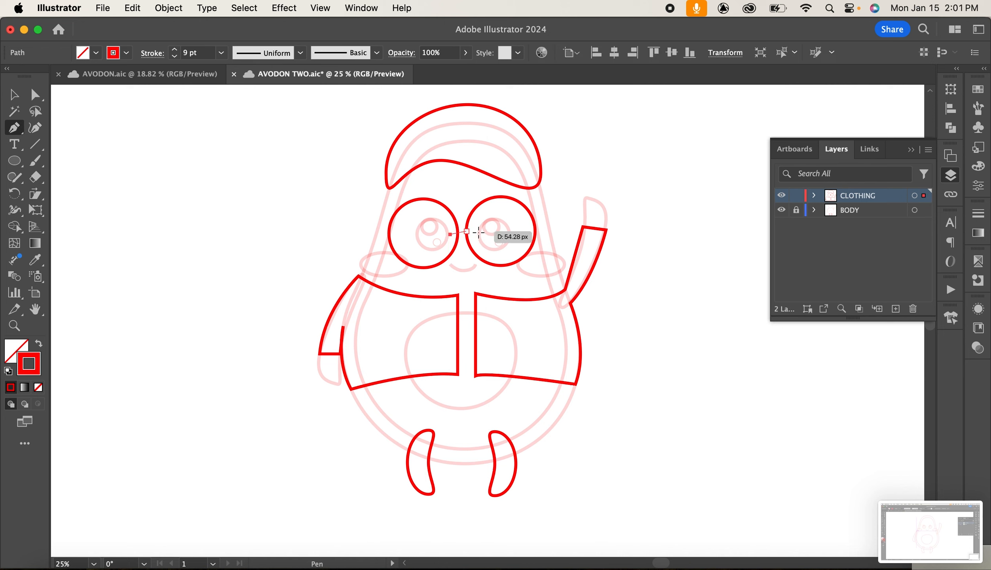
drag(476, 233, 489, 244)
key(v)
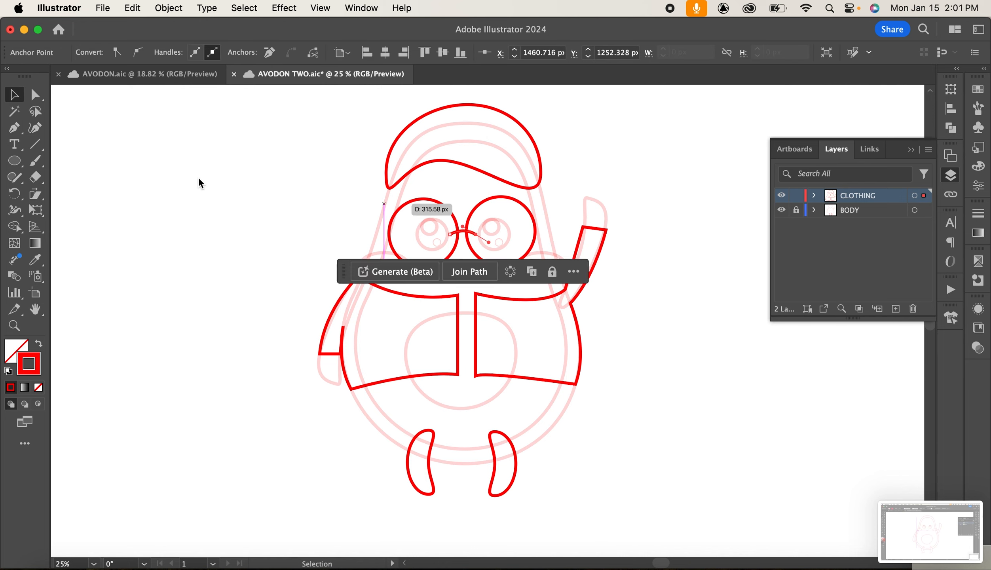
Lock the CLOTHING layer, unlock BODY and raise the body artwork's opacity to 100%.
click(199, 181)
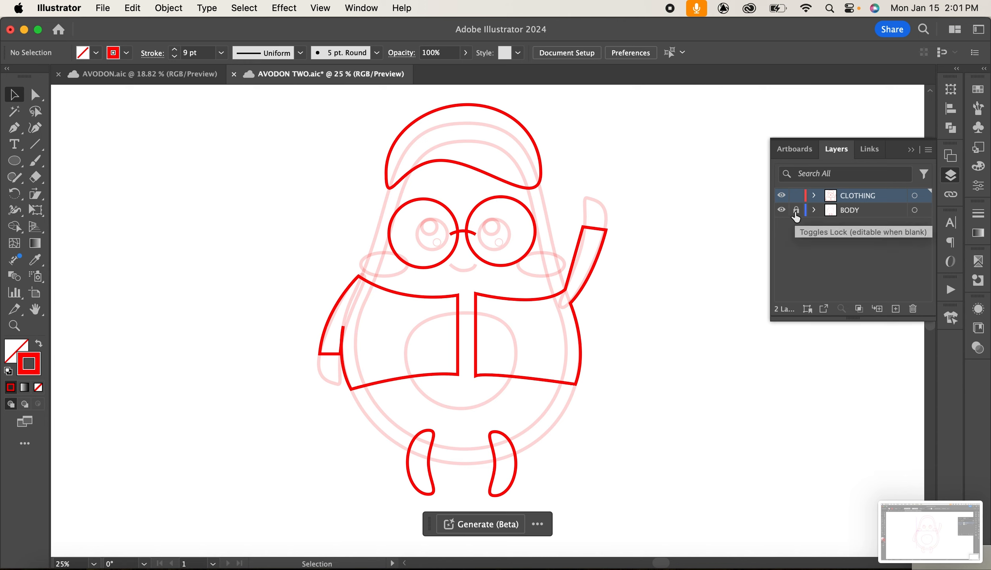
click(796, 210)
click(795, 195)
drag(193, 185, 735, 416)
click(465, 53)
drag(420, 70, 520, 80)
click(656, 138)
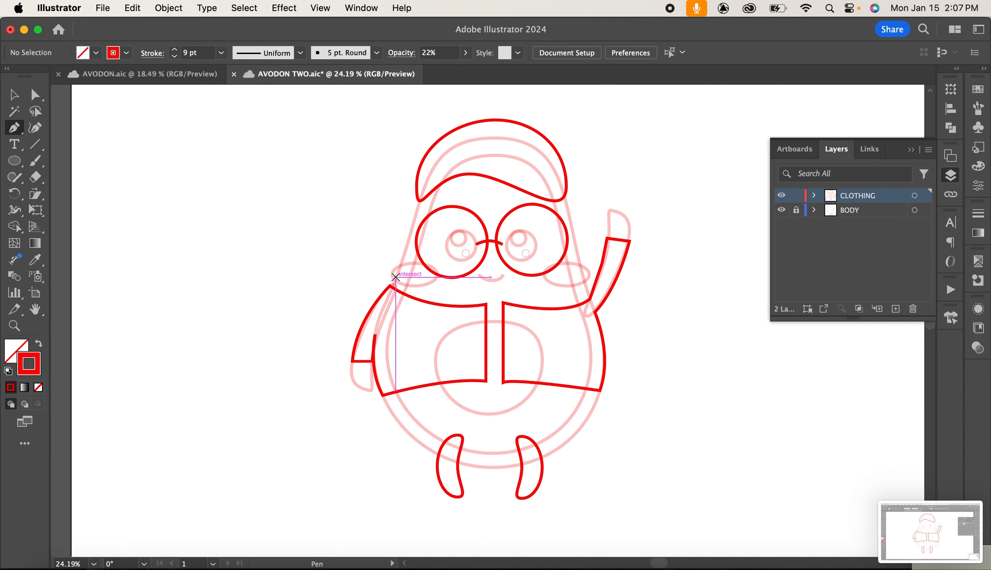
Draw a curving scarf shape wrapping from the left collar across the chest to the right shoulder with the Pen tool.
click(393, 285)
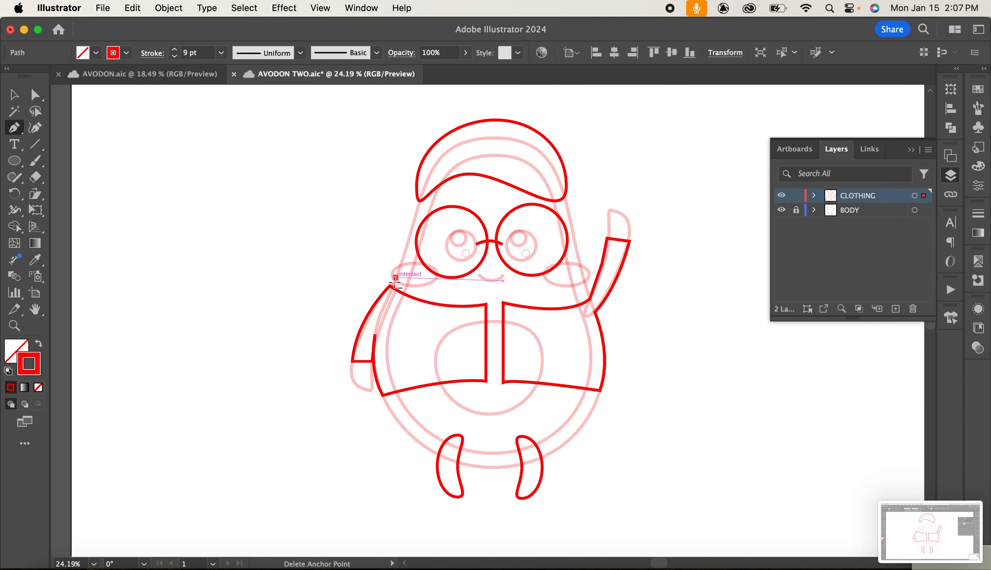
drag(458, 358, 572, 399)
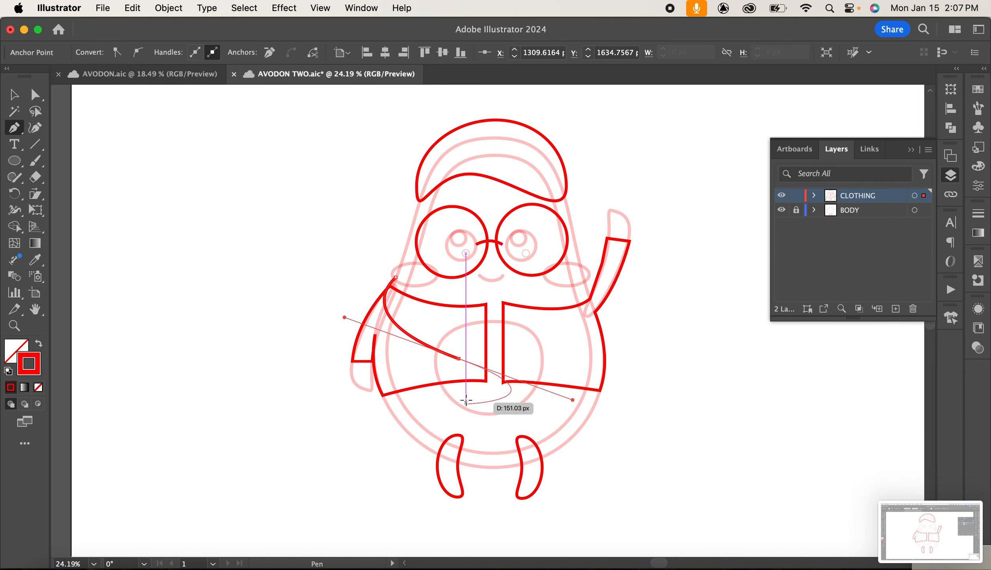
drag(465, 390, 470, 418)
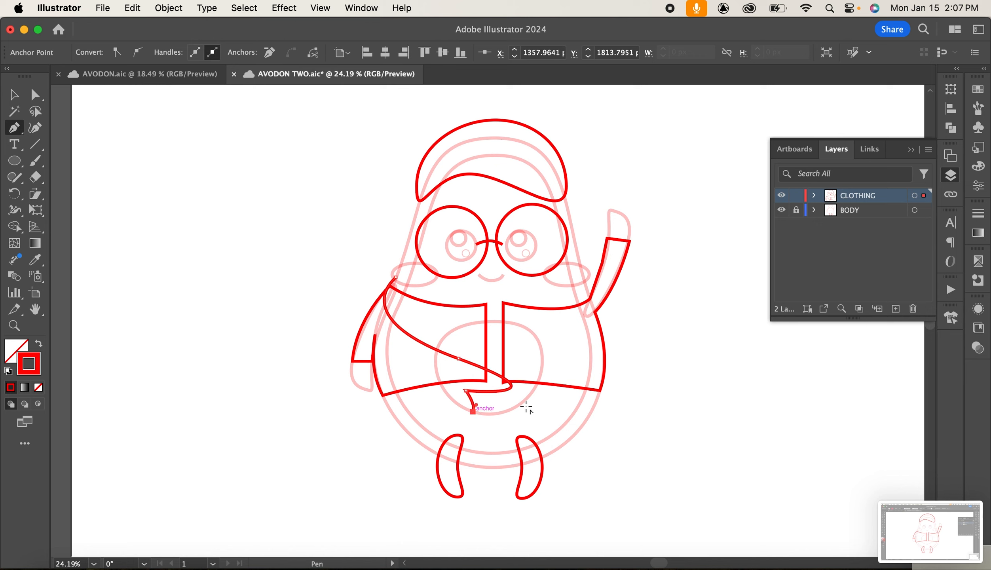
drag(547, 383, 555, 356)
click(487, 344)
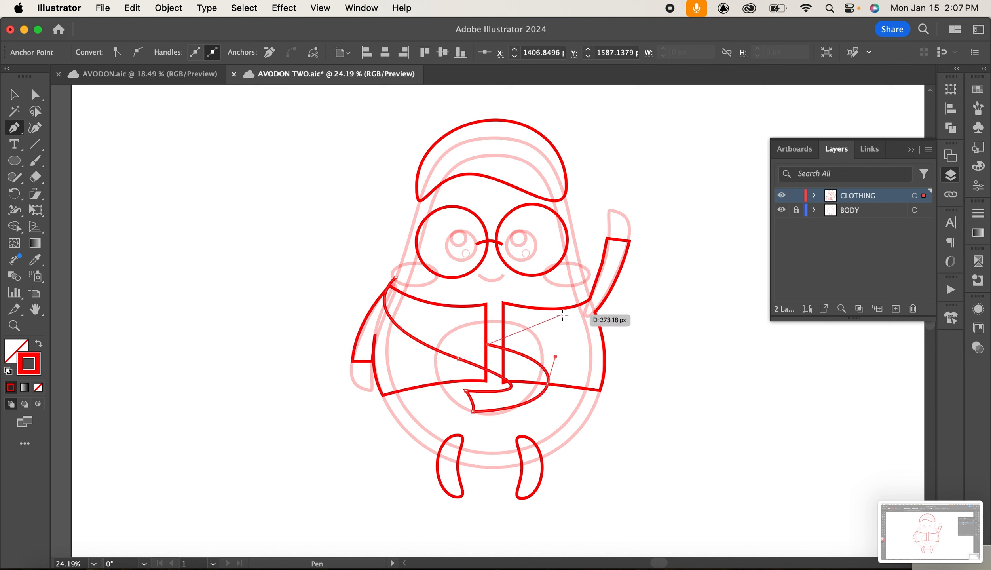
drag(567, 313, 609, 315)
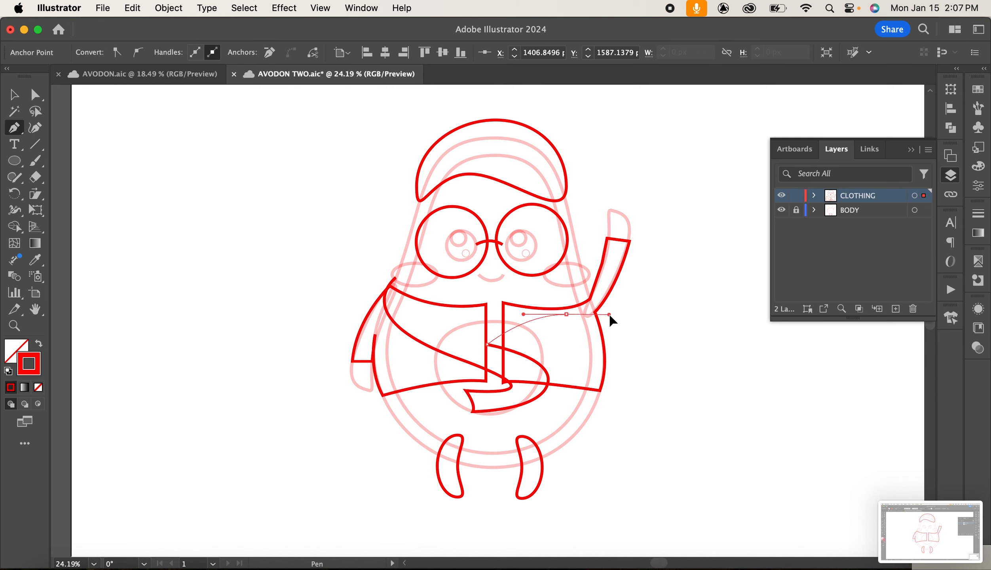
click(586, 280)
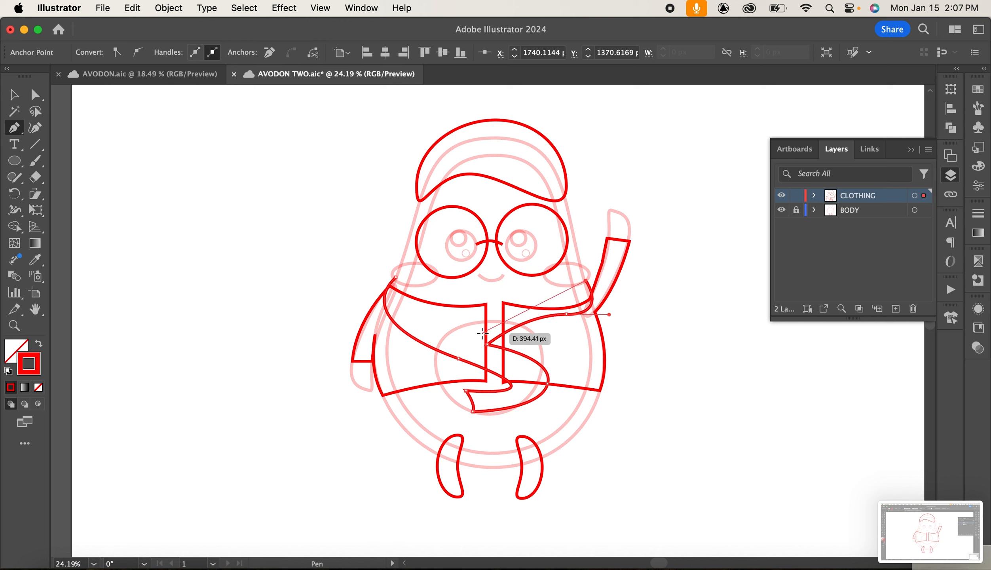
drag(479, 332, 458, 358)
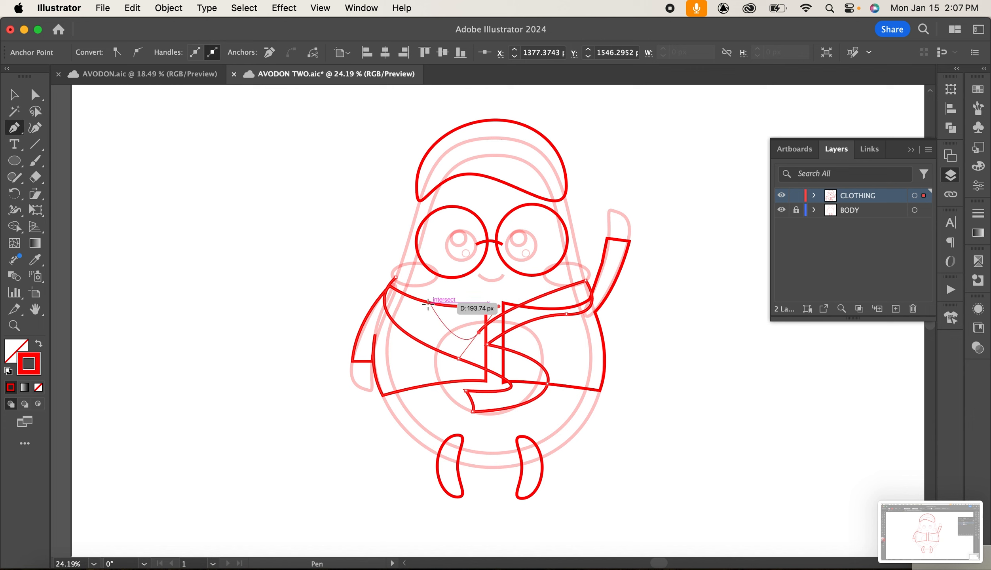
click(479, 331)
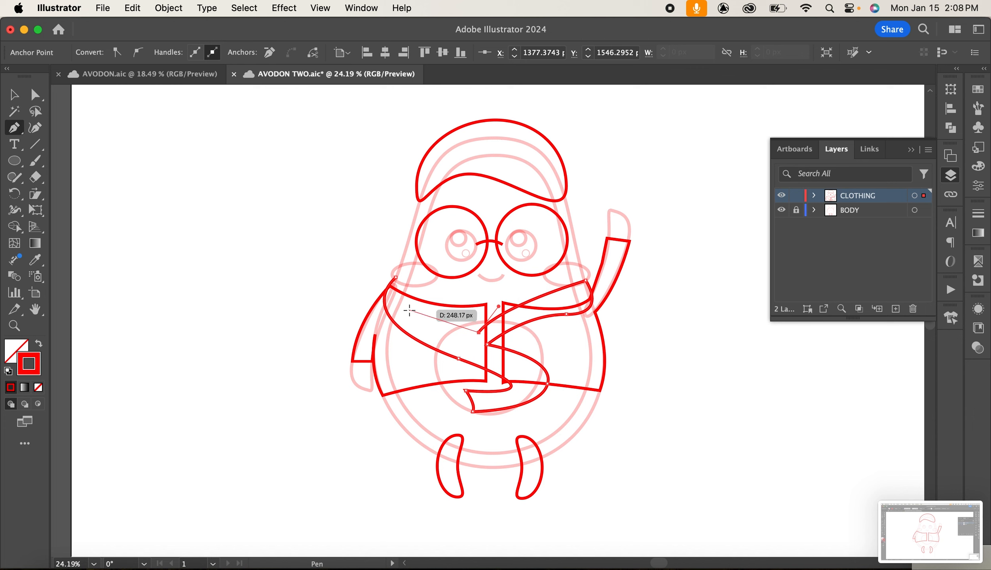
drag(409, 304, 403, 272)
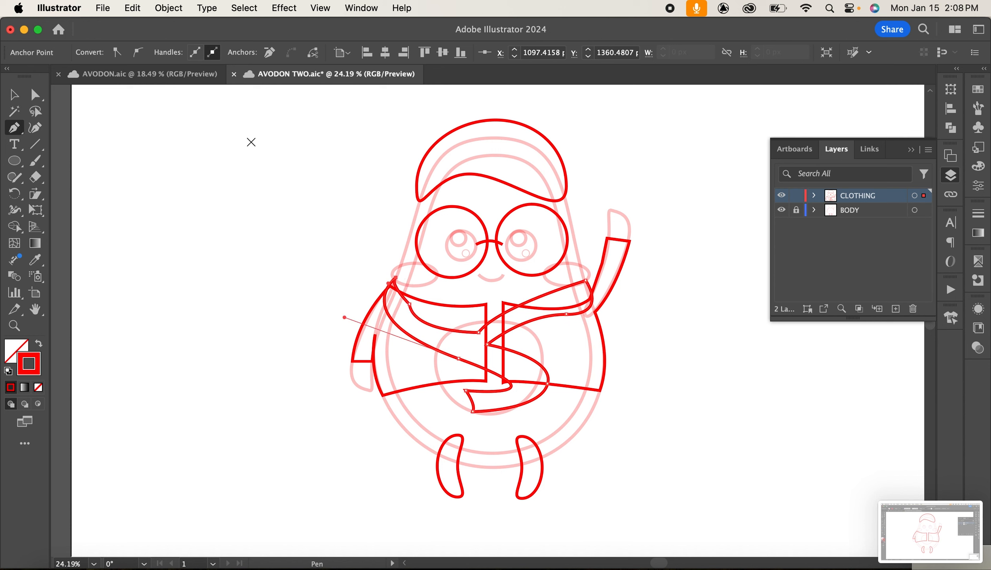
click(14, 95)
click(209, 270)
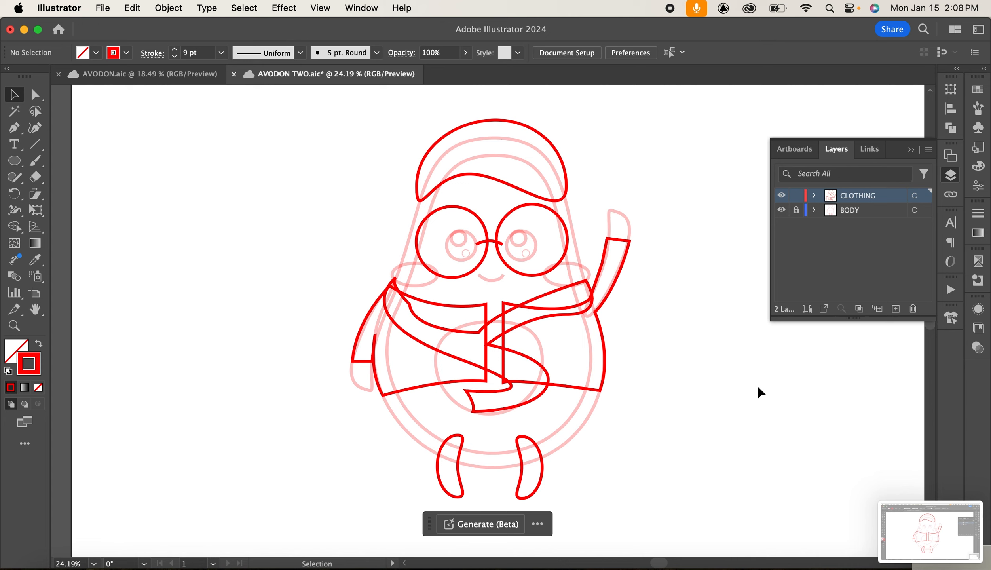
Hide the CLOTHING layer, unlock BODY and set all body artwork's opacity to 100%.
click(782, 196)
click(796, 210)
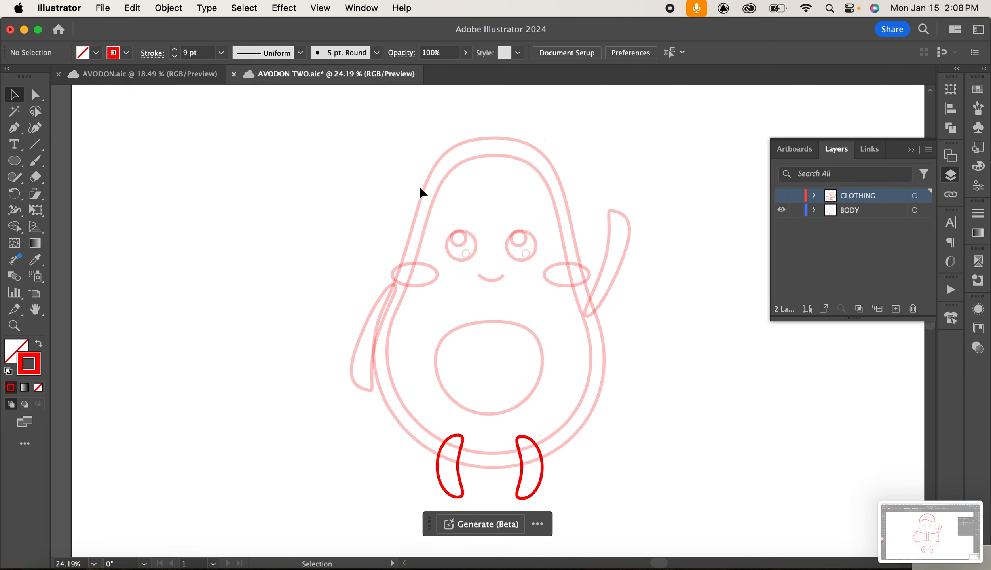
drag(307, 159, 718, 443)
click(465, 53)
click(461, 72)
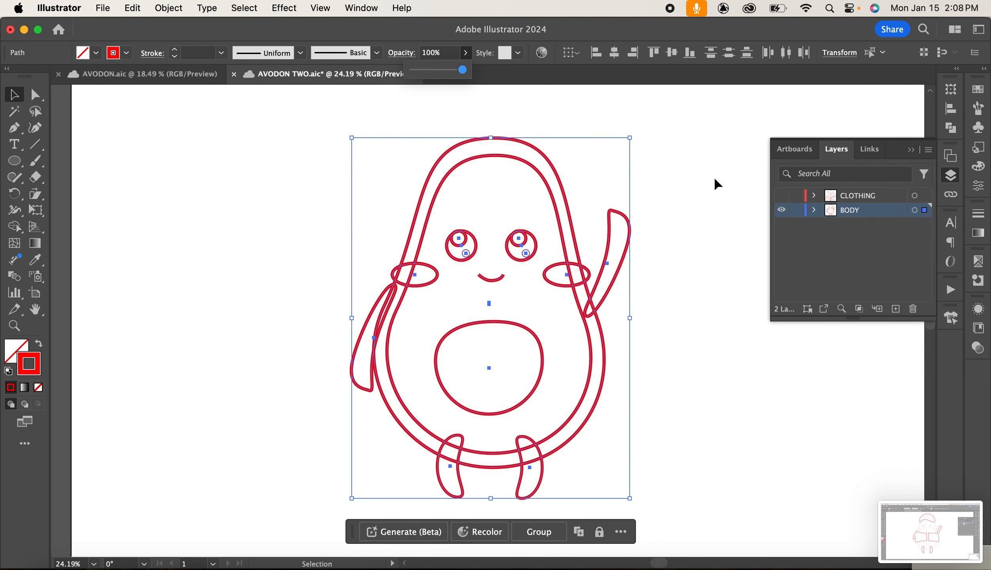
Apply the Width Profile 1 stroke profile to all the body outlines.
click(695, 175)
drag(305, 132, 699, 465)
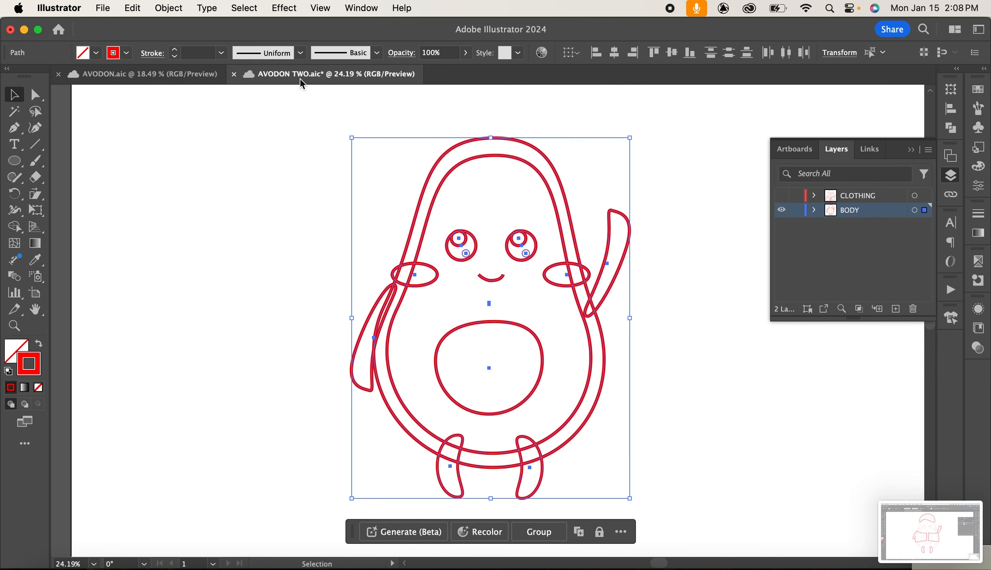
click(301, 53)
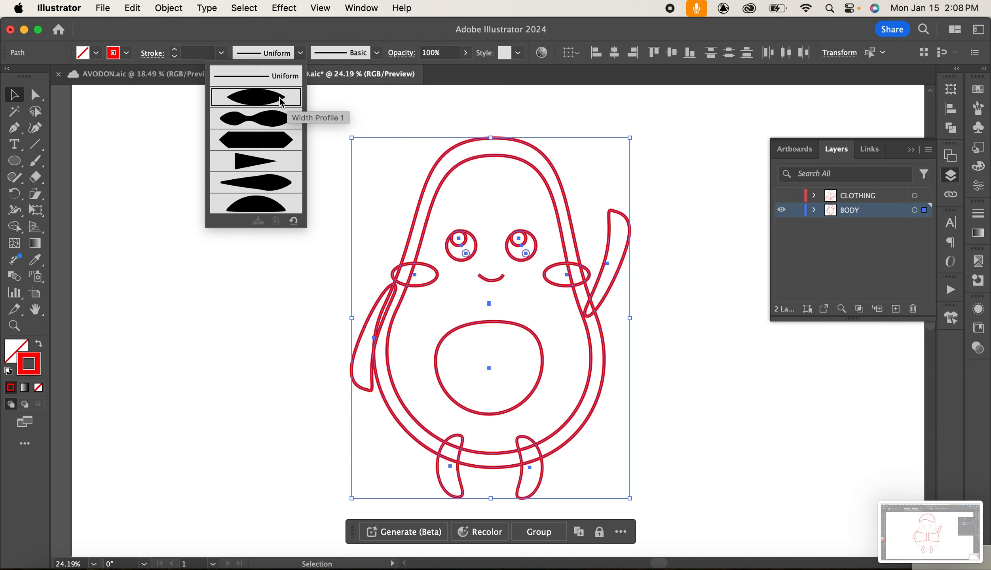
click(281, 101)
click(657, 309)
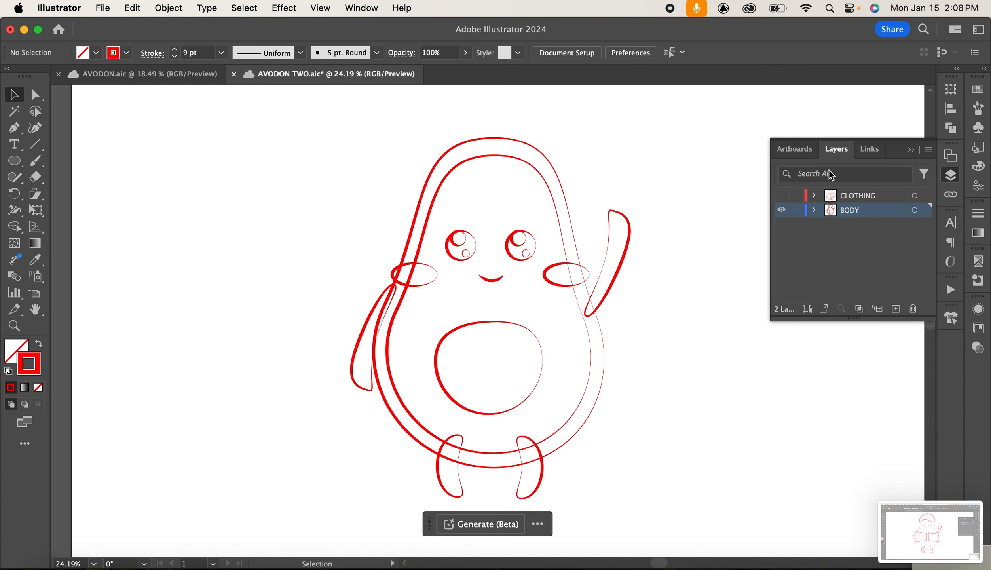
Show the CLOTHING layer, lock and hide BODY, and select the clothing outlines to give them the same width profile.
click(796, 210)
click(781, 209)
click(781, 195)
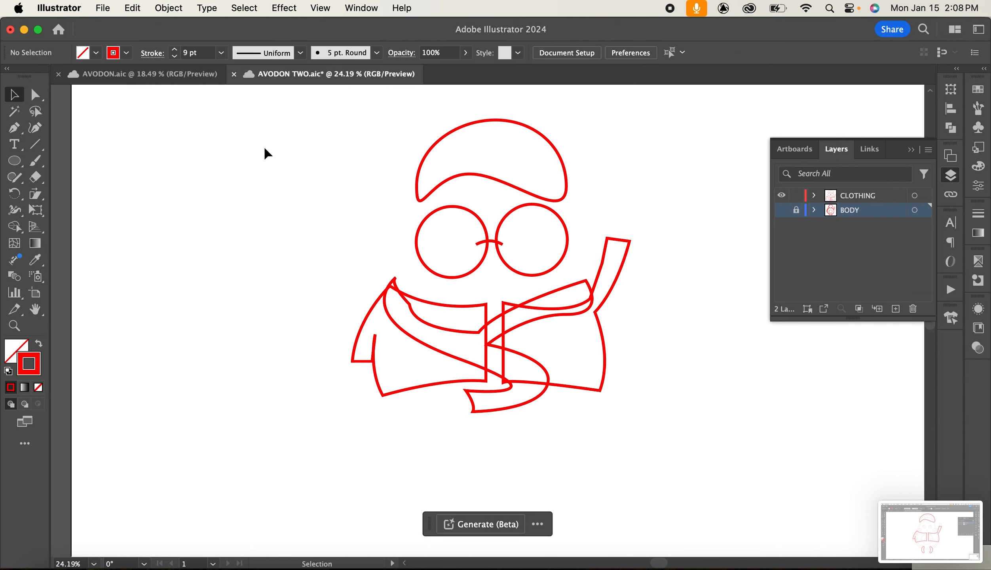
drag(269, 145, 693, 415)
click(781, 209)
click(654, 250)
drag(239, 126, 712, 468)
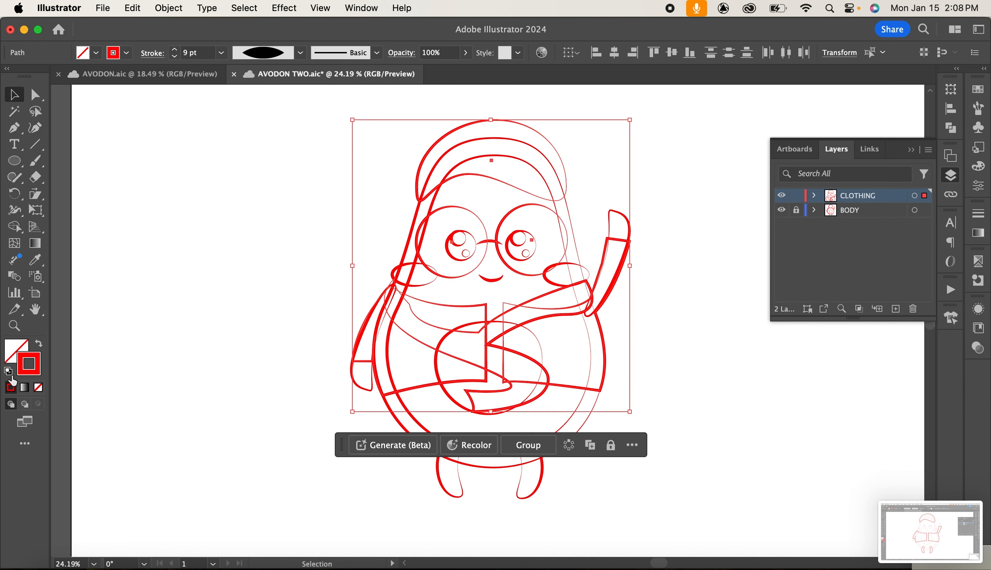
Unlock BODY, select all body and clothing artwork and set the stroke colour to 000000.
click(312, 148)
drag(324, 107, 690, 513)
click(795, 210)
mouse_move(270, 119)
mouse_down()
mouse_move(715, 522)
mouse_move(703, 518)
mouse_up()
double_click(29, 363)
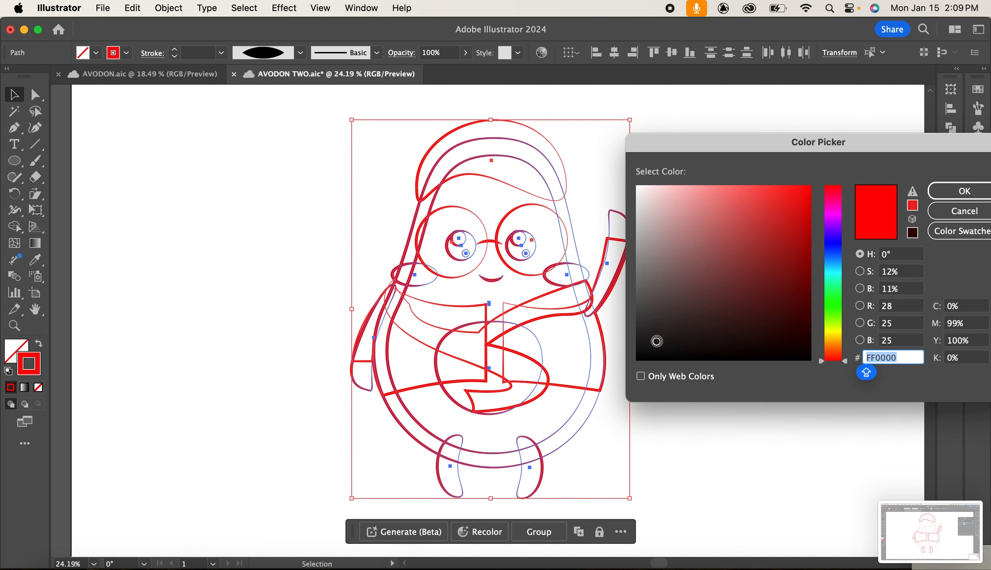
text(000000)
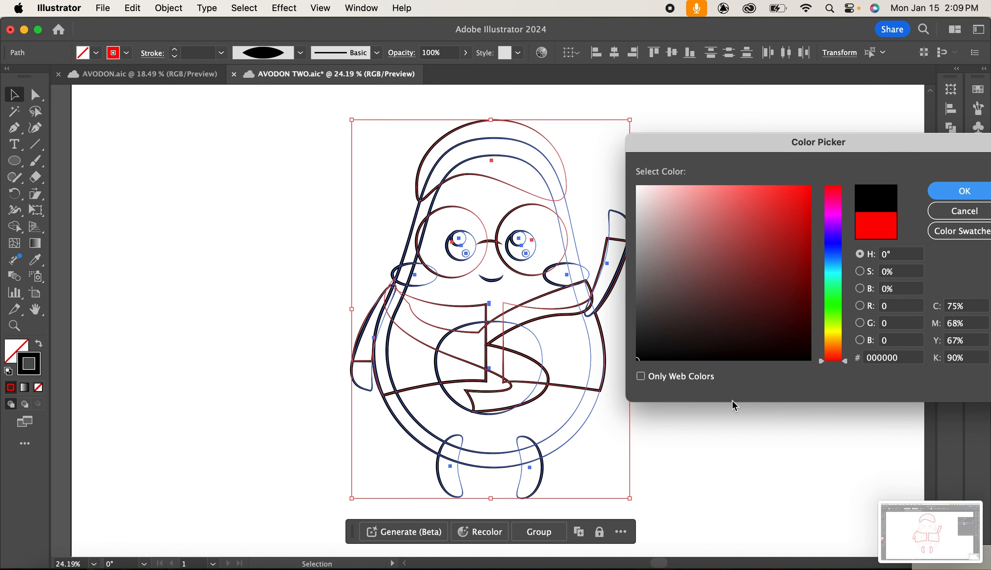
key(Return)
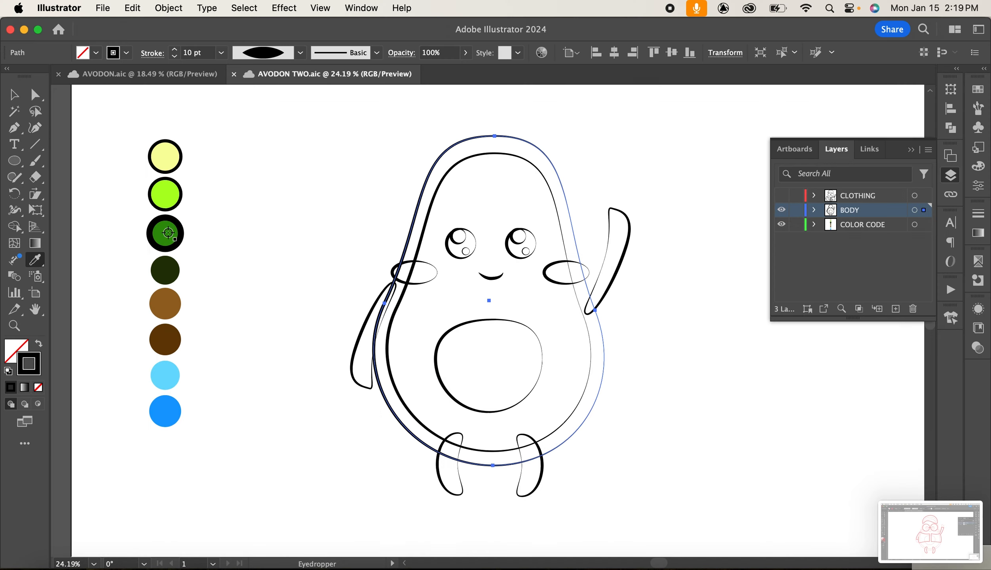
Fill the avocado's outer body shape with the dark green swatch using the Eyedropper.
click(170, 233)
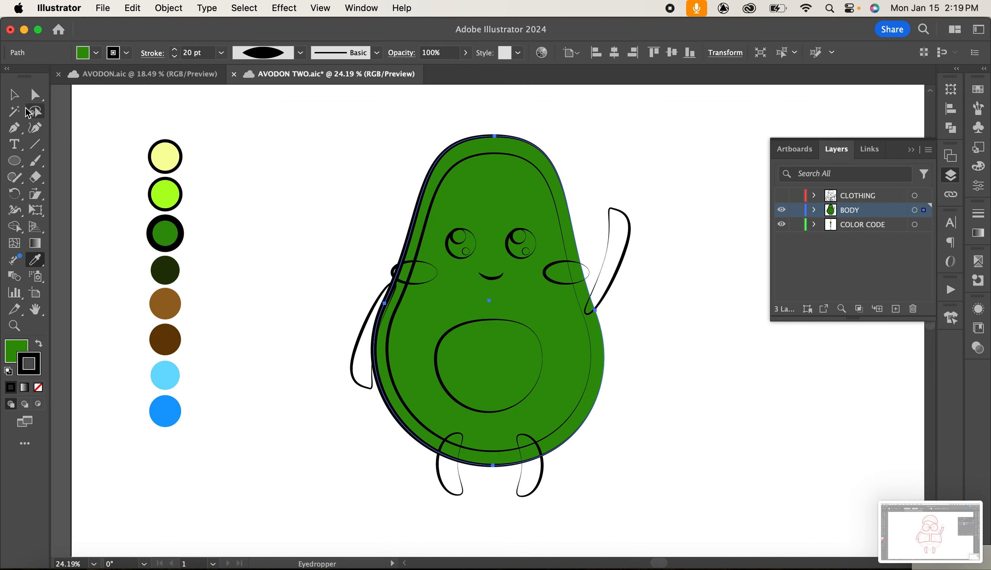
click(14, 94)
Fill the inner avocado flesh shape with the light green swatch using the Eyedropper.
click(454, 164)
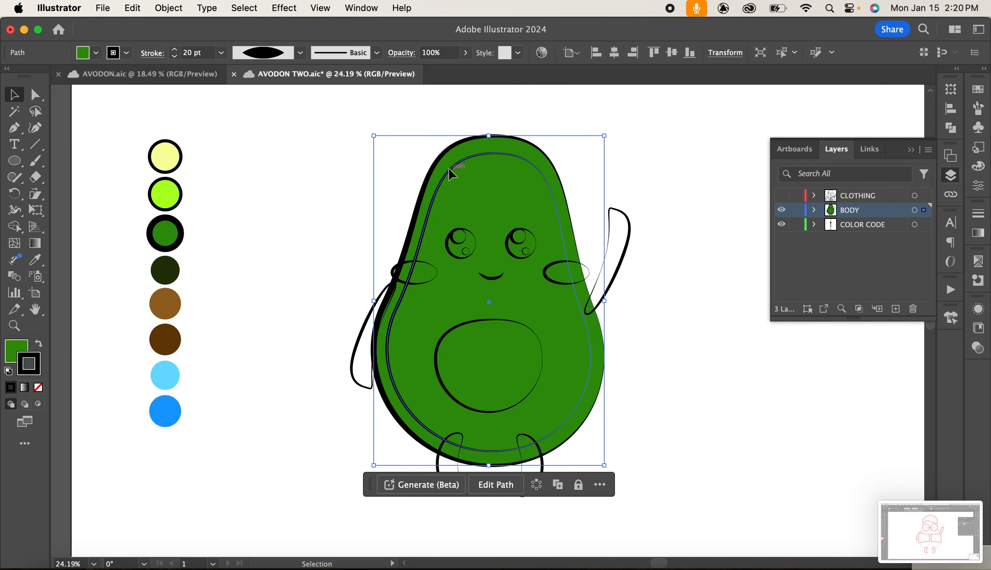
click(35, 260)
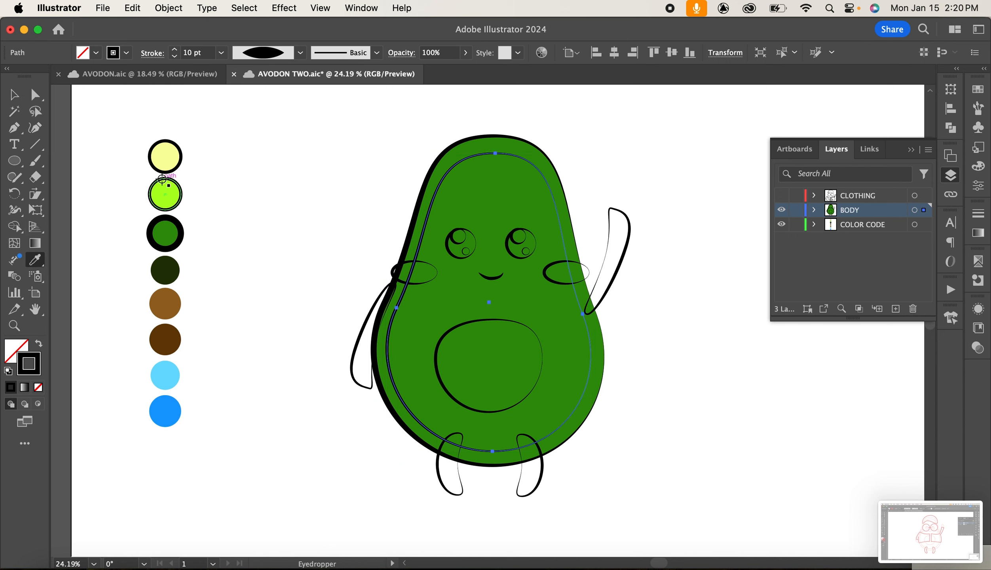
click(166, 194)
click(14, 95)
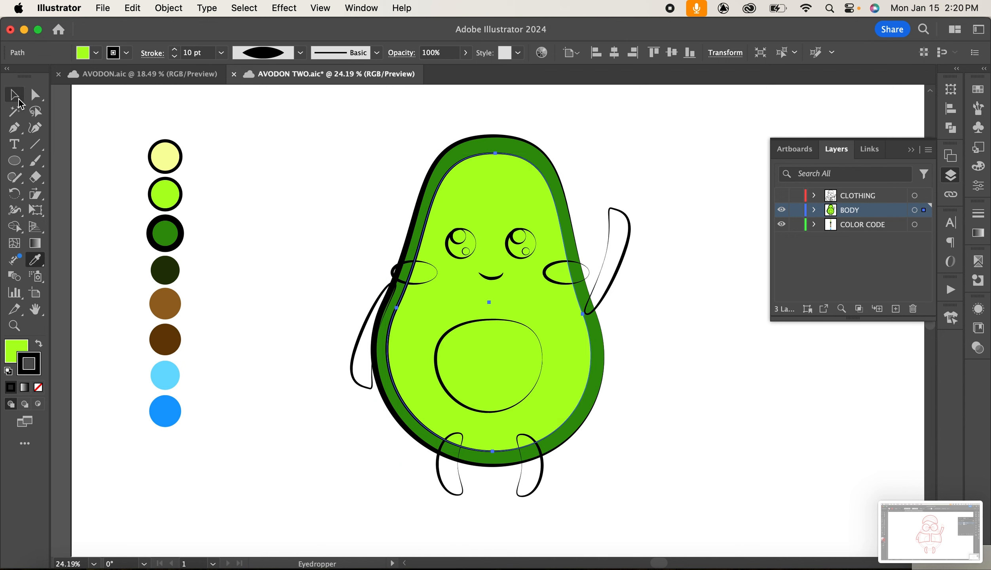
Select both cheek ovals and fill them with the pale yellow swatch using the Eyedropper.
click(412, 270)
shift+click(561, 269)
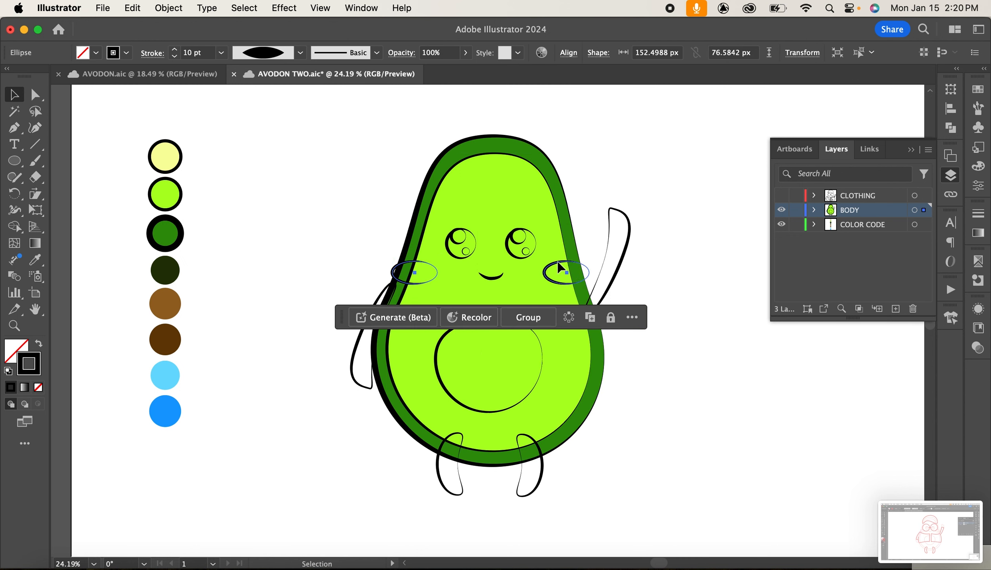
click(35, 260)
click(165, 157)
click(14, 95)
click(342, 368)
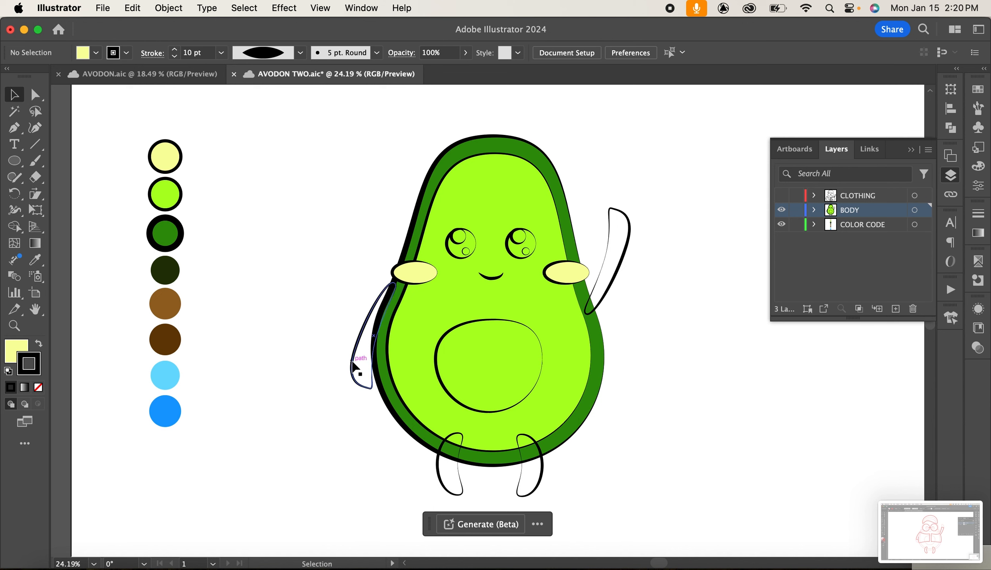
click(354, 364)
shift+click(454, 330)
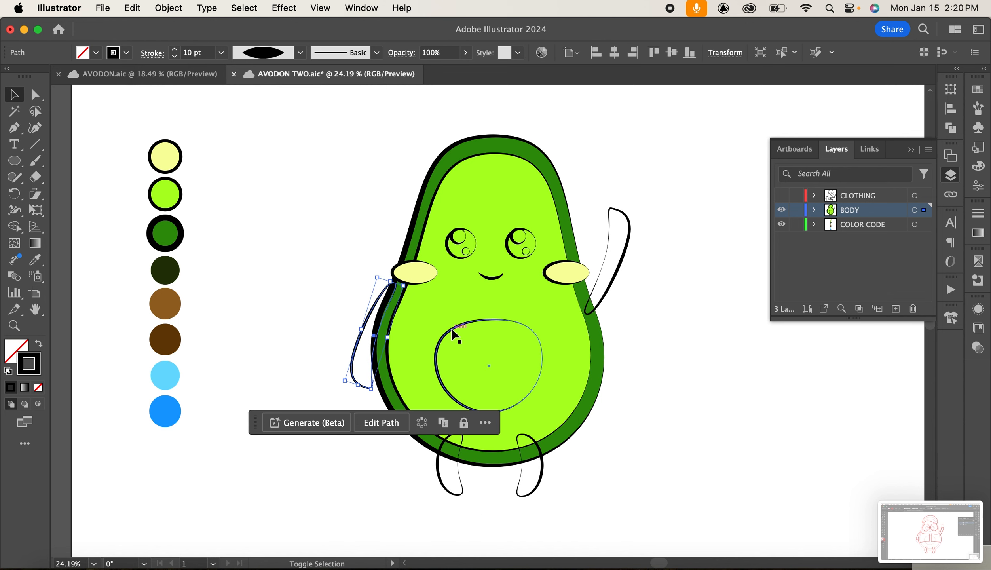
shift+click(452, 329)
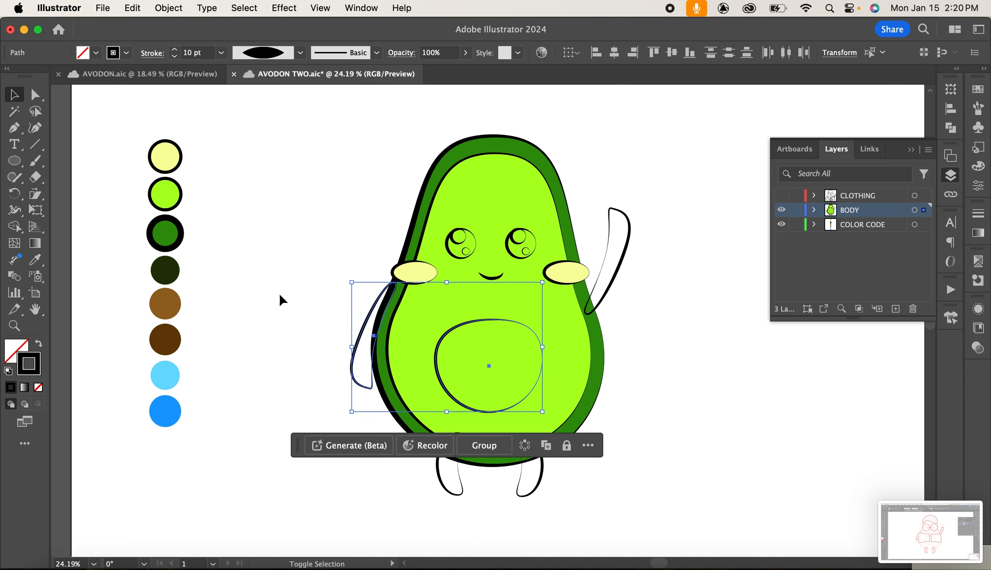
click(359, 319)
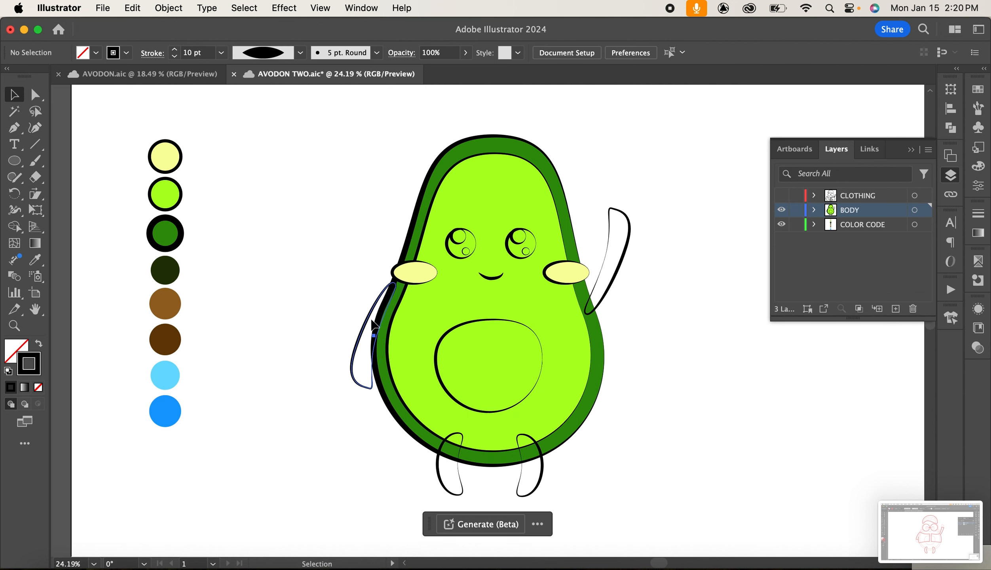
Select both arms and both legs and fill them with the light brown swatch using the Eyedropper.
click(371, 322)
shift+click(438, 463)
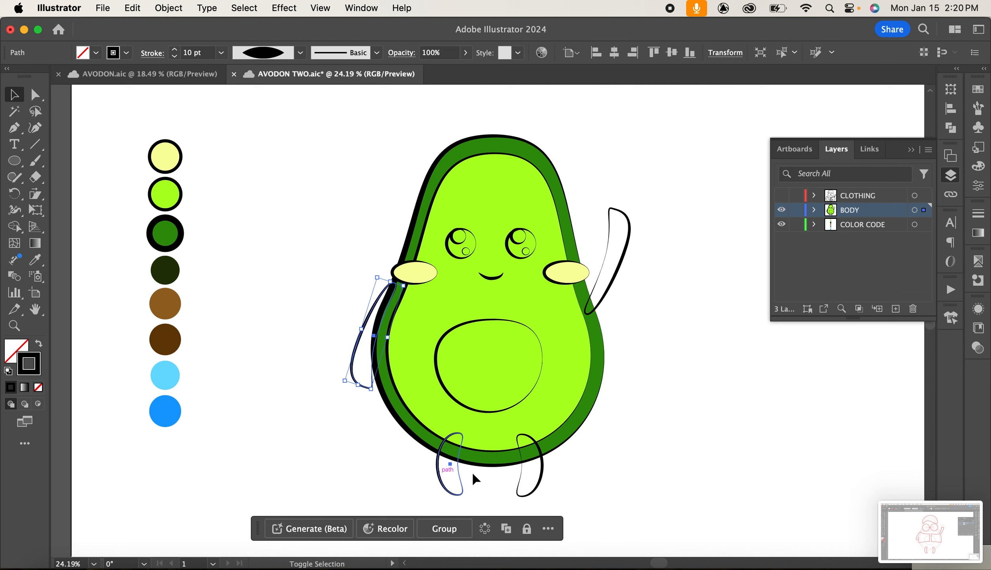
shift+click(539, 467)
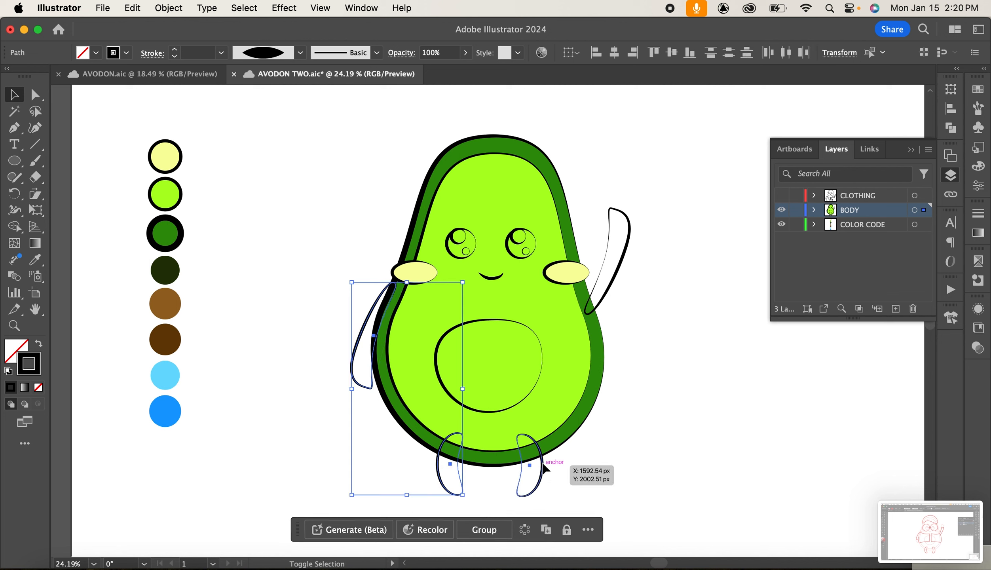
shift+click(609, 284)
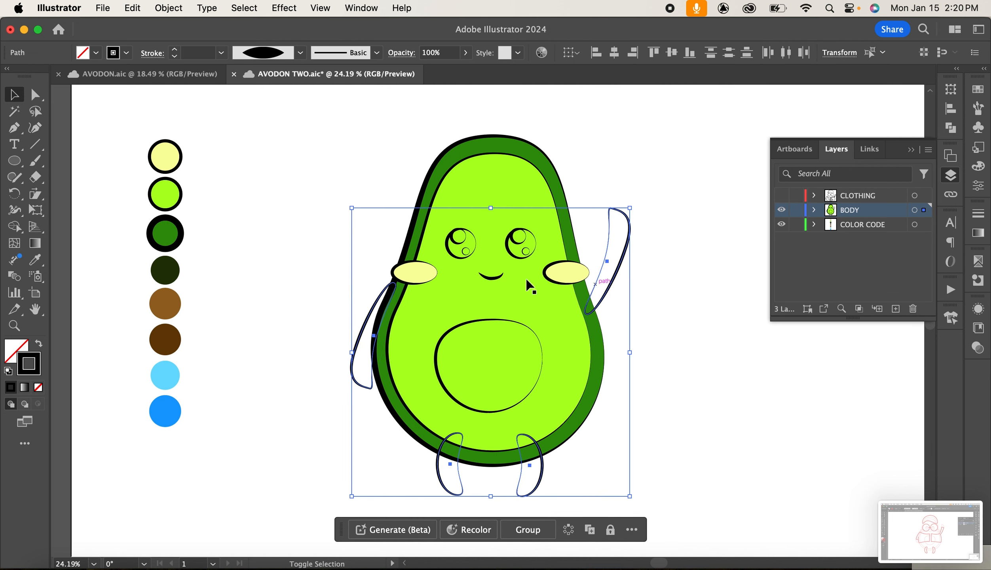
click(35, 259)
click(173, 305)
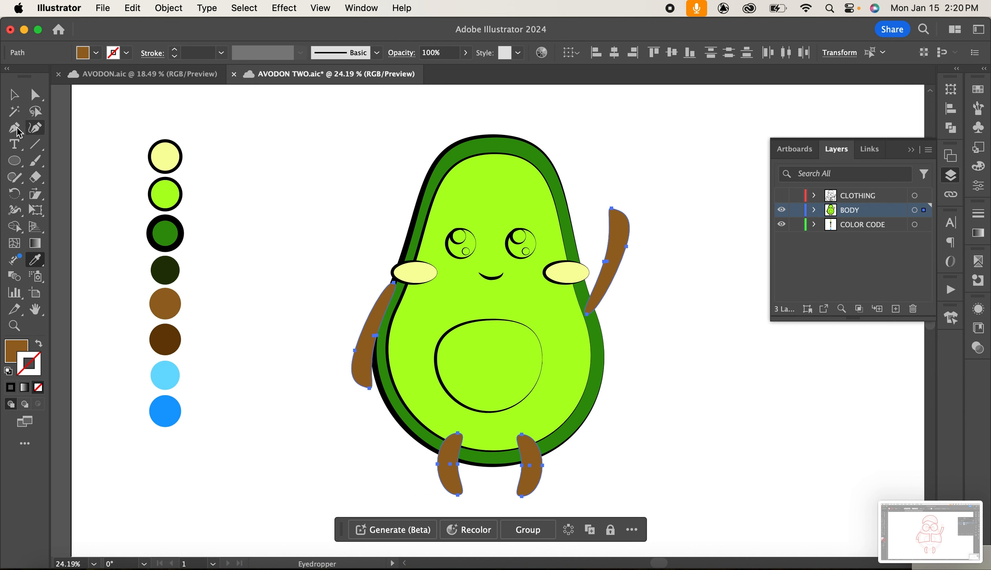
Fill the pit oval on the avocado's belly with the dark brown swatch using the Eyedropper.
click(14, 94)
click(221, 225)
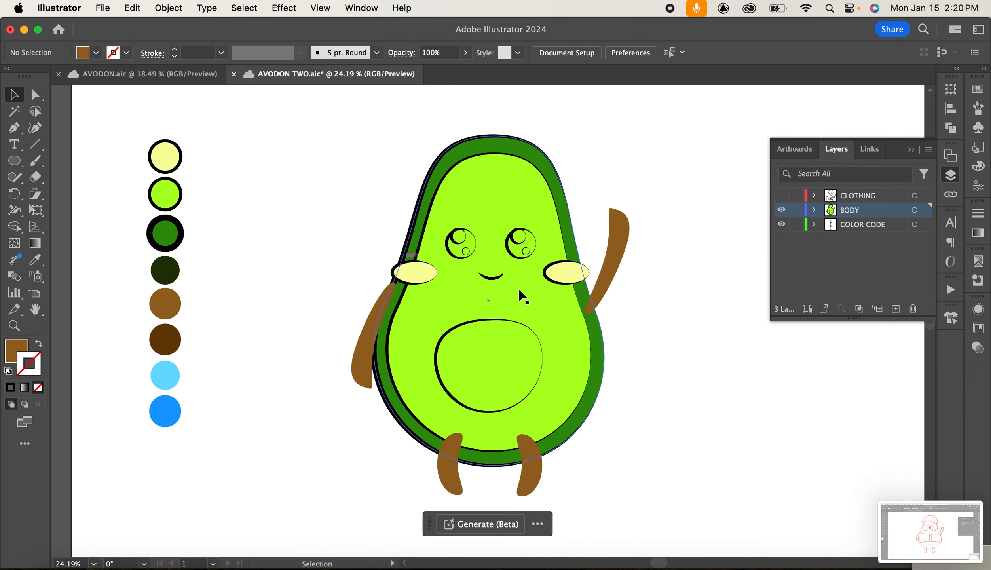
click(488, 321)
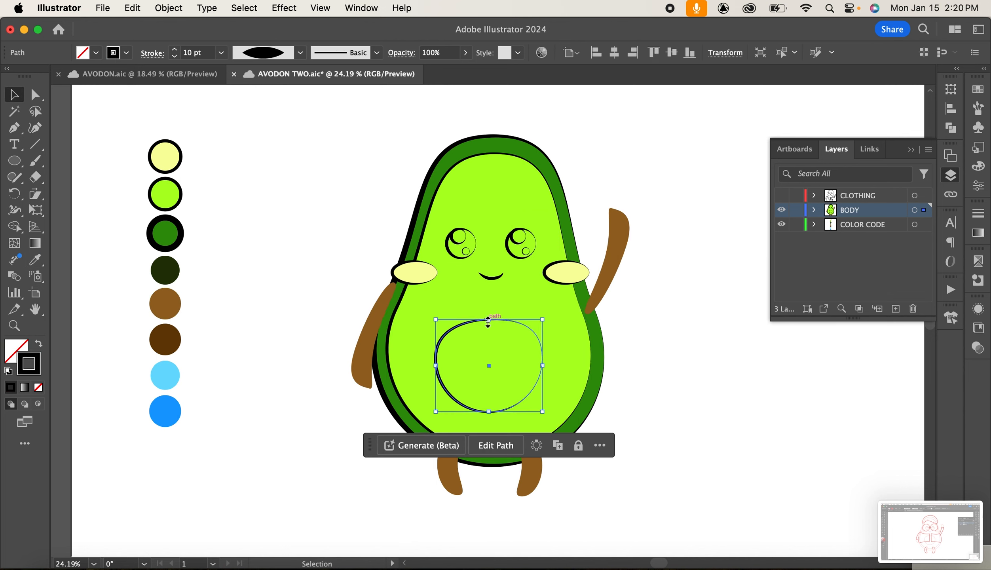
click(35, 260)
click(165, 339)
Select both eyes and fill them black from the Color panel.
click(14, 94)
click(446, 243)
shift+click(506, 244)
click(977, 166)
click(810, 175)
Select the eye highlight circles and fill them white from the Color panel.
shift+click(522, 243)
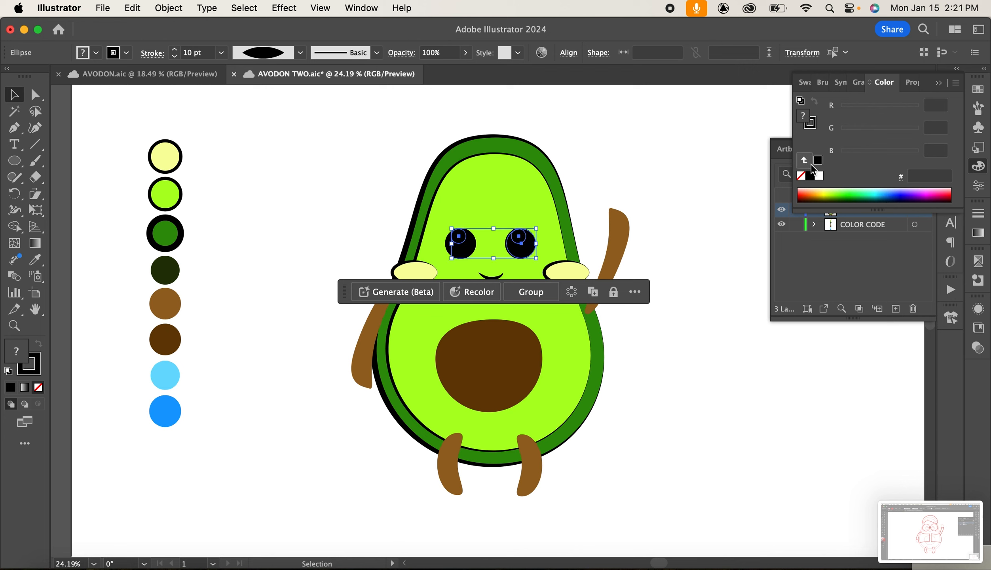
click(818, 176)
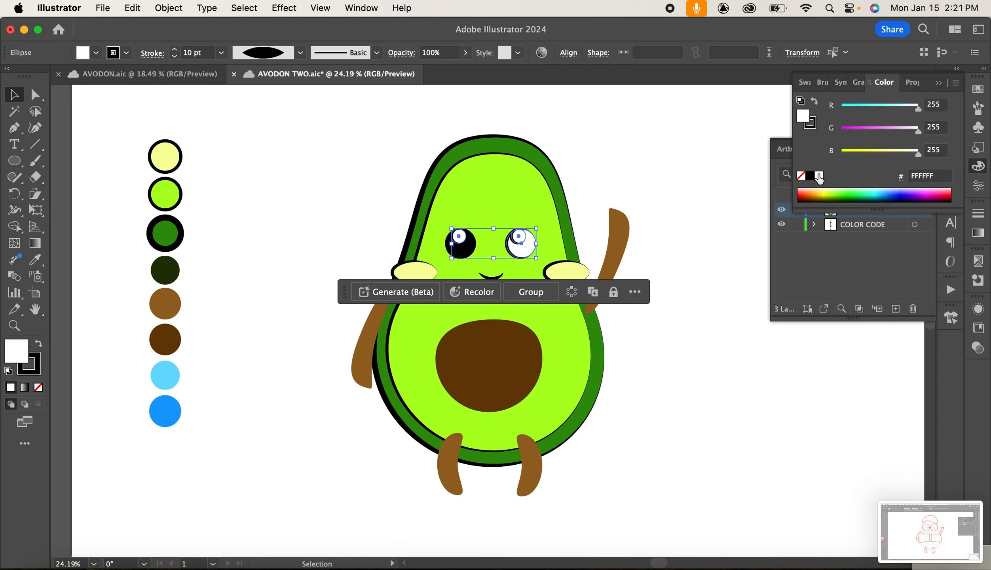
click(632, 138)
click(529, 252)
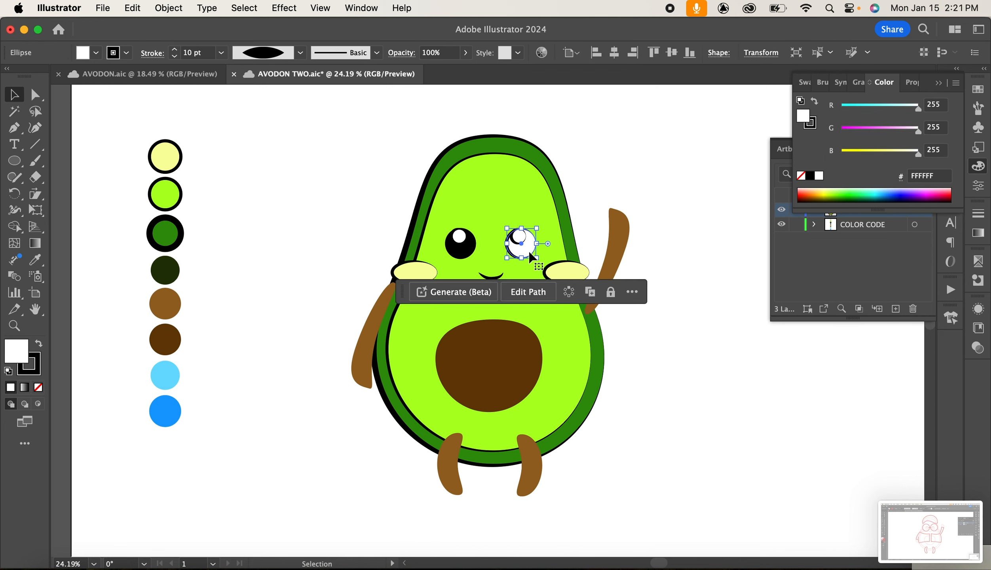
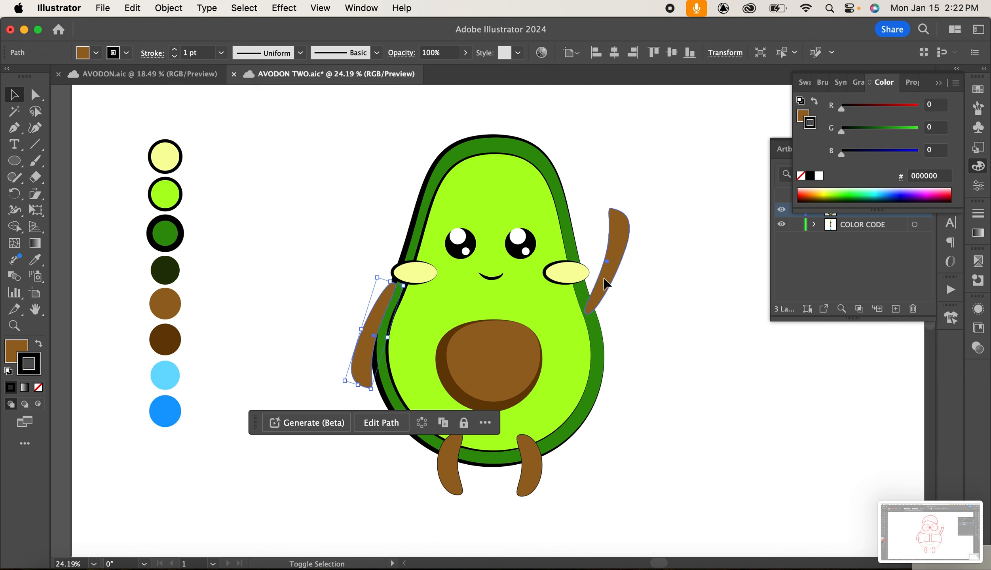
Select both arms and both legs and set their stroke weight to 8 pt.
shift+click(597, 282)
shift+click(448, 479)
shift+click(528, 473)
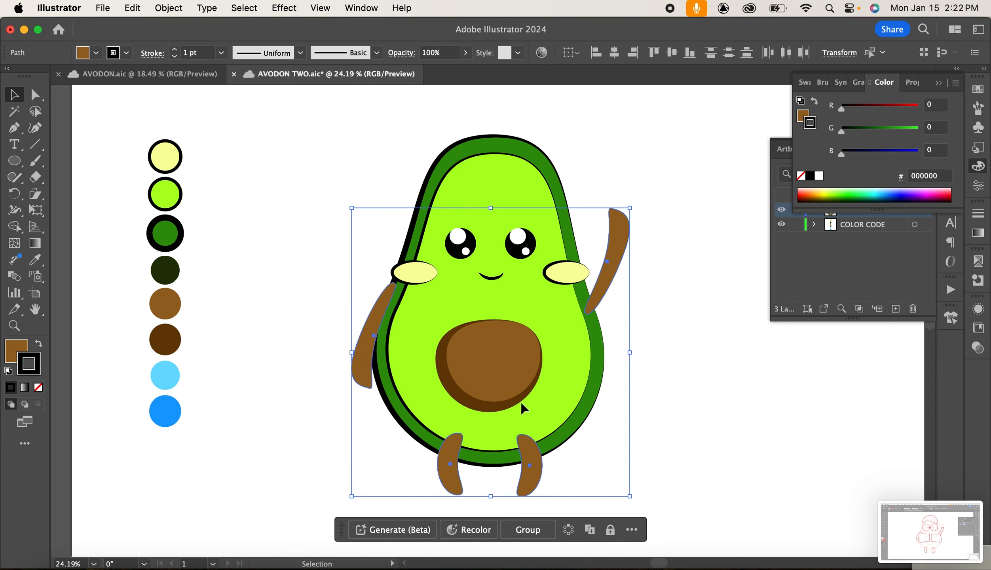
click(222, 54)
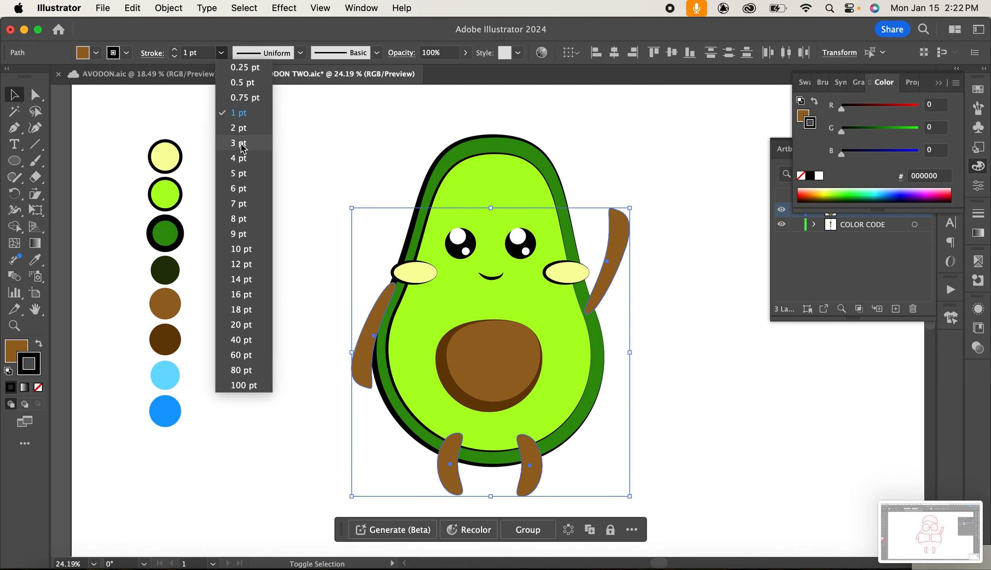
click(237, 188)
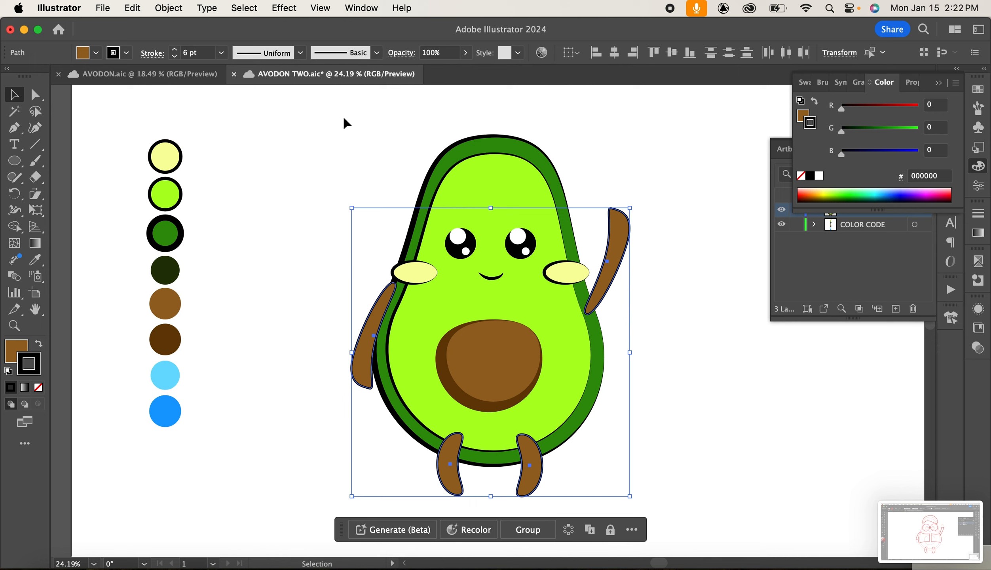
click(221, 56)
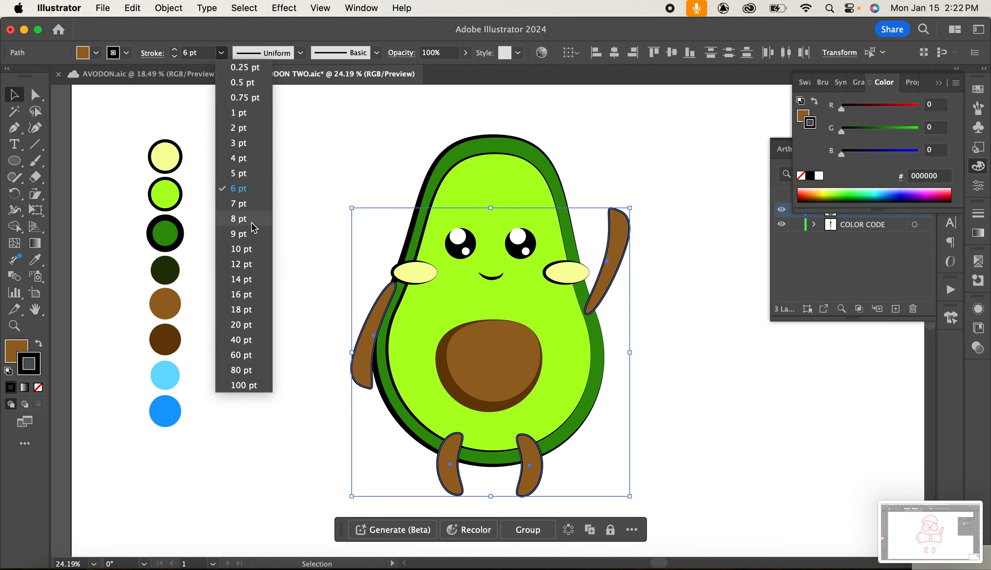
click(239, 219)
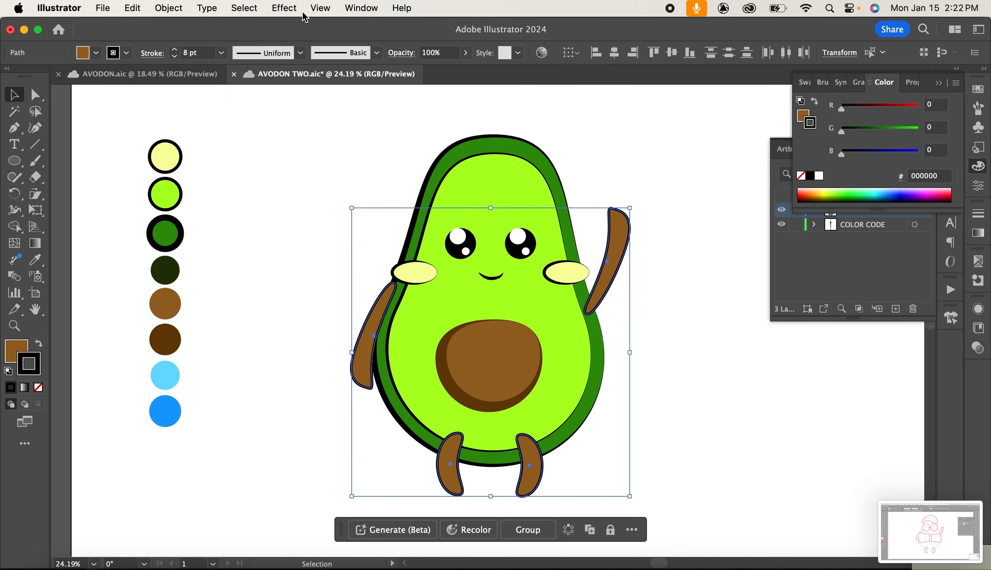
Apply a tapered variable width profile to the limbs' strokes and deselect.
click(300, 55)
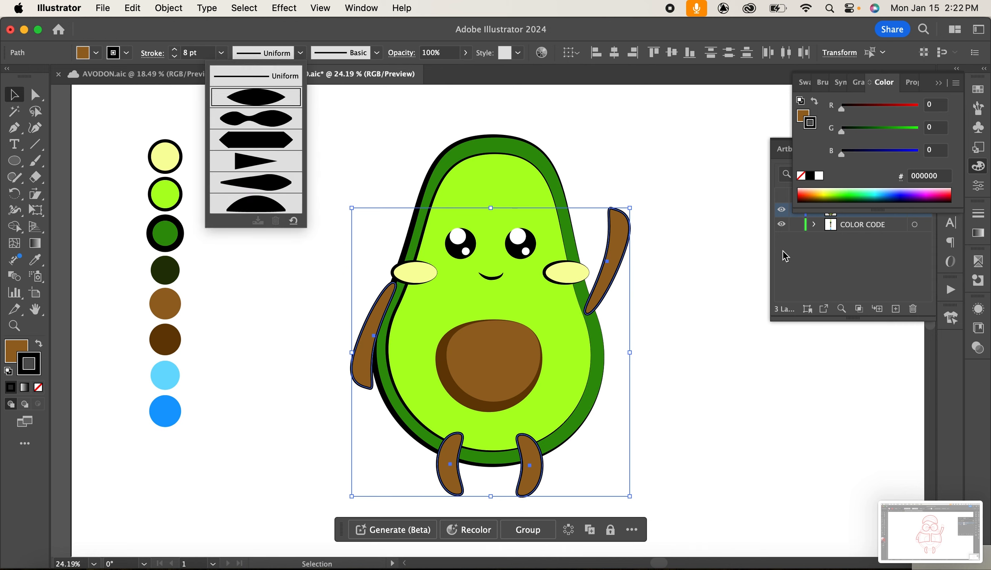
key(Return)
click(685, 334)
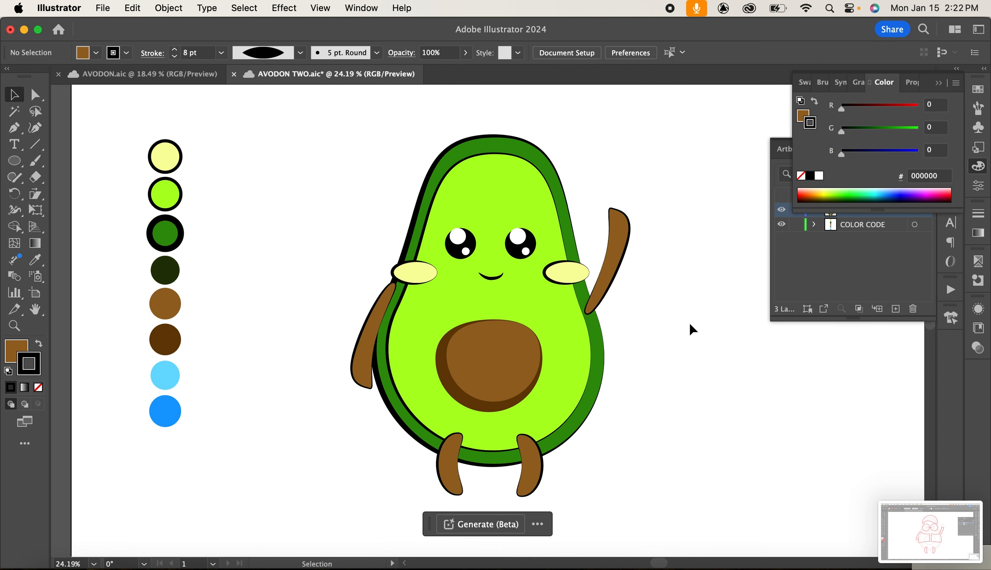
Adjust a curve handle at the bottom of the right leg with Direct Selection to reshape it.
key(a)
click(528, 475)
click(522, 497)
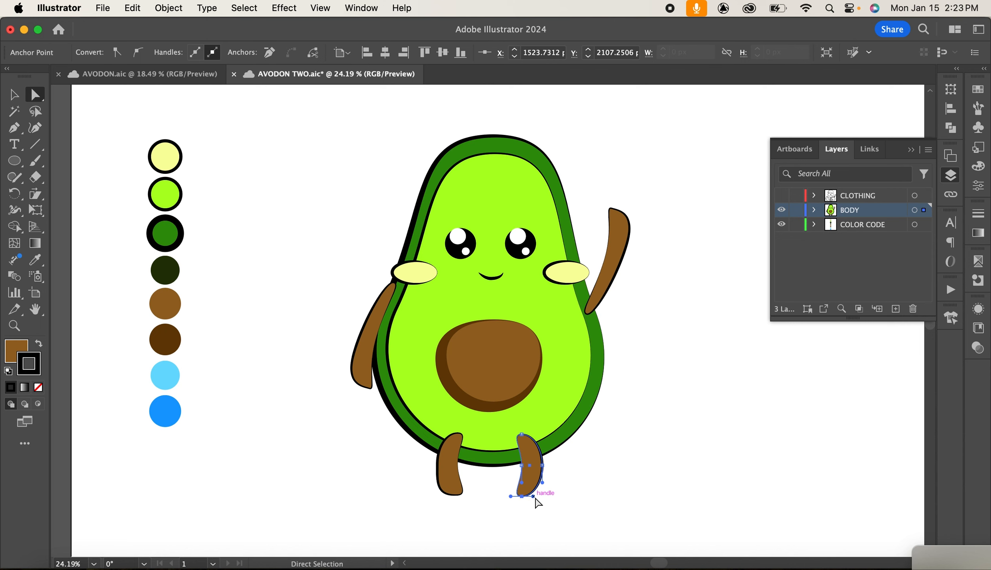
drag(534, 499, 550, 503)
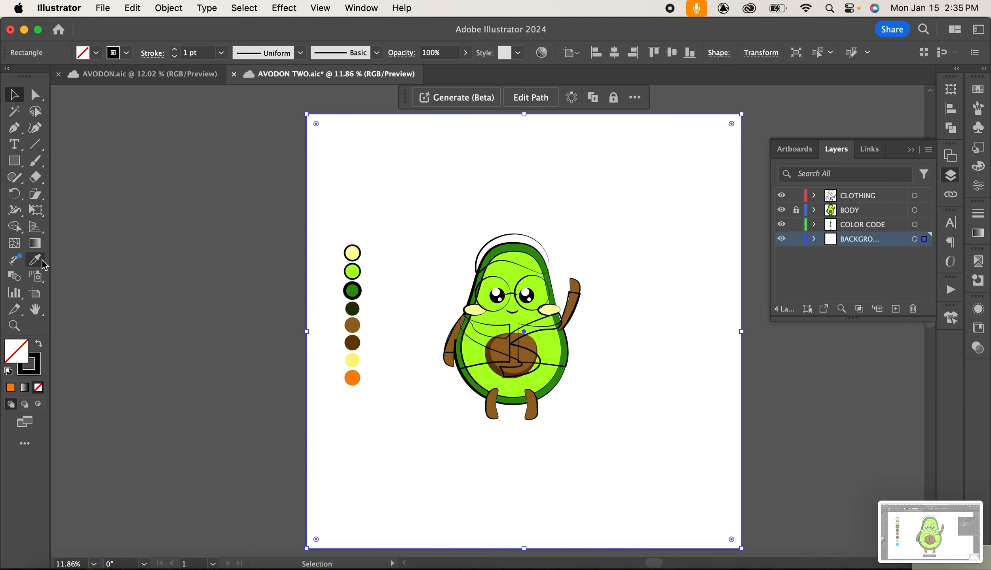
Fill the background rectangle with the orange swatch using the Eyedropper.
key(i)
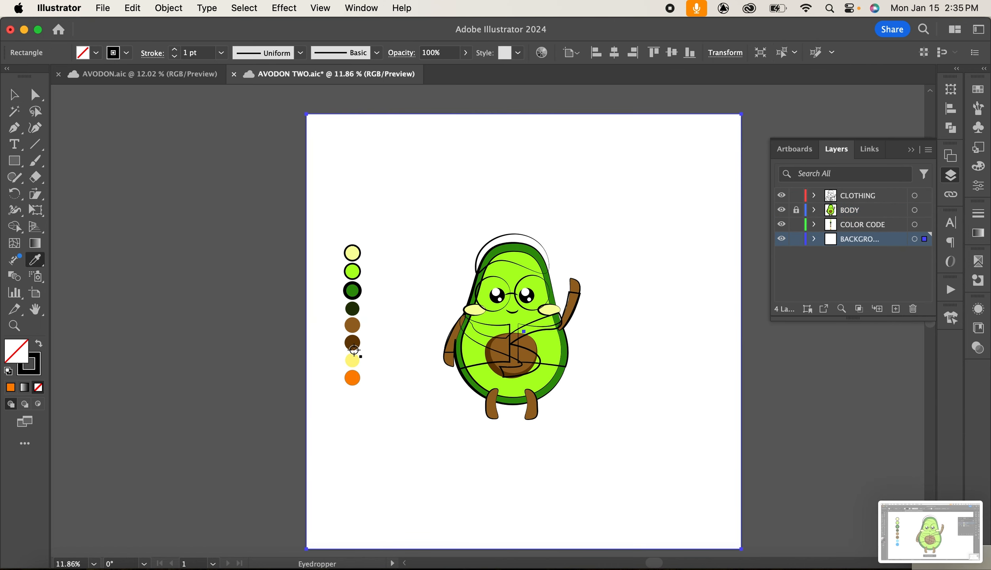
click(353, 382)
click(14, 94)
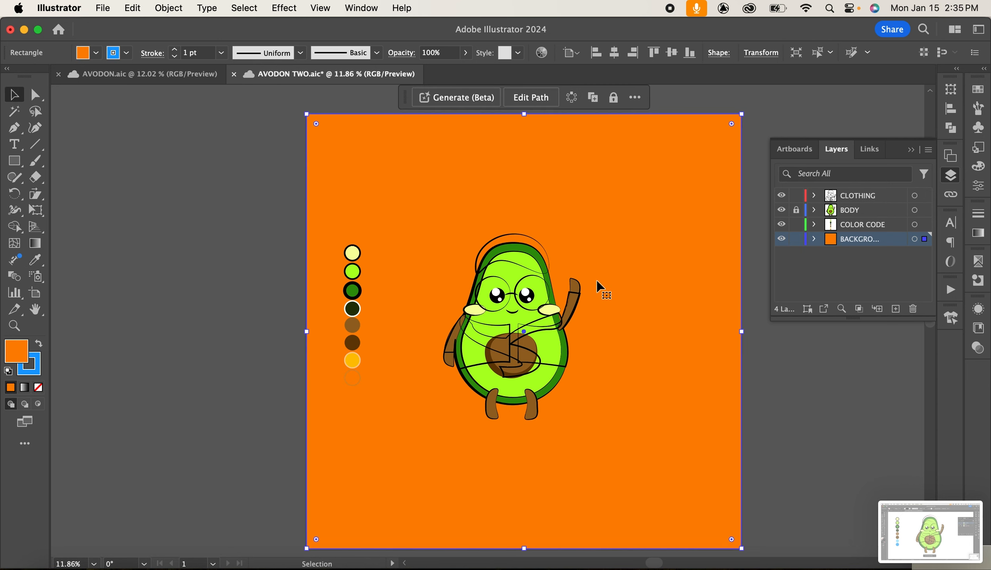
Lock the background layer in the Layers panel and close the panel.
scroll(597, 285, up, 5)
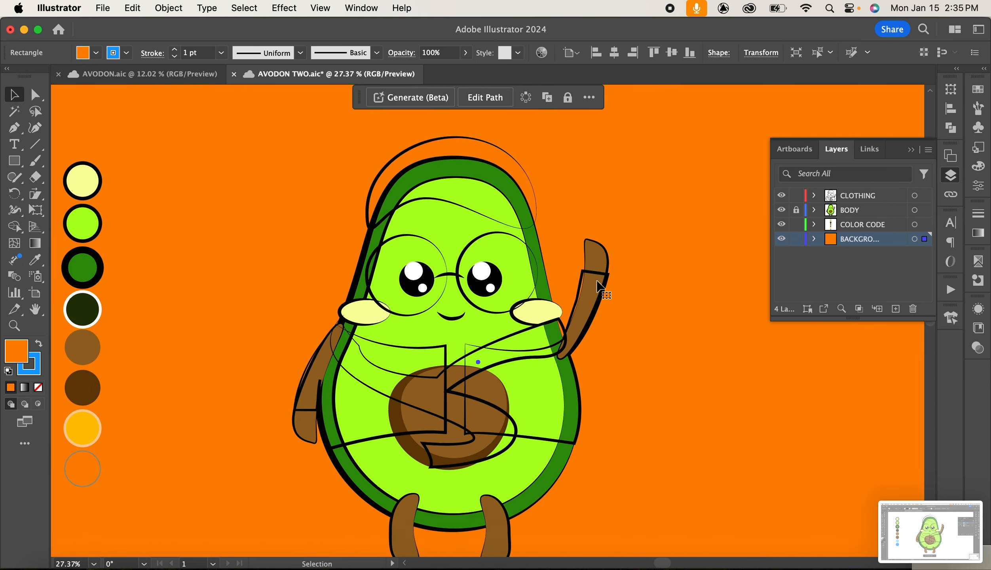
scroll(596, 284, left, 2)
scroll(597, 285, down, 1)
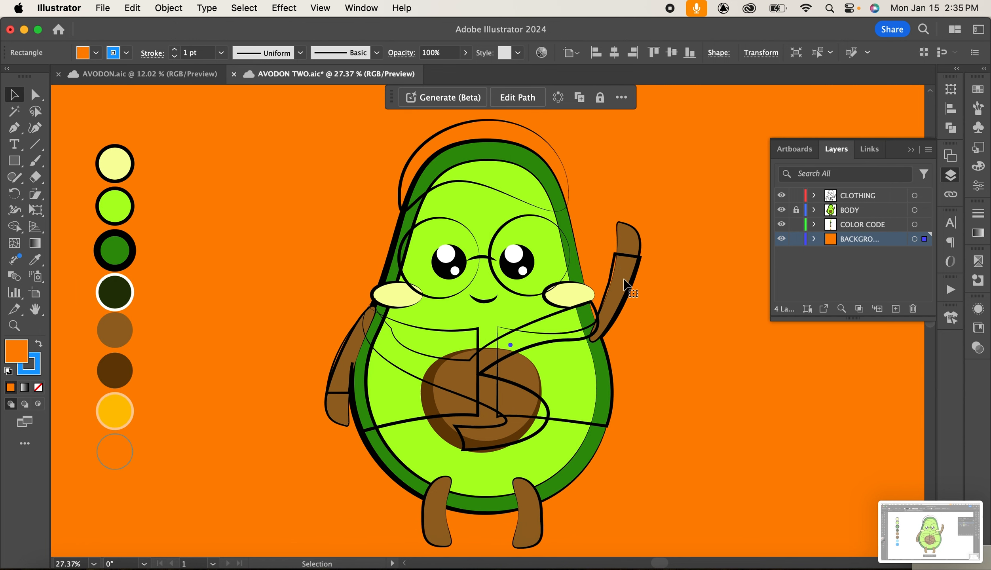
click(796, 239)
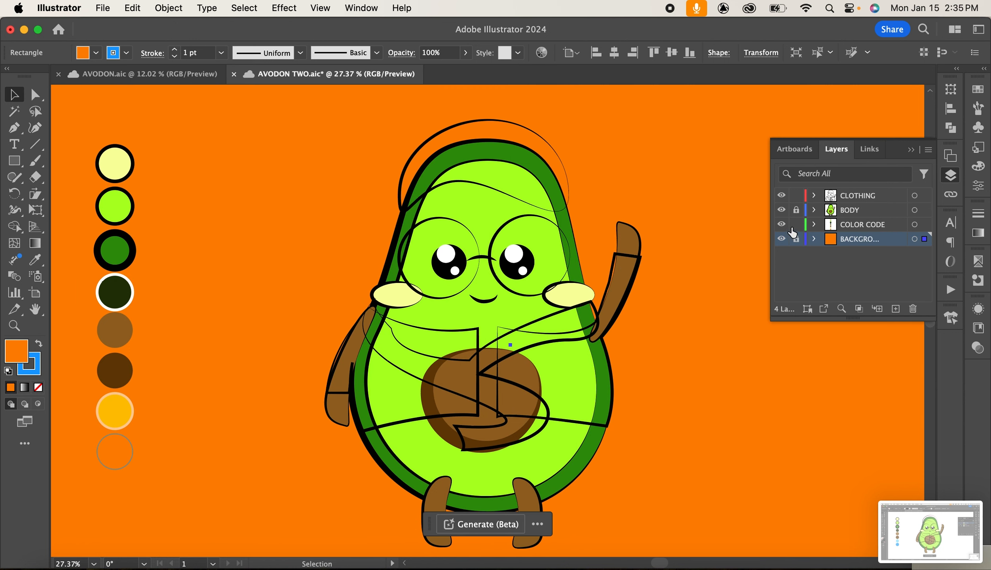
click(796, 224)
click(909, 150)
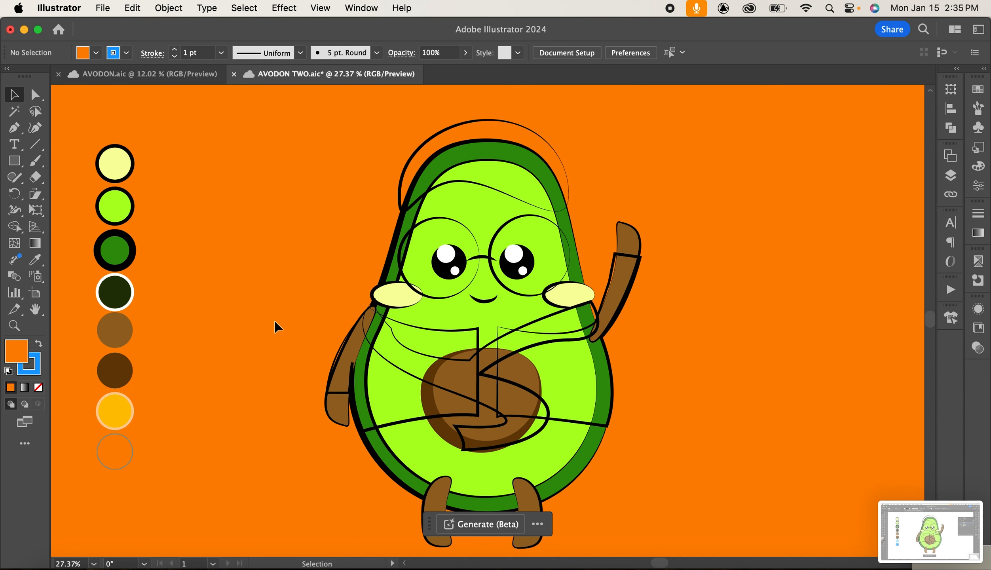
Select the cap and fill it with the dark green swatch using the Eyedropper.
click(495, 191)
click(36, 259)
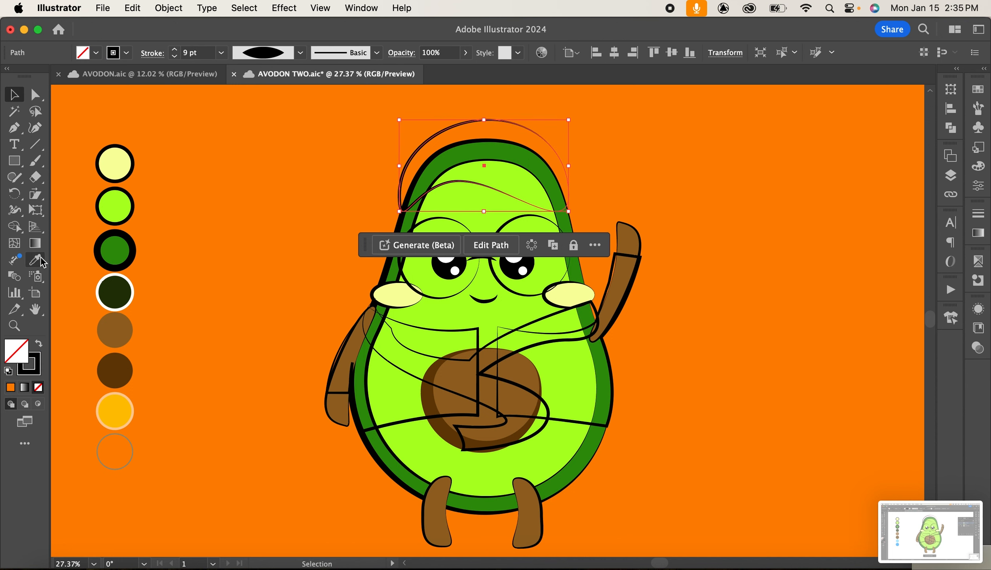
click(118, 292)
key(v)
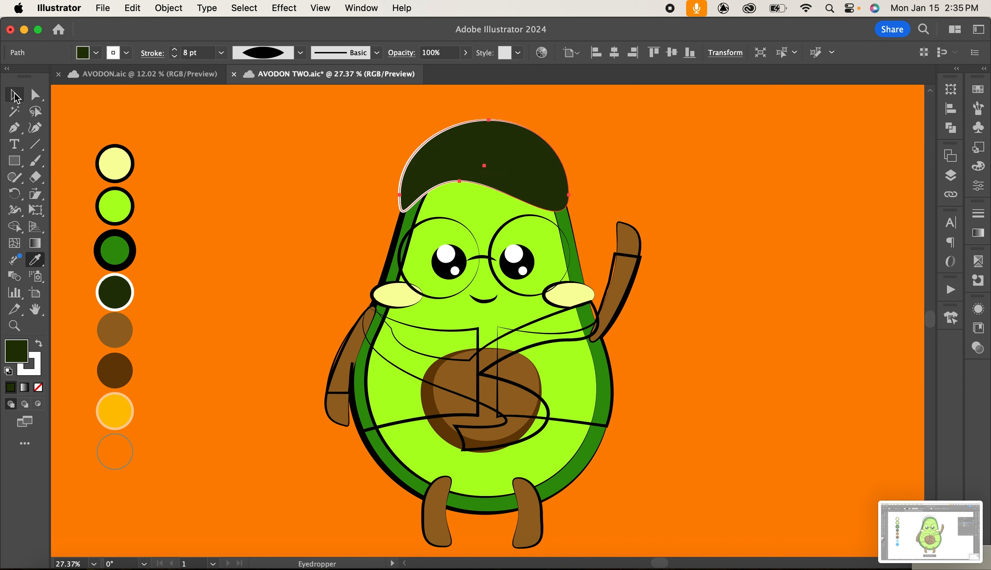
Fill both shirt panels with the dark green swatch using the Eyedropper, then deselect.
click(398, 426)
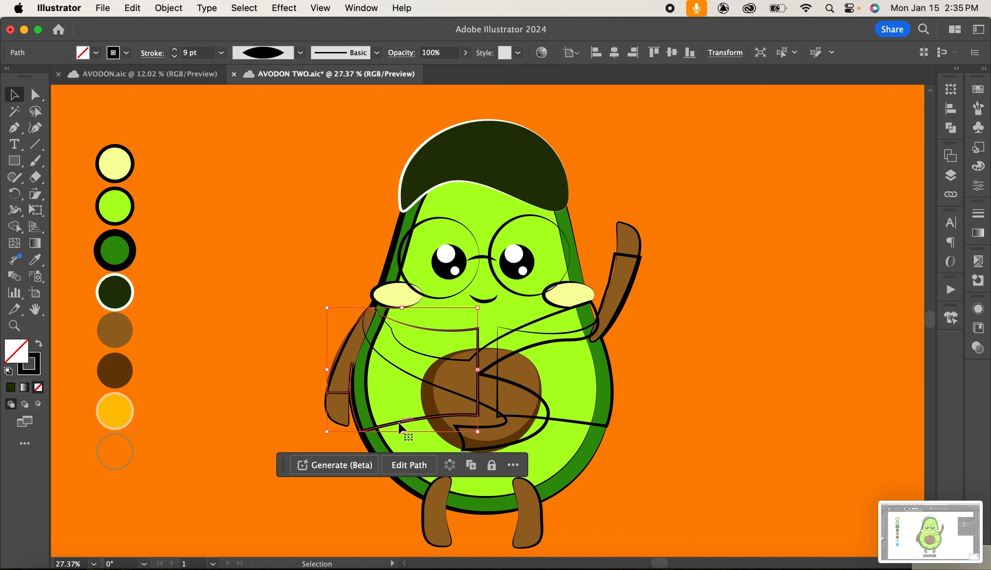
click(35, 259)
click(114, 295)
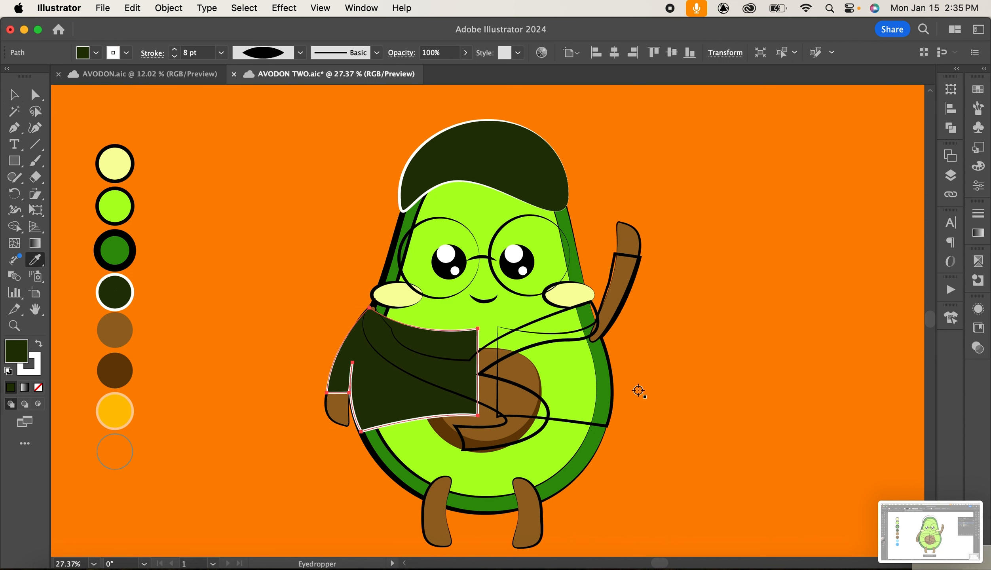
click(14, 95)
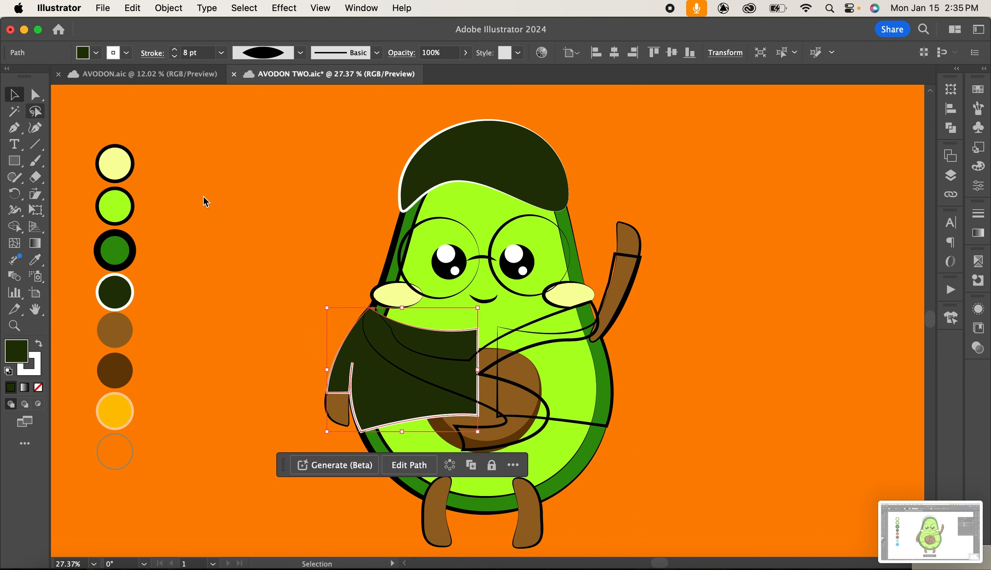
click(553, 421)
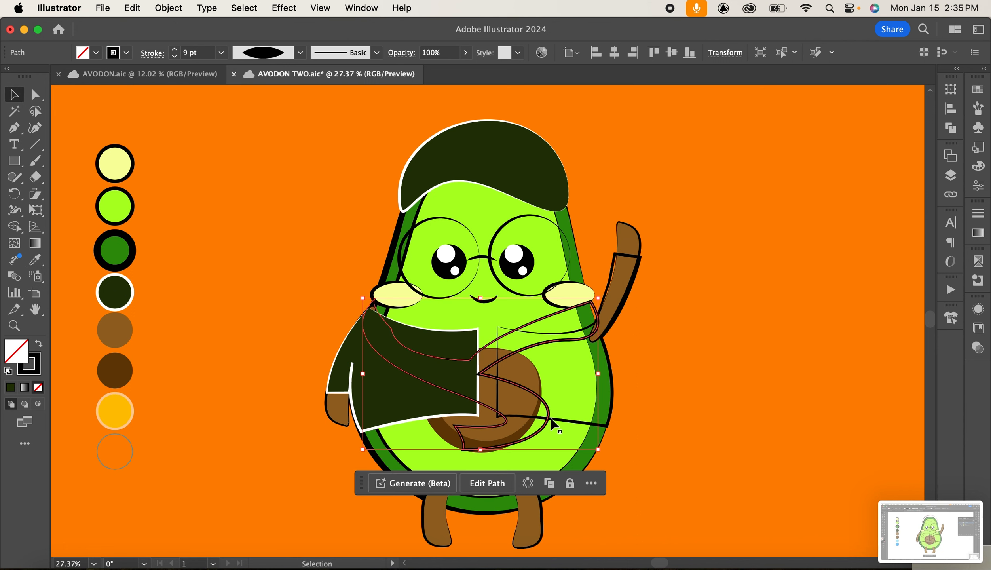
click(598, 425)
click(35, 259)
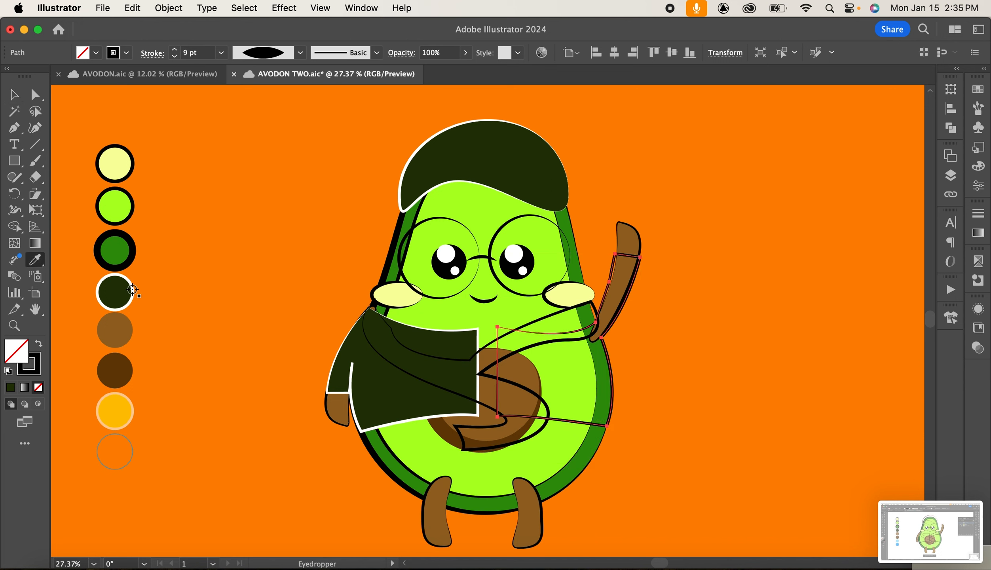
click(117, 290)
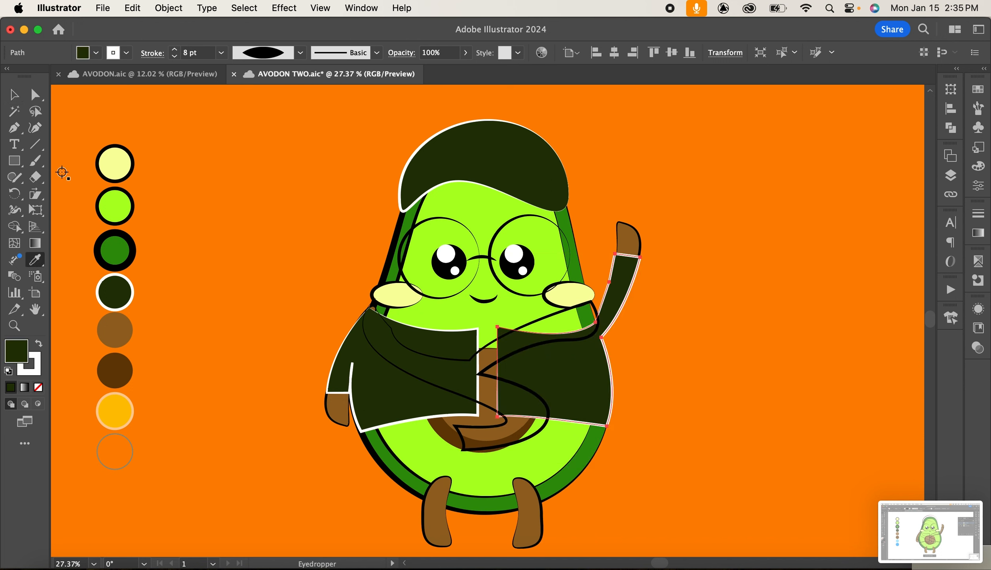
key(v)
click(781, 318)
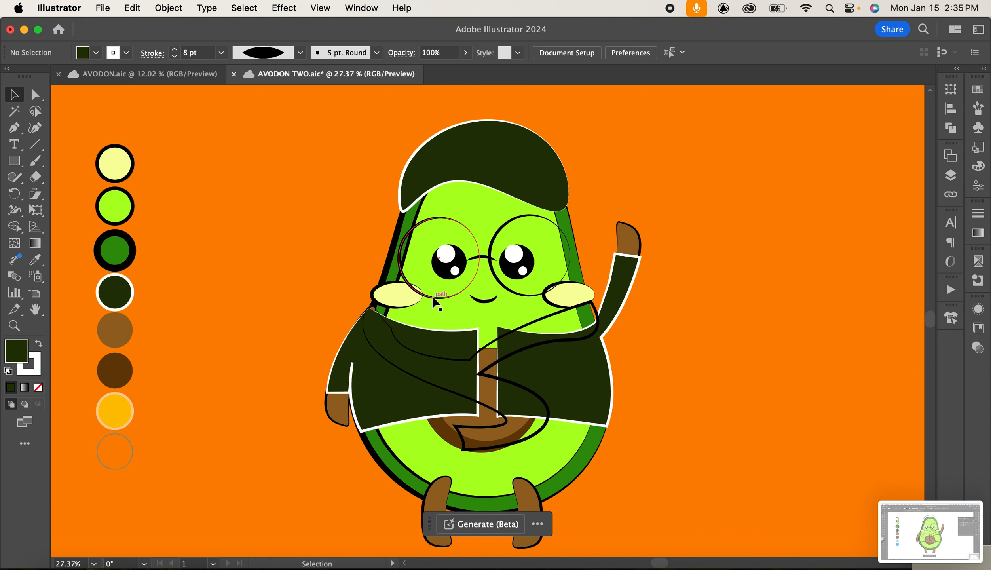
Select the left glasses lens, copy it and paste a duplicate in front.
click(433, 298)
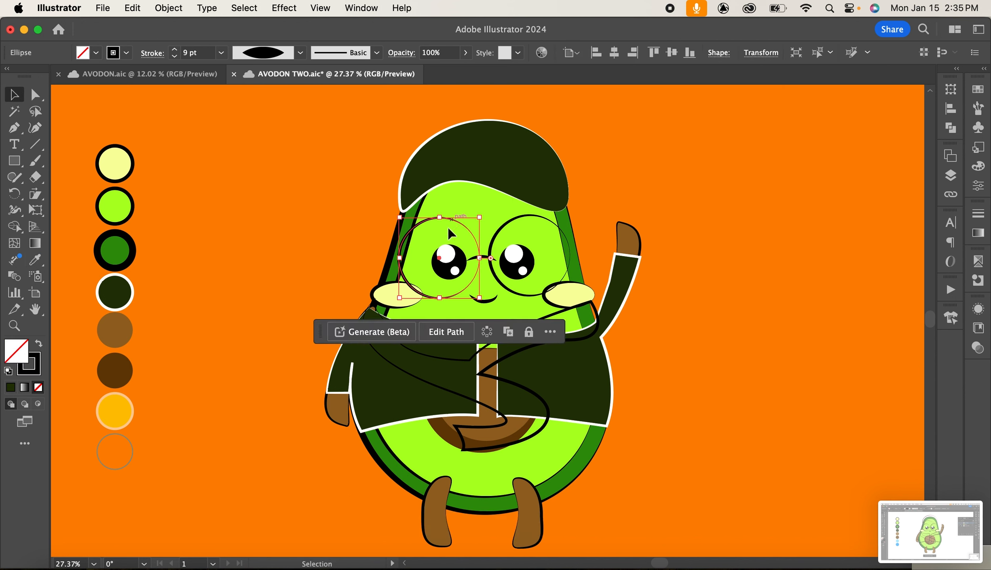
click(400, 258)
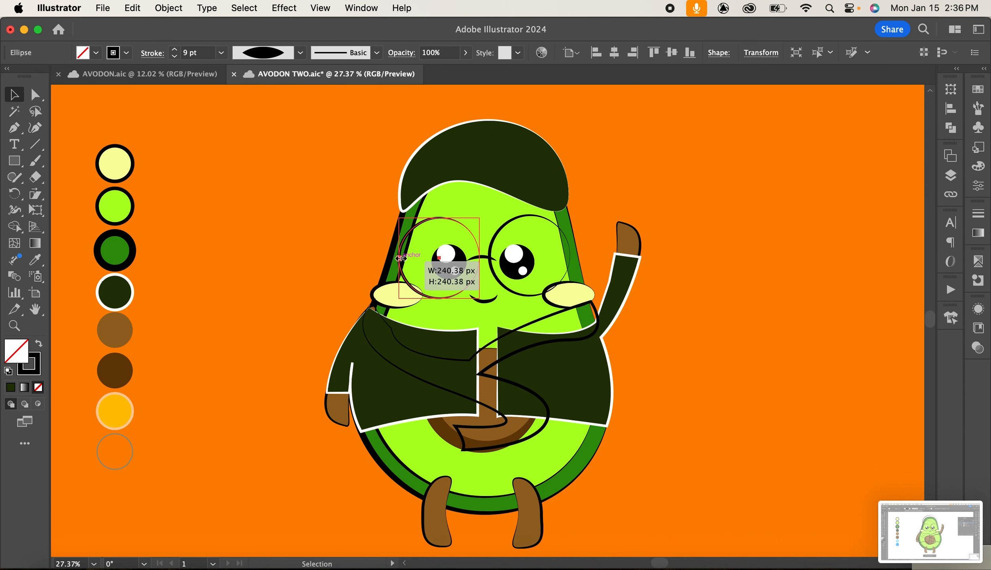
click(166, 9)
mouse_move(128, 8)
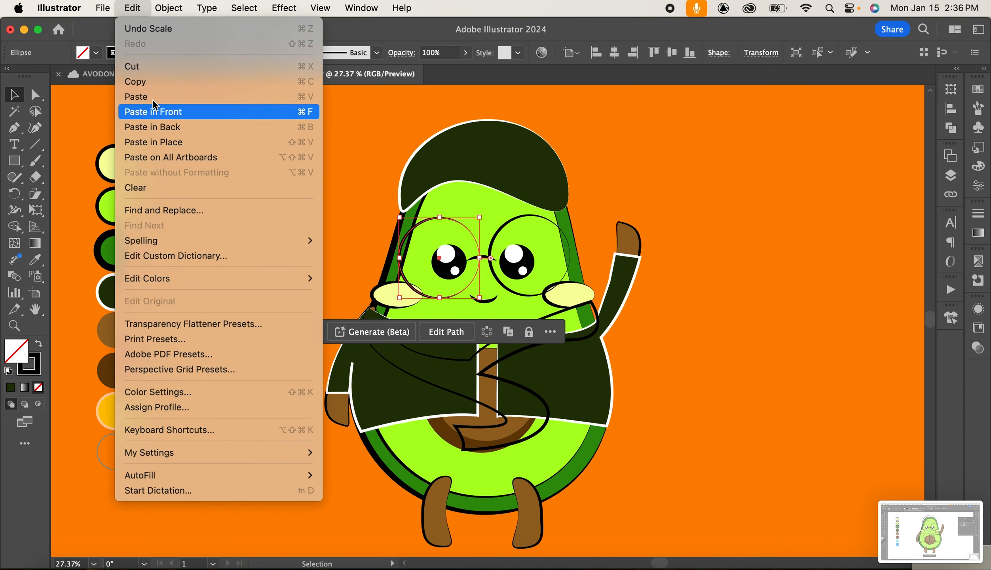
click(158, 81)
click(142, 9)
click(190, 114)
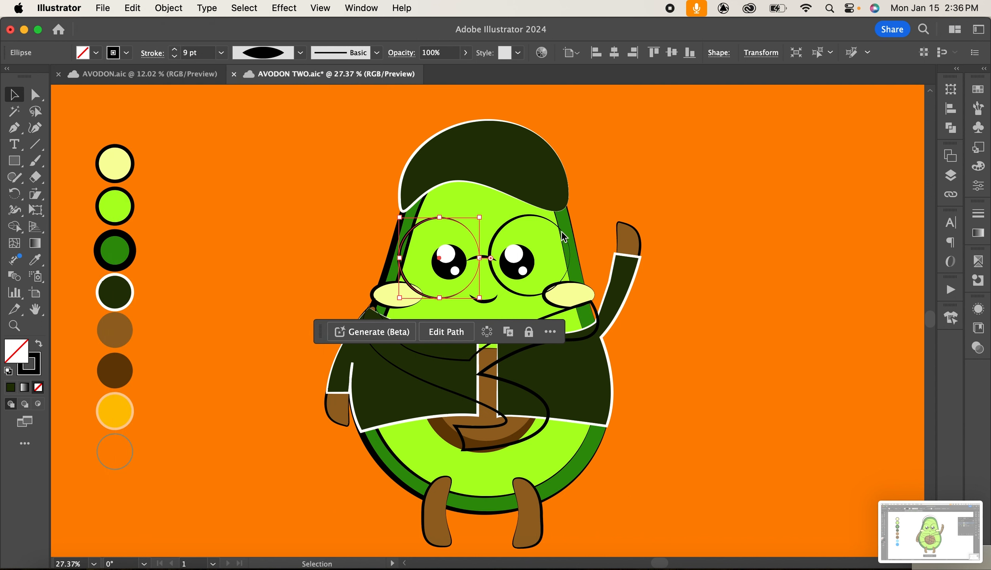
Copy the right glasses lens and paste a duplicate in front, then deselect.
click(521, 224)
click(134, 9)
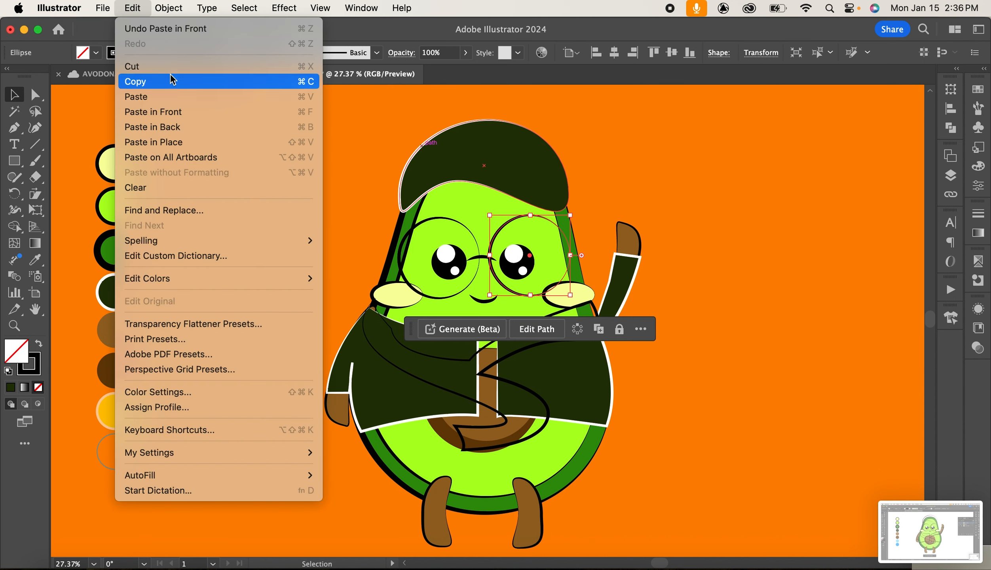
click(158, 85)
click(141, 9)
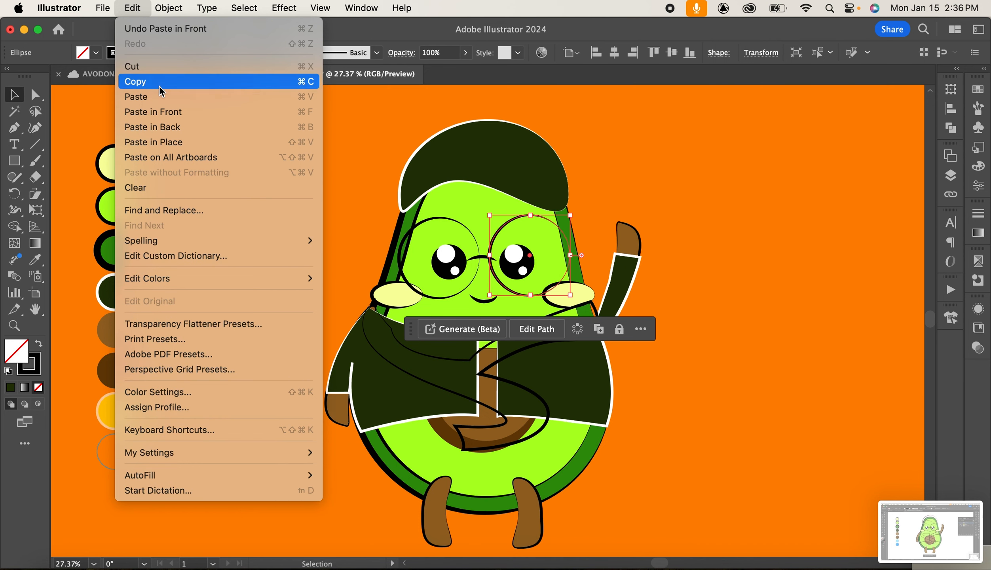
click(155, 111)
click(611, 210)
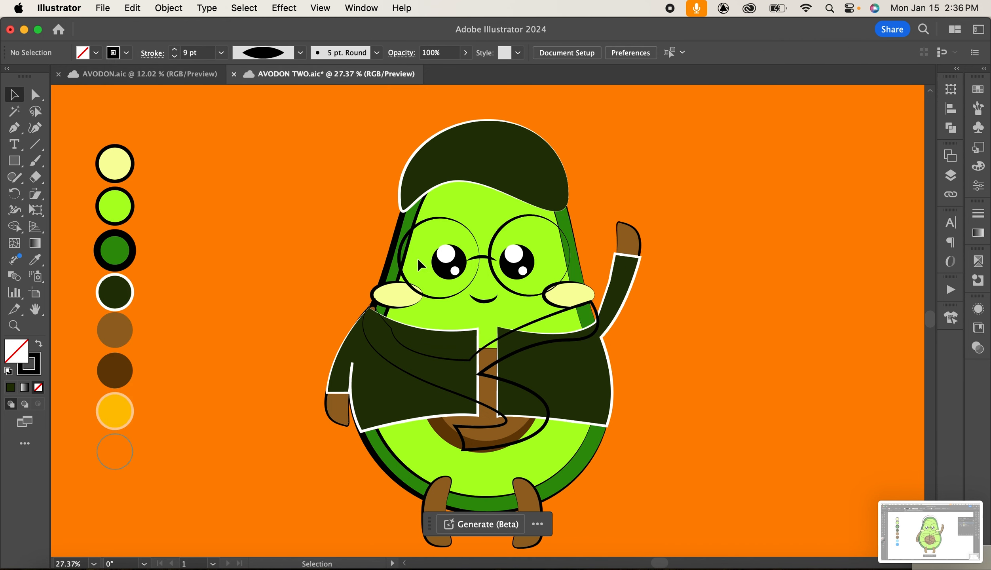
Fill both duplicated lens circles with the translucent yellow swatch using the Eyedropper.
click(432, 297)
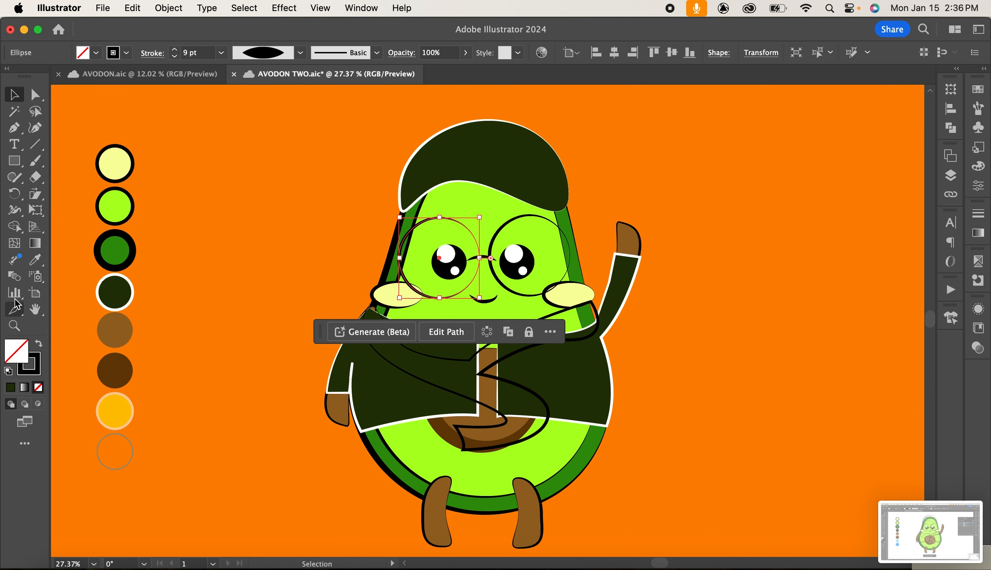
click(35, 261)
click(110, 403)
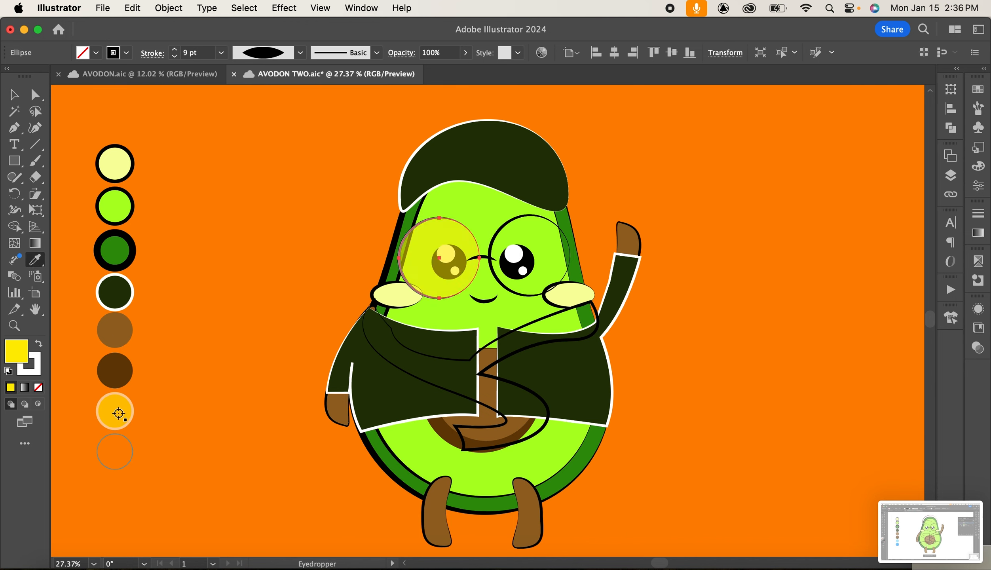
click(14, 94)
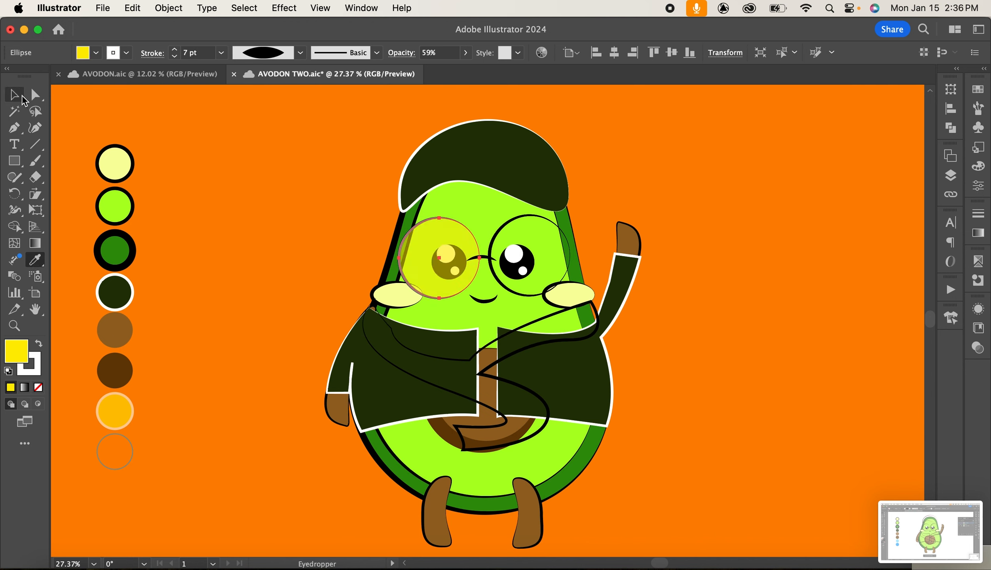
click(544, 220)
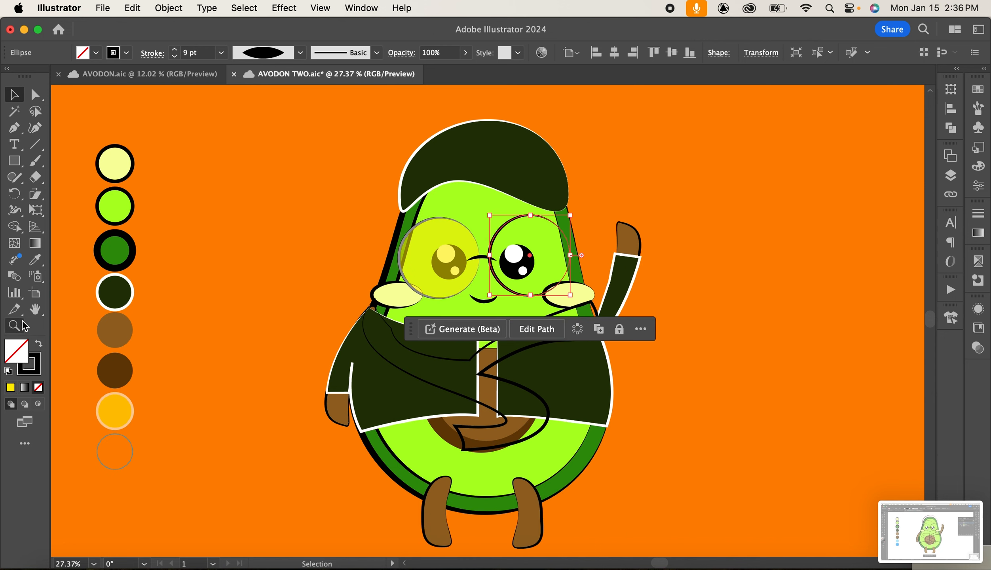
click(34, 260)
click(126, 407)
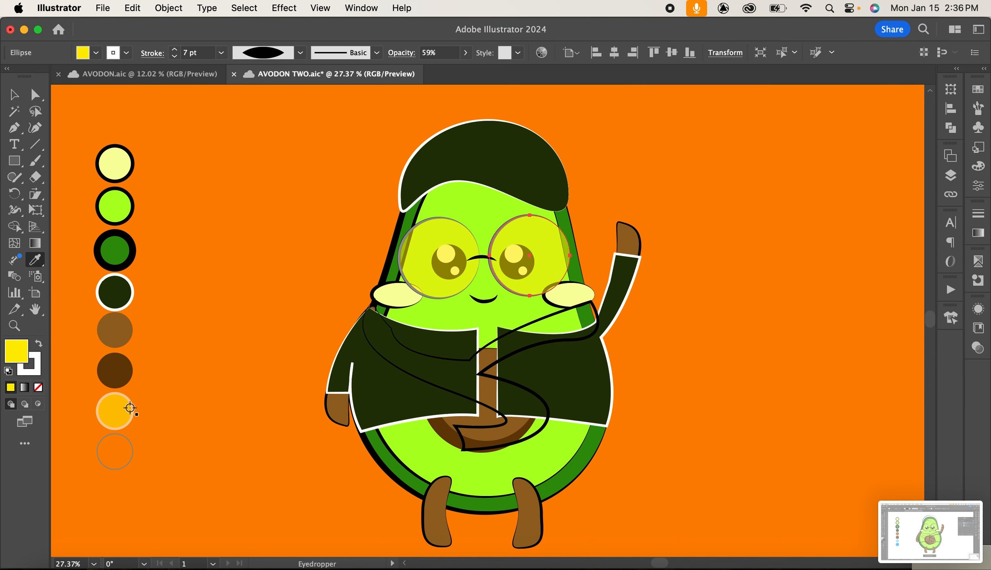
Select the duplicated left lens circle and give its outline the same yellow as its fill, then deselect.
click(14, 94)
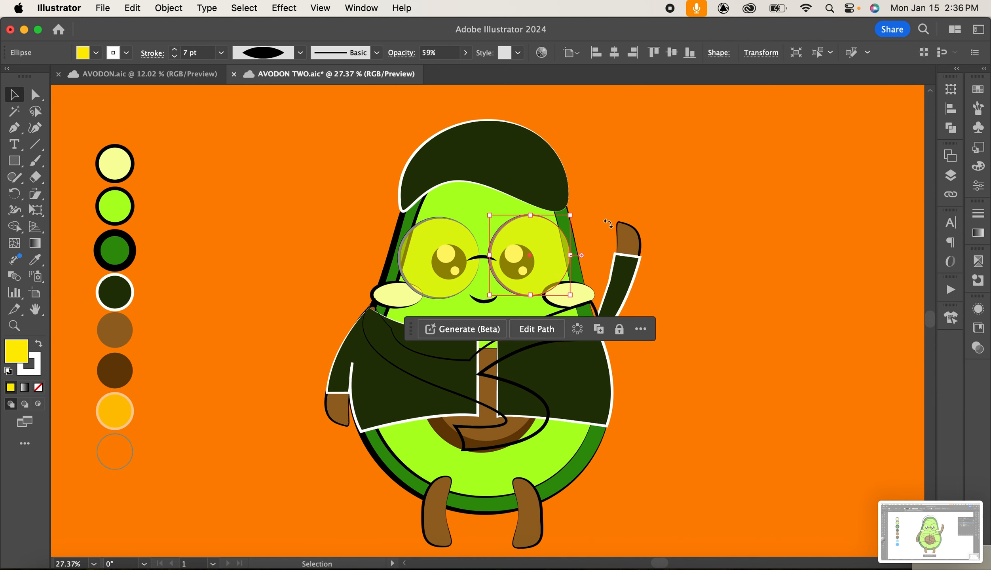
click(663, 183)
click(395, 268)
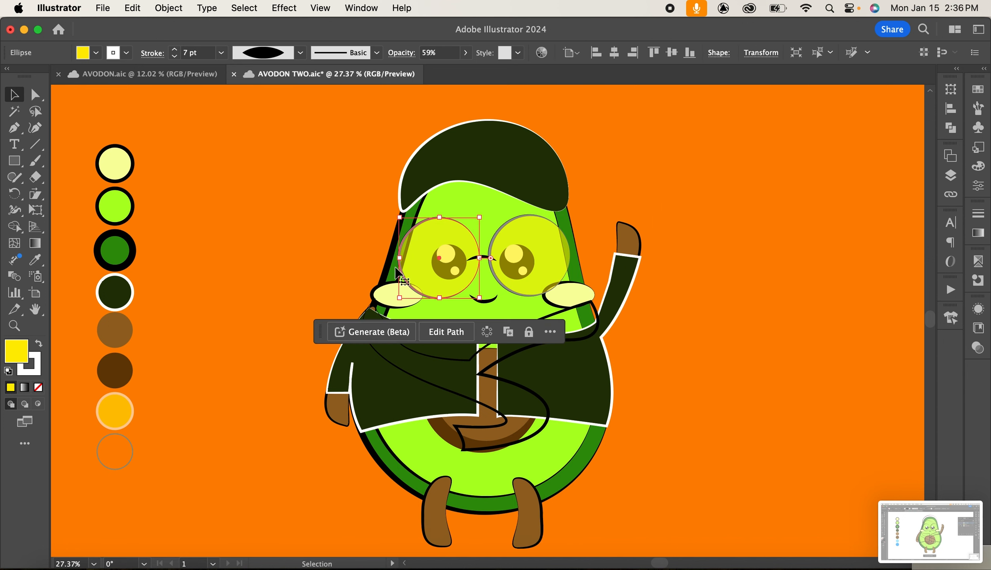
click(32, 372)
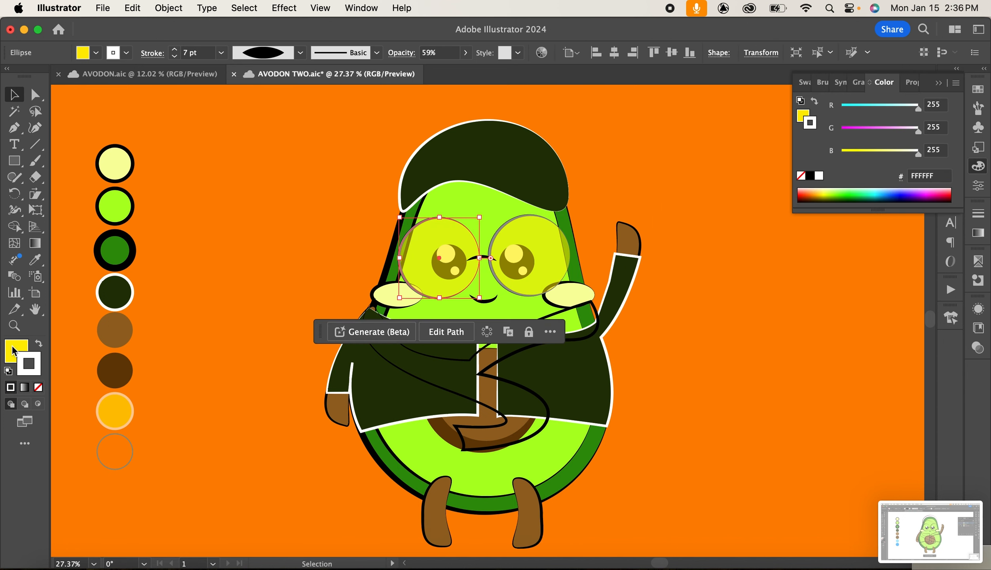
drag(23, 362, 26, 365)
click(646, 187)
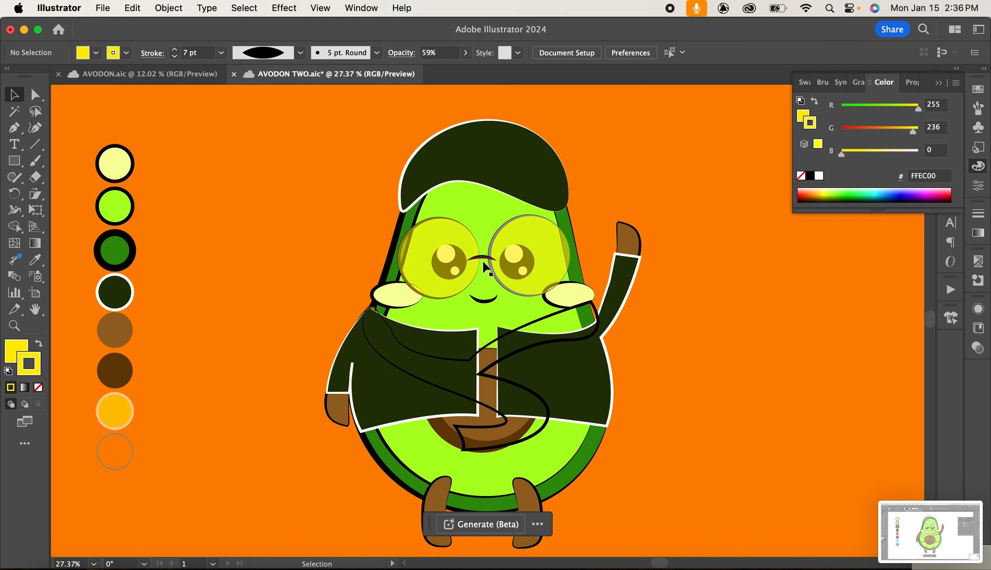
Give the duplicated right lens circle a yellow outline matching its fill, then deselect.
click(536, 245)
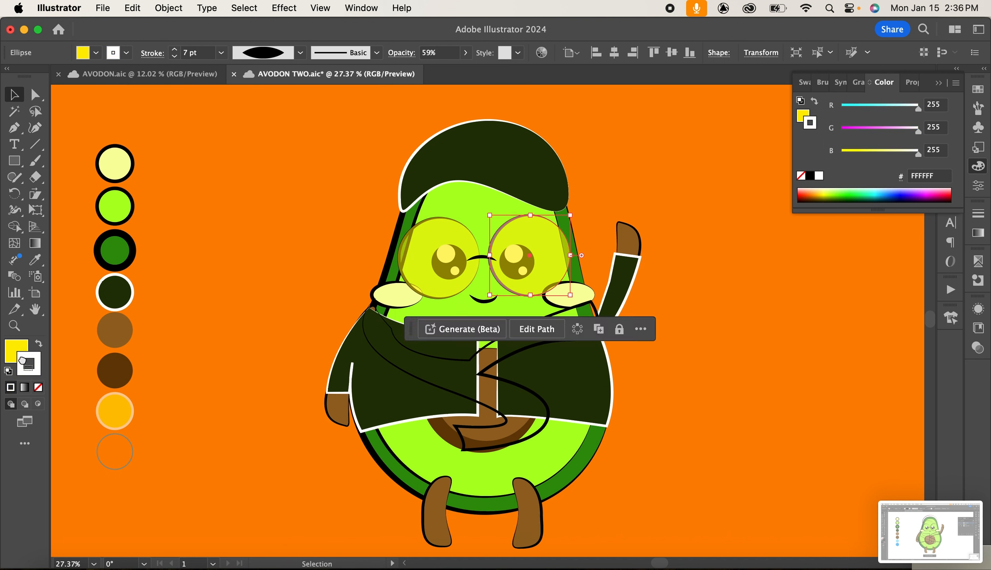
drag(22, 360, 23, 362)
click(682, 186)
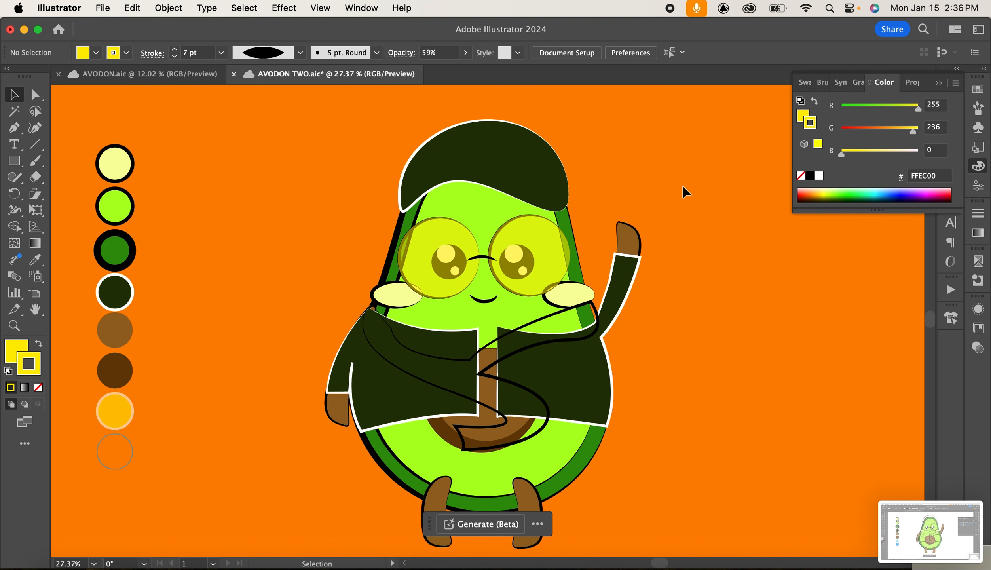
Select the scarf and fill it with the colour FFD400 using the Color Picker.
click(430, 336)
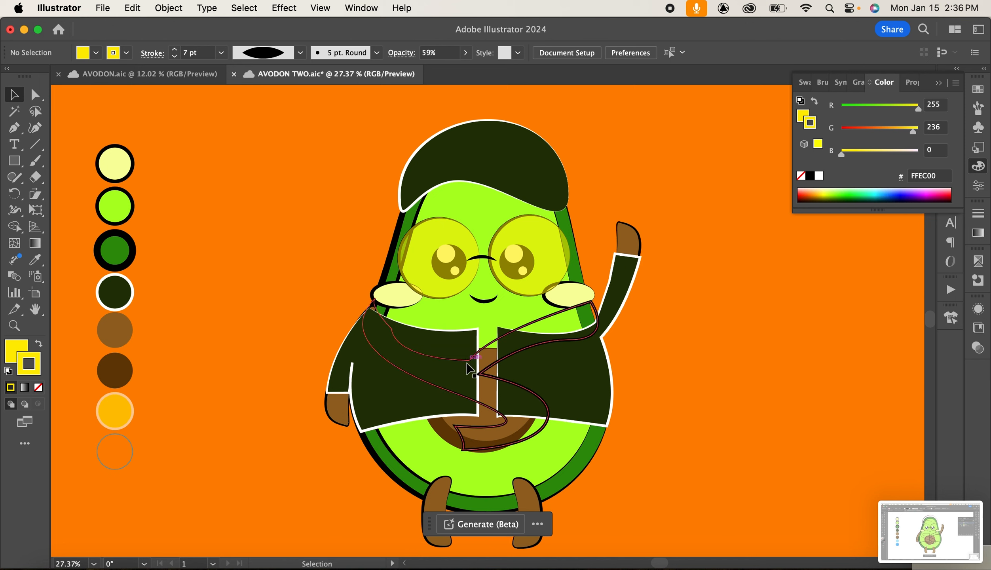
click(19, 350)
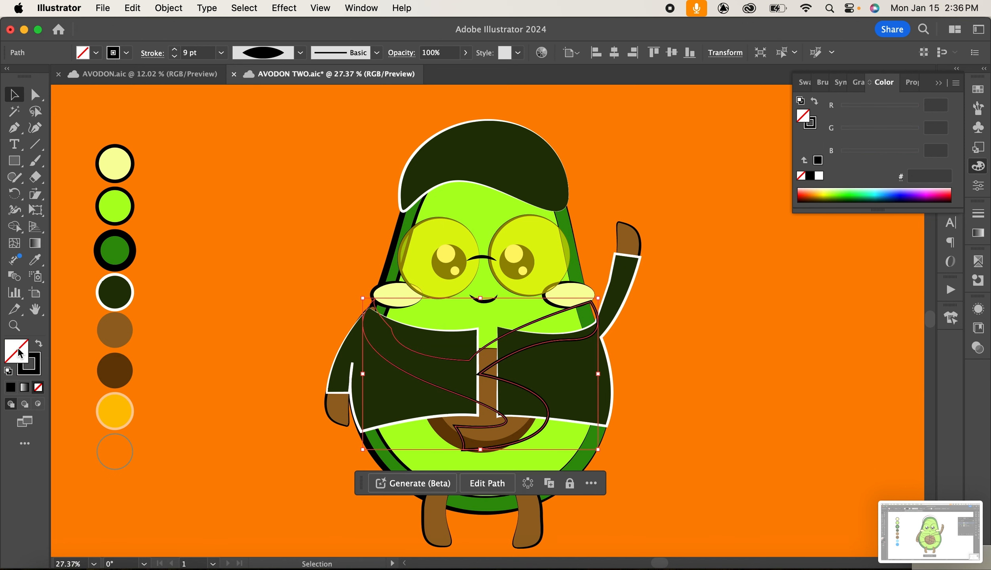
double_click(17, 347)
drag(839, 263, 837, 331)
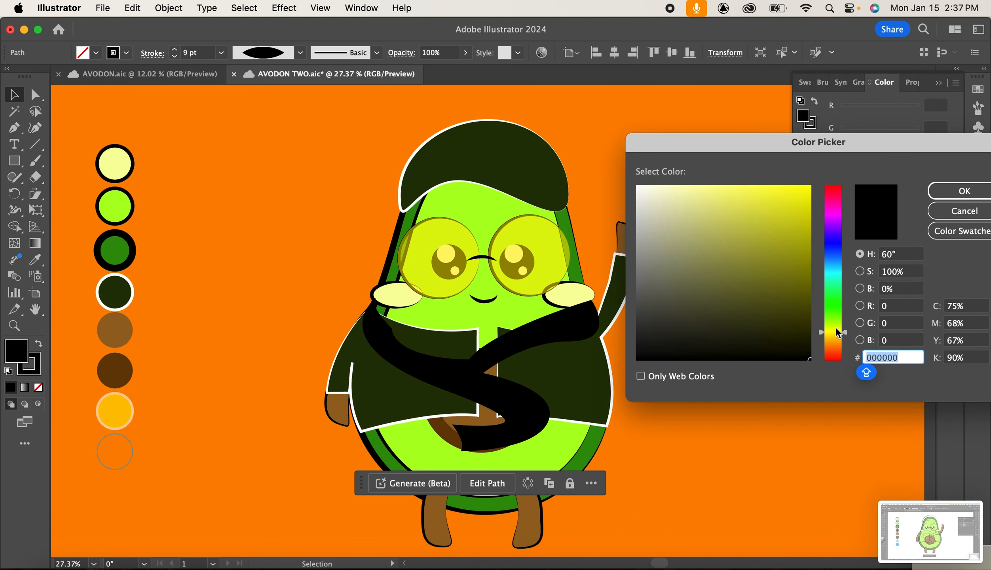
drag(782, 292, 818, 169)
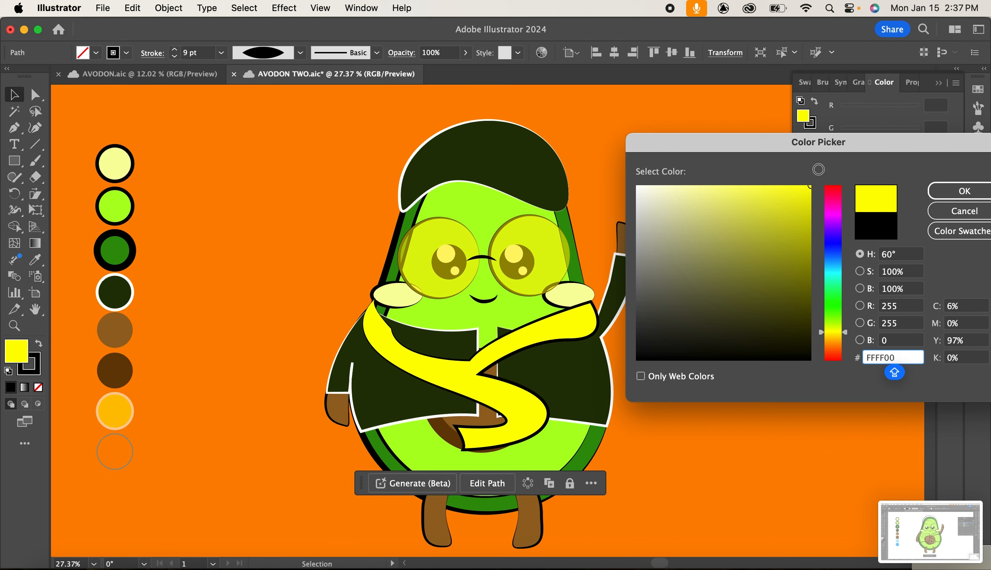
drag(842, 330, 845, 332)
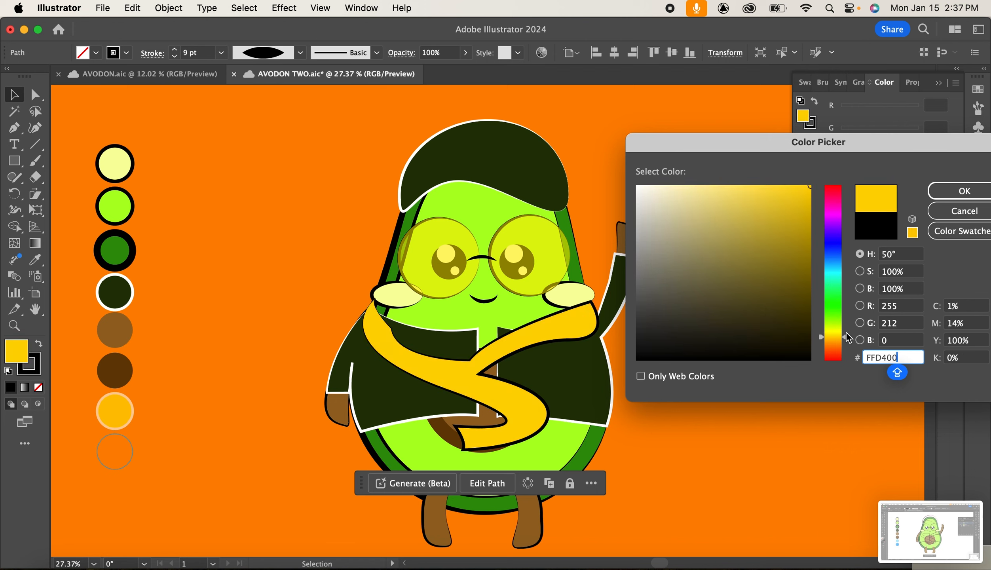
click(943, 192)
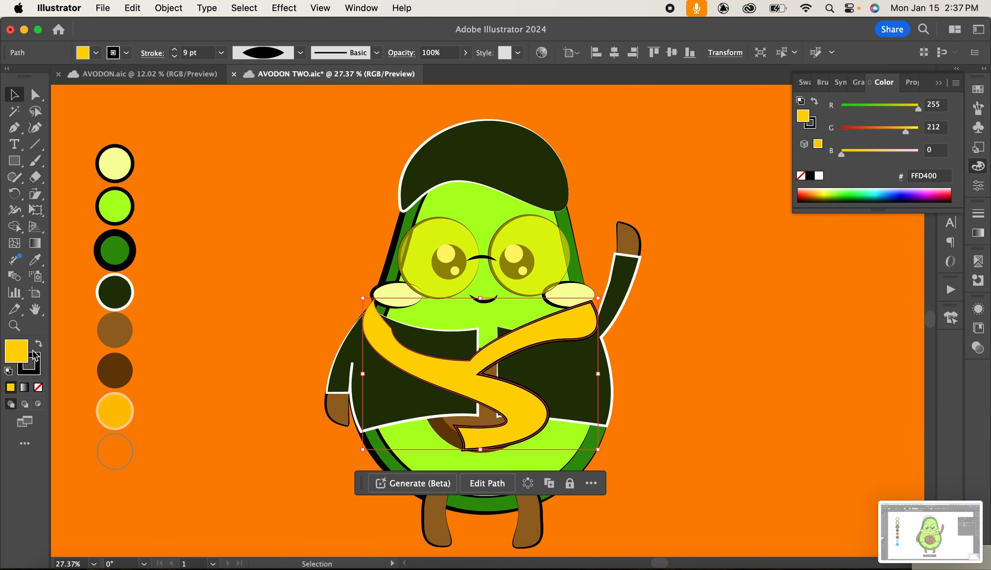
drag(28, 368, 37, 373)
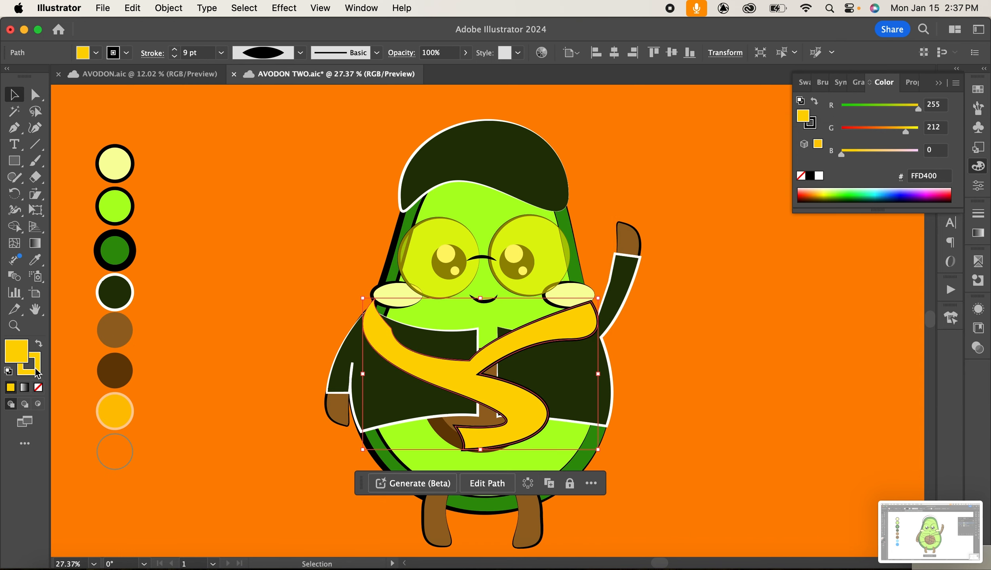
click(351, 335)
click(750, 315)
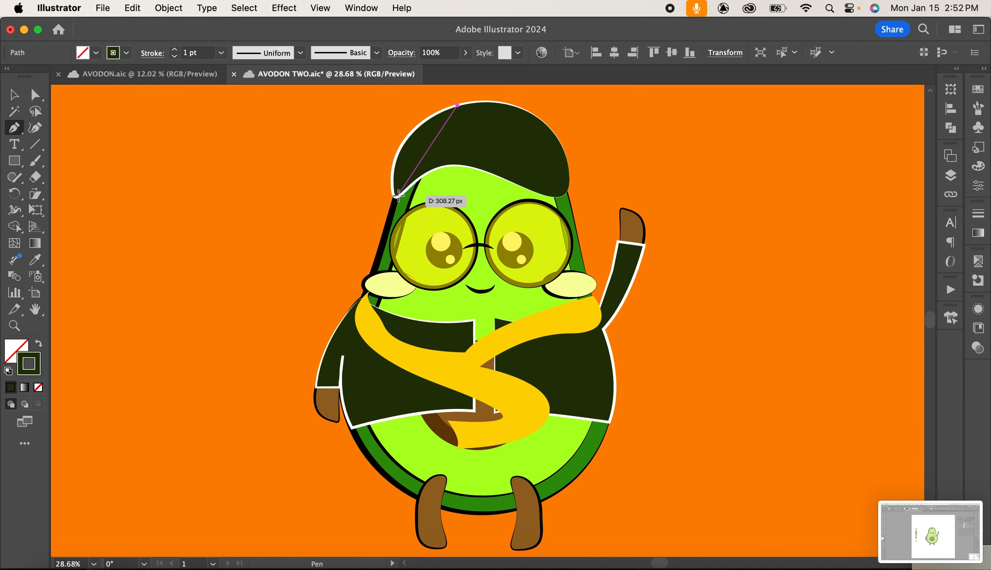
Draw a closed shadow shape with the Pen tool over the avocado's left side, from the cap top down to the left foot.
drag(396, 196, 413, 265)
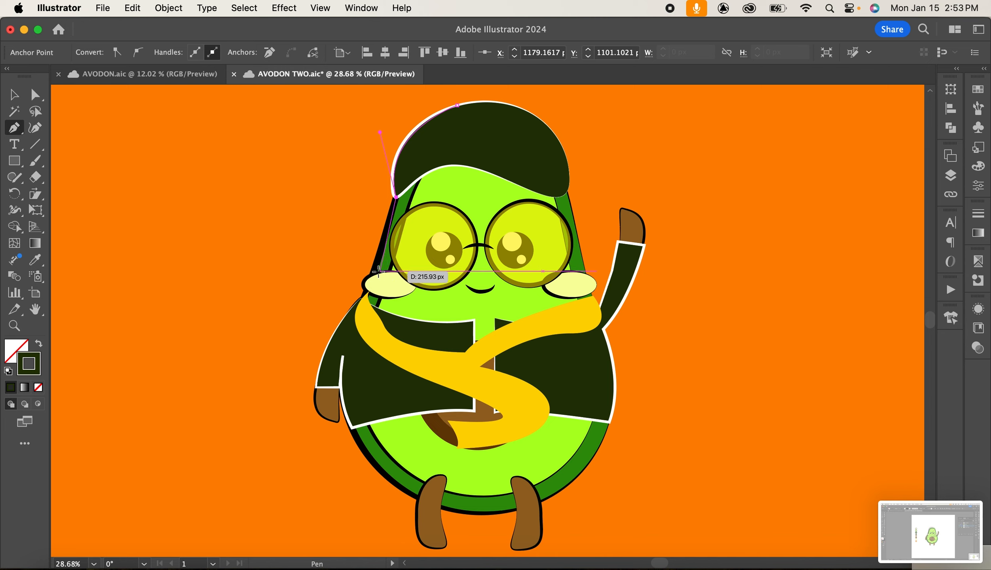
click(374, 271)
drag(367, 288, 376, 292)
click(367, 288)
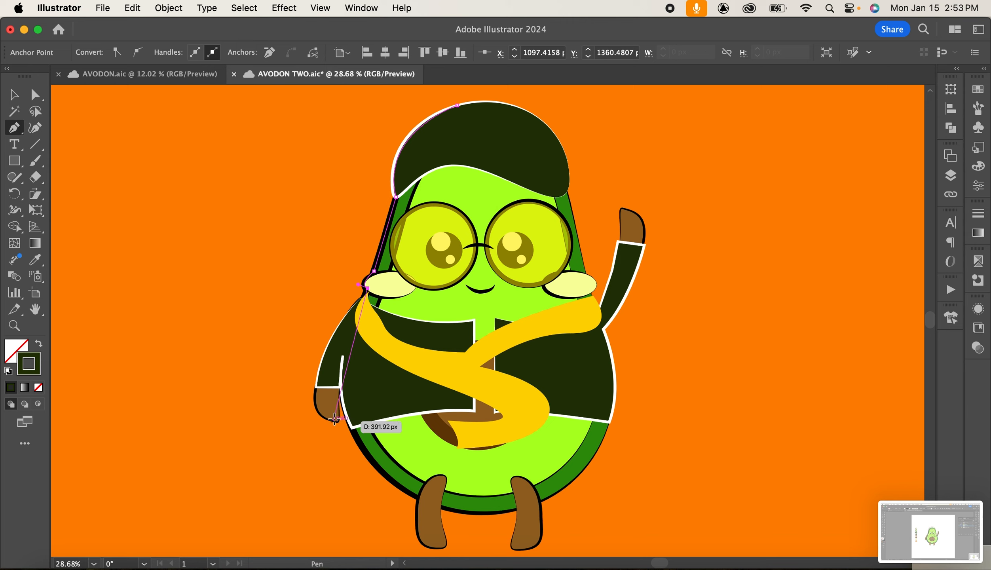
drag(334, 418, 383, 448)
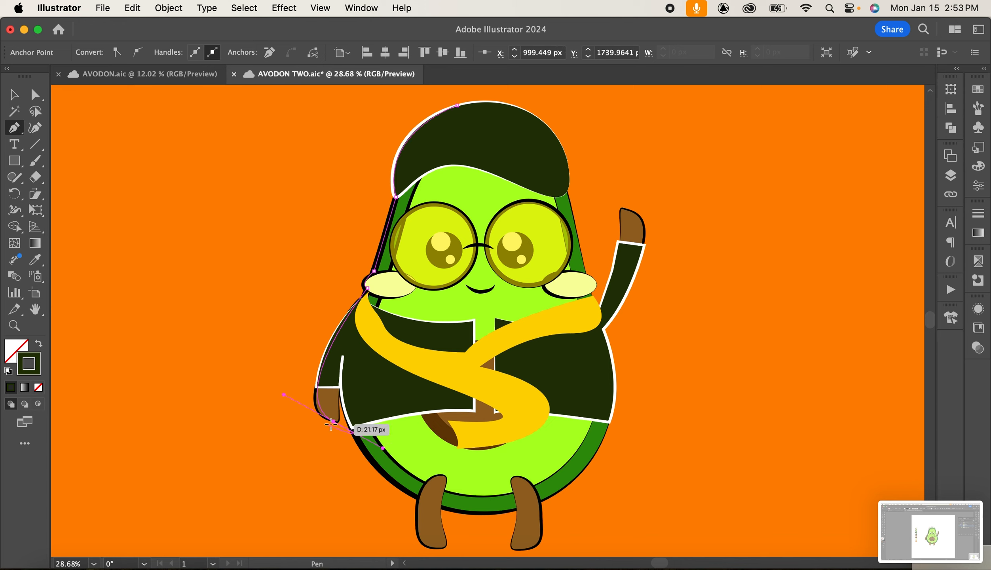
drag(341, 371, 345, 293)
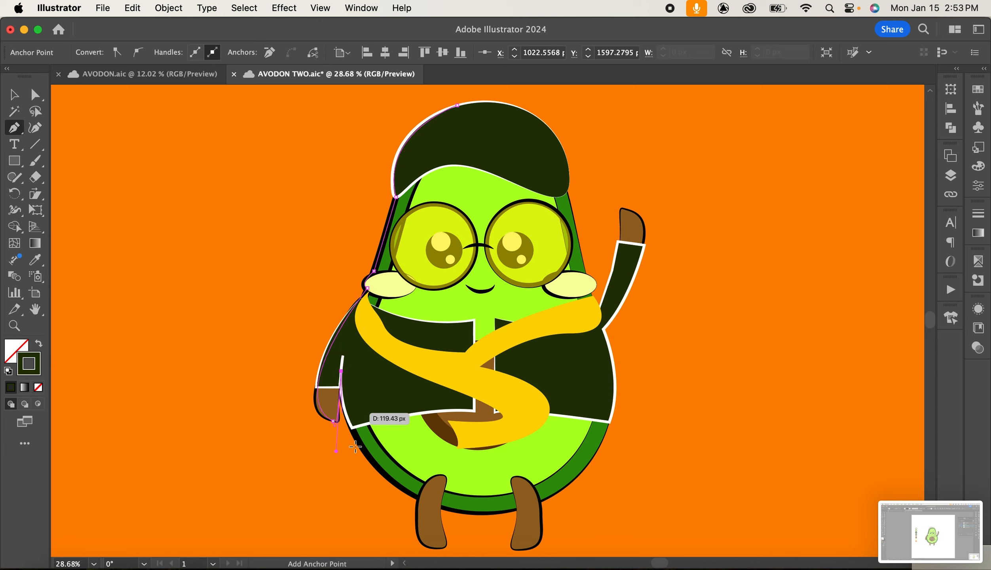
drag(419, 500, 511, 545)
click(420, 499)
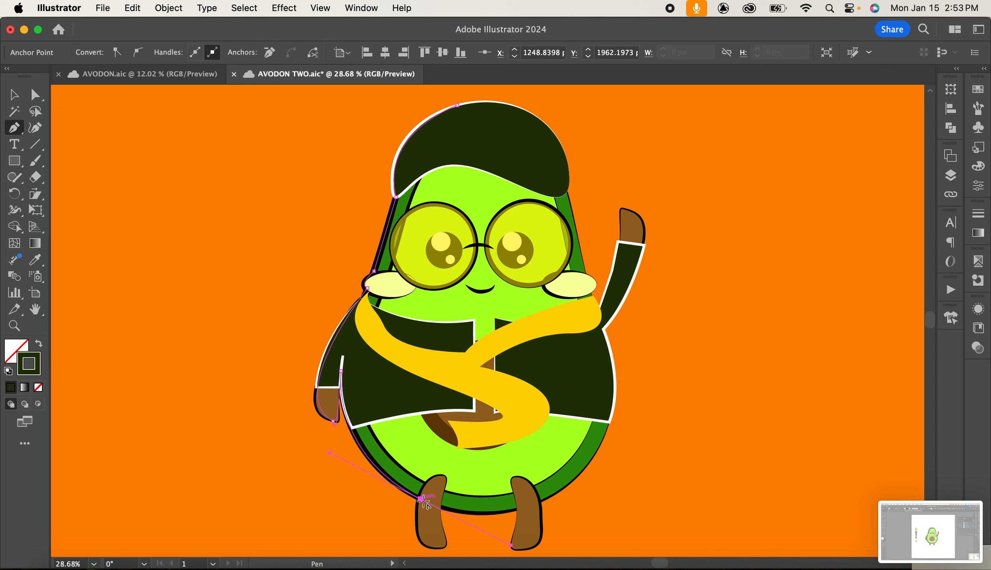
click(440, 547)
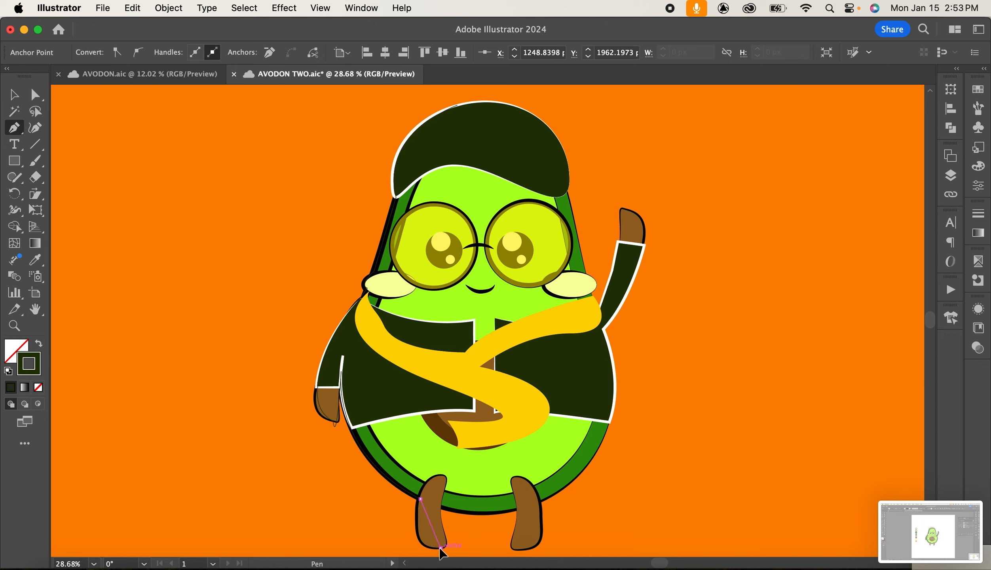
drag(475, 545, 475, 545)
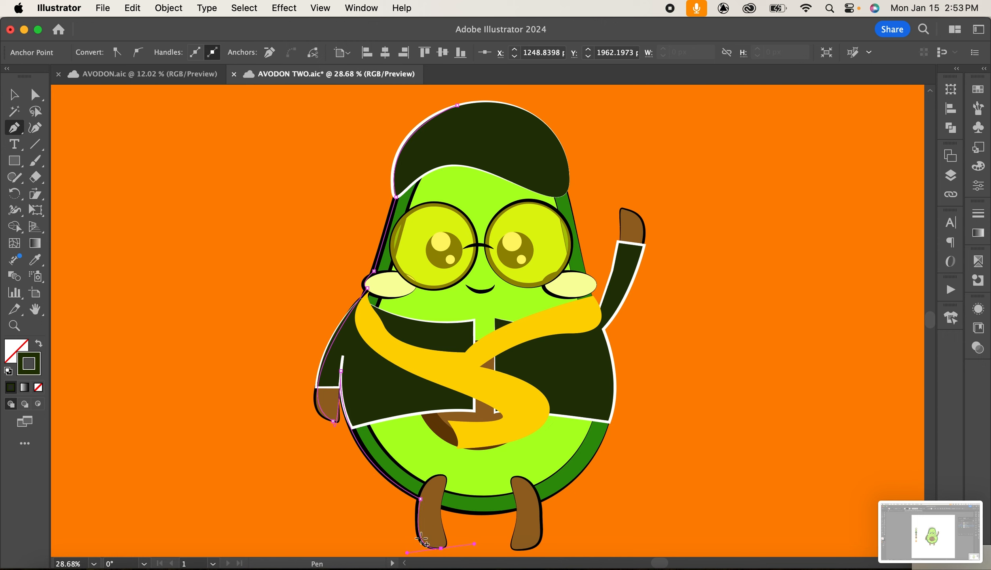
click(440, 503)
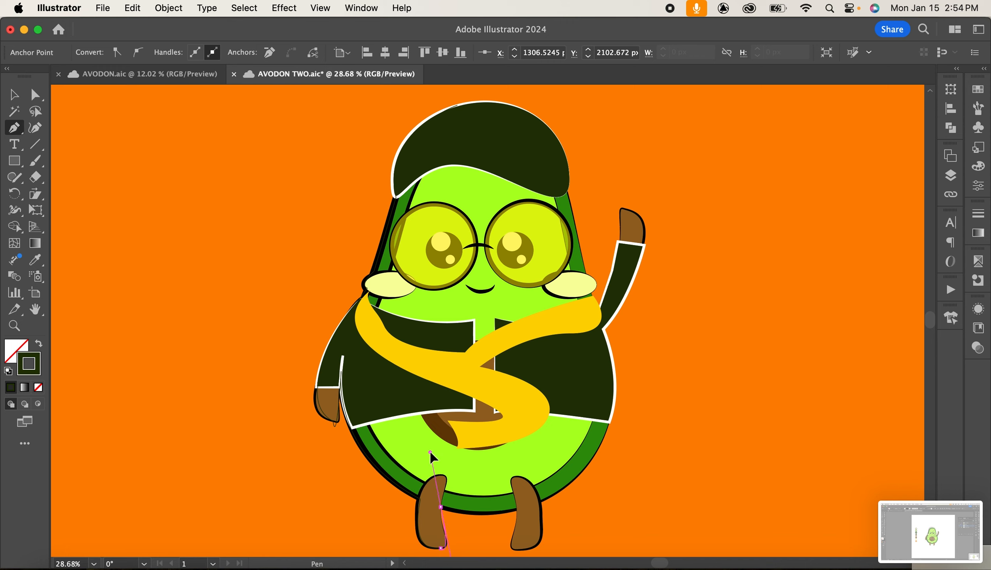
drag(425, 461, 456, 467)
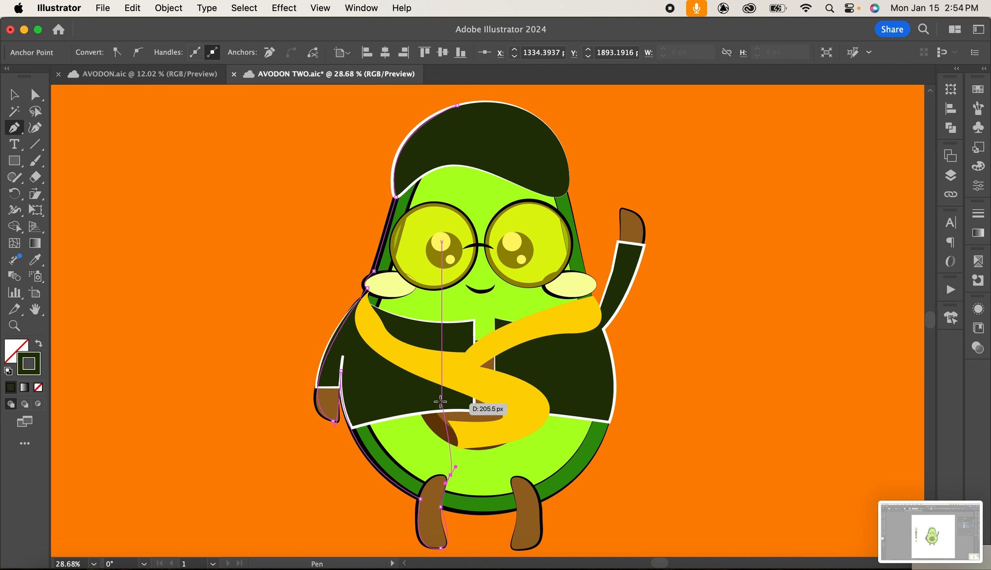
drag(445, 394, 413, 373)
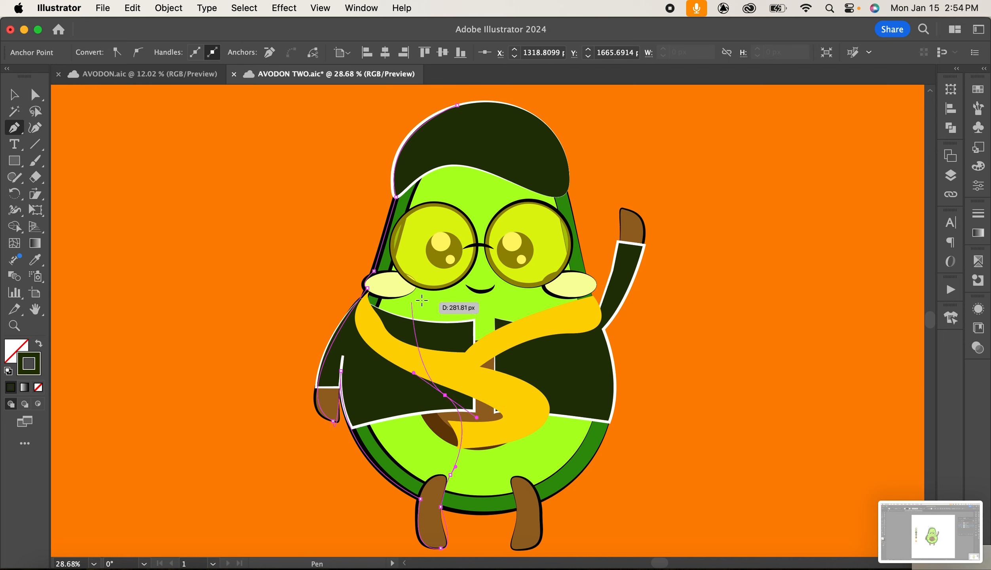
drag(428, 310, 438, 301)
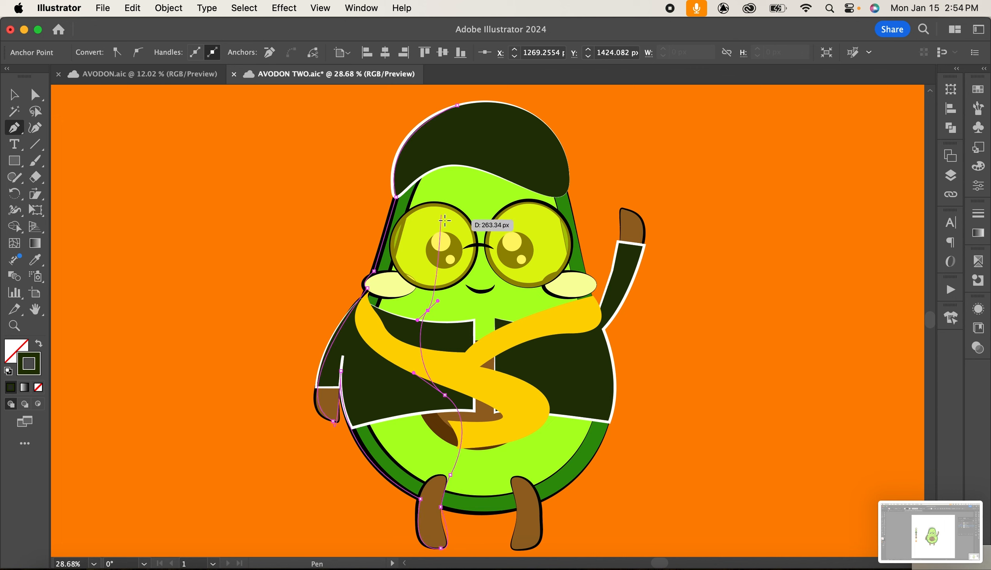
drag(442, 215, 437, 175)
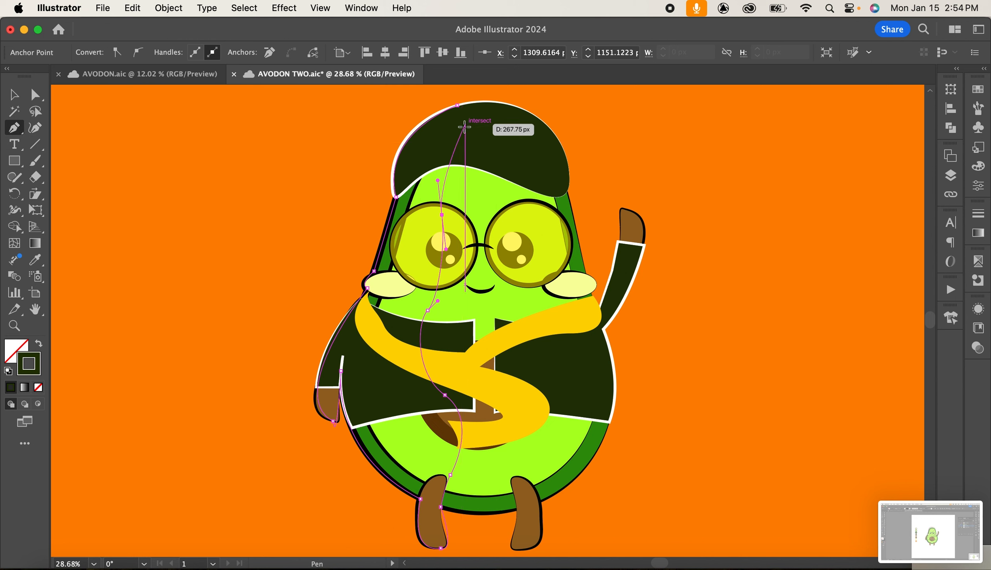
drag(466, 119, 485, 108)
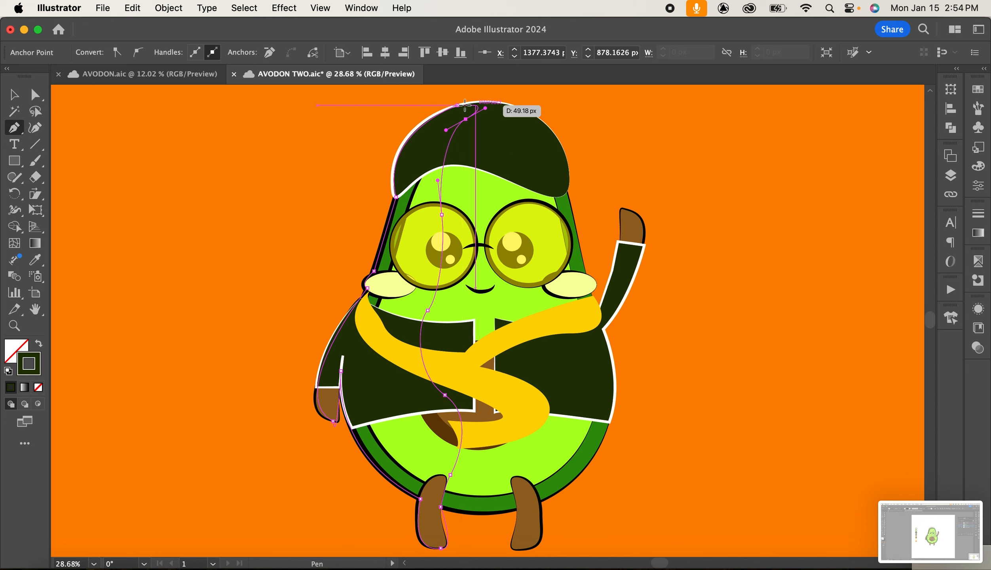
click(463, 106)
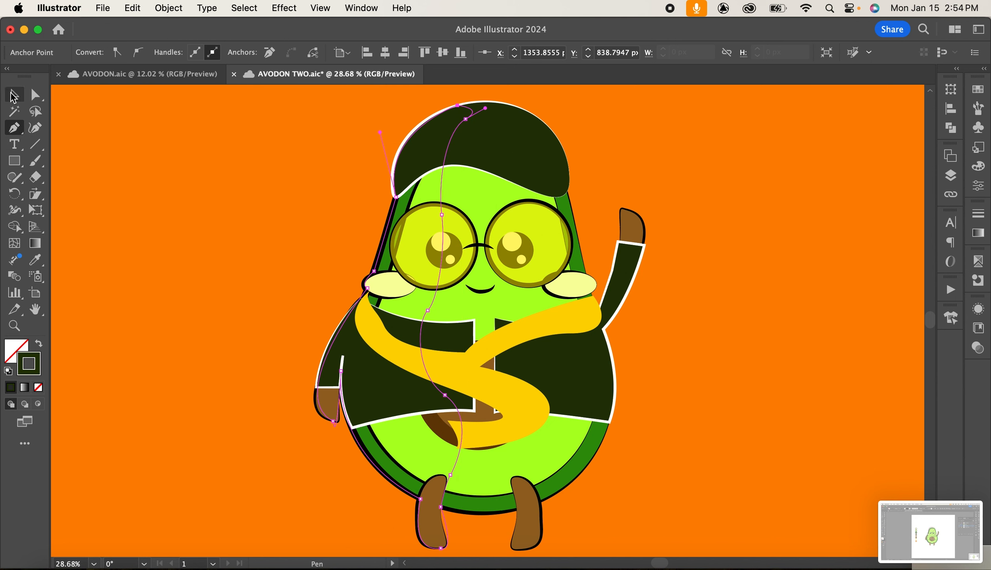
Fill the new shadow shape with dark green by swapping its fill and stroke, then deselect.
click(14, 95)
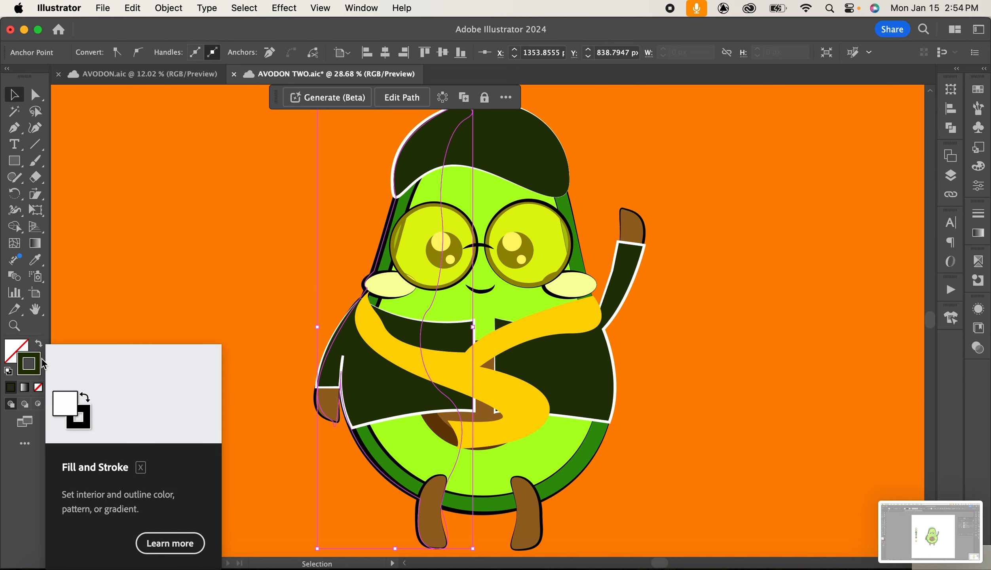
click(35, 95)
scroll(276, 311, down, 1)
click(12, 97)
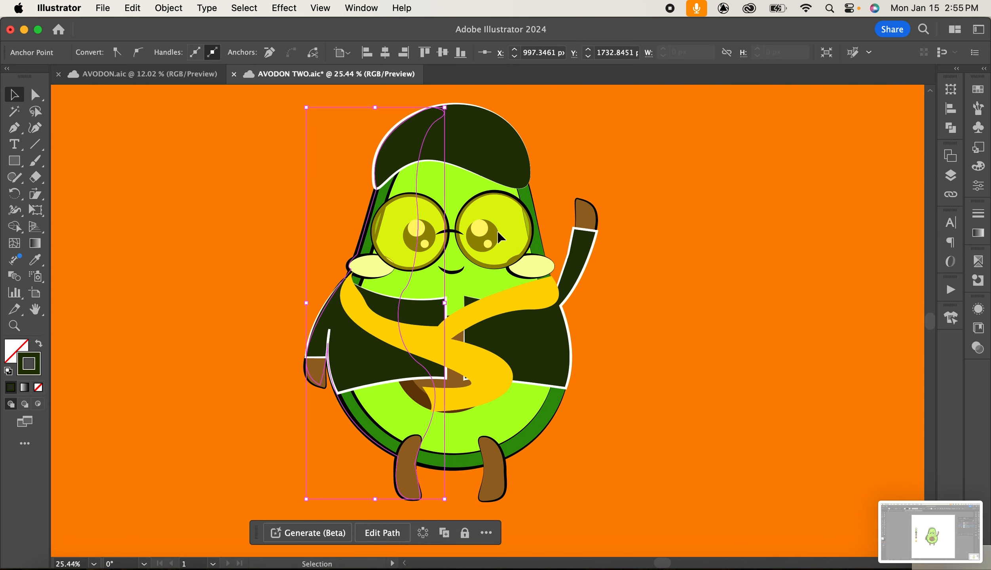
drag(30, 360, 15, 350)
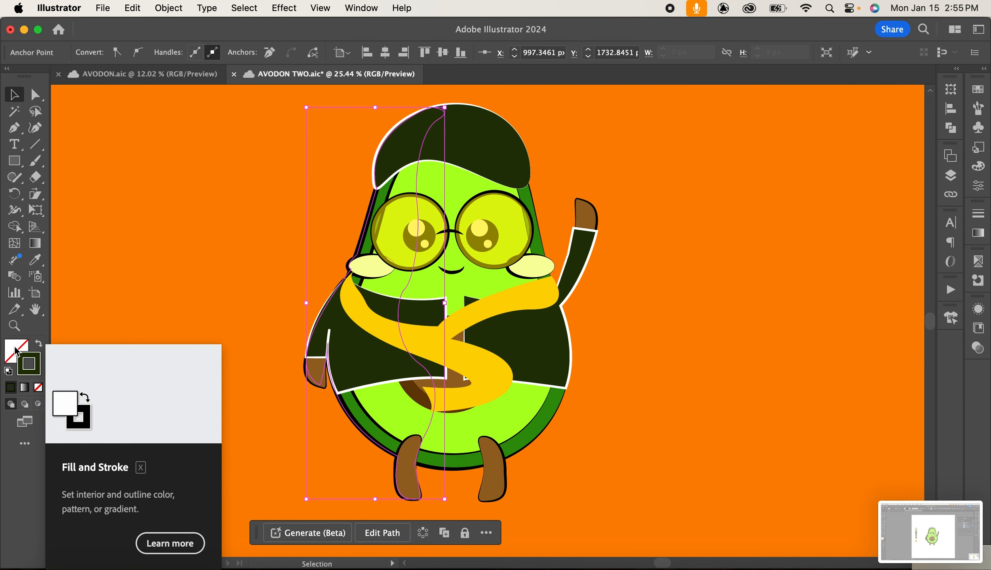
click(249, 237)
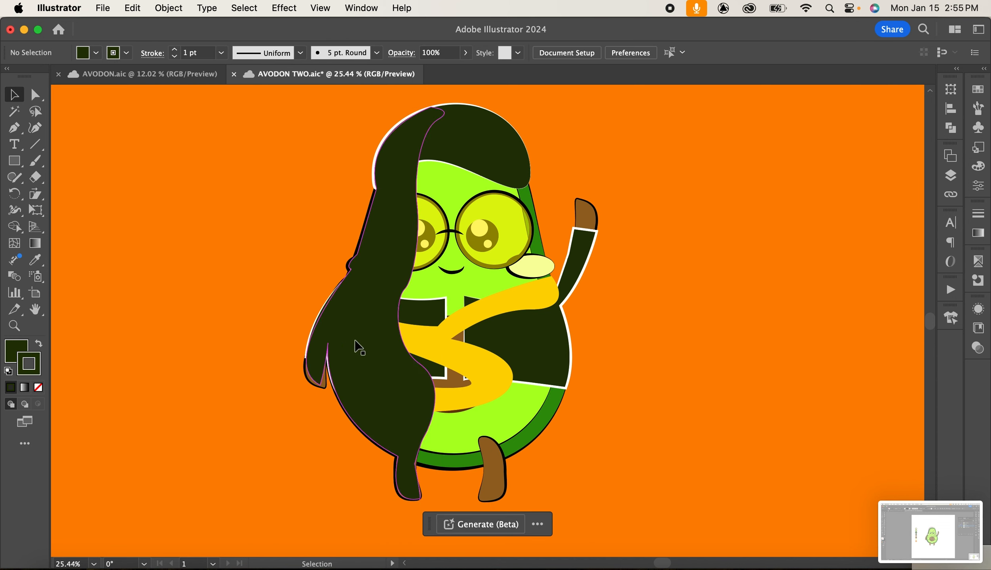
Select the shadow shape and set its blending mode to Overlay in the Transparency panel.
click(396, 322)
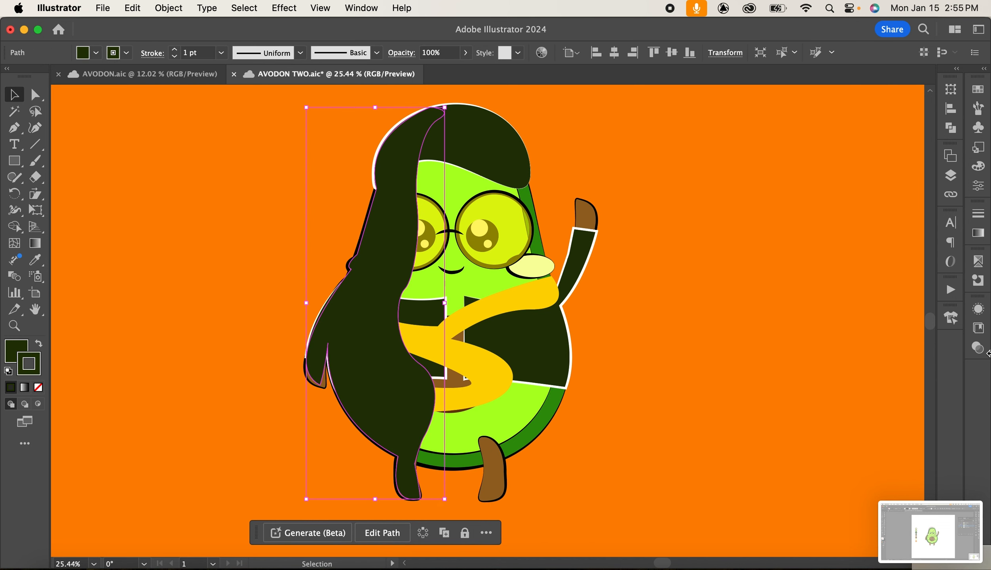
click(978, 309)
click(900, 302)
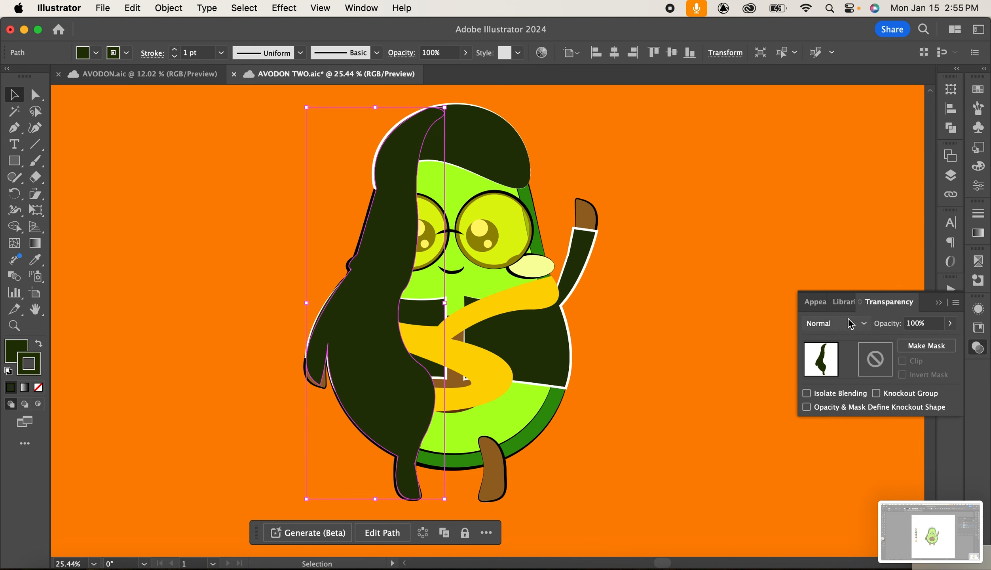
click(835, 323)
click(835, 181)
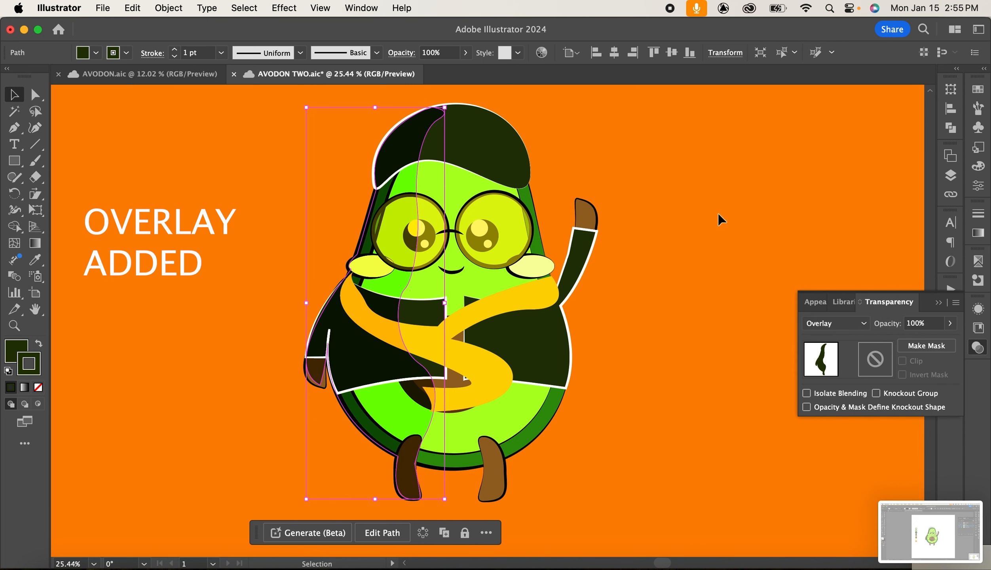
click(895, 106)
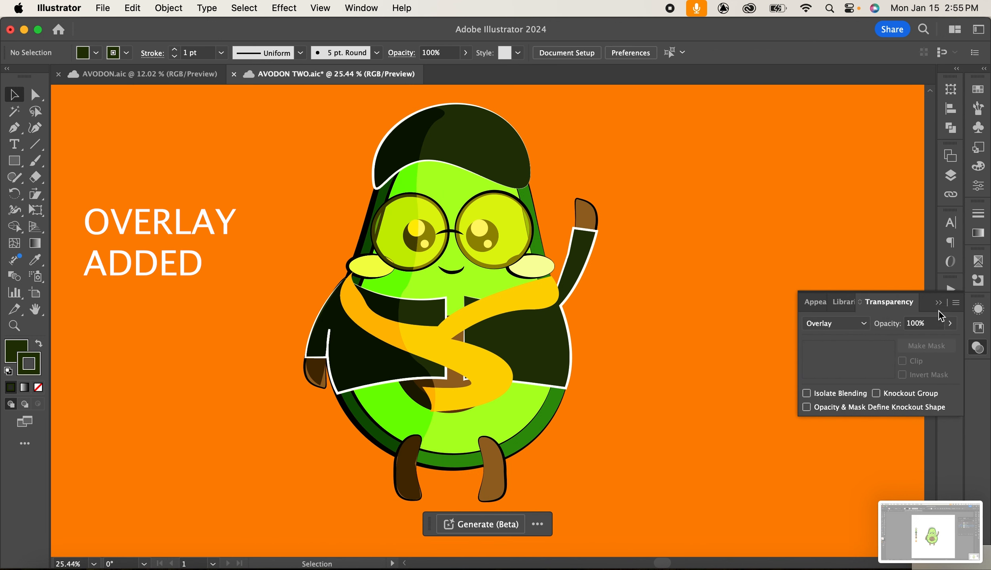
click(940, 303)
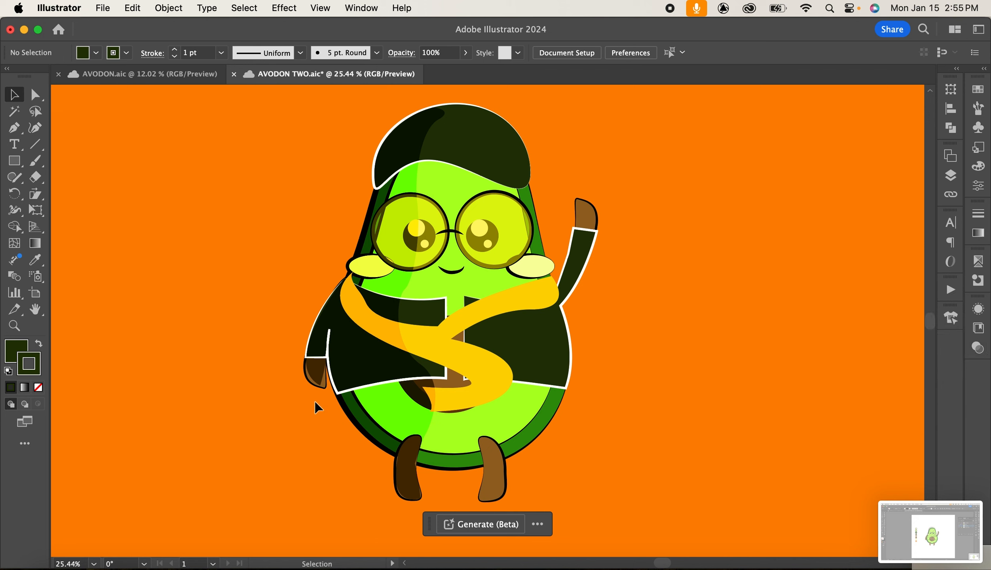
click(354, 376)
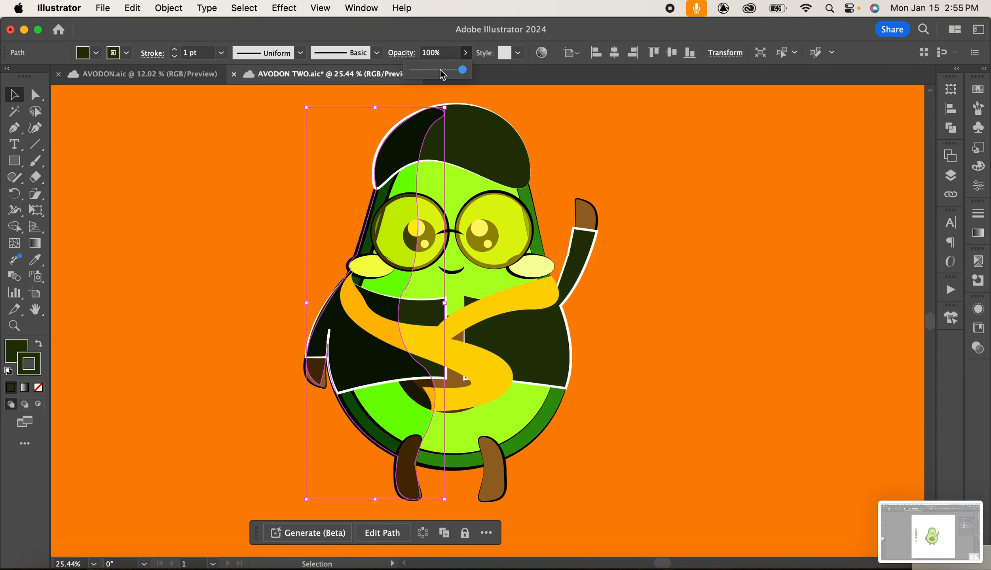
click(440, 70)
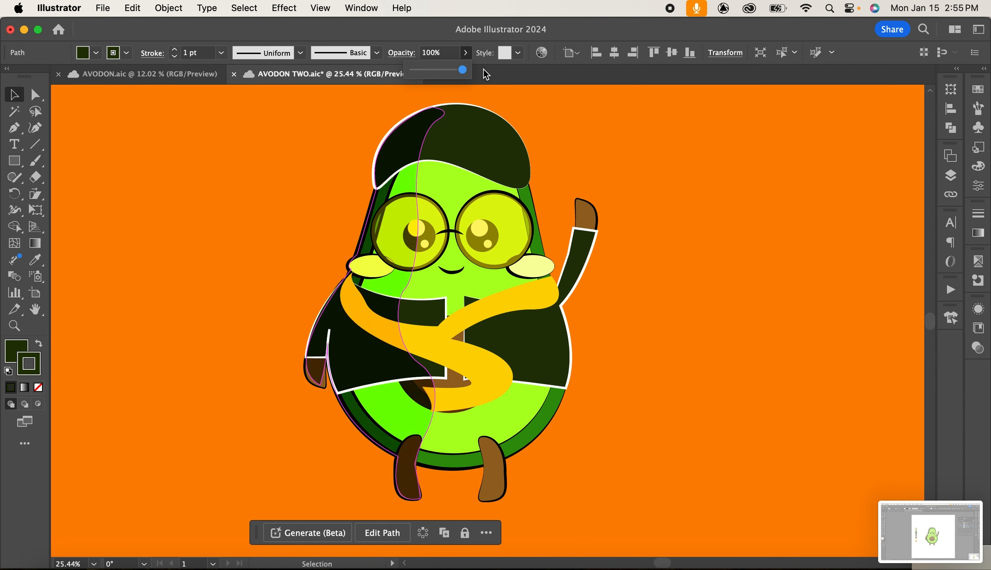
click(648, 159)
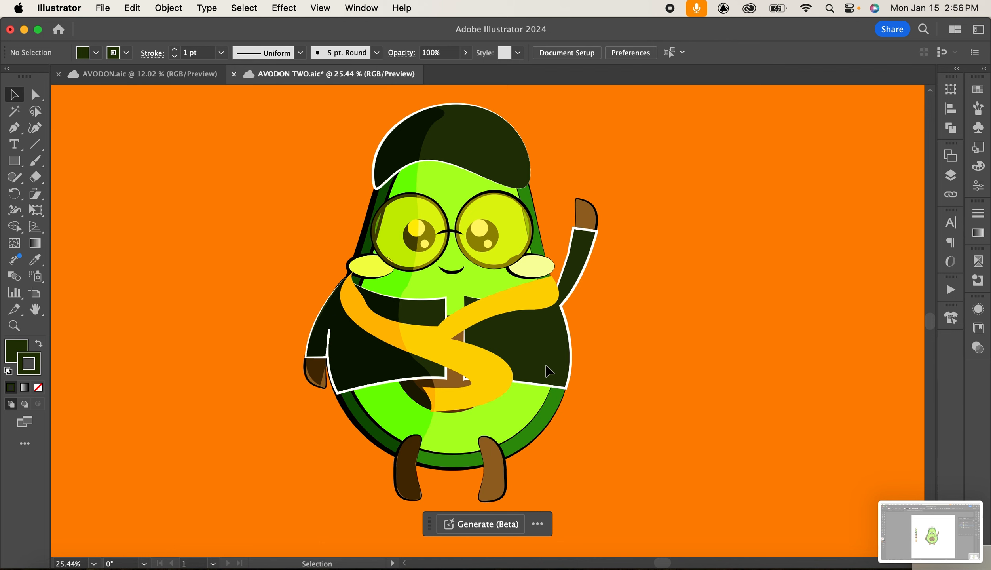
Reshape the shadow shape's curves near the left sleeve and shoulder with the Direct Selection tool.
scroll(549, 371, up, 2)
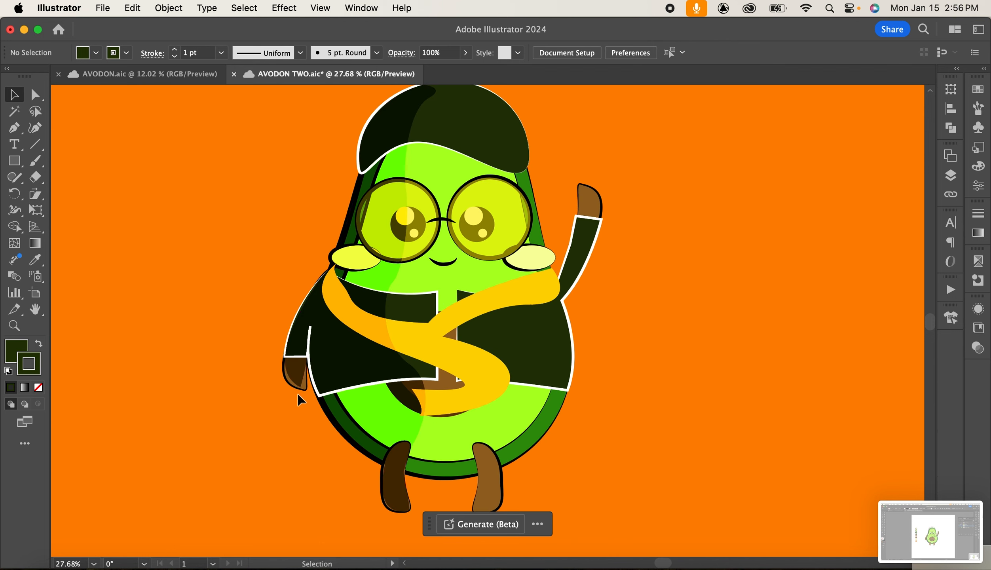
scroll(297, 393, up, 10)
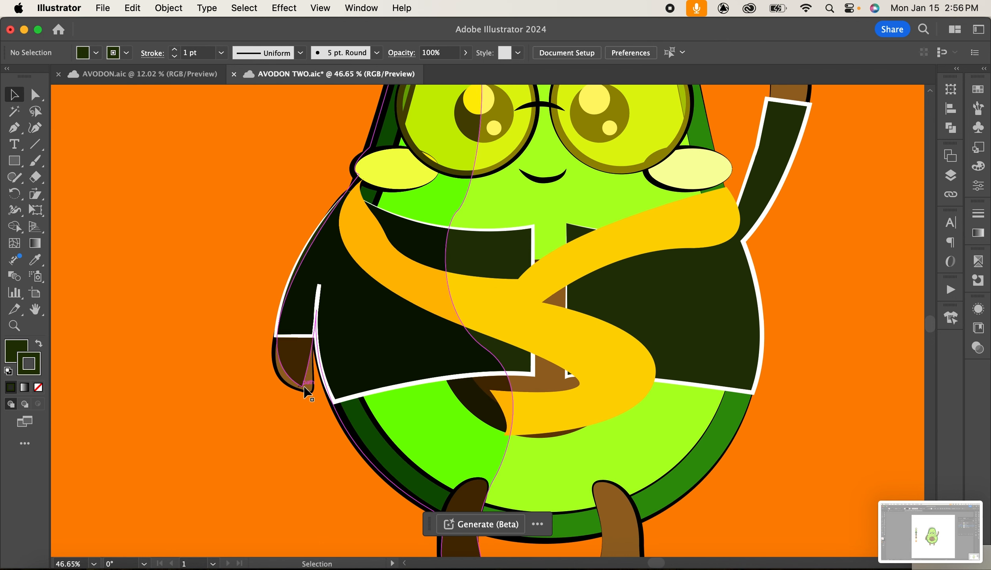
click(303, 388)
key(a)
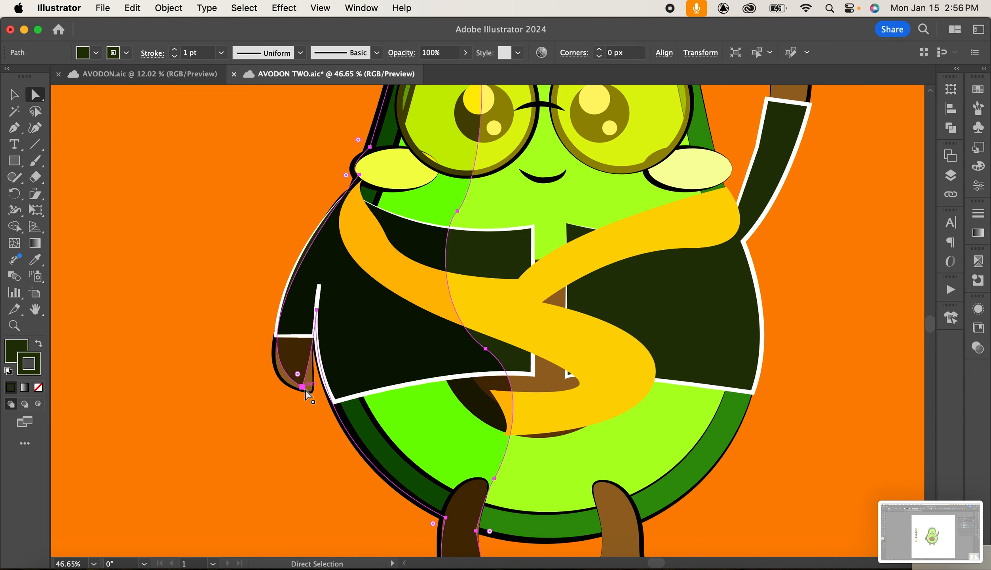
drag(308, 393, 214, 373)
drag(302, 386, 302, 386)
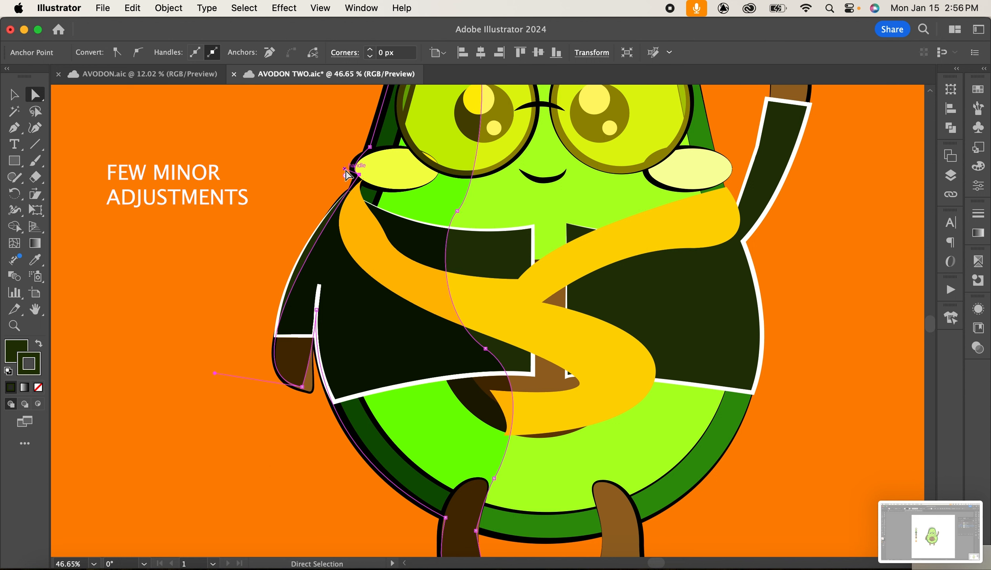
drag(344, 168, 339, 170)
Adjust the shadow shape's anchor points and handles around the left leg, then deselect.
scroll(529, 367, down, 5)
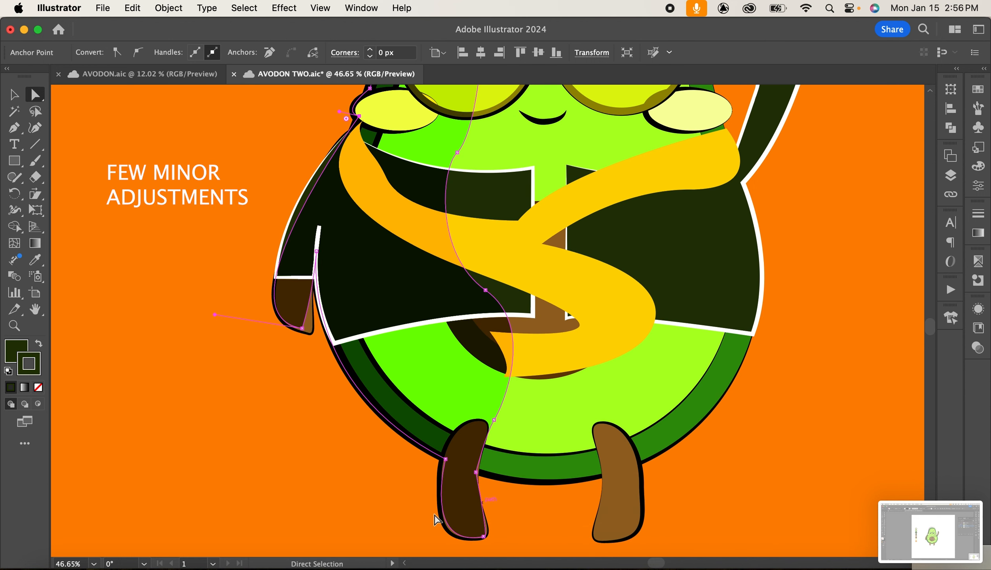
click(446, 460)
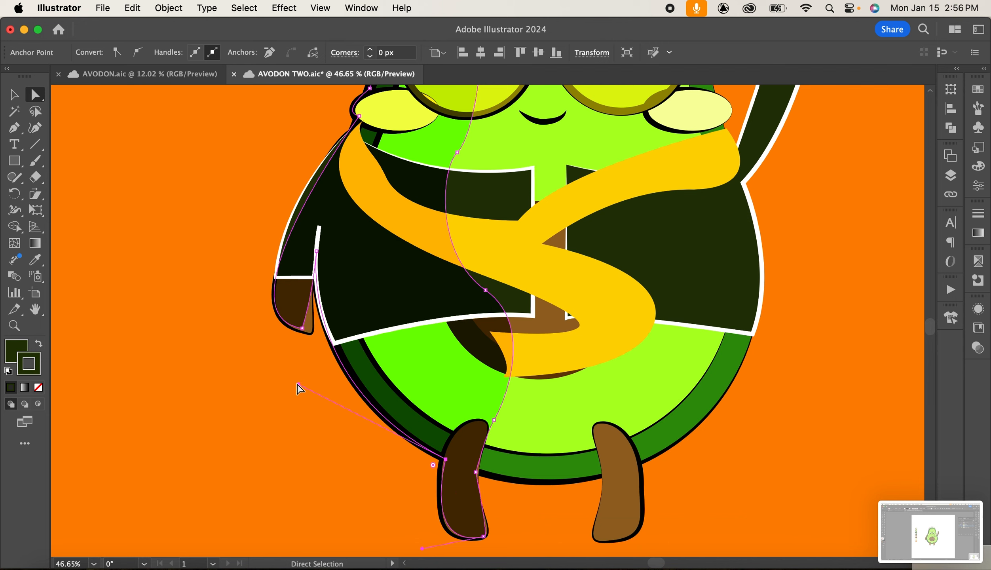
mouse_move(298, 384)
mouse_down()
mouse_move(299, 403)
mouse_move(310, 391)
mouse_up()
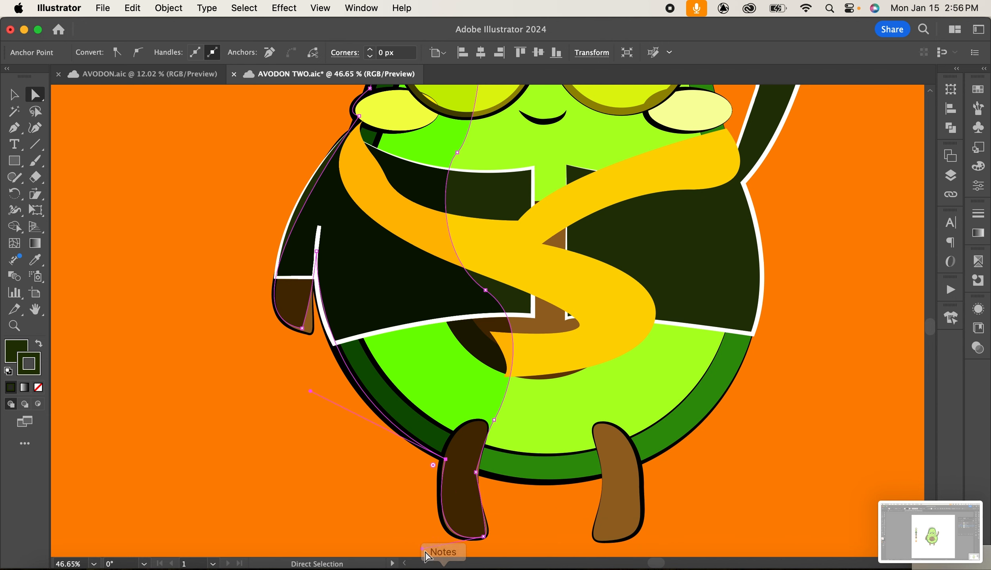
drag(422, 549, 418, 555)
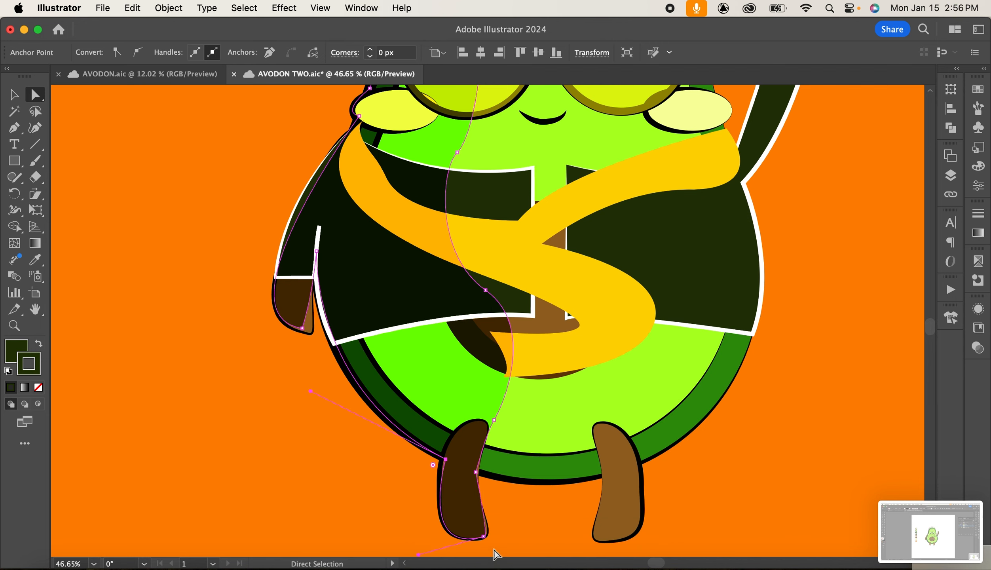
click(476, 472)
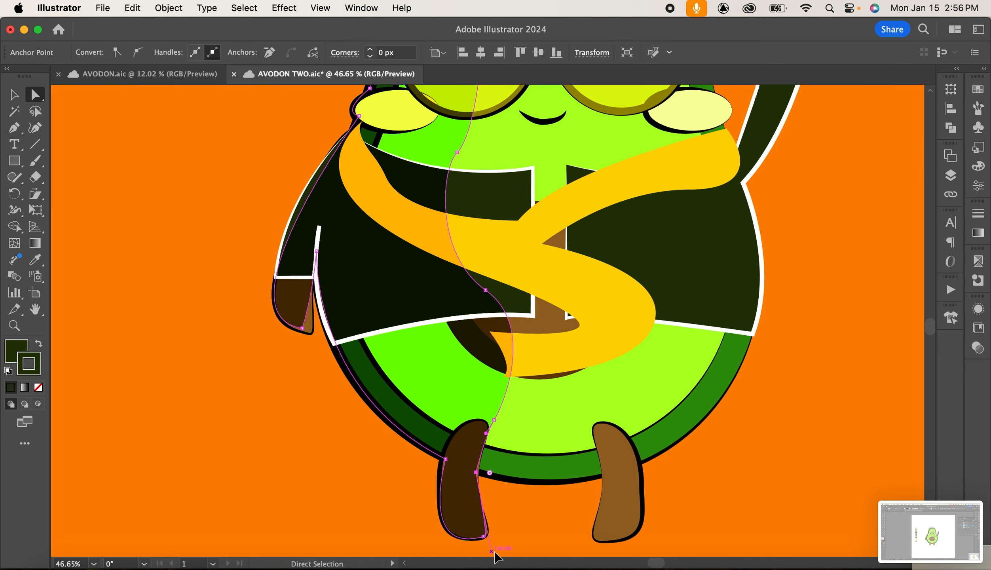
drag(494, 553, 497, 552)
drag(475, 472, 477, 472)
click(749, 499)
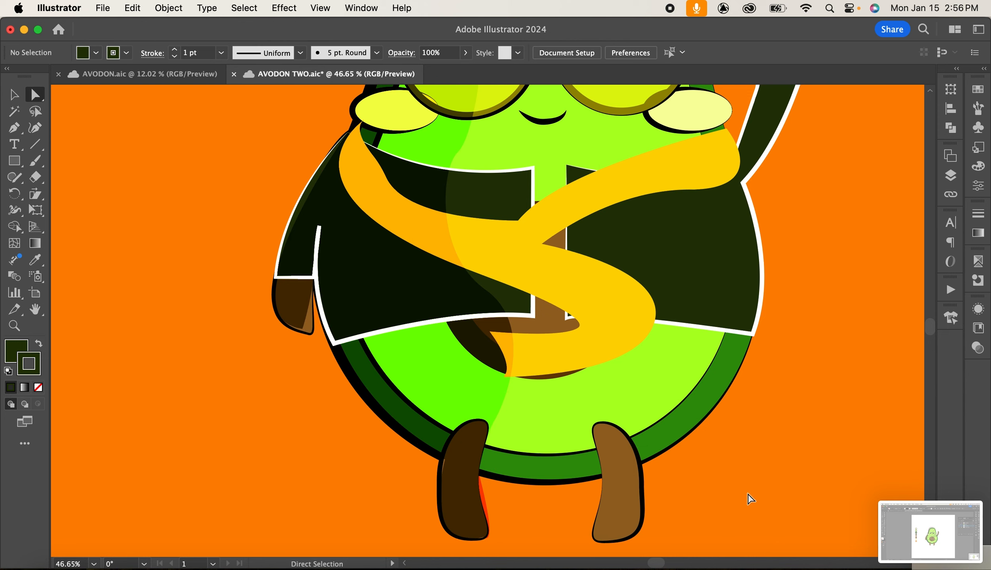
Draw a curved cap highlight near the cap's top edge with the Pen tool, using no fill and a 6 pt stroke.
scroll(741, 497, down, 5)
scroll(741, 497, right, 5)
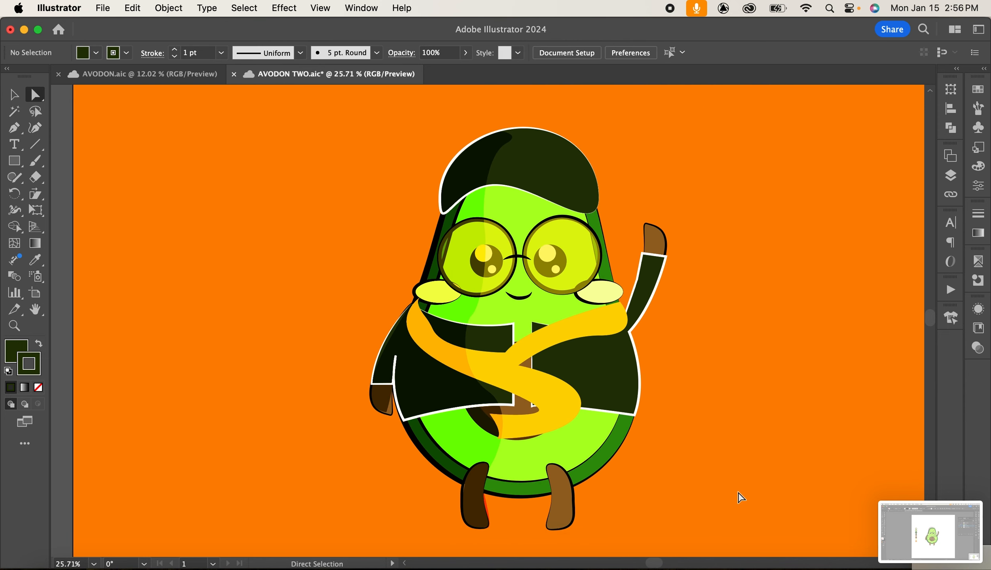
scroll(741, 497, down, 1)
scroll(741, 497, up, 1)
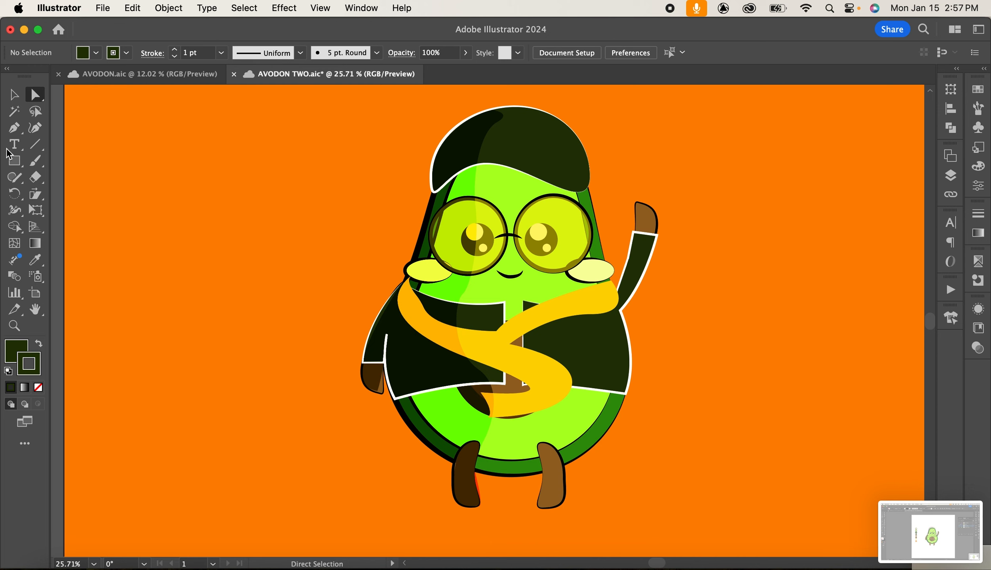
click(13, 127)
click(15, 350)
click(38, 386)
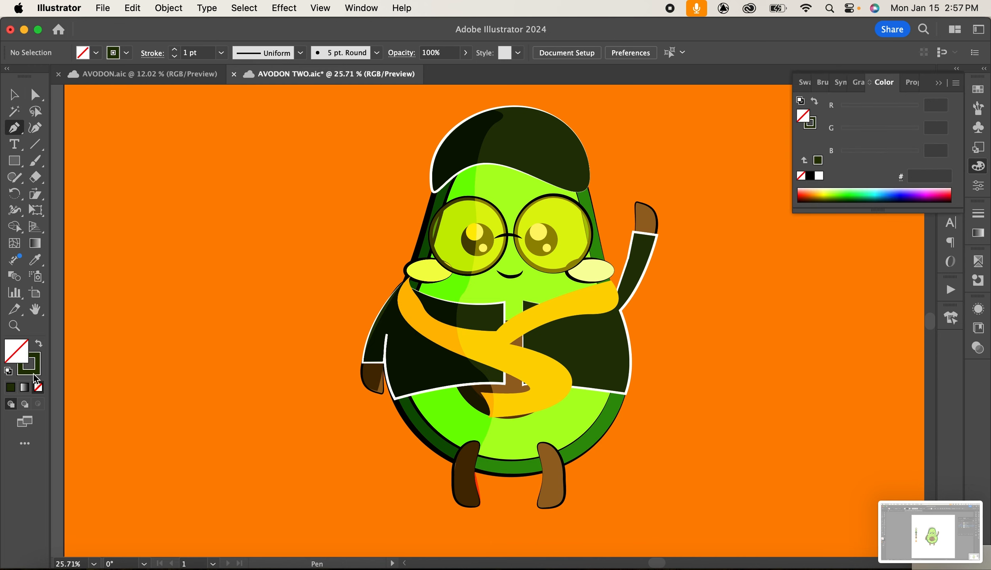
click(33, 374)
click(300, 53)
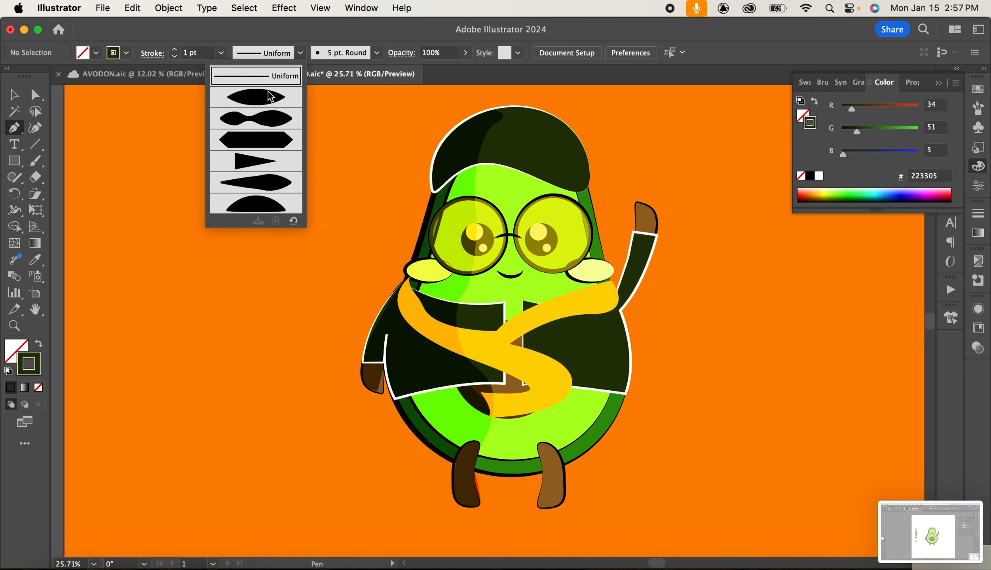
click(221, 53)
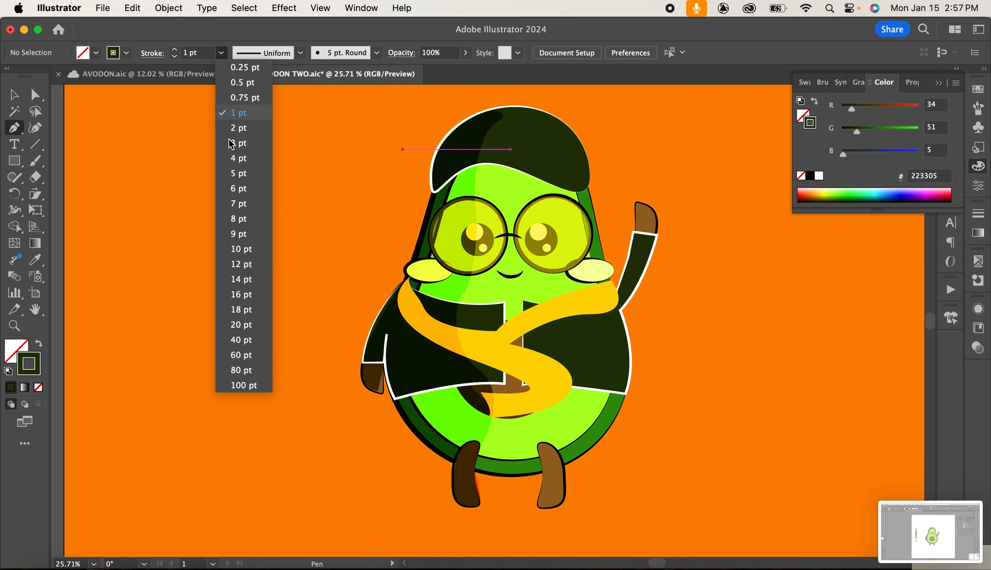
click(244, 217)
click(221, 53)
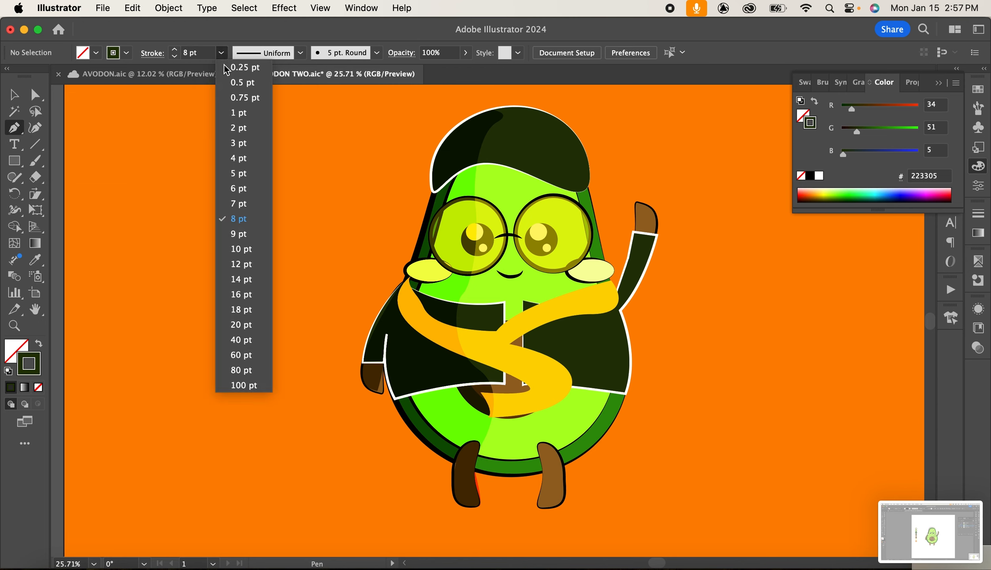
click(238, 189)
click(938, 83)
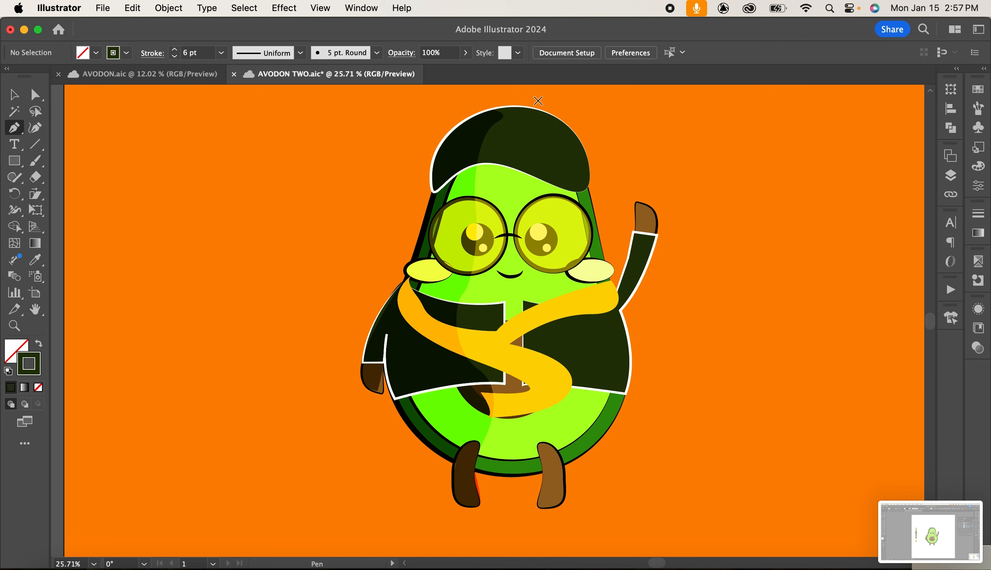
click(522, 114)
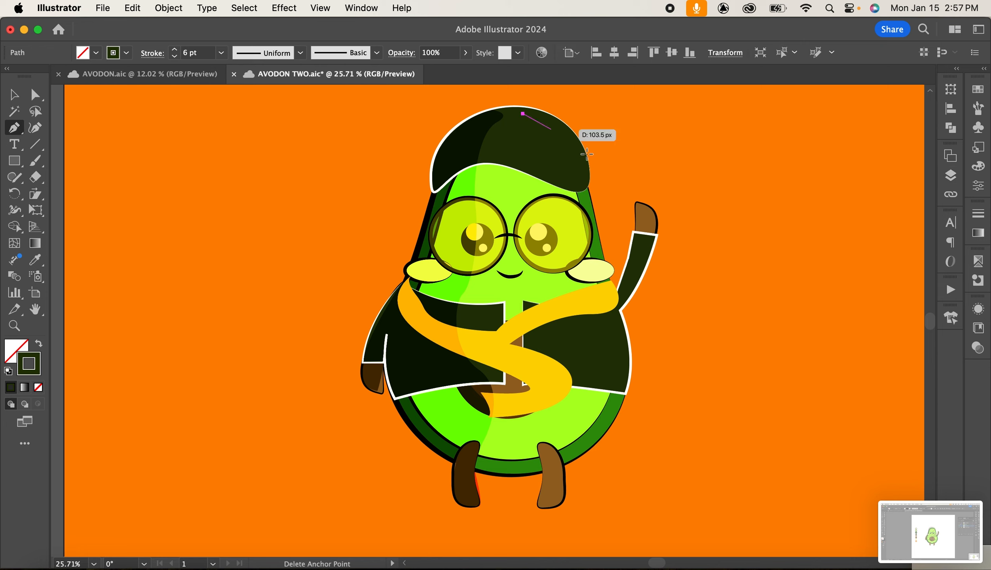
drag(580, 157, 589, 194)
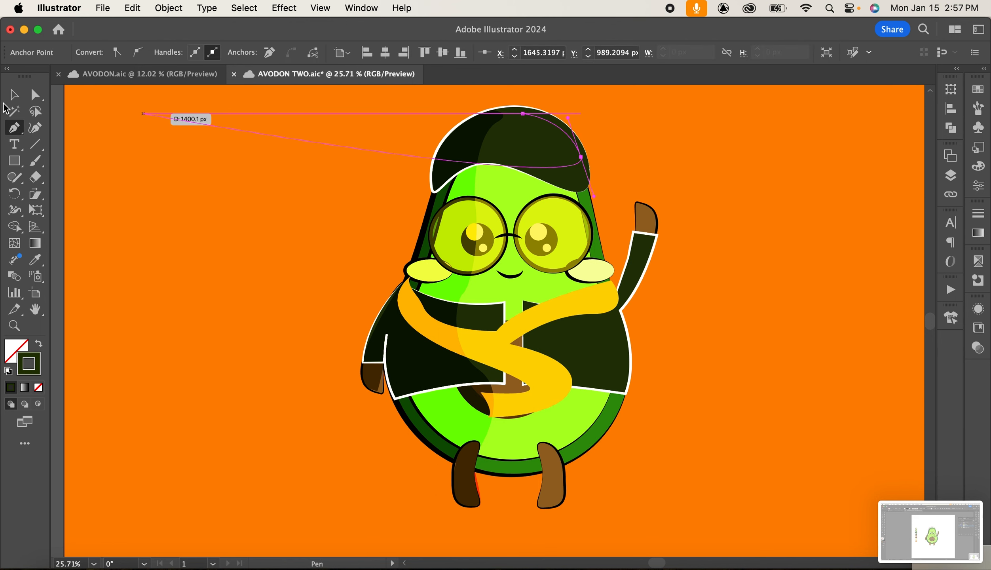
Select the cap highlight curve and set its stroke colour to FFFFFF in the Color Picker.
key(v)
click(192, 212)
click(565, 128)
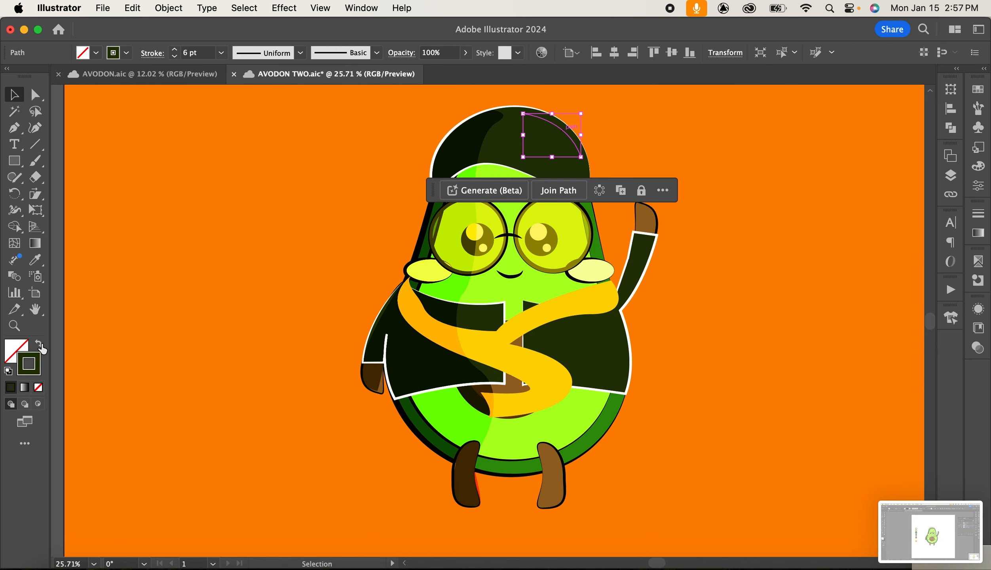
double_click(39, 355)
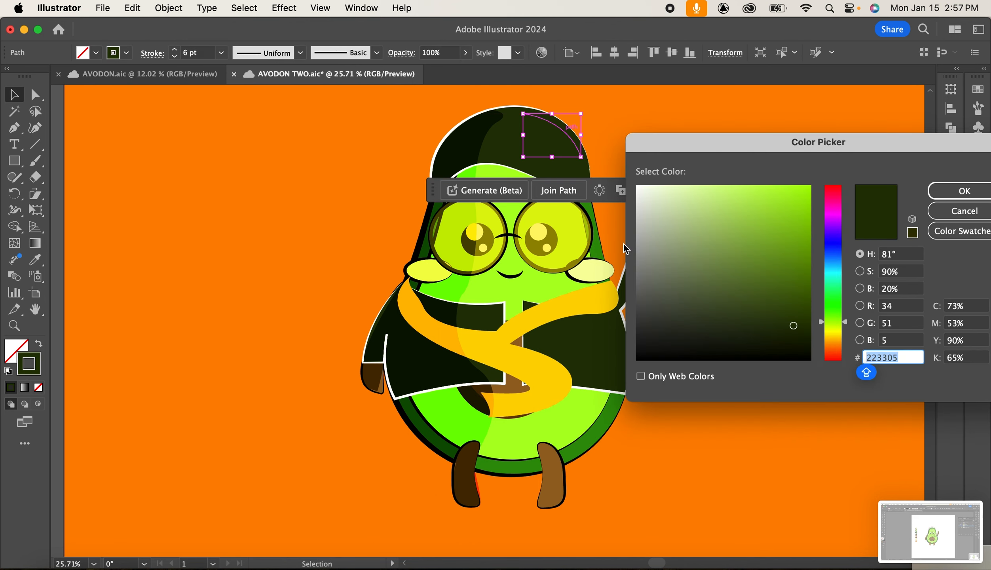
text(FFFFFF)
key(Return)
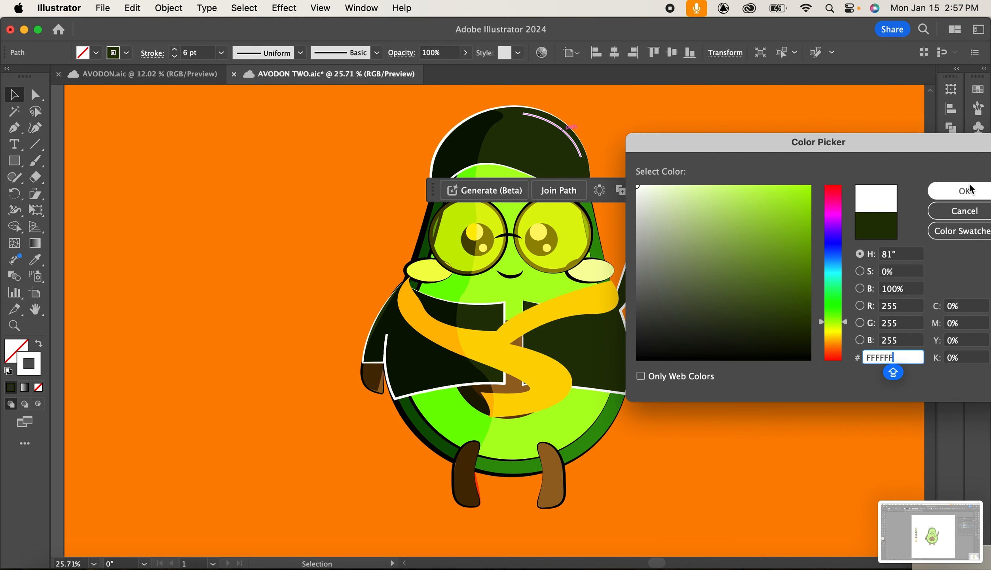
Apply the 5 pt. Round brush to the cap highlight and set its stroke weight to 6 pt.
click(221, 52)
click(254, 221)
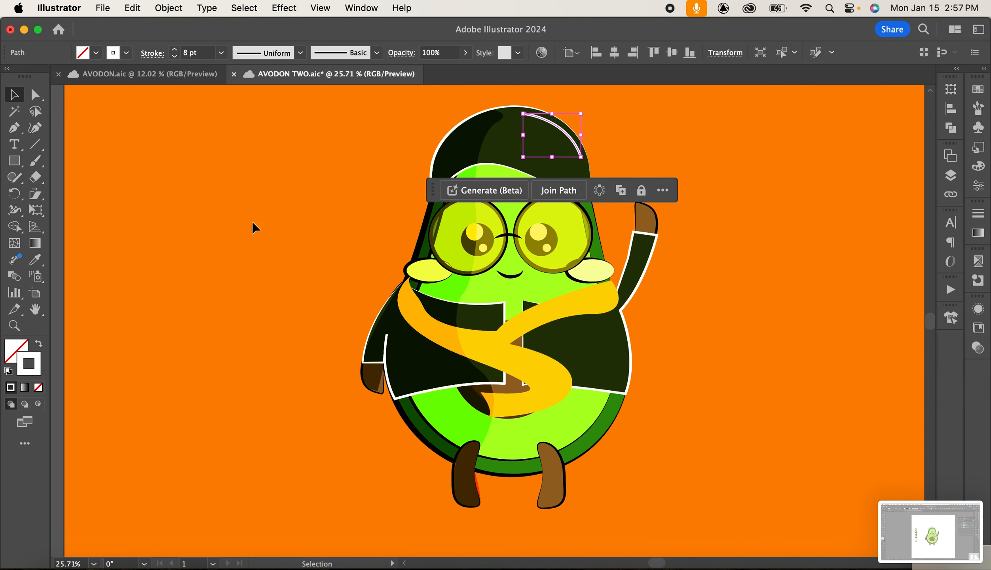
click(376, 52)
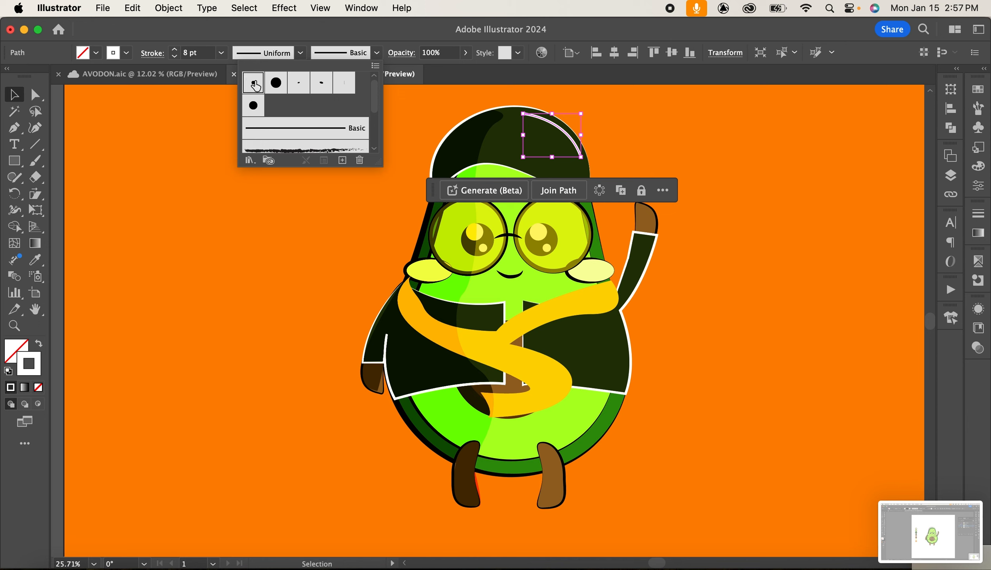
click(254, 82)
click(224, 54)
click(224, 55)
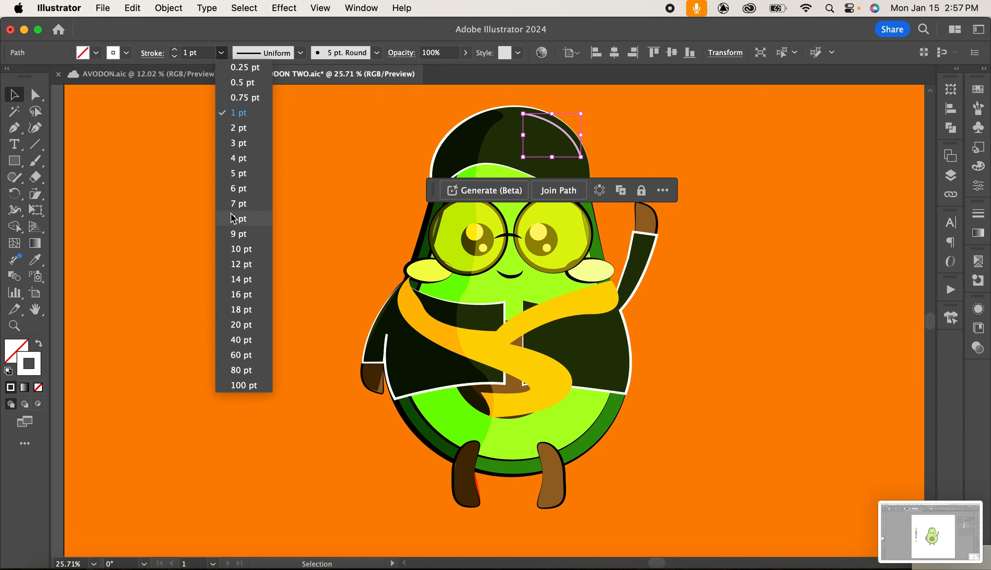
click(234, 184)
Nudge the cap highlight slightly down and to the left, then deselect it.
key(Down)
key(Down)
key(Down)
key(Down)
key(Down)
key(Down)
key(Down)
key(Down)
key(Down)
key(Down)
key(Down)
key(Down)
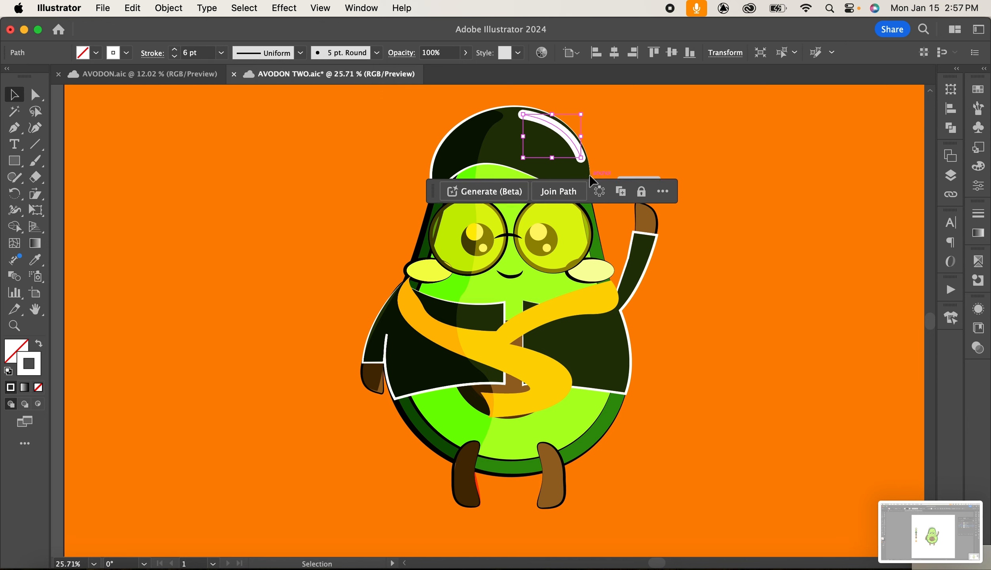
key(Left)
key(Left)
key(Left)
key(Left)
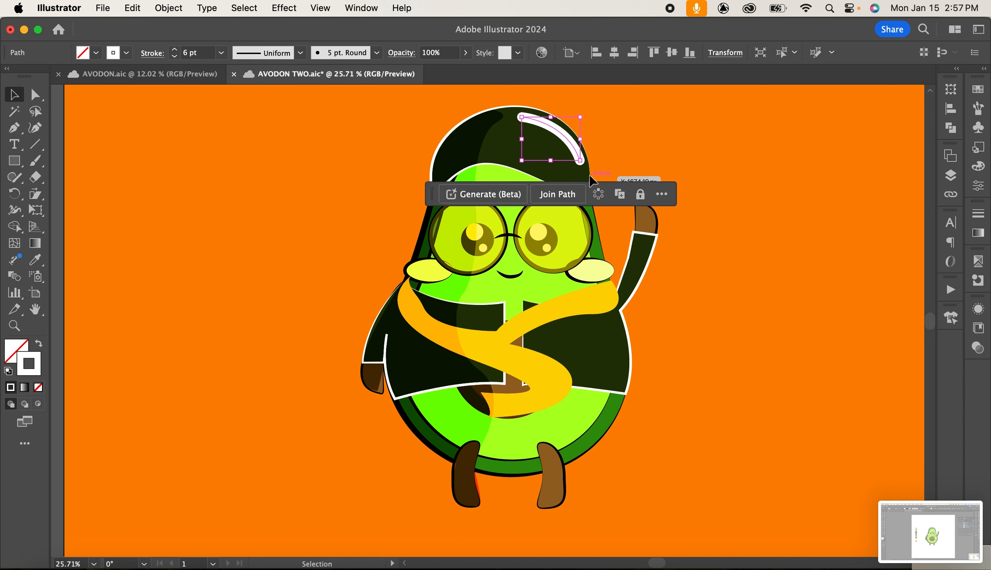
click(200, 159)
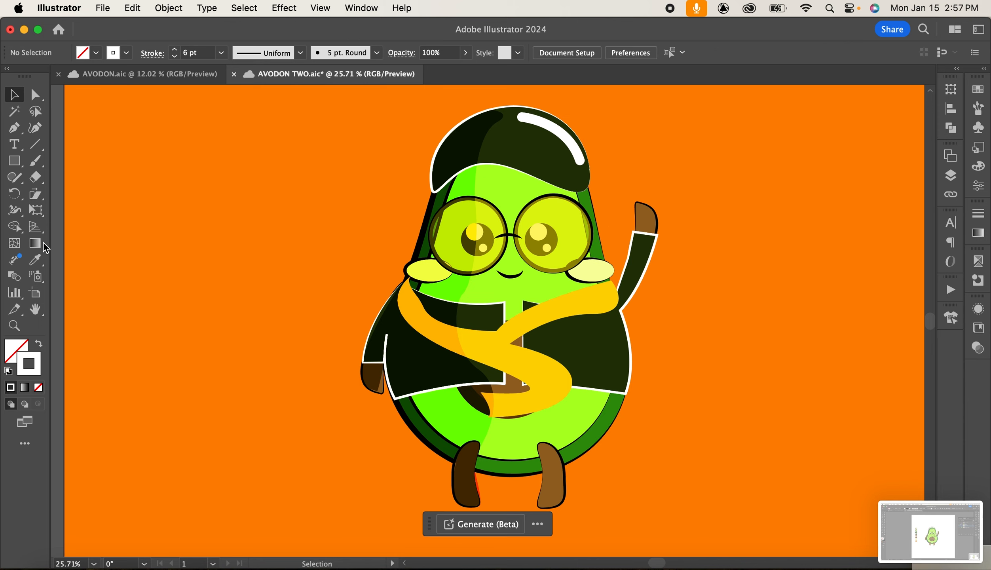
click(15, 128)
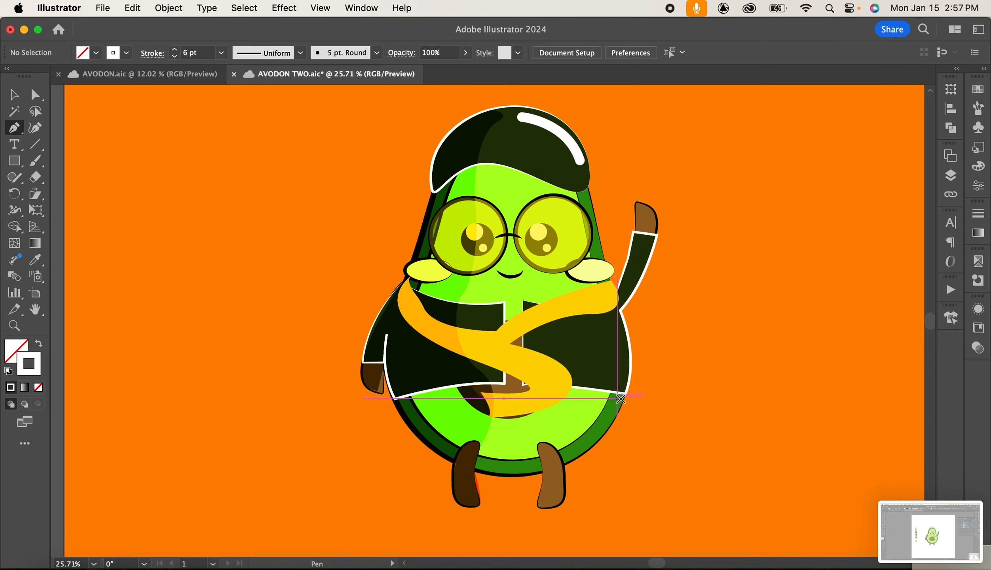
click(622, 399)
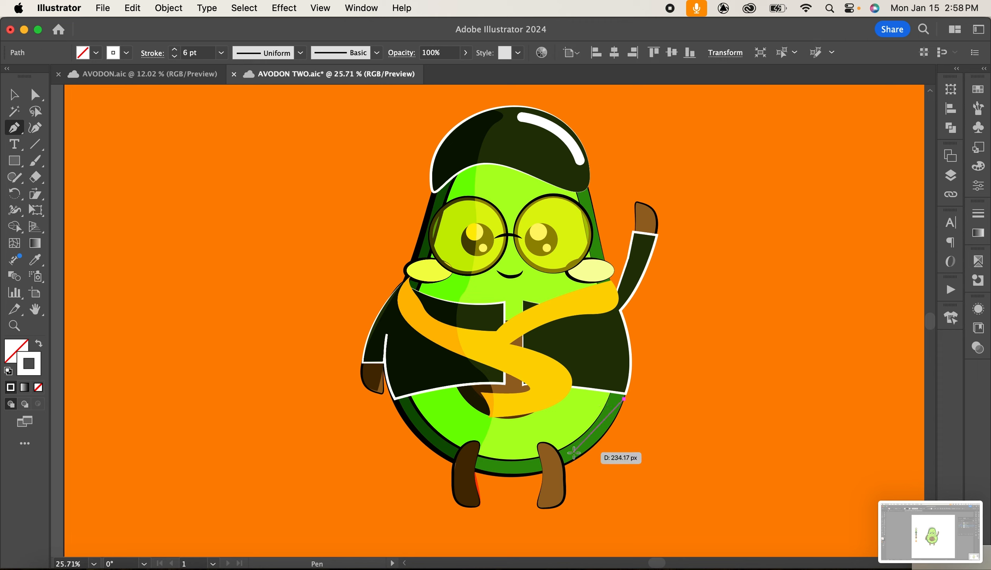
key(cmd+z)
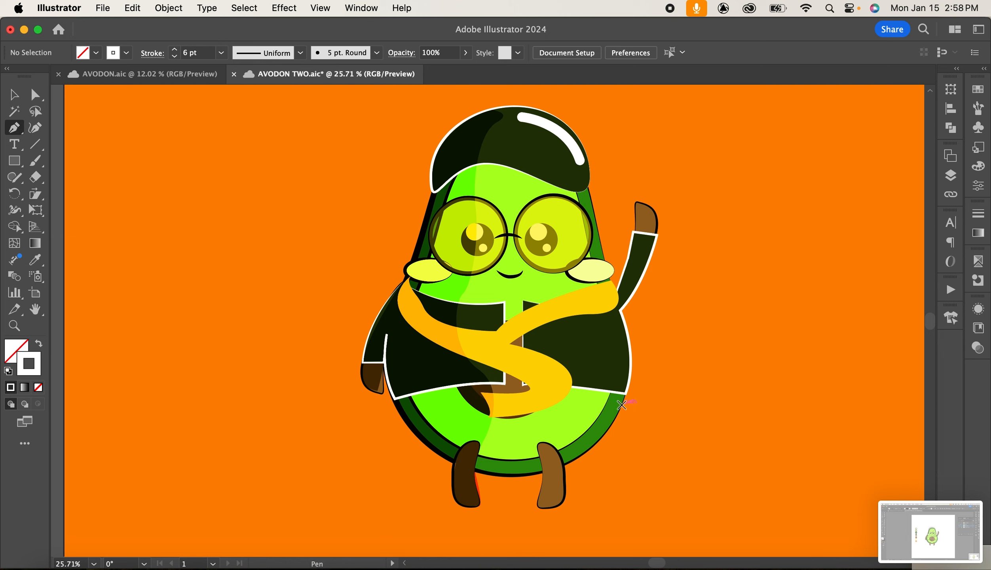
Draw a curved highlight along the avocado body's lower right edge with the Pen tool, then save the file.
click(615, 402)
click(570, 452)
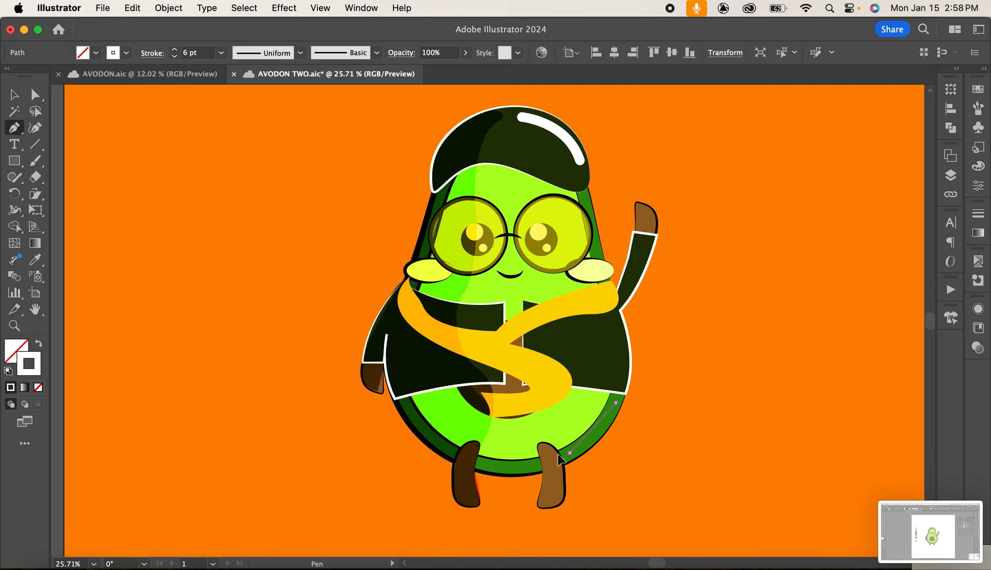
drag(545, 453, 532, 470)
key(v)
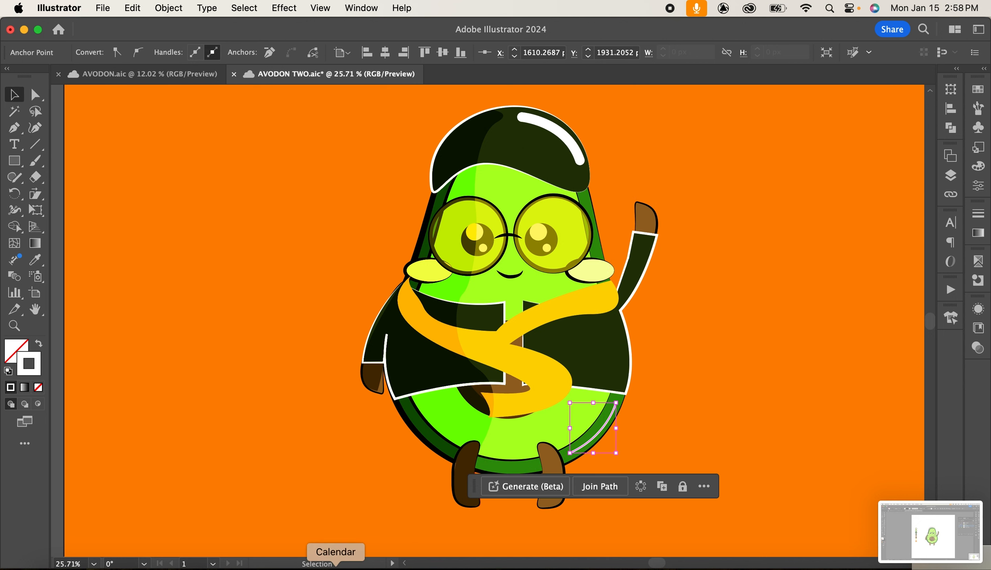
key(super+s)
click(688, 402)
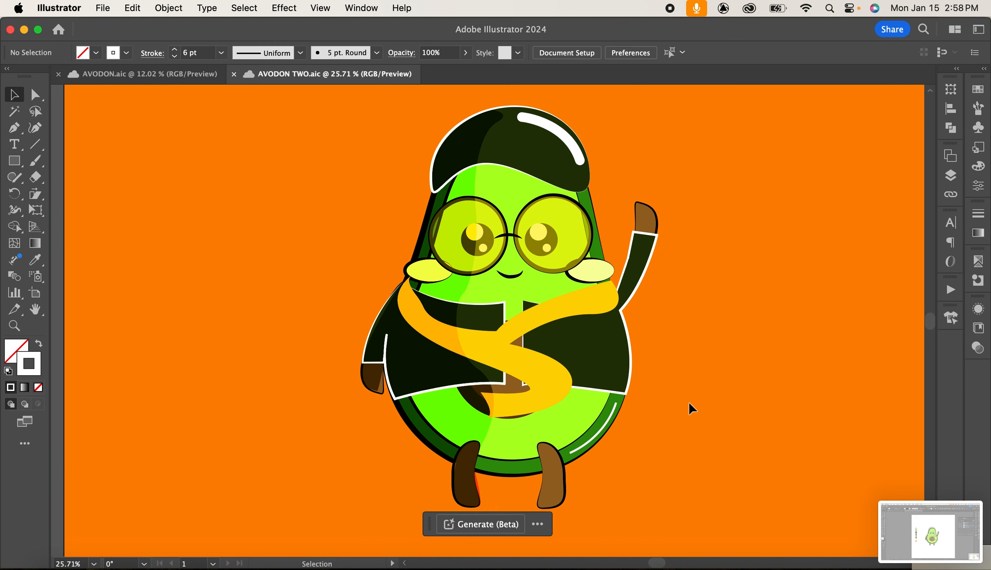
Apply the 5 pt. Round brush to the body highlight and set its stroke weight to 2 pt.
click(594, 441)
click(376, 53)
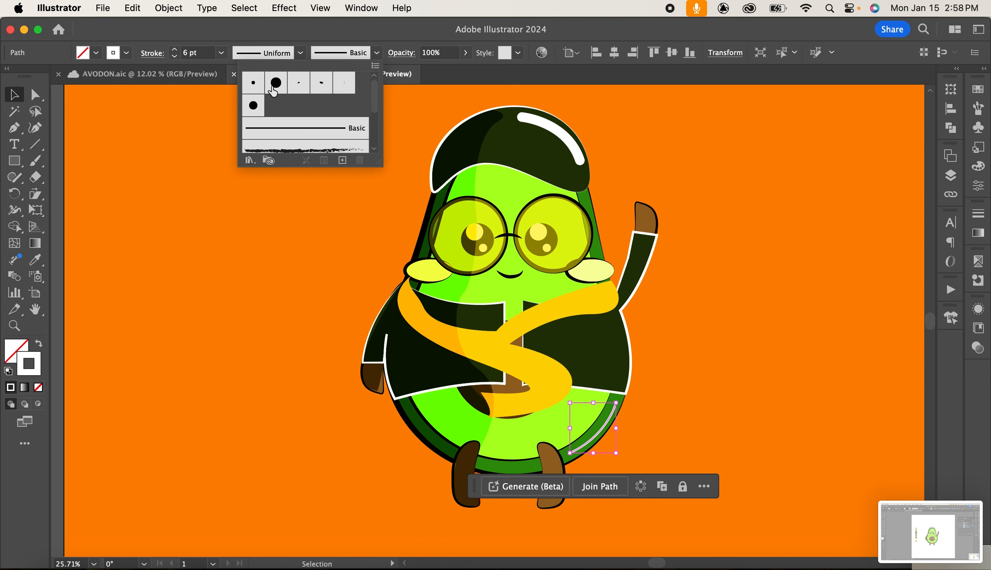
click(273, 90)
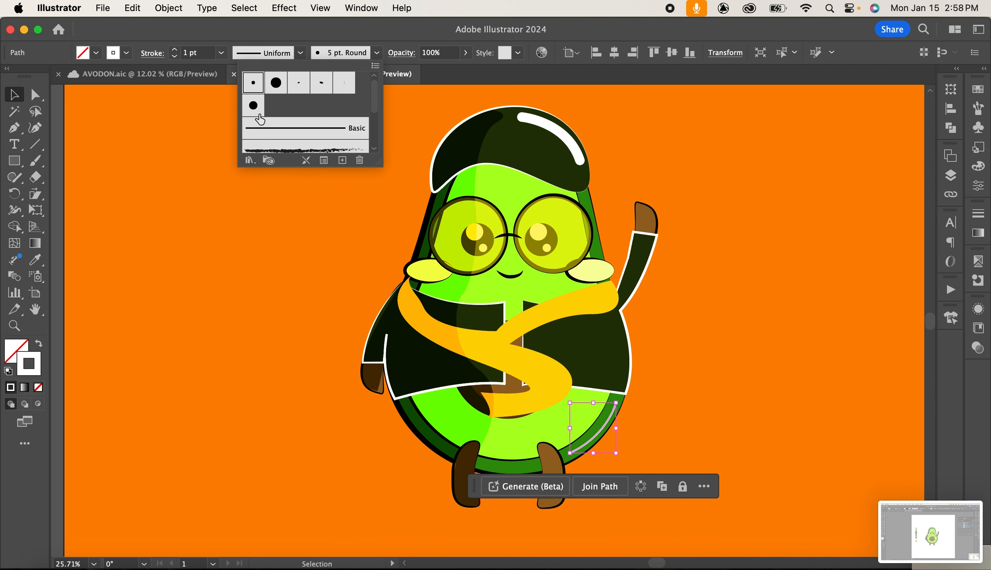
click(220, 53)
click(221, 52)
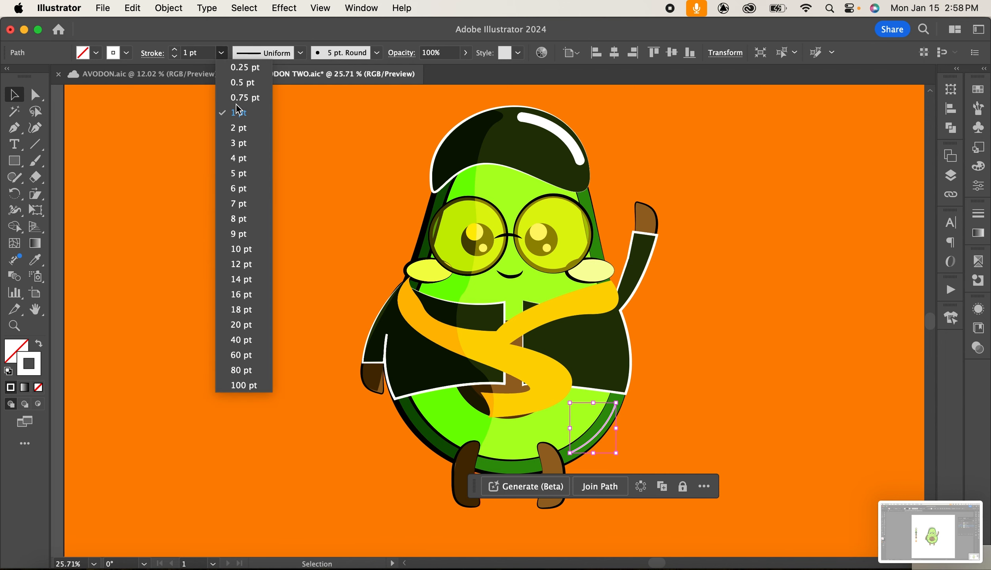
click(239, 158)
click(221, 53)
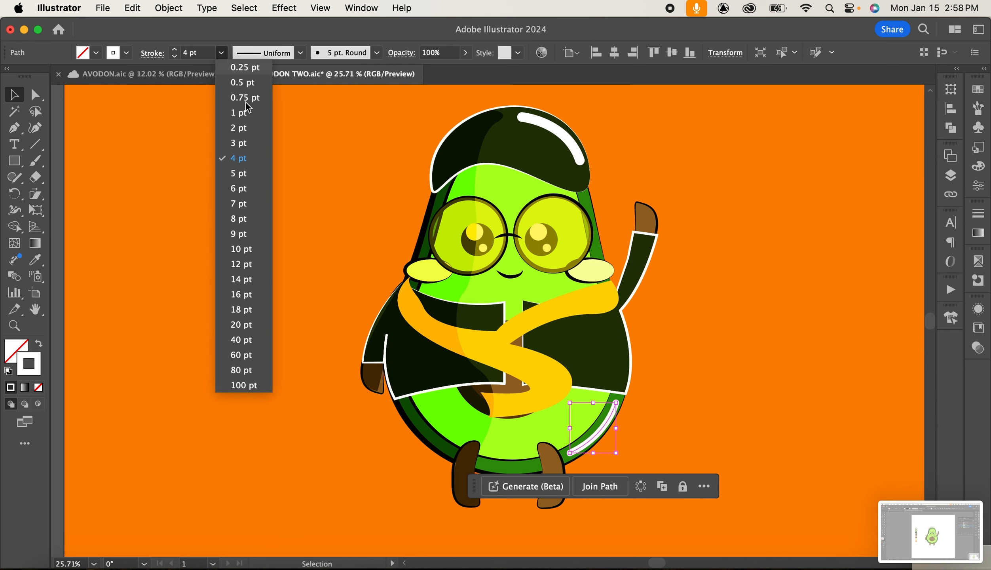
click(239, 127)
click(720, 303)
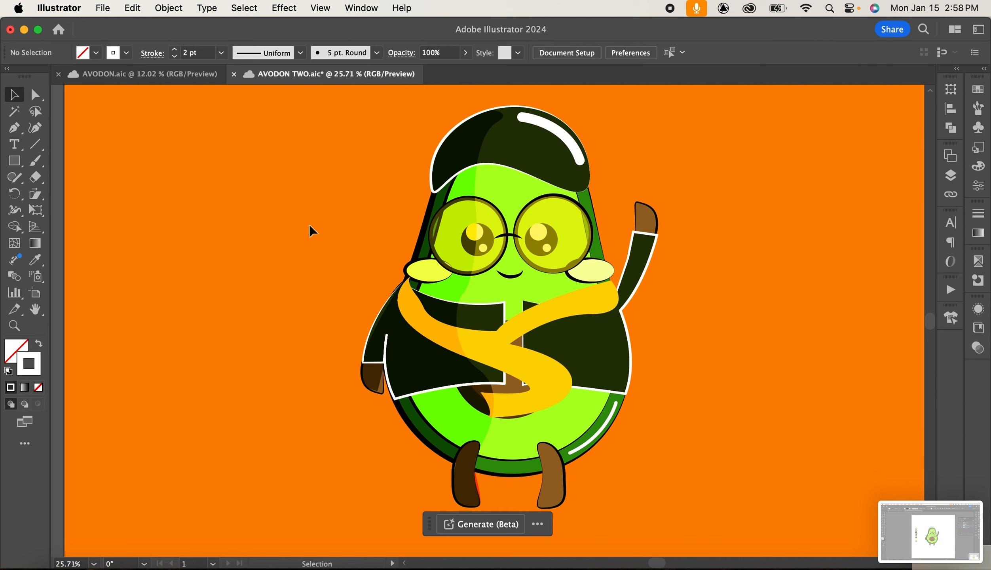
Draw a small highlight curve along the raised hand's right edge with the Pen tool and nudge it upward.
click(14, 127)
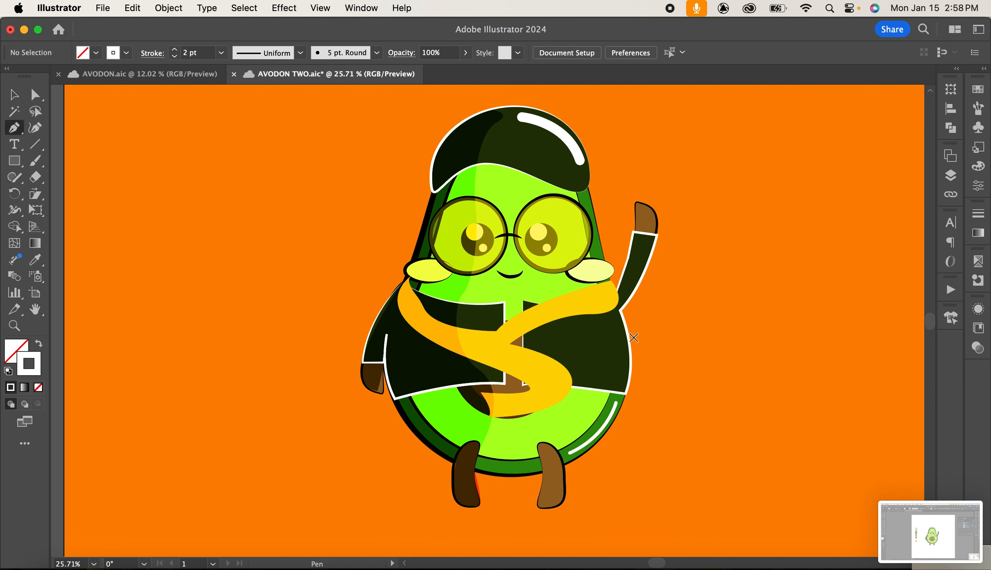
click(640, 206)
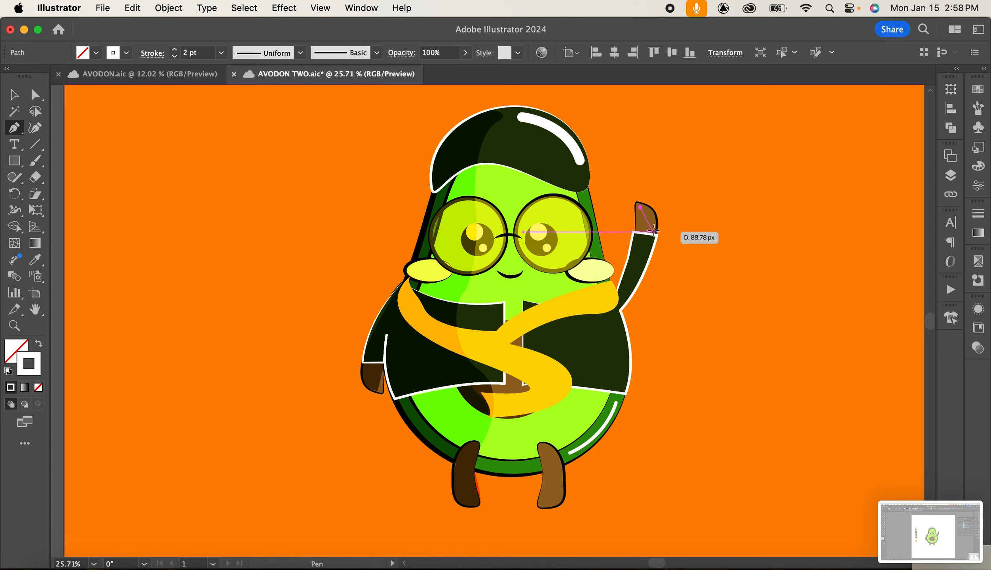
drag(652, 231, 650, 253)
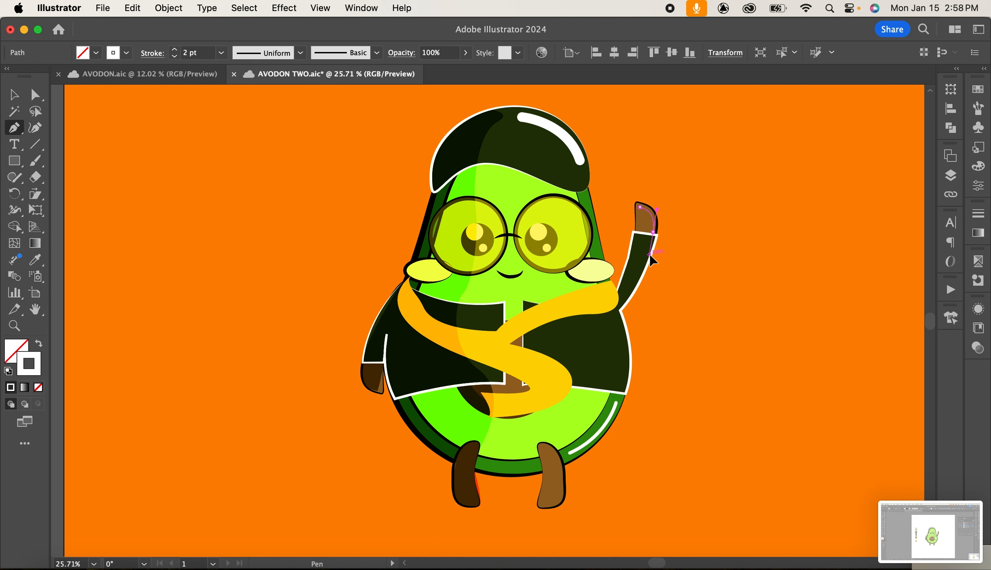
key(v)
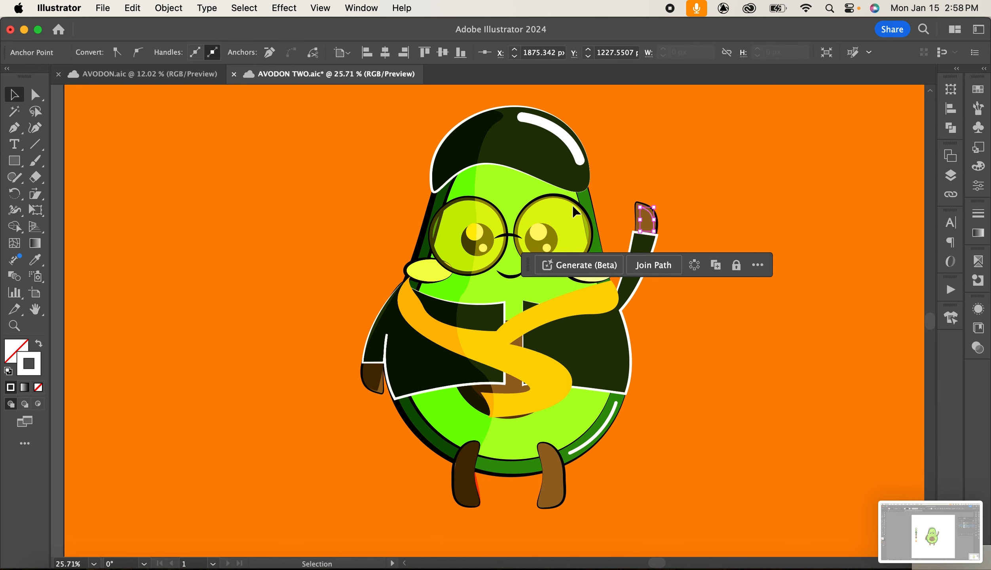
key(Up)
key(Up)
key(Up)
key(Up)
key(Up)
key(Up)
key(Up)
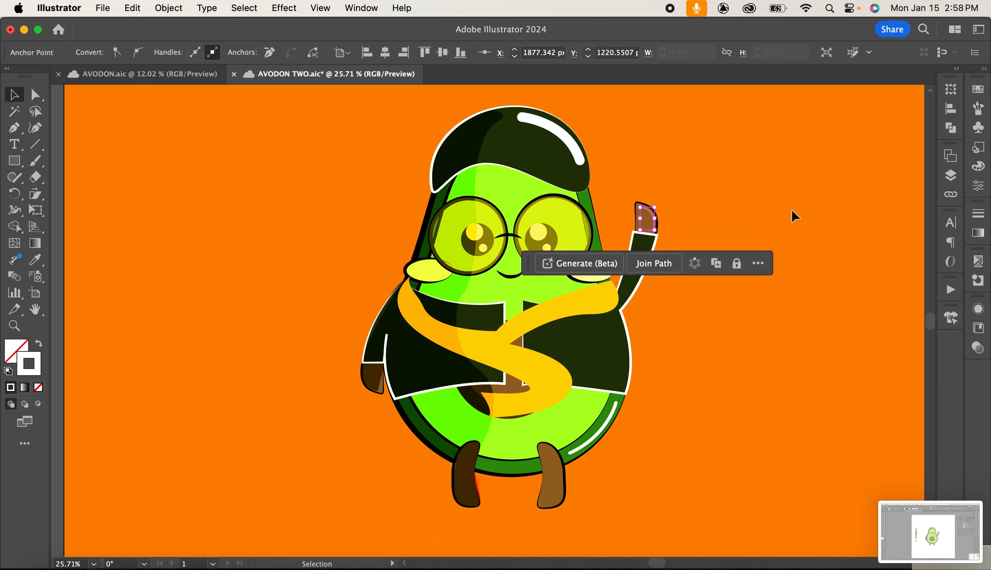
Select the hand highlight and apply the 5 pt. Round brush to it.
click(738, 211)
click(653, 220)
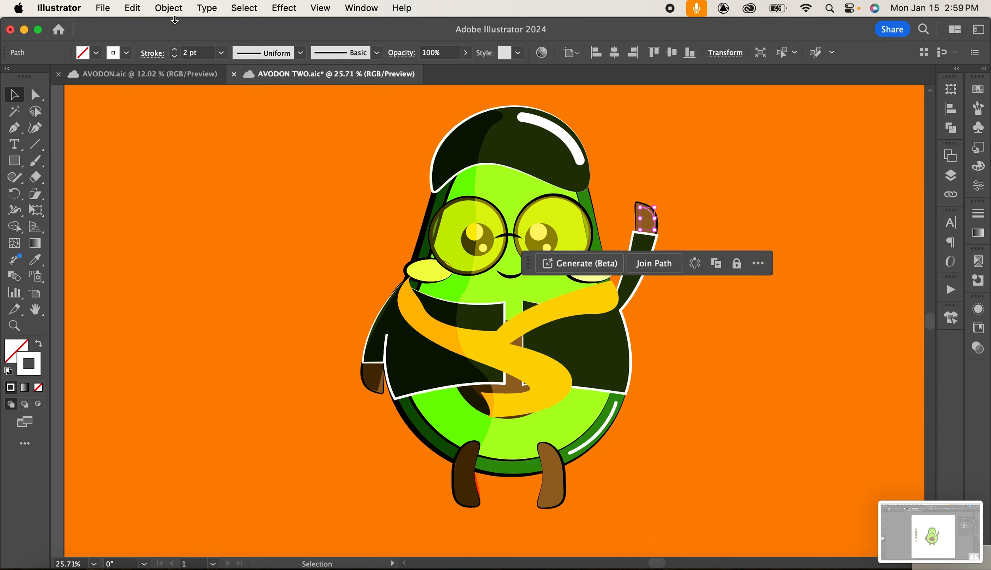
click(376, 53)
click(248, 84)
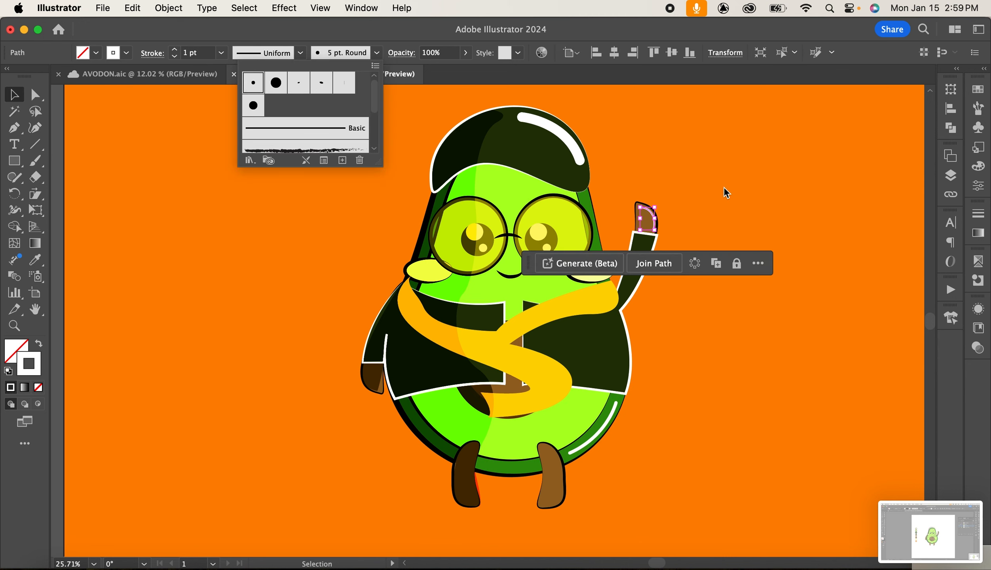
click(838, 473)
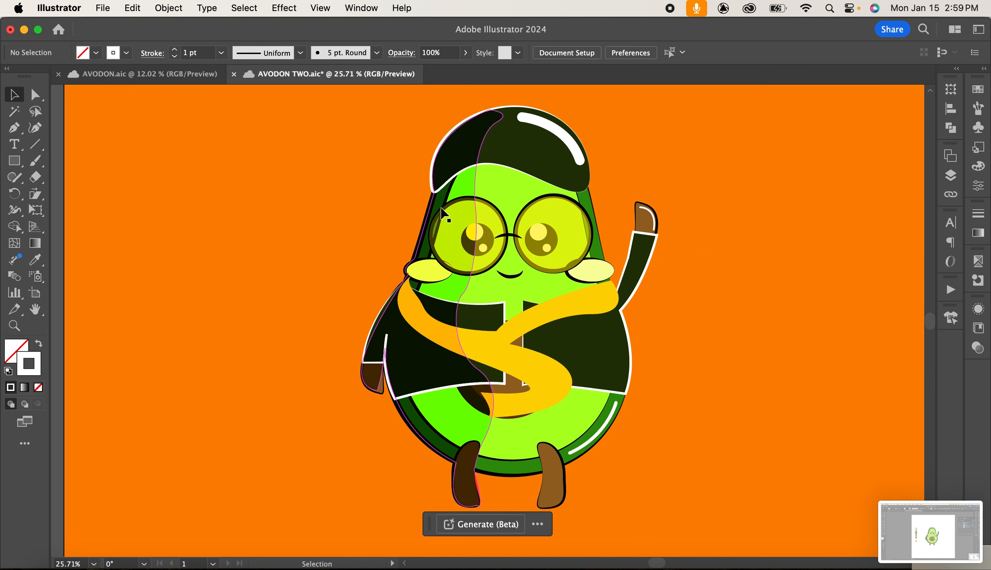
Draw a curved highlight along the right glasses lens's outer edge with the Pen tool, undoing a stray anchor point.
key(p)
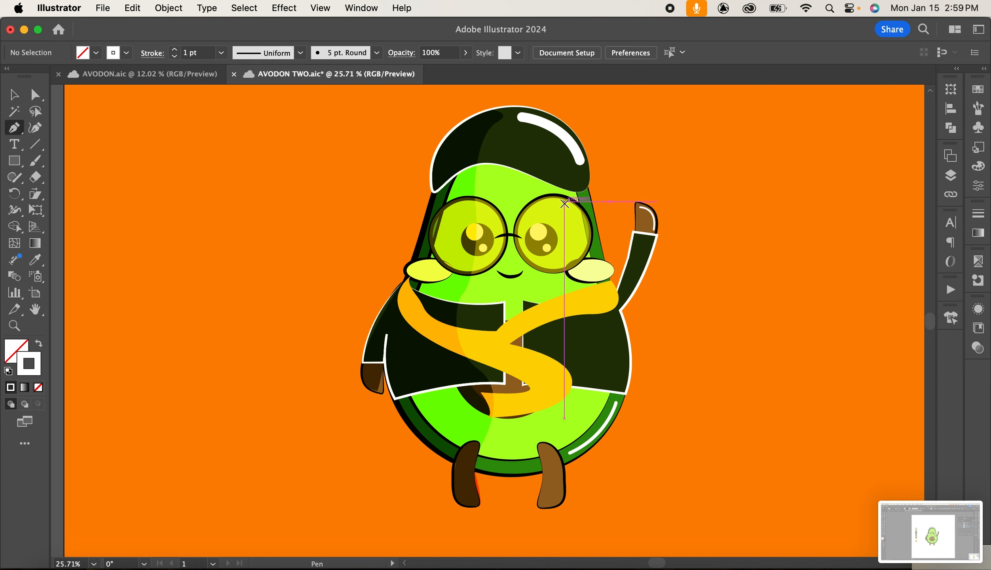
drag(564, 203, 569, 283)
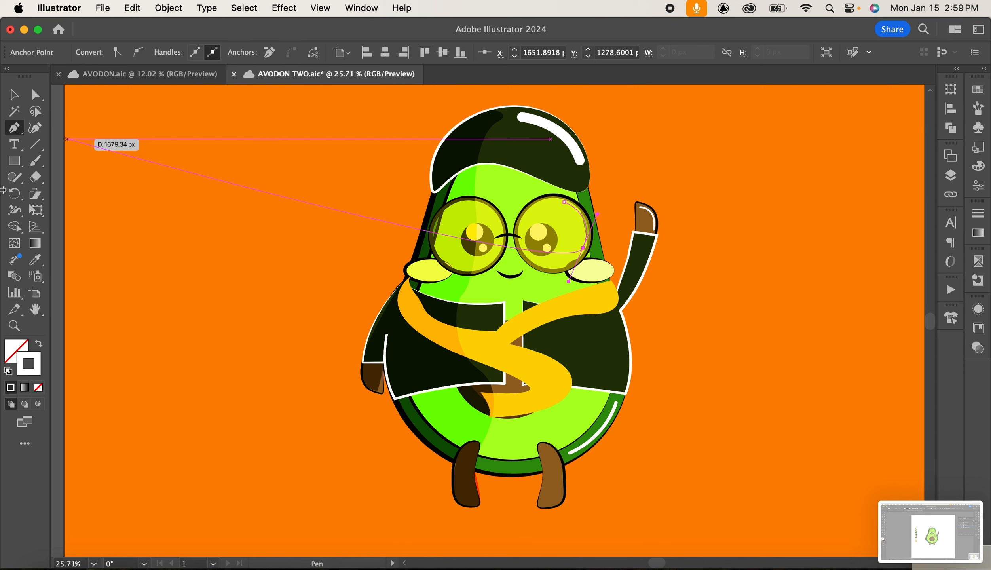
click(199, 321)
click(14, 94)
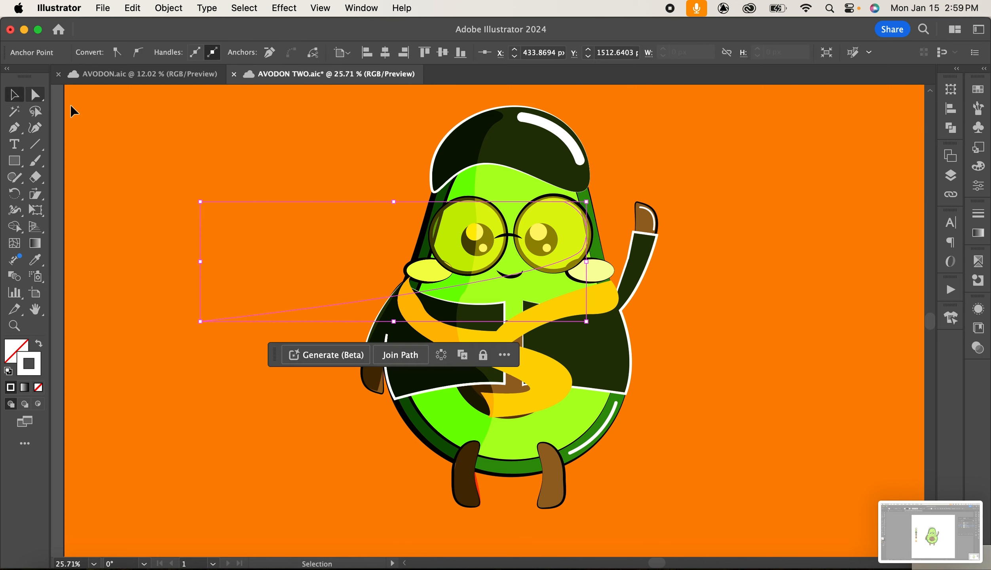
key(super+z)
click(165, 275)
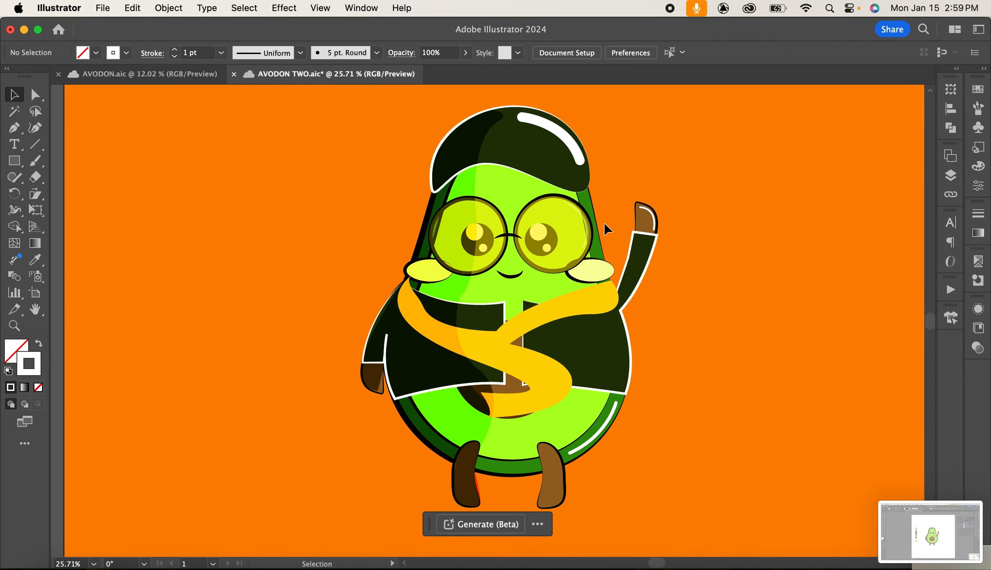
Set the lens highlight's stroke weight to 4 pt and apply the 5 pt. Round brush.
click(585, 225)
click(225, 54)
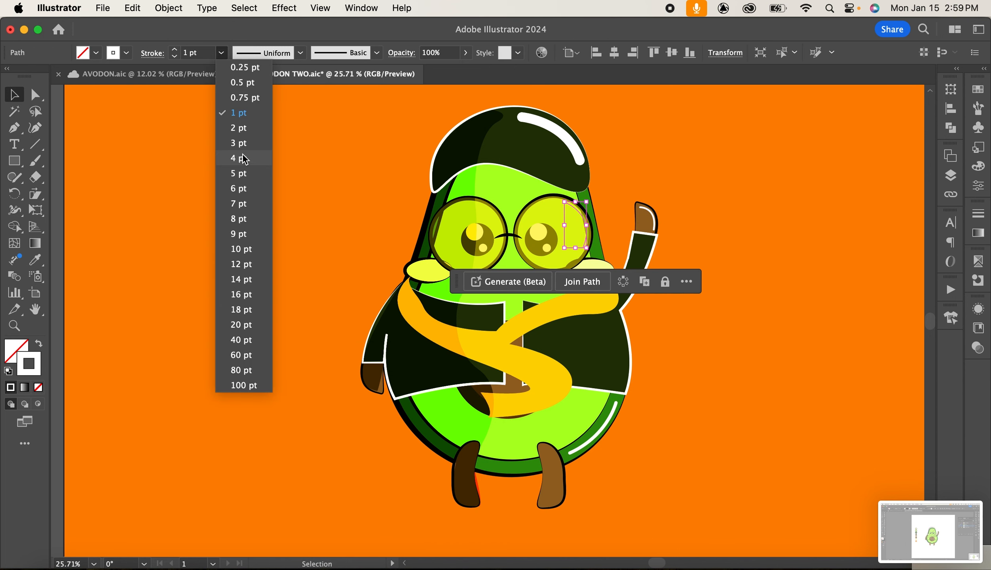
click(242, 157)
click(375, 54)
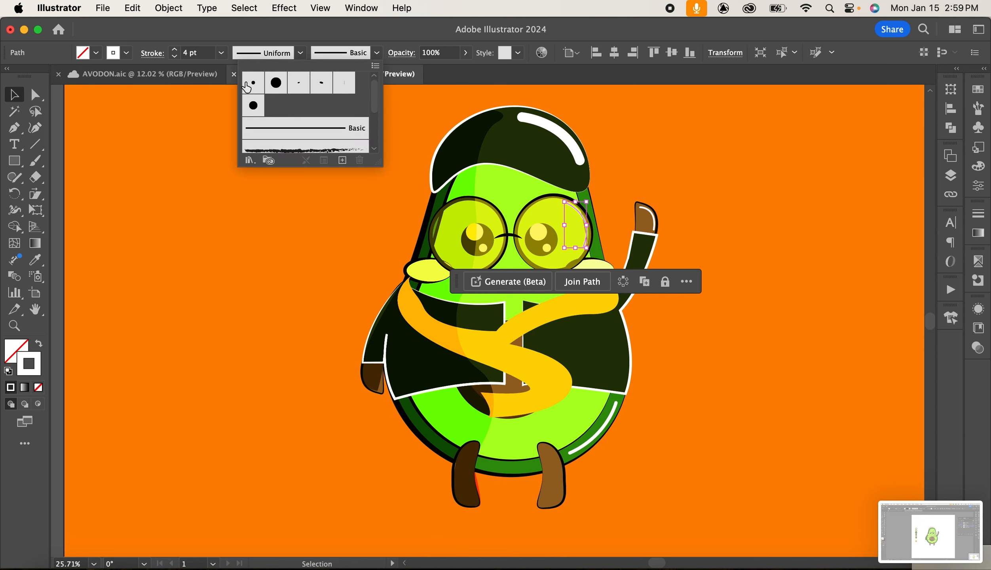
click(253, 84)
click(278, 217)
click(861, 226)
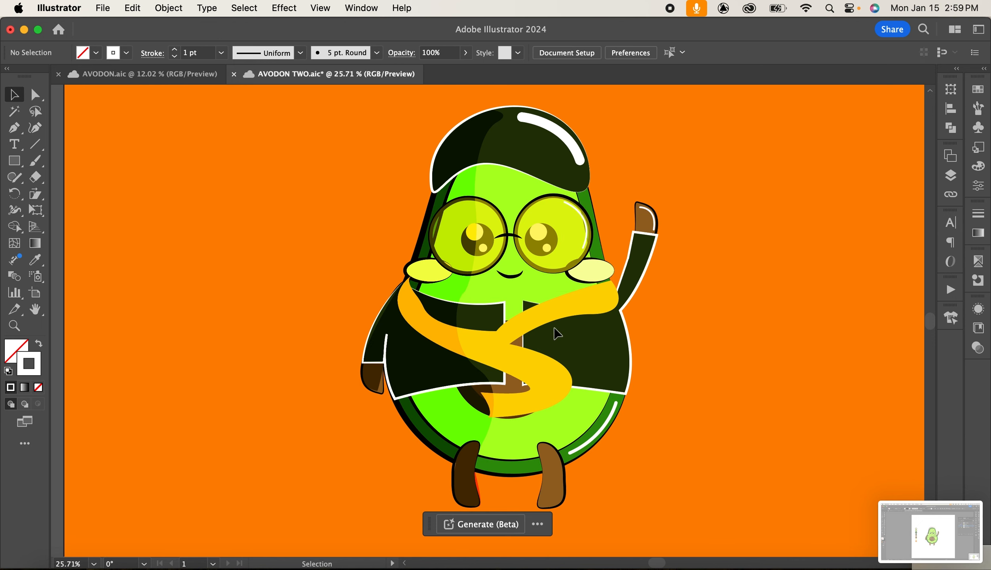
Draw a curved highlight along the upper edge of the scarf's right band with the Pen tool.
key(p)
click(611, 291)
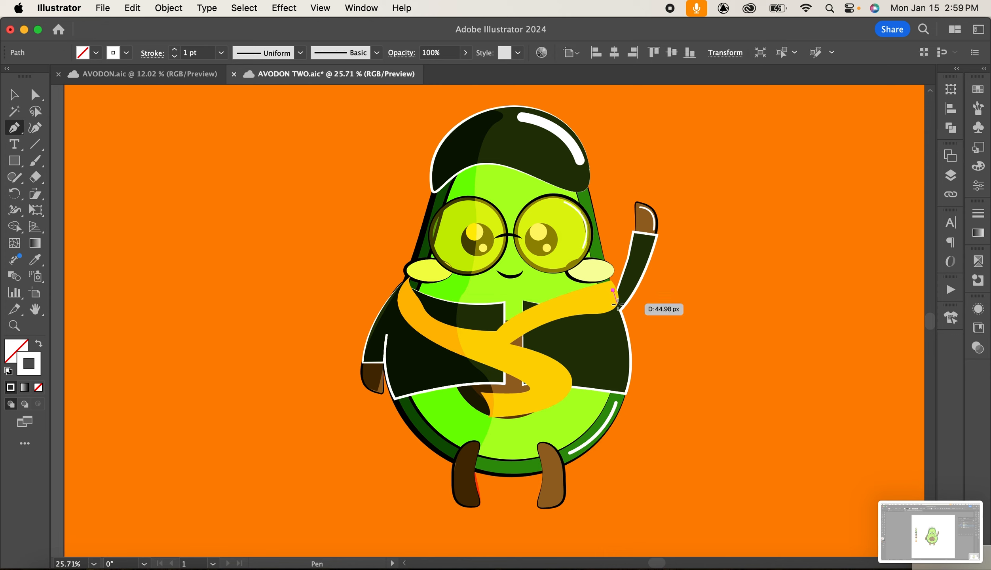
drag(610, 308, 595, 312)
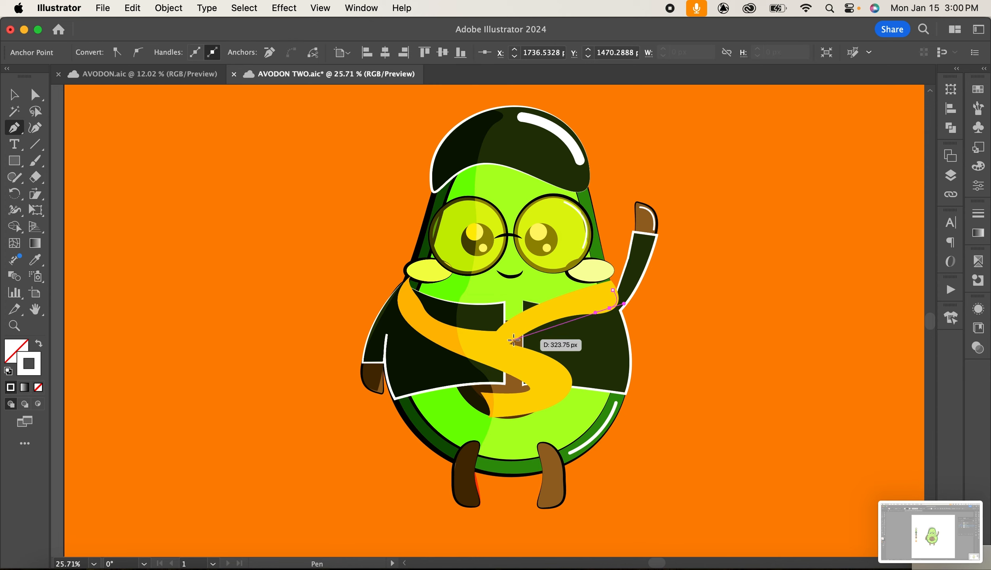
drag(506, 340, 471, 380)
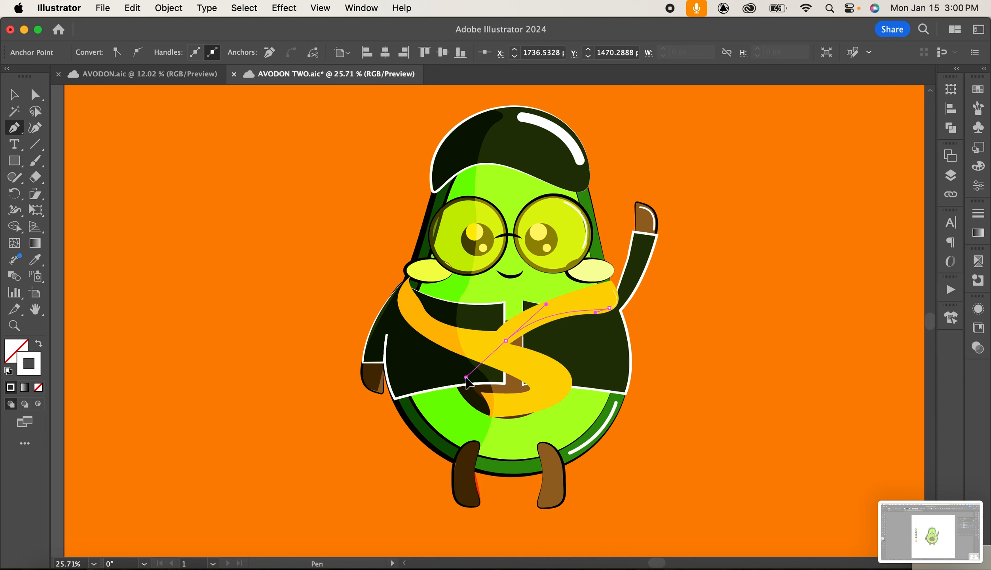
key(v)
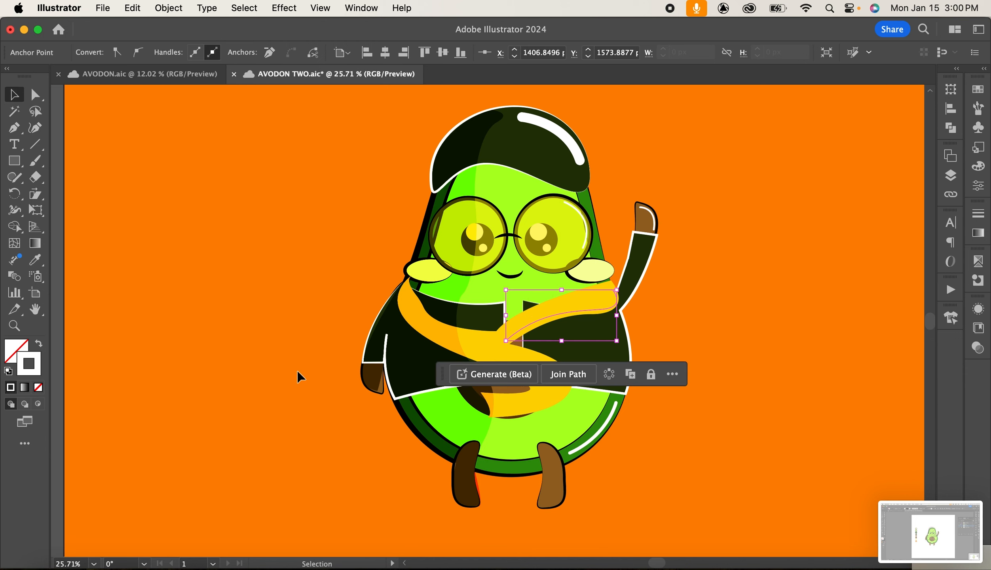
click(285, 315)
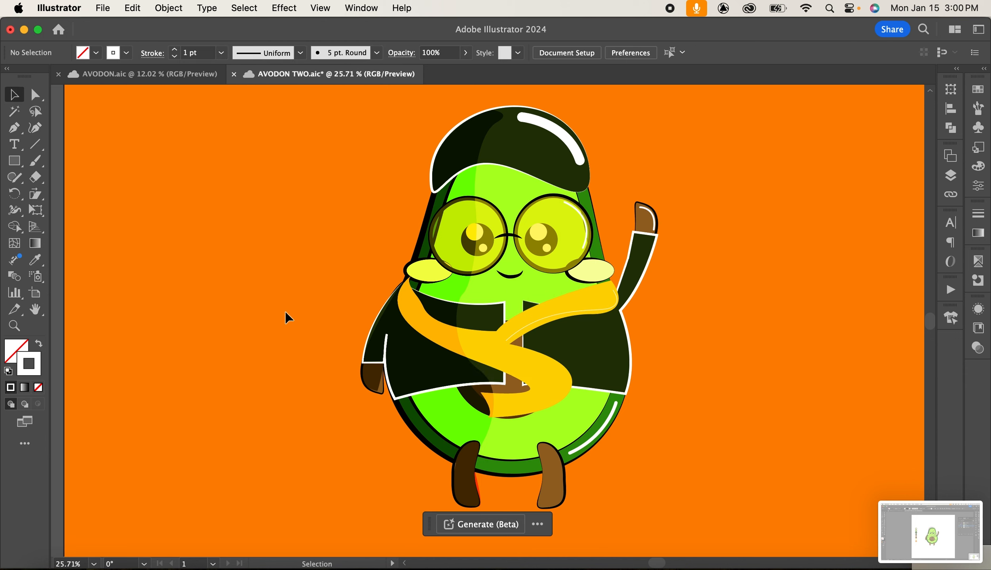
Apply the 5 pt. Round brush to the scarf highlight and set its stroke weight to 2 pt.
click(538, 322)
click(324, 60)
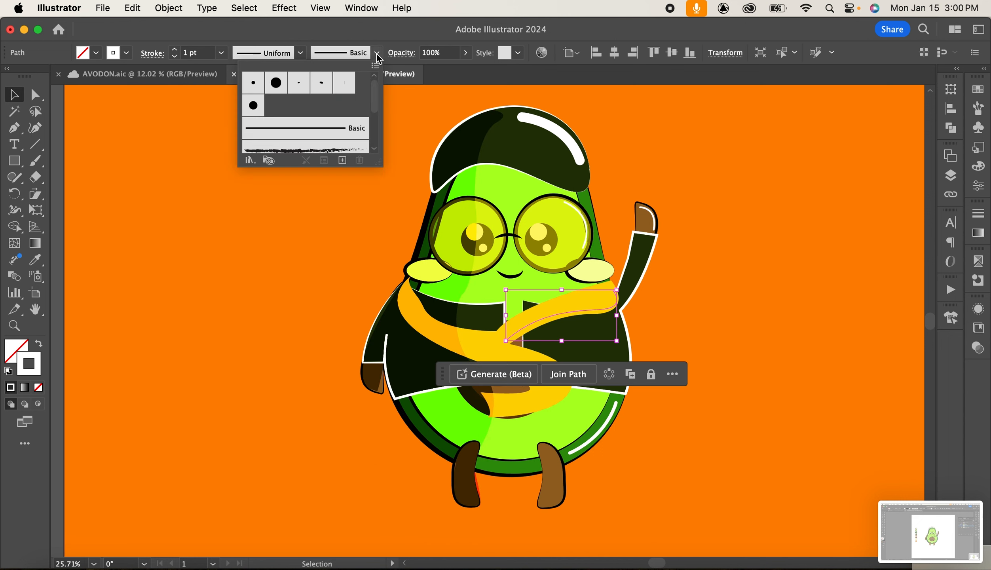
click(257, 91)
click(222, 53)
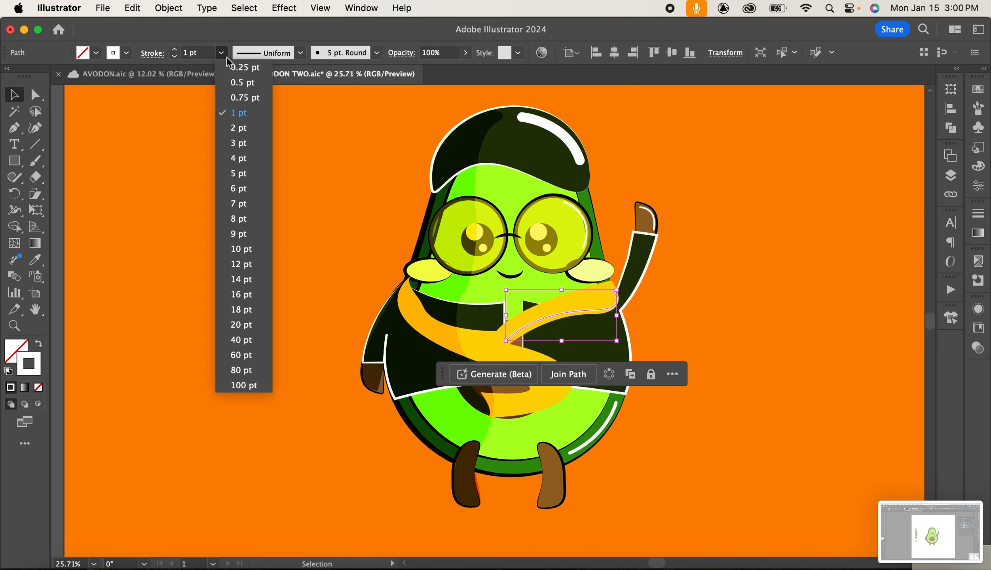
click(251, 129)
Give the scarf highlight a tapered width profile and deselect it.
click(299, 53)
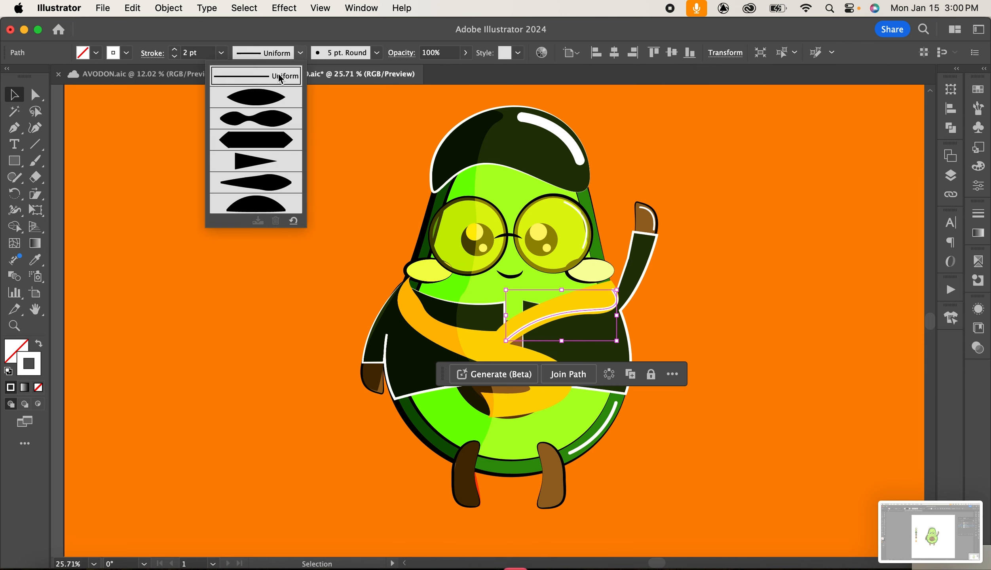
click(260, 99)
click(746, 199)
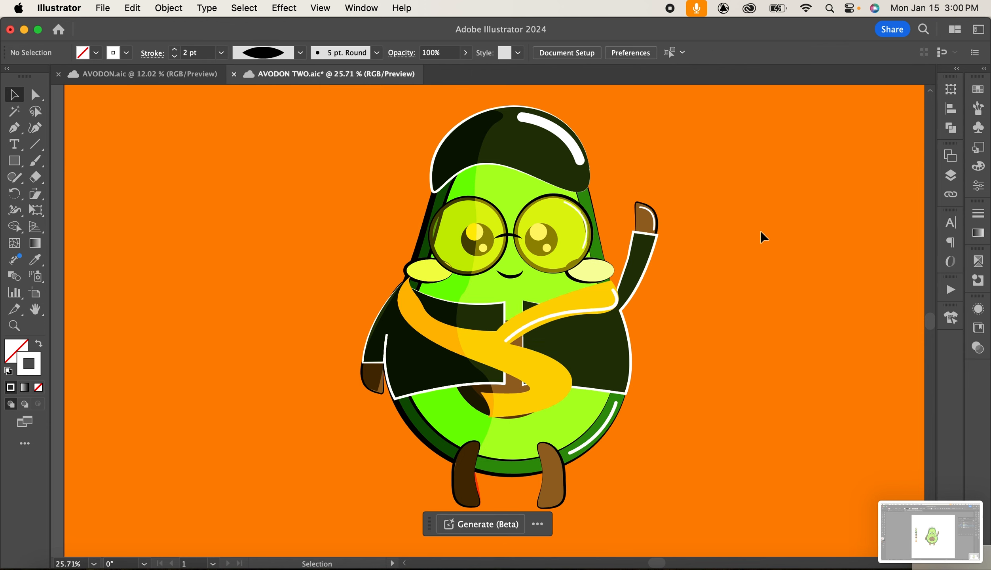
Place a Pen anchor point near the shirt's lower right edge, undoing the first attempt.
key(p)
click(620, 381)
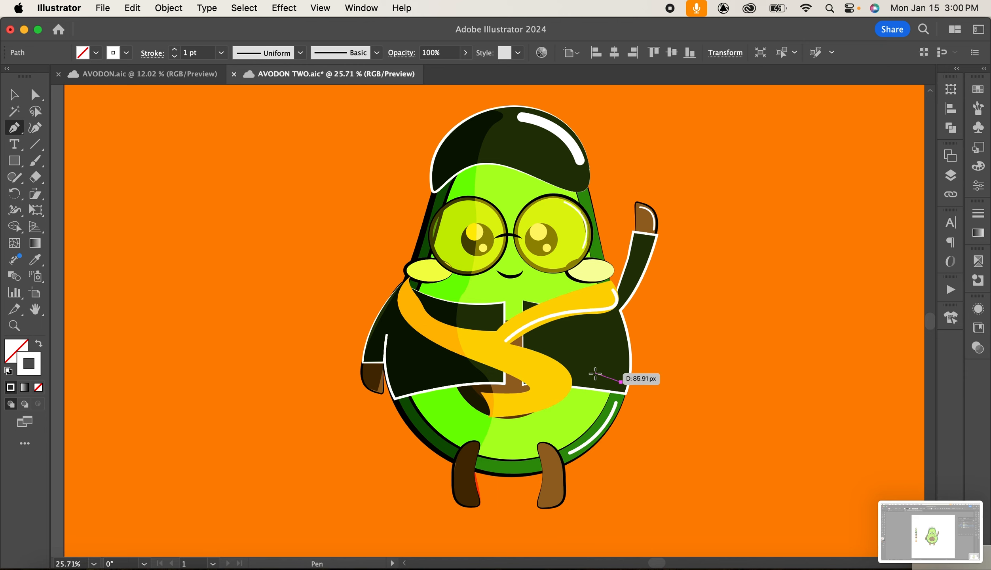
key(super+z)
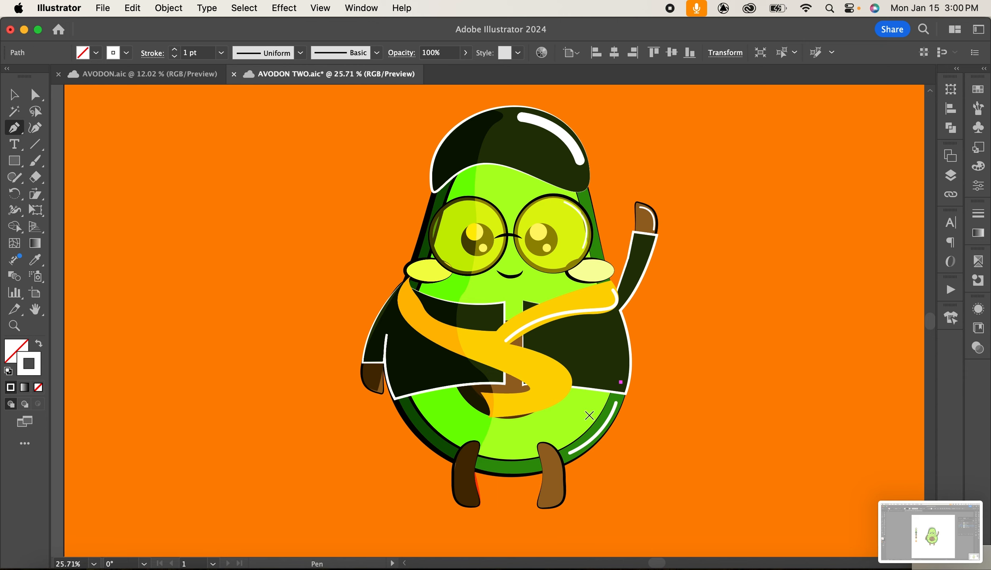
click(625, 370)
Bring the small path near the shirt's right edge to the front and set its stroke weight to 5 pt.
click(13, 94)
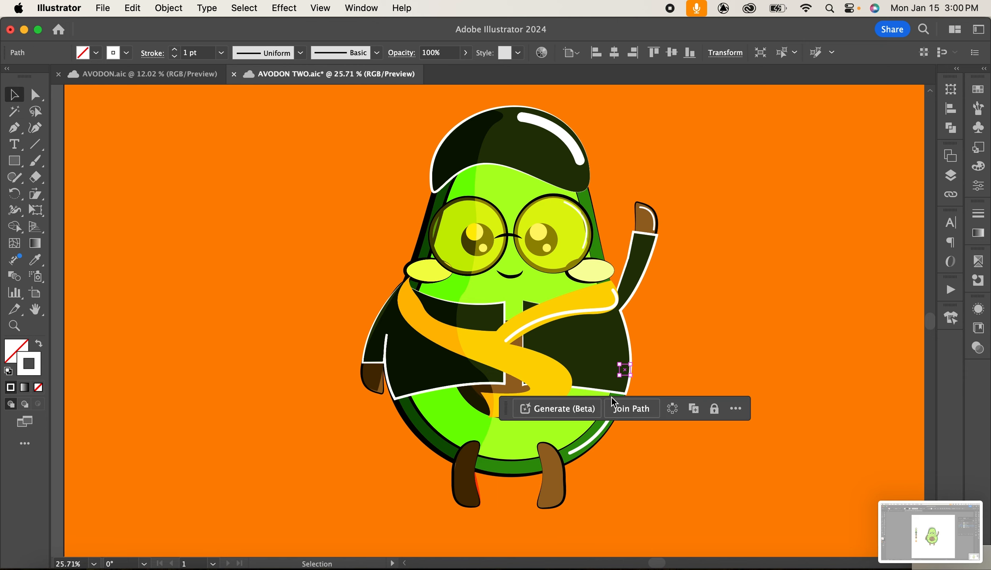
click(655, 368)
click(627, 373)
shift+click(624, 386)
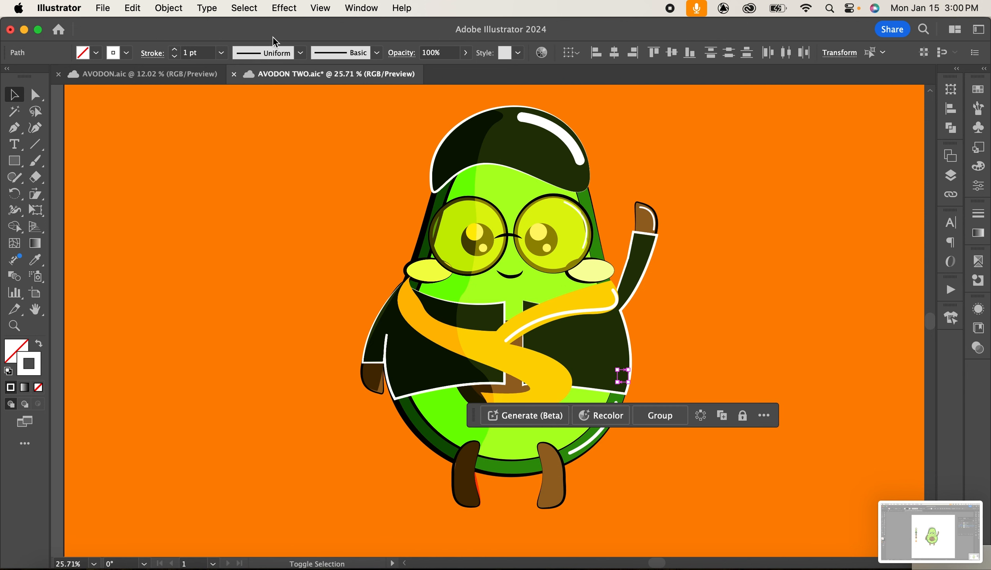
click(171, 14)
mouse_move(179, 44)
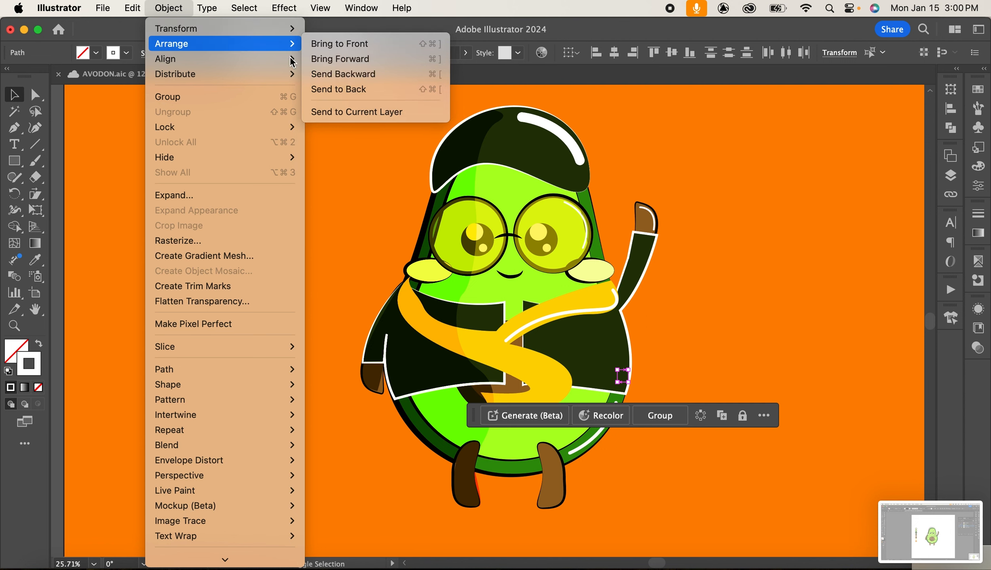
click(359, 45)
click(730, 257)
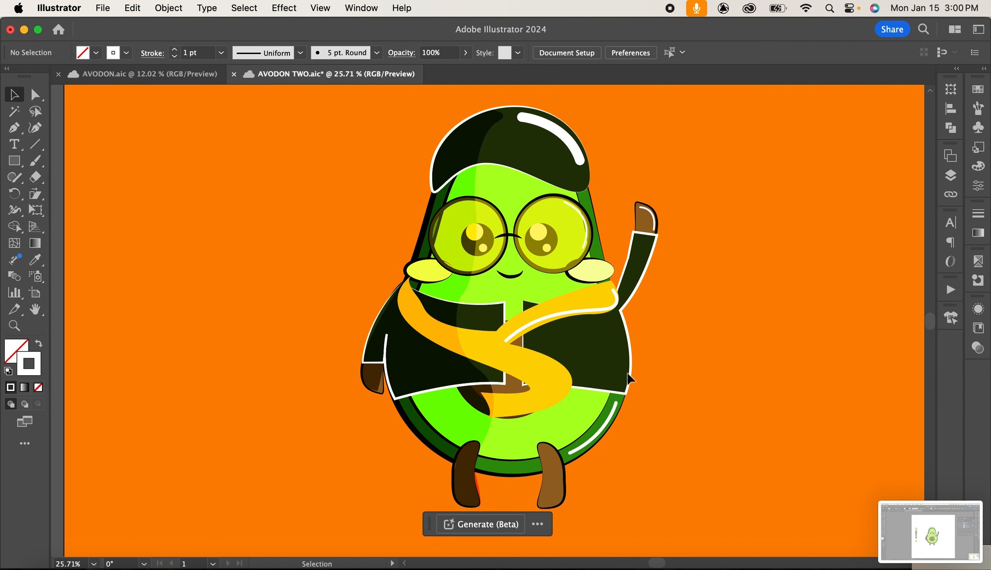
click(619, 392)
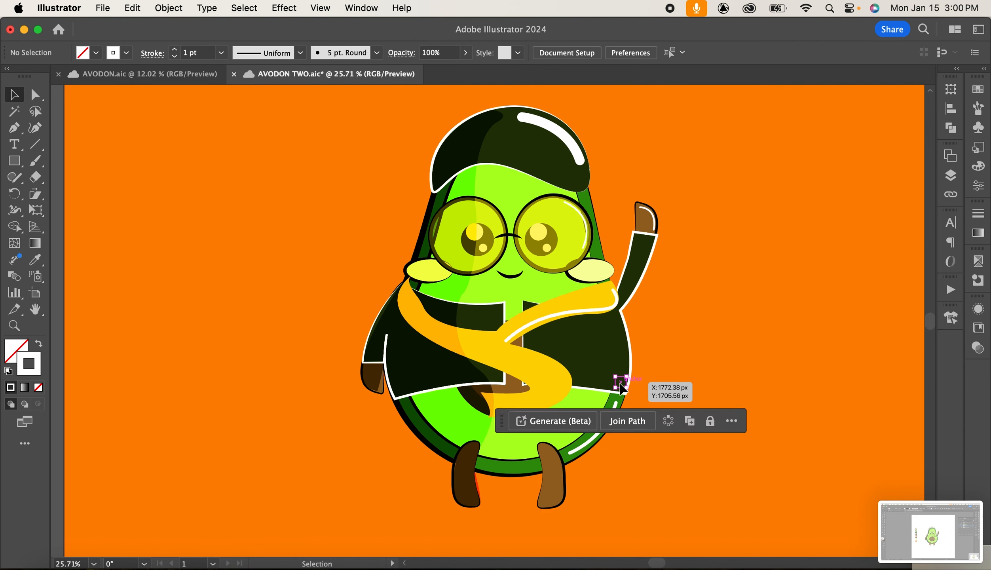
click(220, 53)
click(239, 173)
click(745, 323)
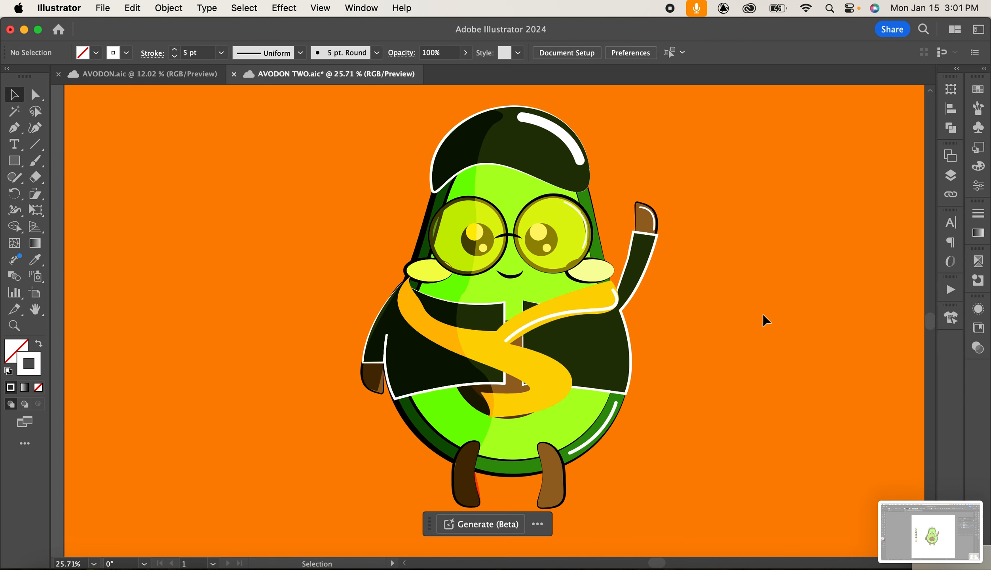
Inspect the cap highlight's stroke settings and the document's layers.
click(569, 143)
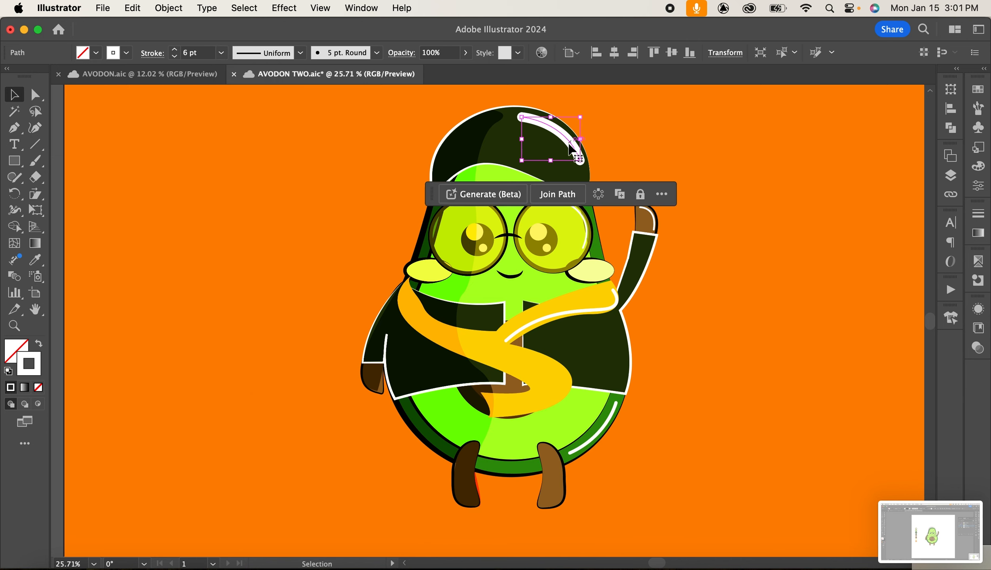
click(706, 142)
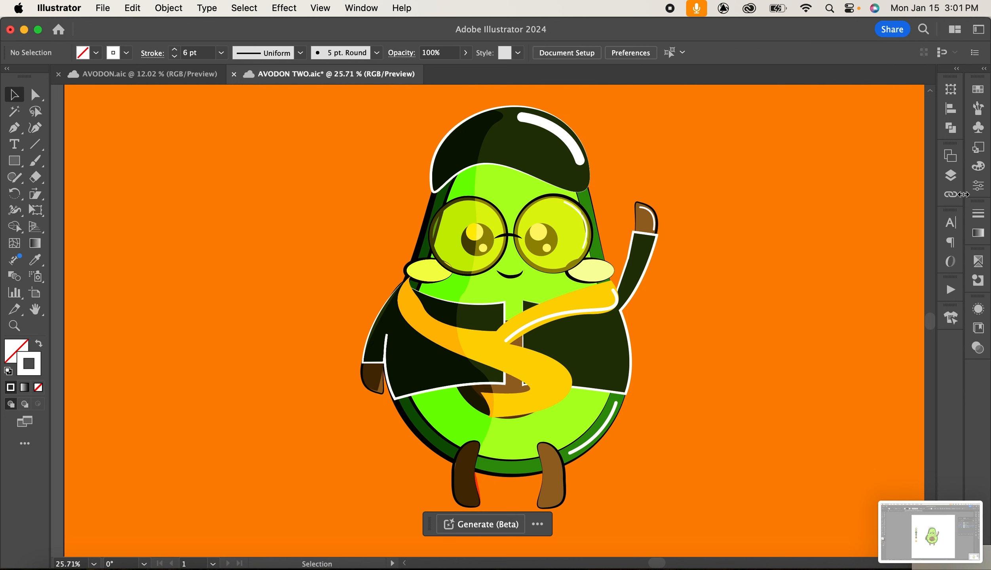
click(951, 175)
click(796, 211)
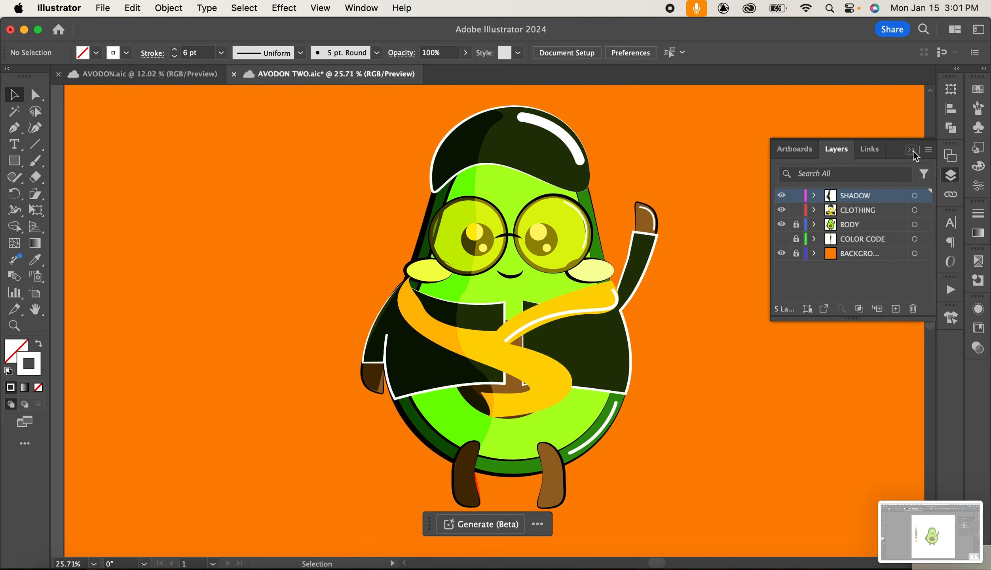
click(910, 149)
Set the outline colour of the shirt's right piece to black 000000.
click(612, 325)
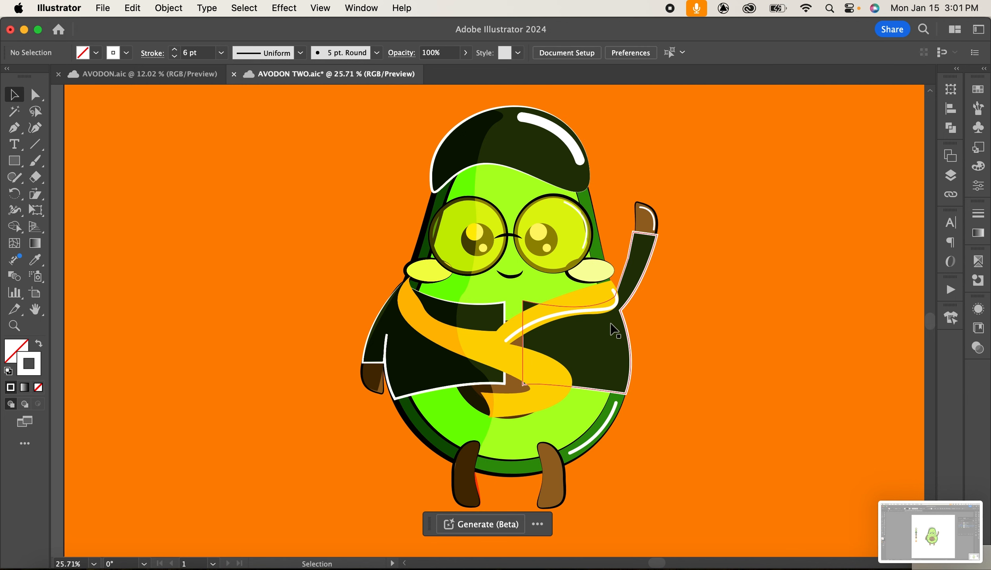
double_click(27, 372)
mouse_move(719, 347)
mouse_down()
mouse_move(654, 343)
mouse_move(629, 370)
mouse_up()
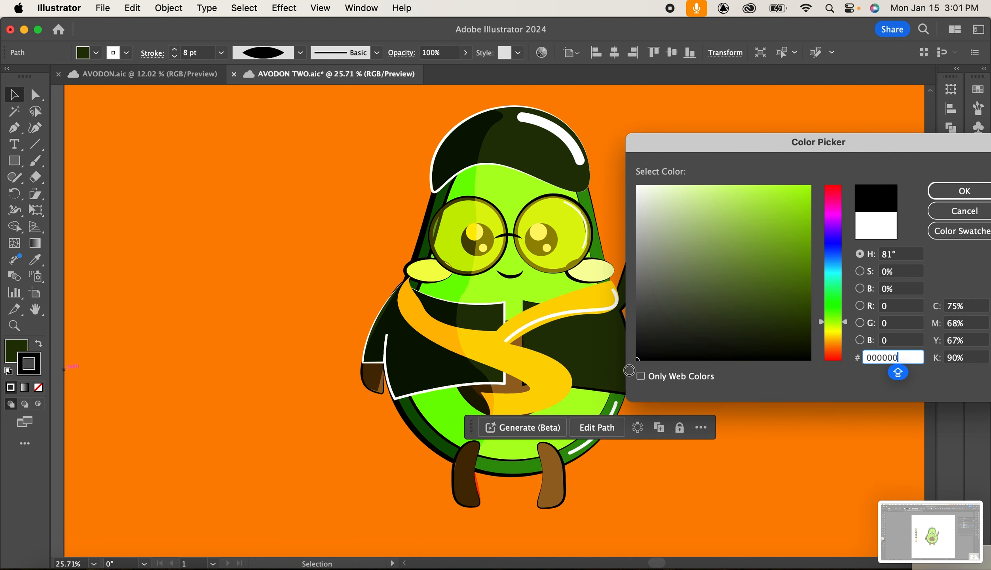
click(953, 192)
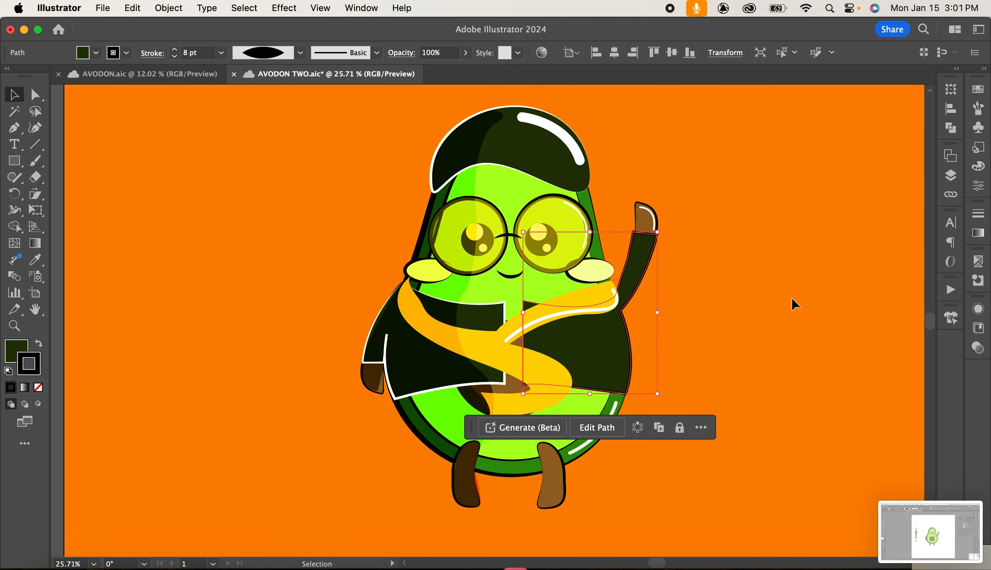
click(792, 299)
Copy the black-outlined shirt style onto the shirt's left piece with the Eyedropper.
click(486, 317)
click(36, 261)
click(604, 384)
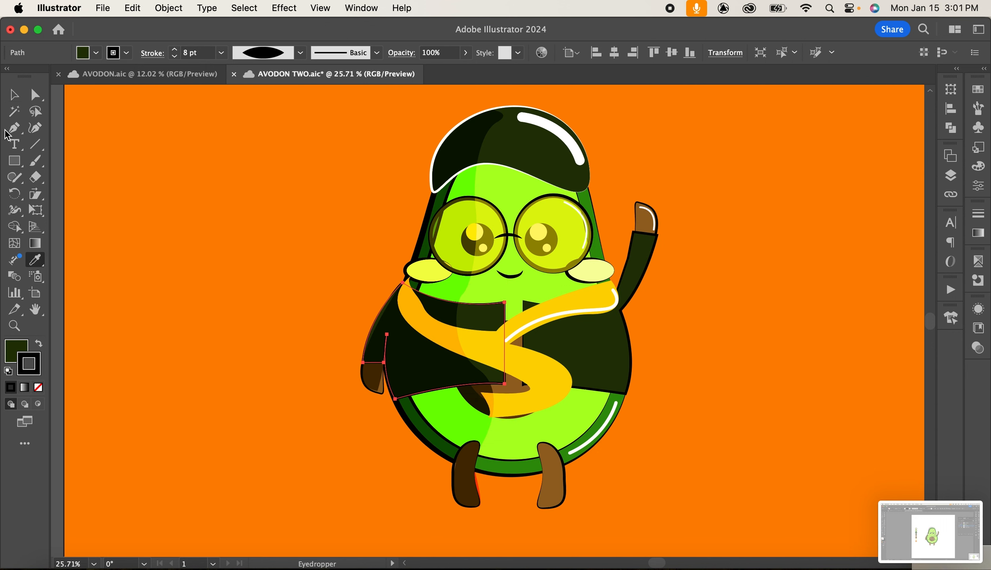
Apply the same black outline style to the cap with the Eyedropper.
click(13, 95)
click(662, 141)
click(522, 161)
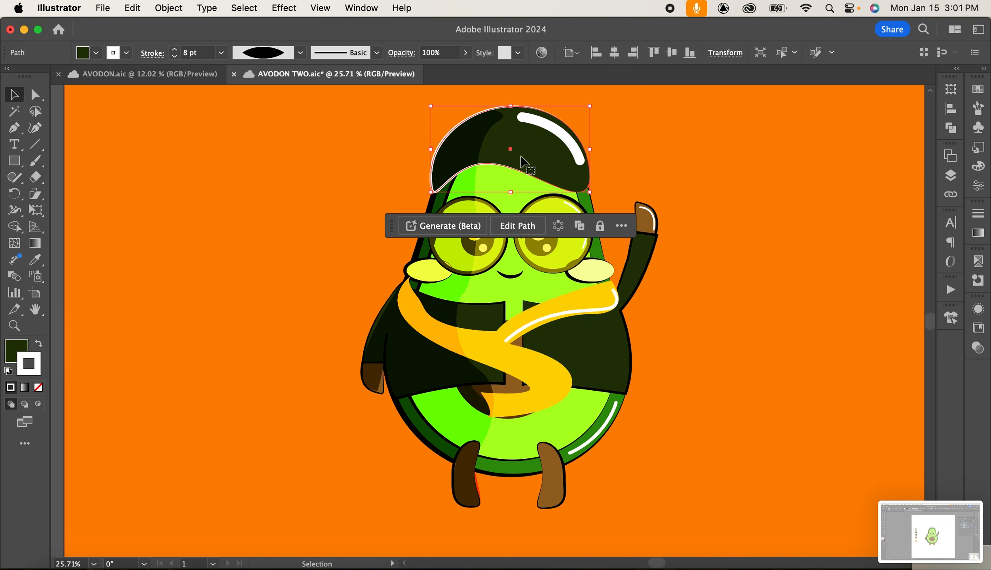
click(36, 259)
click(607, 363)
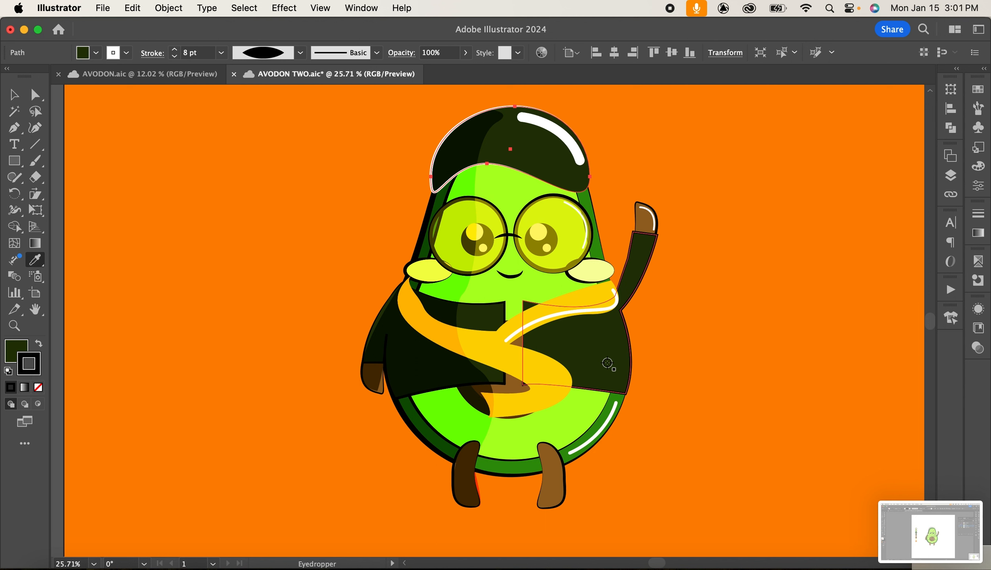
Set the cap's outline stroke weight to 14 pt and deselect it.
click(17, 109)
click(318, 191)
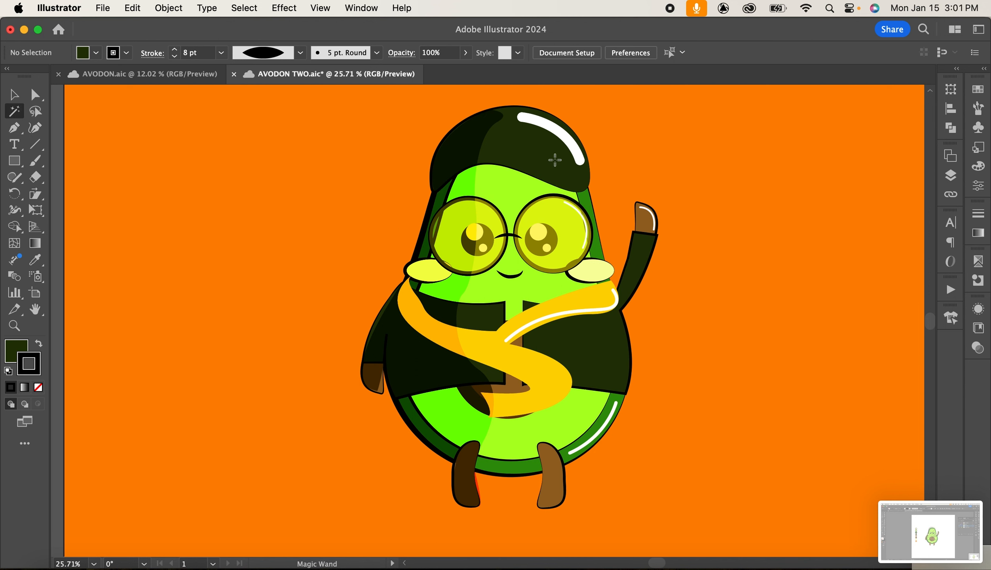
click(13, 94)
click(455, 135)
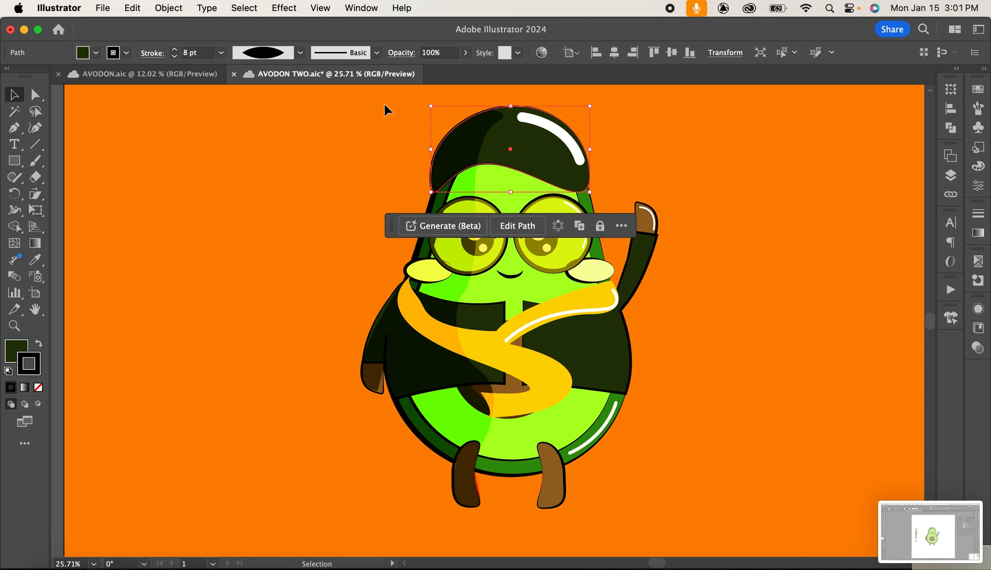
click(221, 53)
click(242, 279)
key(super+shift+a)
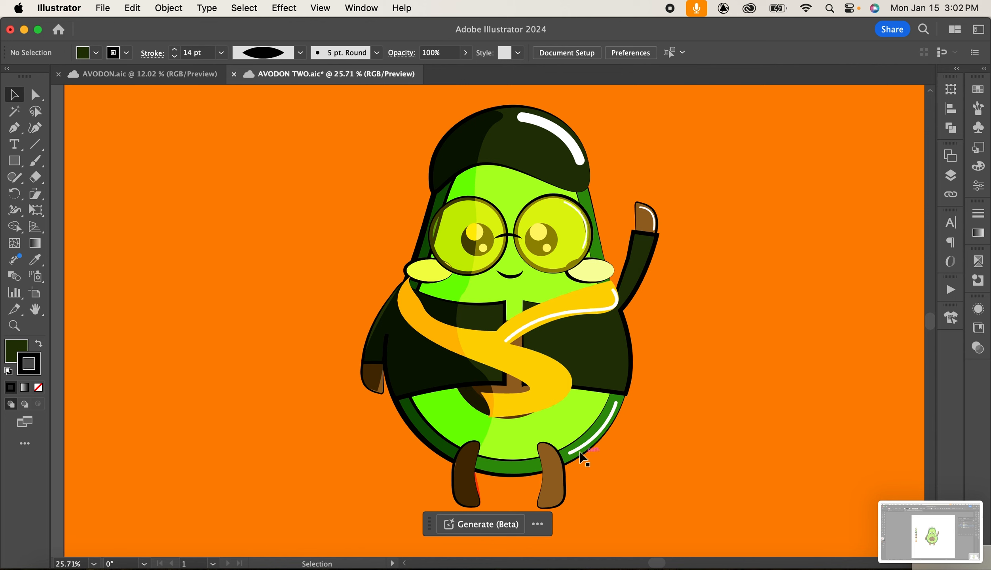
Set the avocado body's outline stroke weight to 40 pt.
click(950, 178)
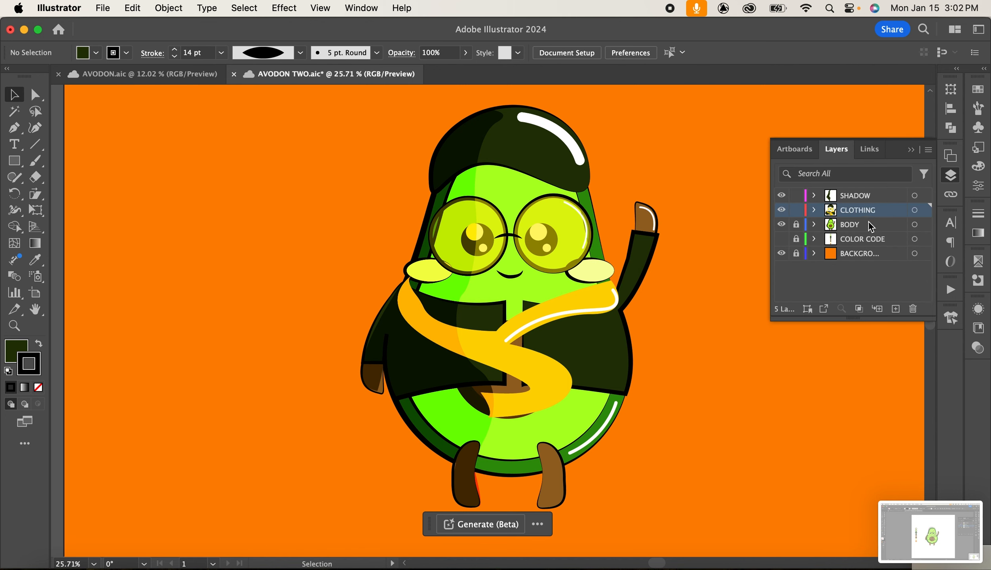
click(912, 151)
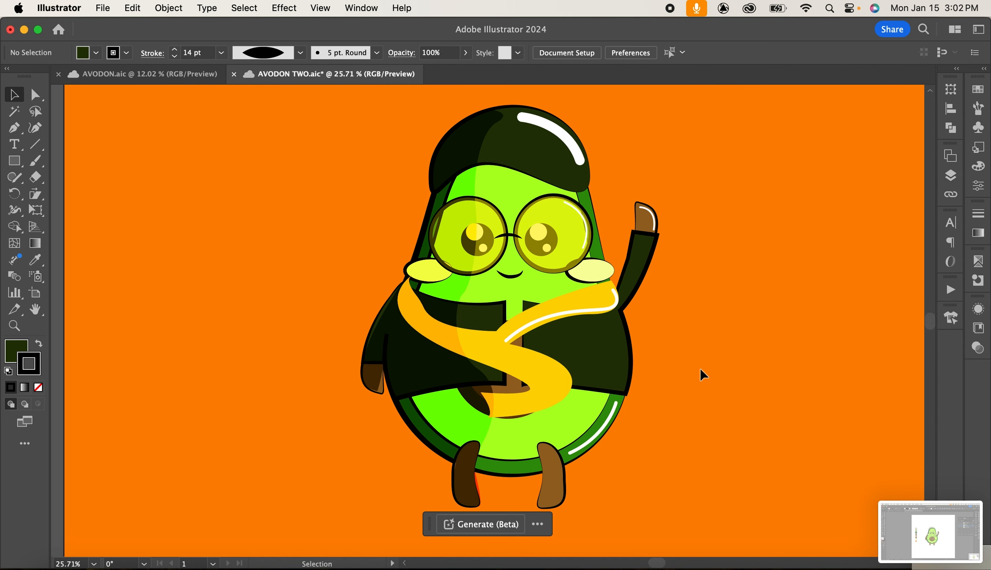
click(523, 469)
click(221, 52)
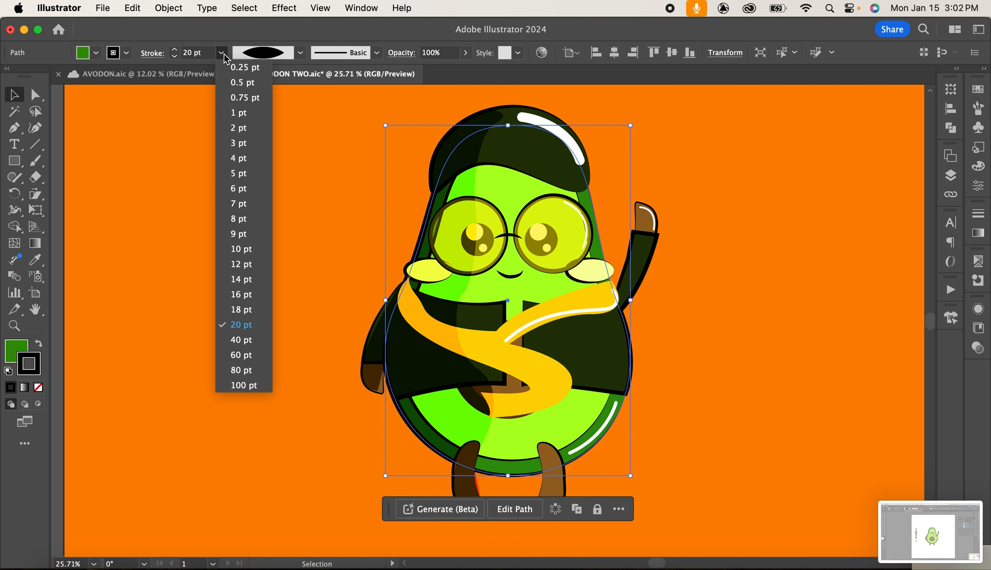
key(Return)
click(735, 361)
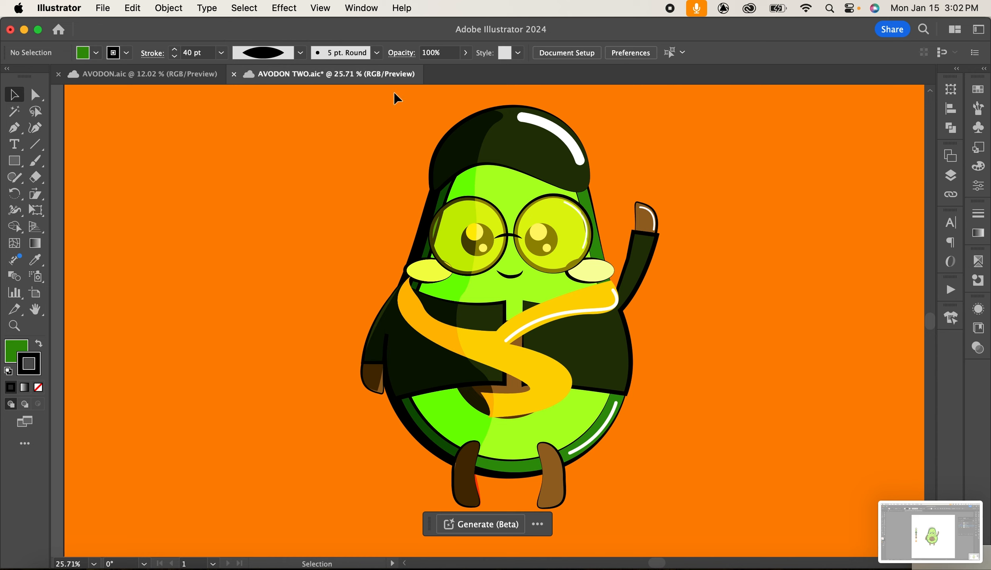
Draw a short white highlight stroke on the cap's right edge in the SHADOW layer with the Pen tool.
click(14, 127)
click(38, 386)
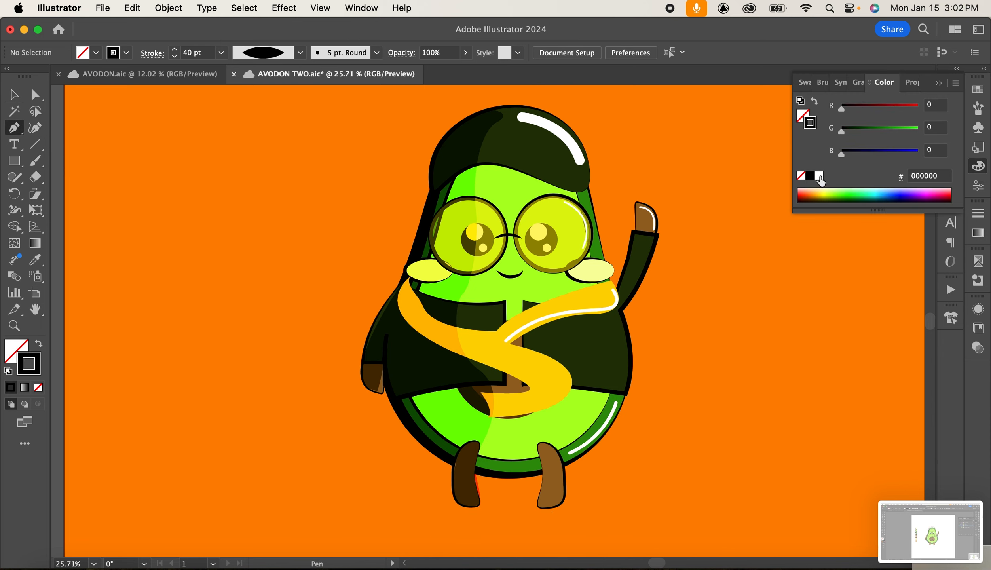
click(819, 176)
click(938, 85)
click(951, 175)
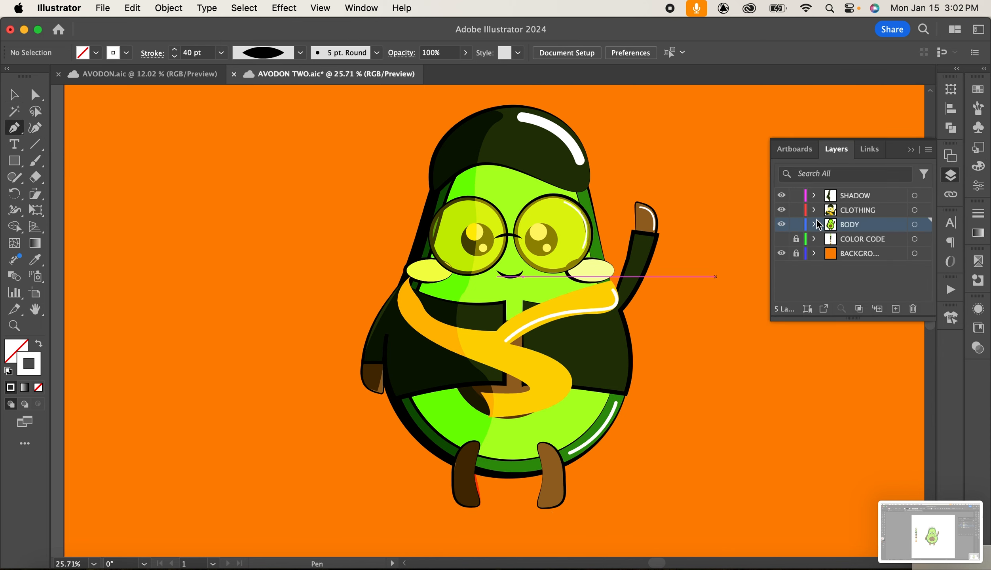
click(910, 149)
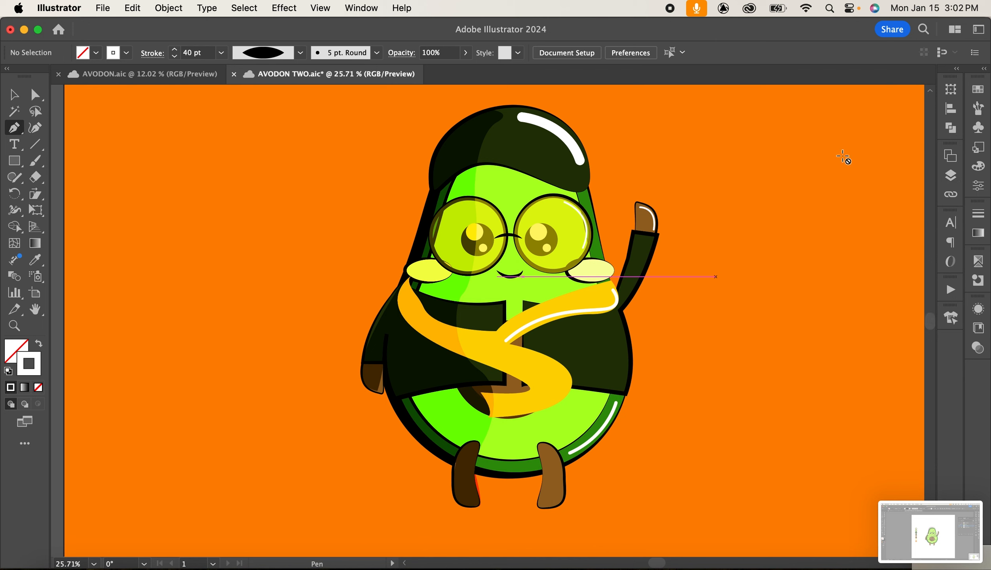
click(950, 175)
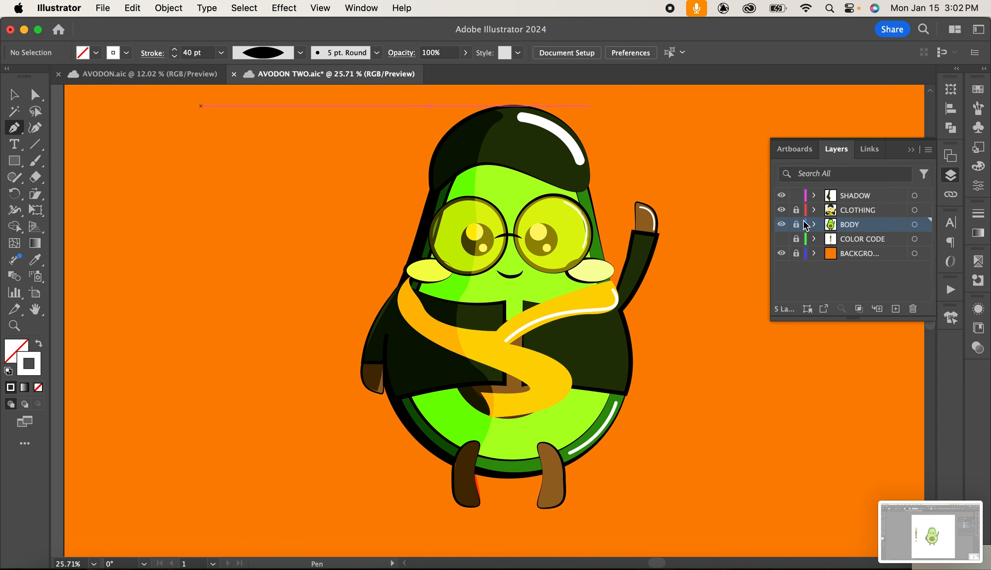
click(809, 201)
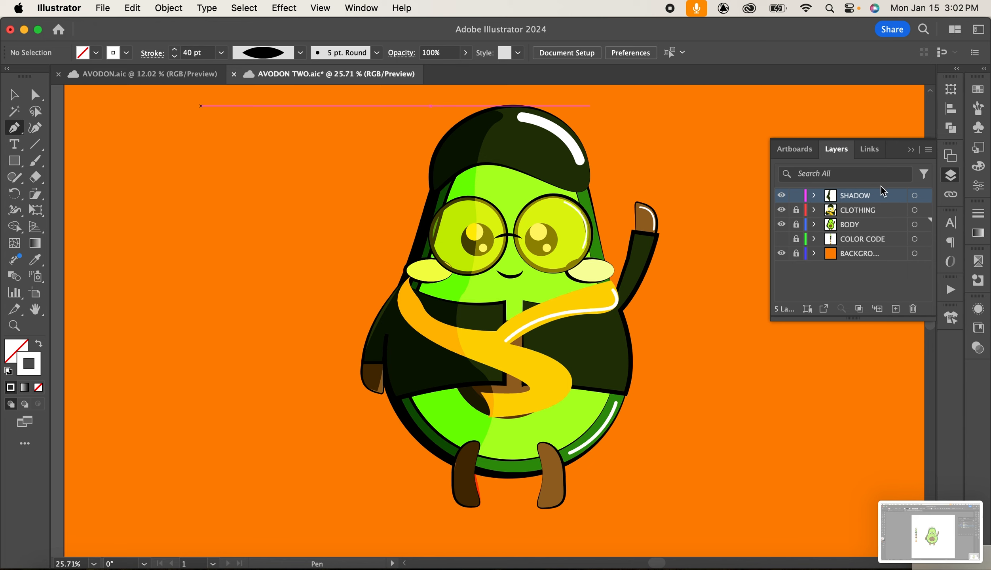
click(910, 150)
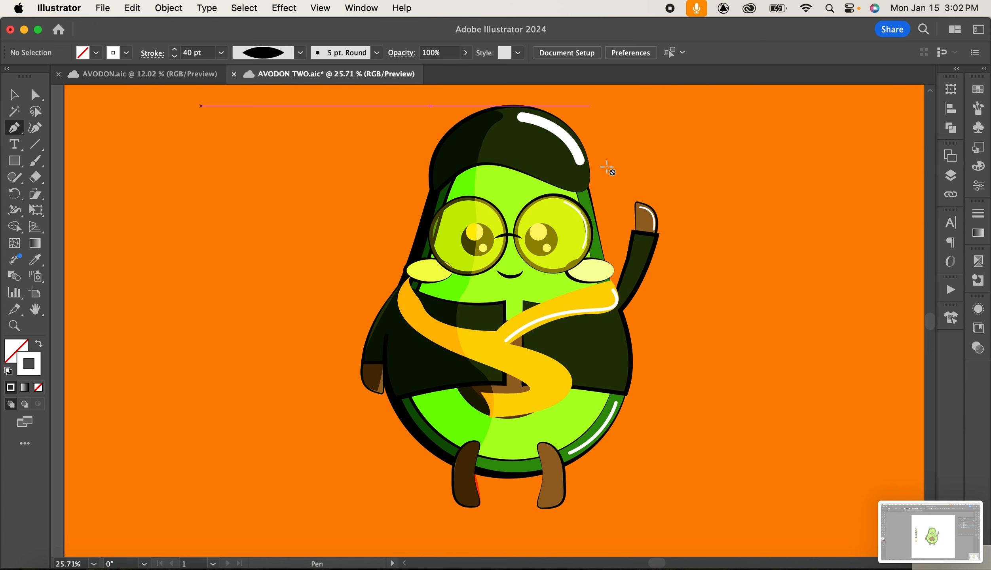
click(951, 175)
click(865, 191)
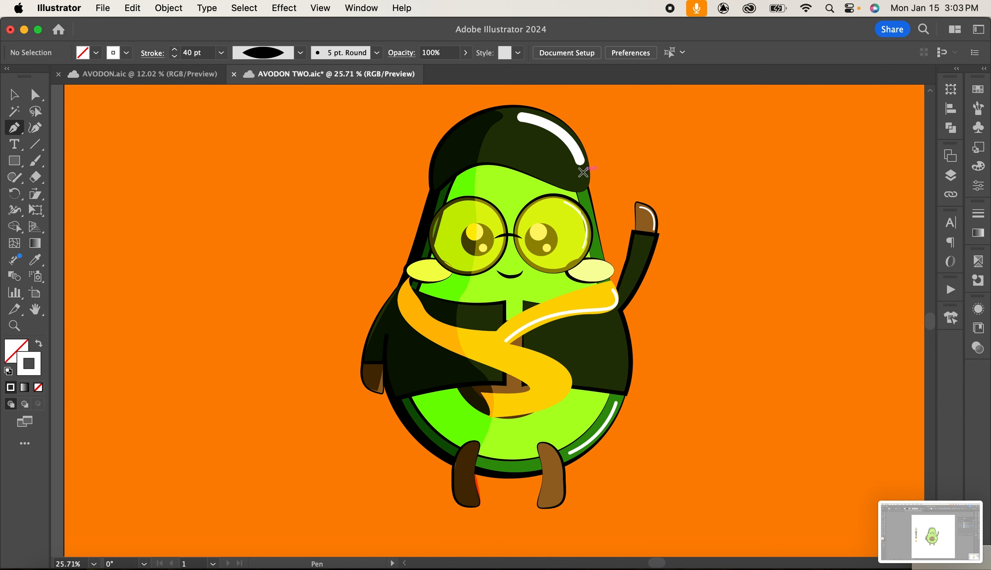
drag(583, 172, 585, 183)
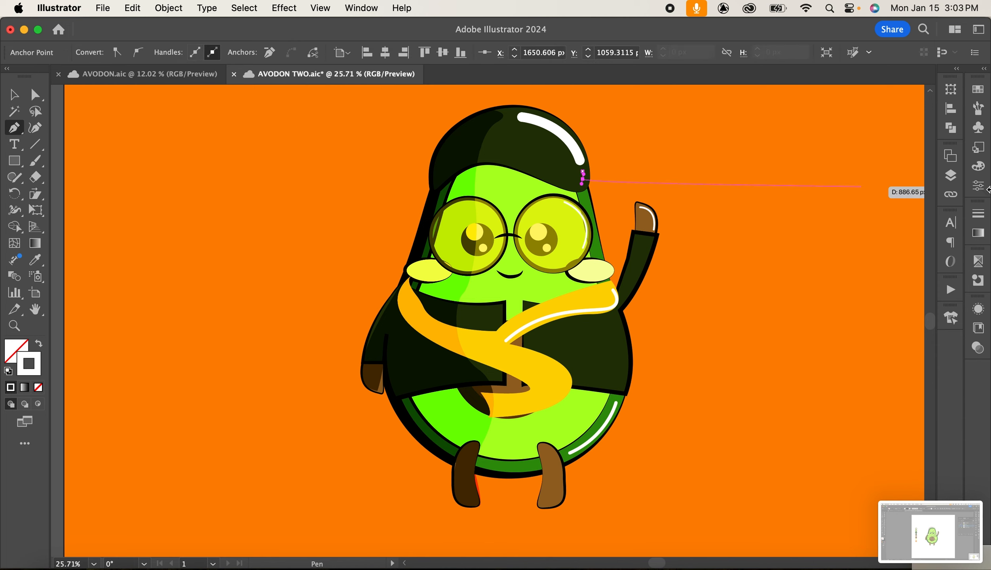
key(v)
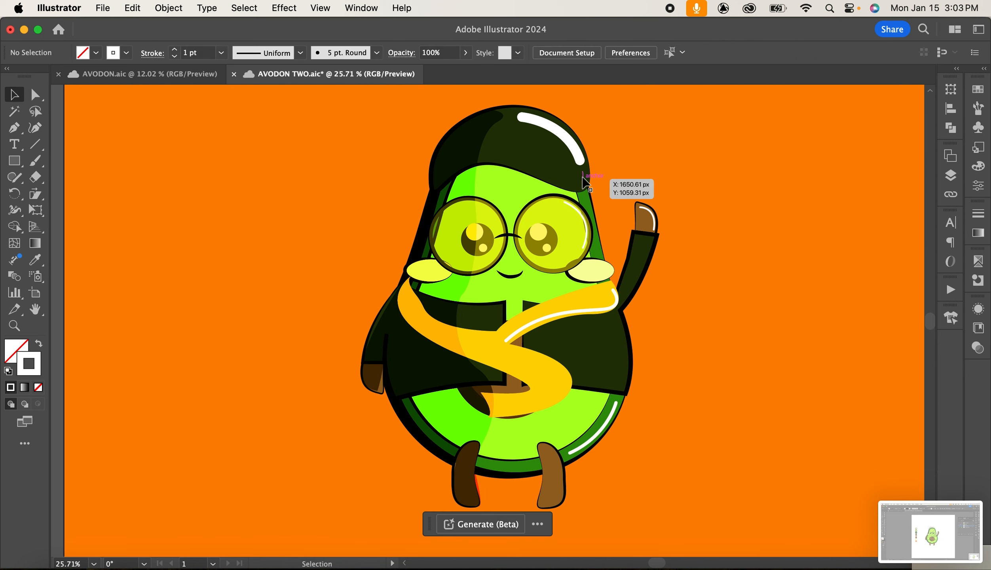
Apply the 5 pt. Round brush to the cap edge highlight and set its stroke weight to 2 pt.
click(377, 54)
click(250, 86)
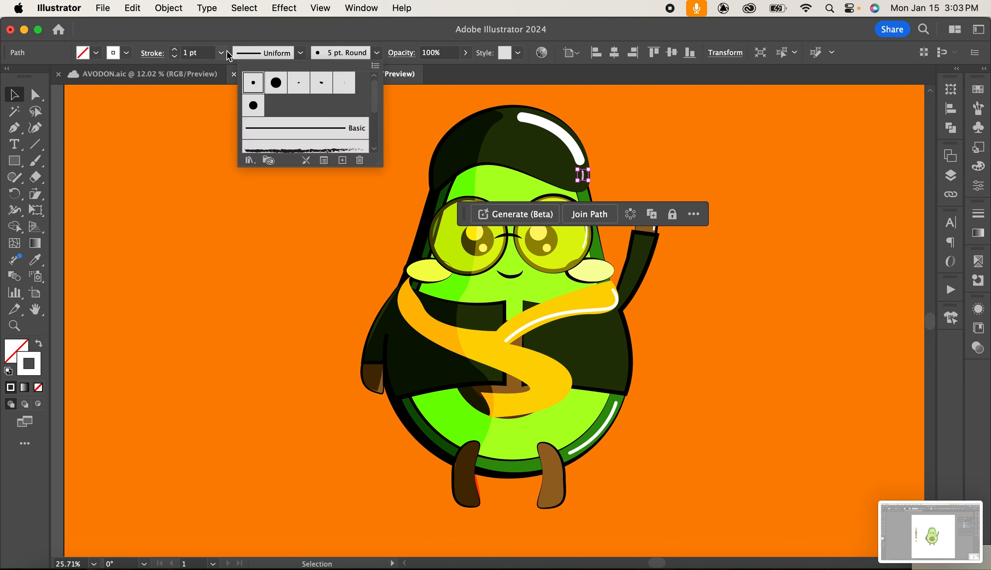
click(222, 57)
click(221, 57)
click(247, 161)
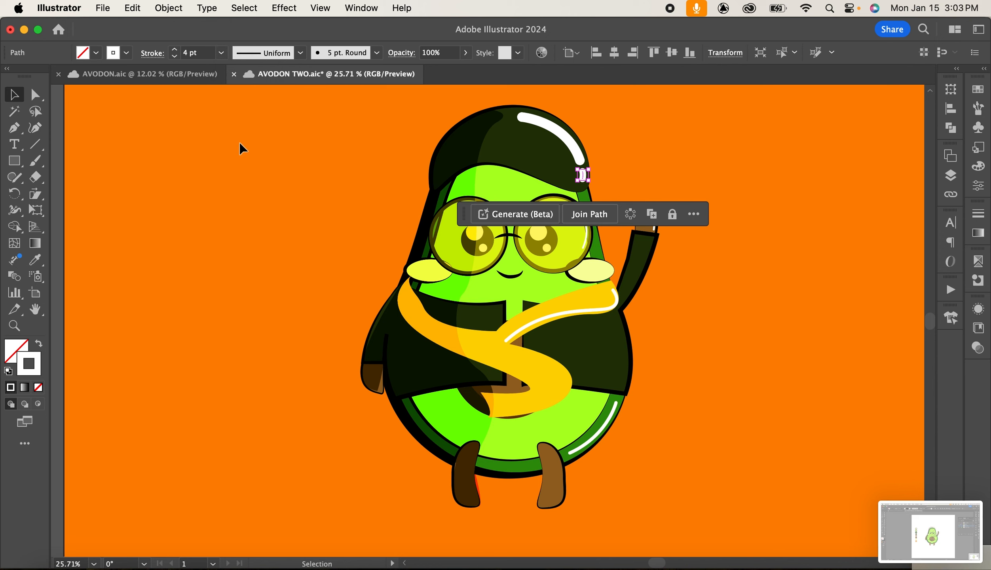
click(221, 52)
click(234, 132)
click(729, 194)
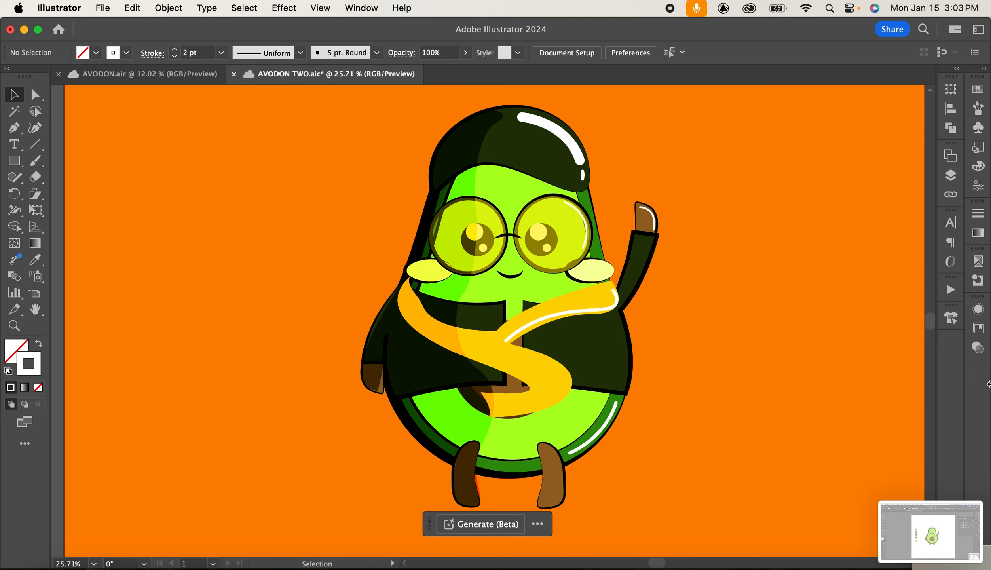
Sample the shirt's dark green with the Eyedropper and set it as the stroke colour with no fill.
click(14, 129)
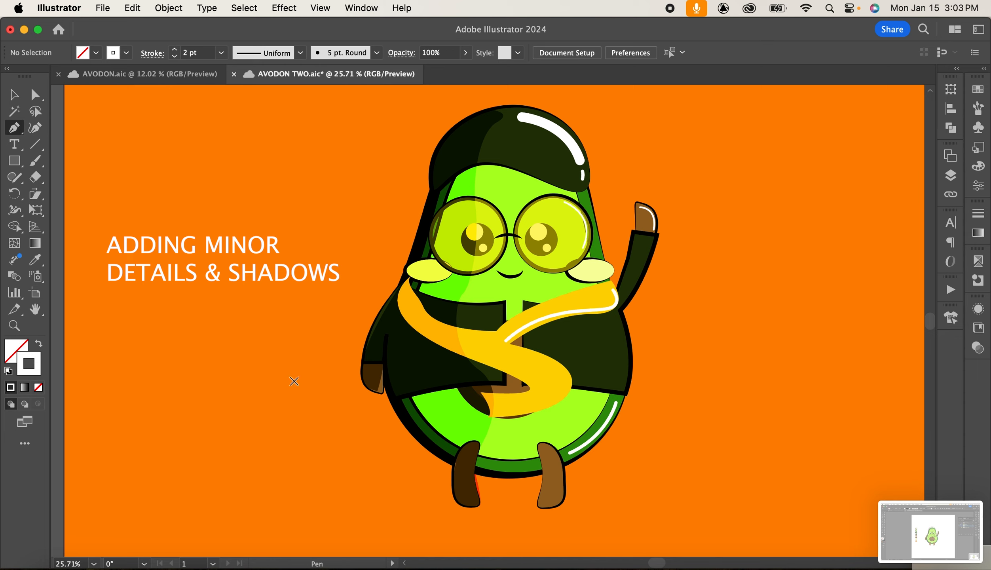
key(i)
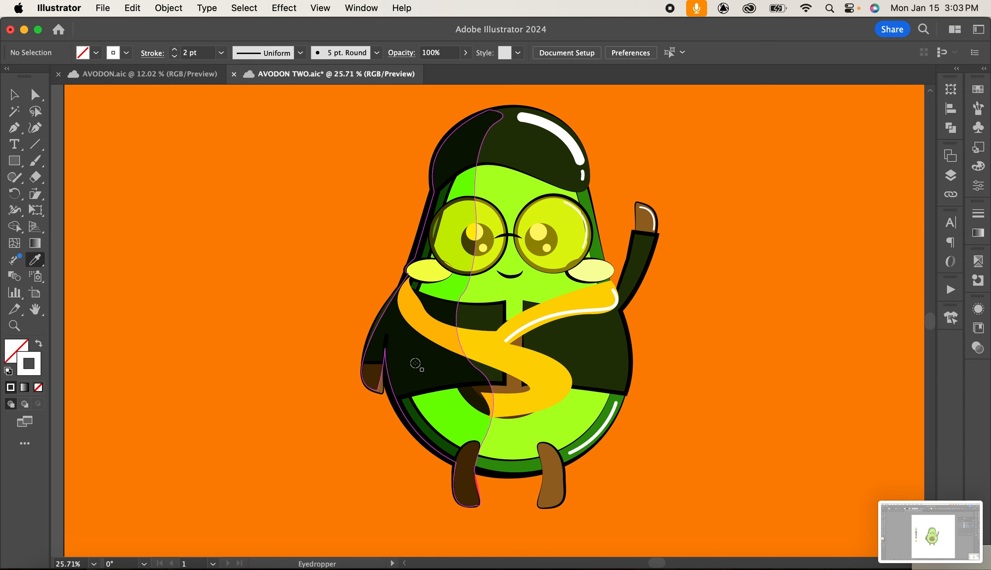
click(473, 329)
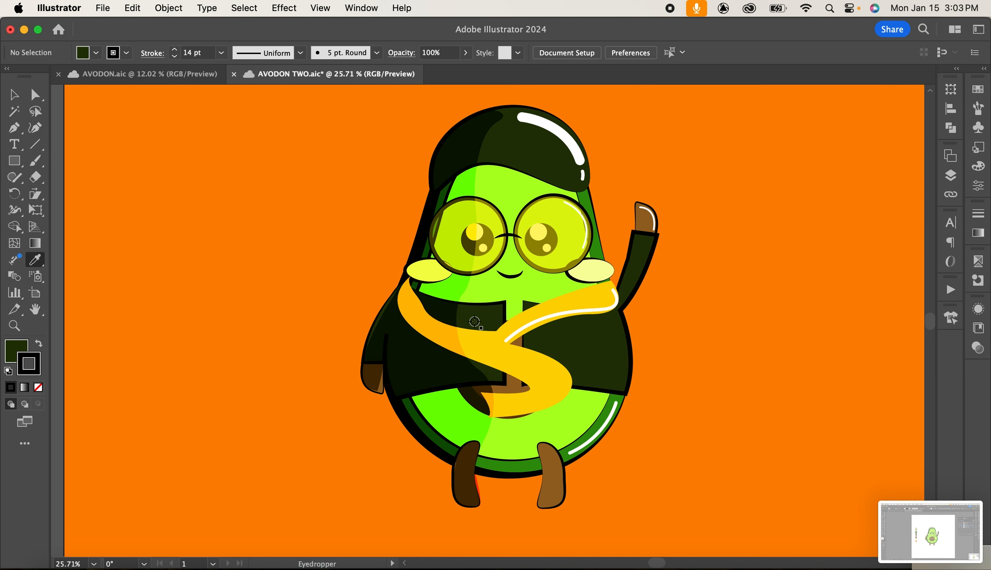
click(16, 347)
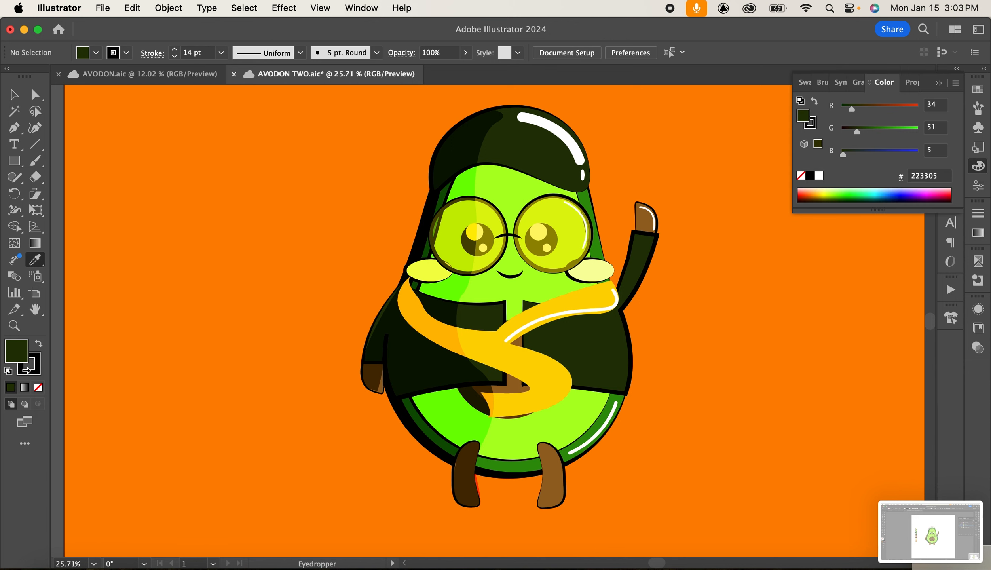
click(38, 387)
click(32, 375)
click(939, 84)
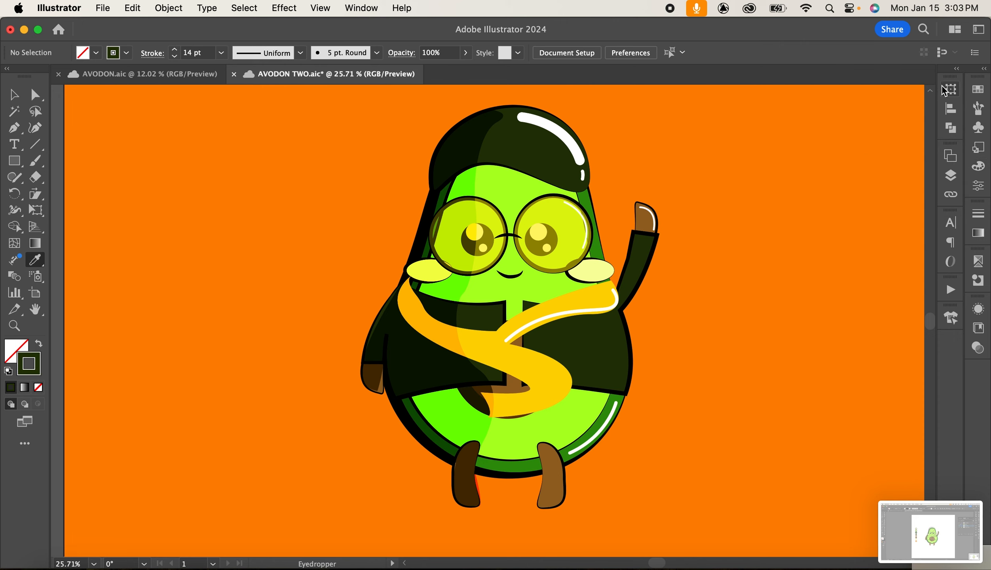
Draw a curved shadow stroke across the forehead just under the cap brim with the Pen tool.
click(950, 175)
click(950, 175)
click(14, 127)
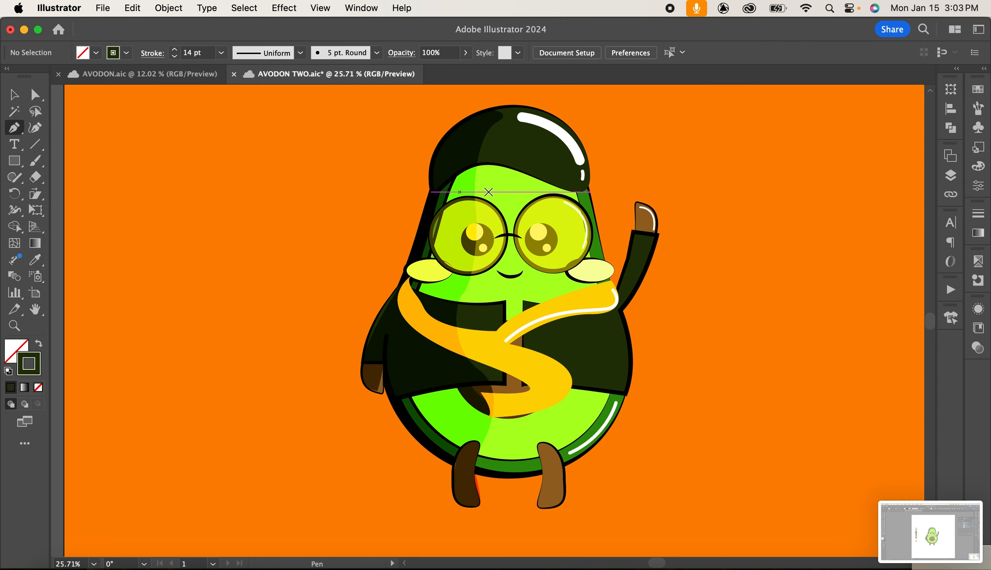
click(540, 179)
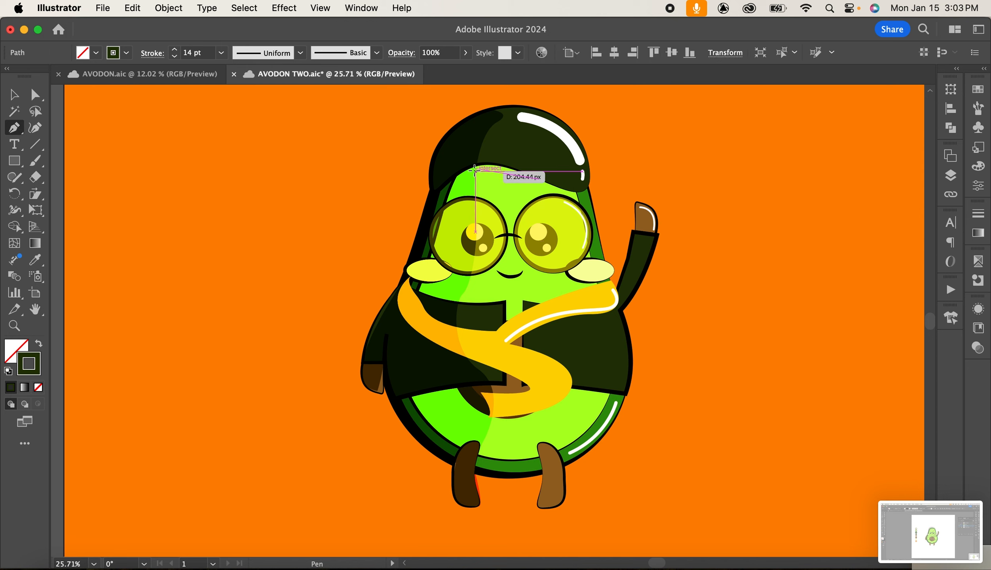
mouse_move(476, 171)
mouse_down()
mouse_move(460, 194)
mouse_move(471, 189)
mouse_up()
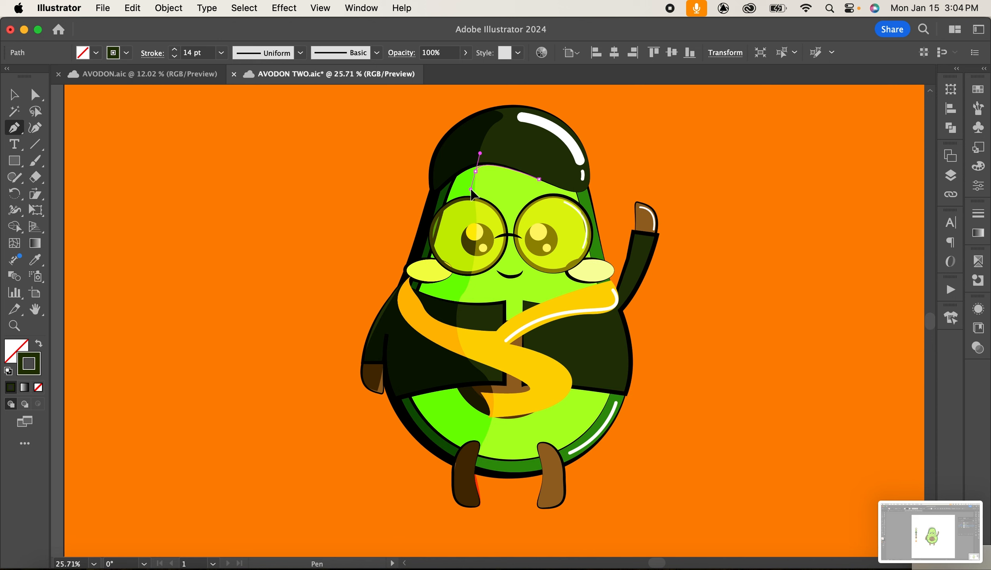
click(14, 95)
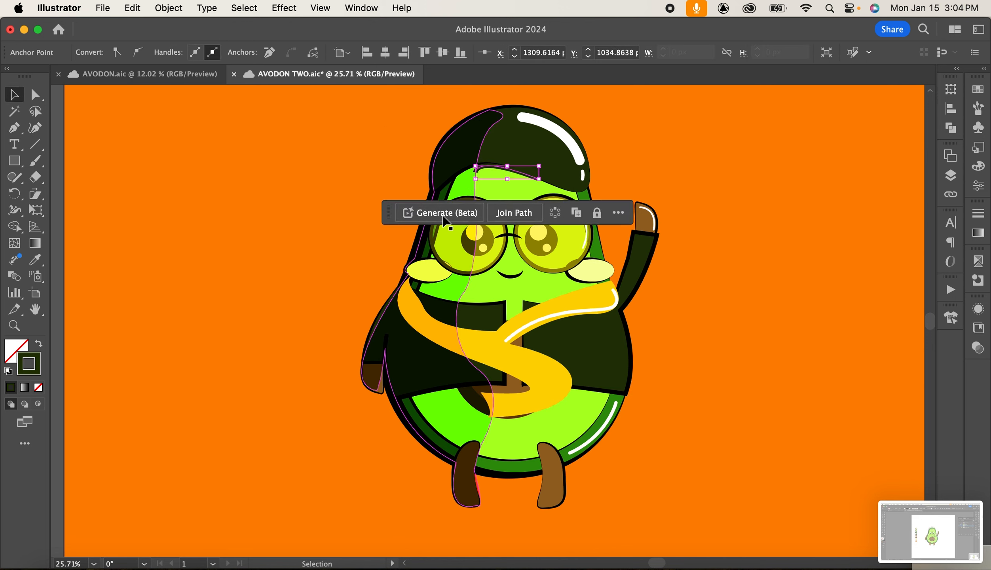
mouse_move(514, 176)
mouse_down()
mouse_move(606, 180)
mouse_move(514, 178)
mouse_up()
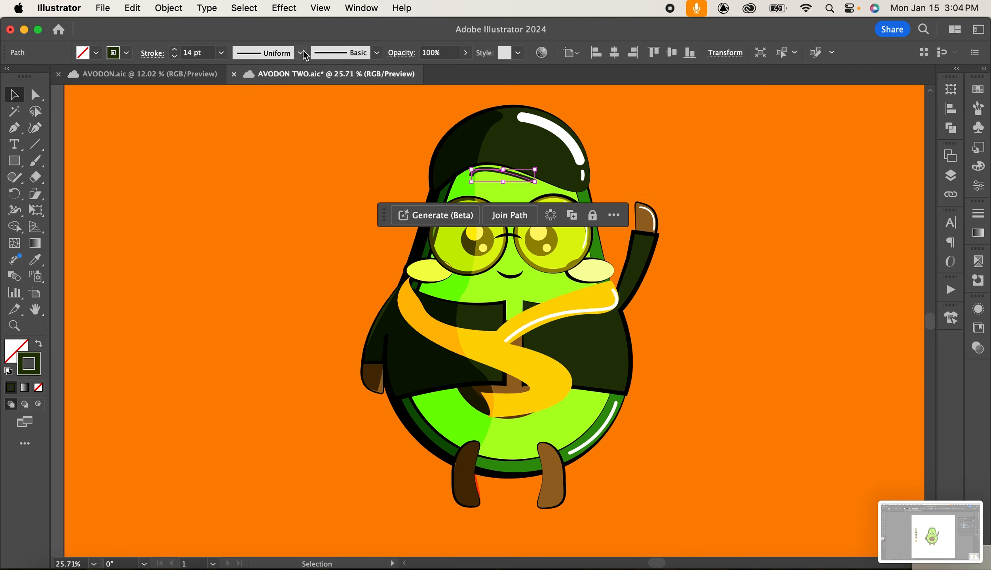
Give the forehead shadow a dark green stroke with no fill and nudge it up three steps.
click(35, 259)
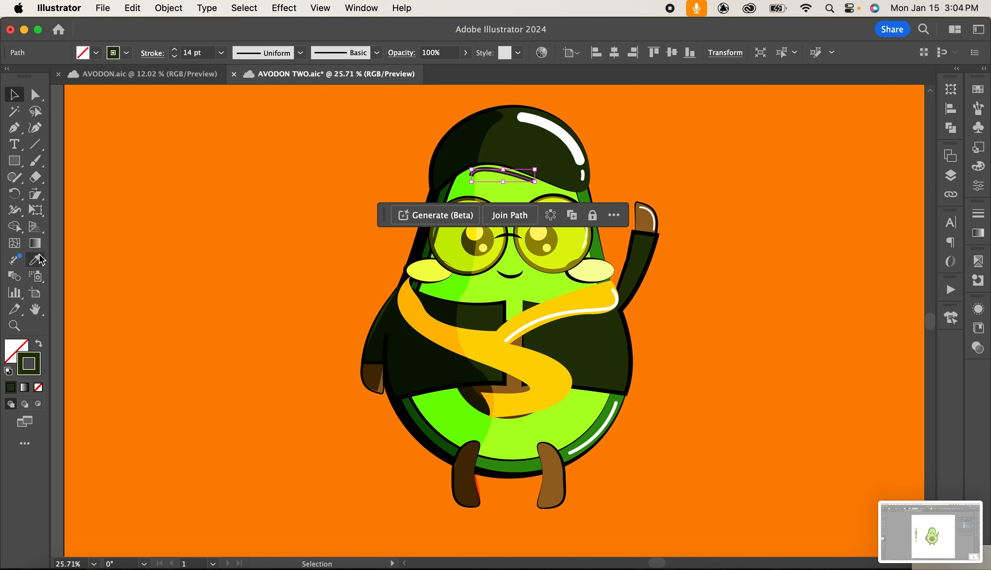
click(514, 185)
key(v)
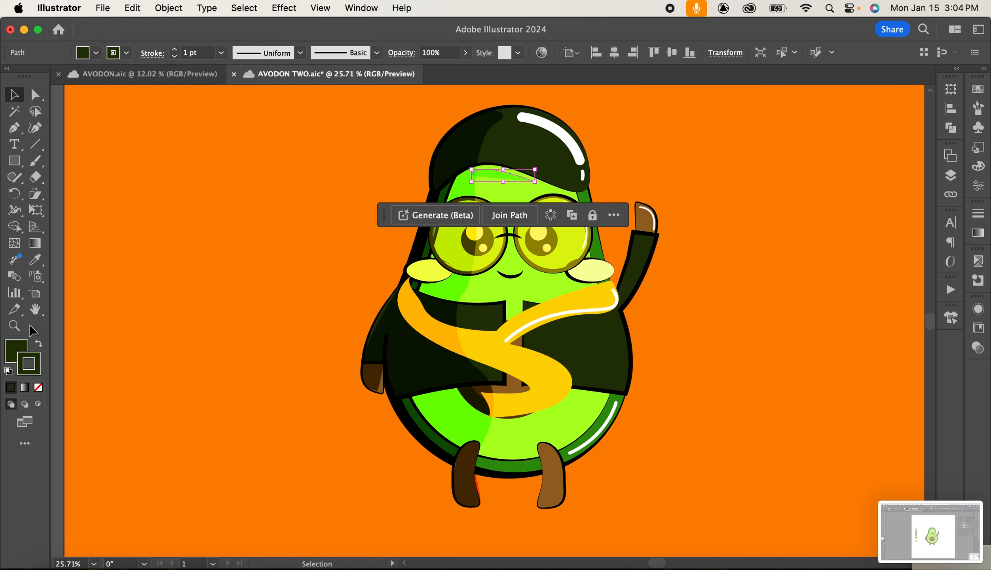
click(15, 352)
click(38, 387)
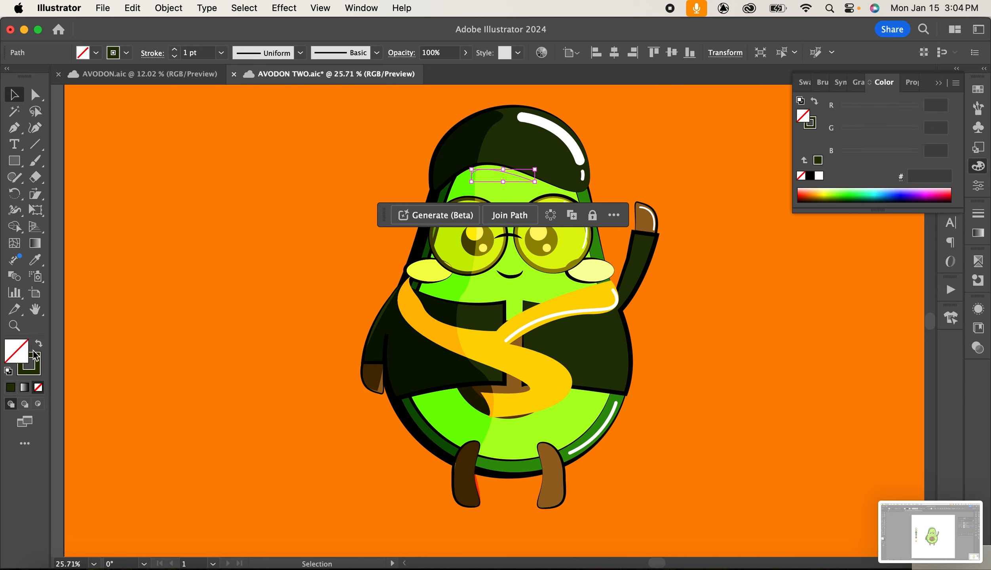
key(Up)
key(Up)
key(Up)
key(Up)
key(Up)
key(Up)
key(Up)
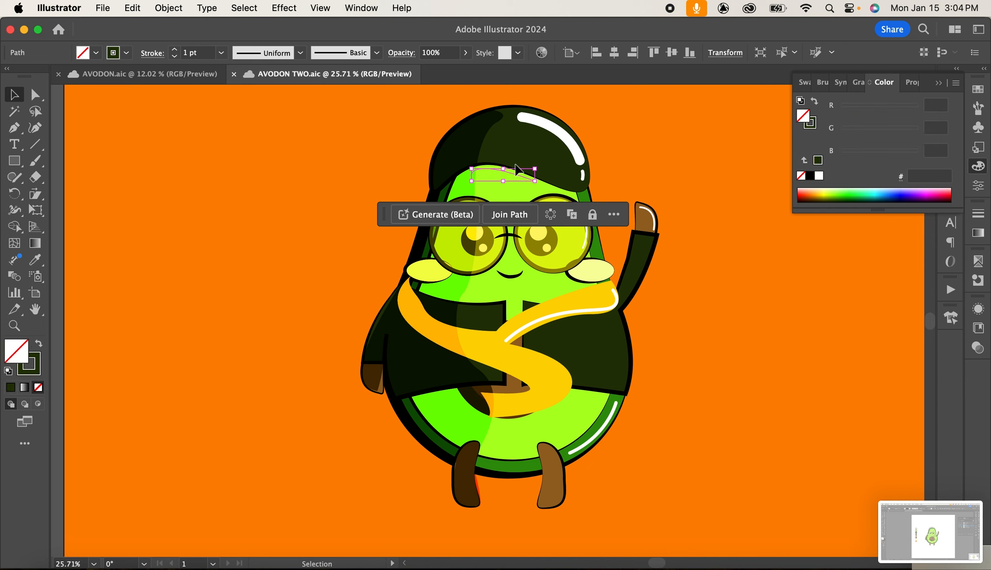
click(33, 367)
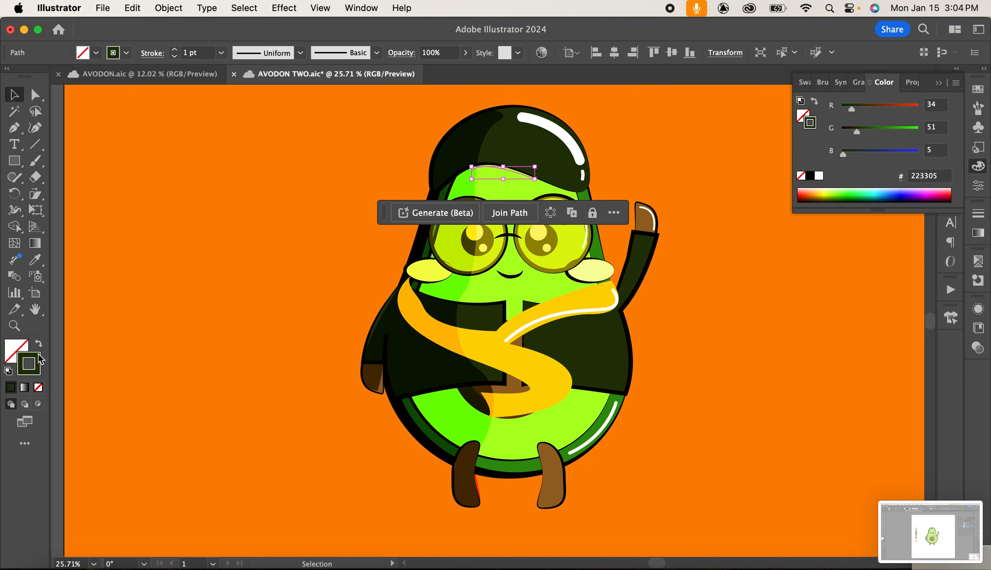
Set the forehead shadow's blending mode to Normal in the Transparency settings.
click(977, 309)
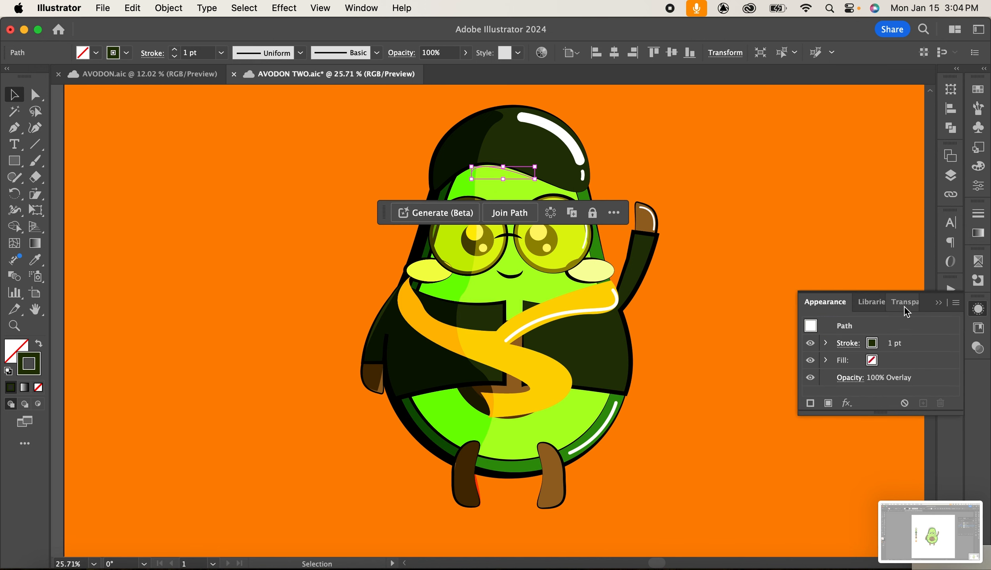
click(902, 303)
click(854, 323)
click(832, 68)
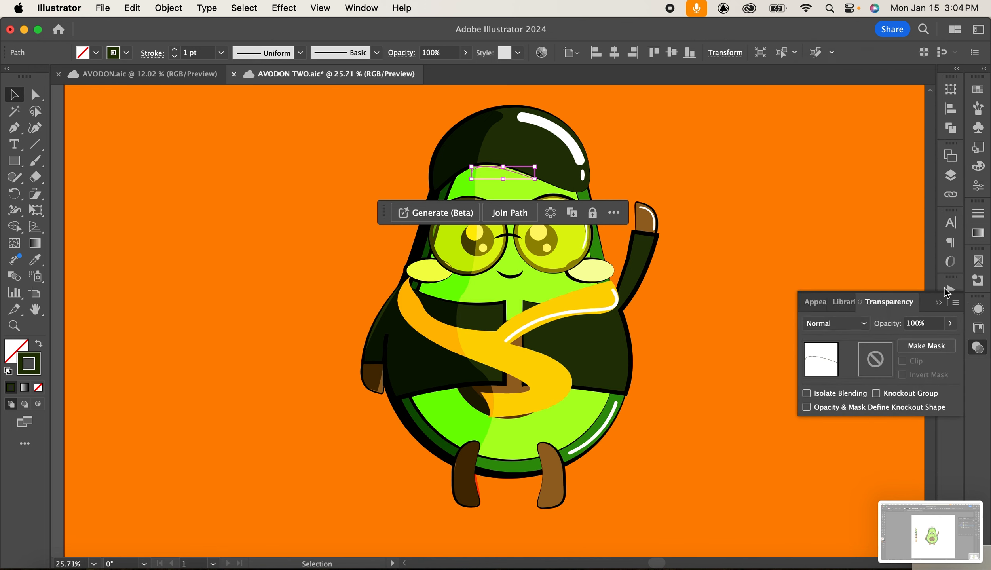
click(942, 305)
click(725, 214)
click(506, 169)
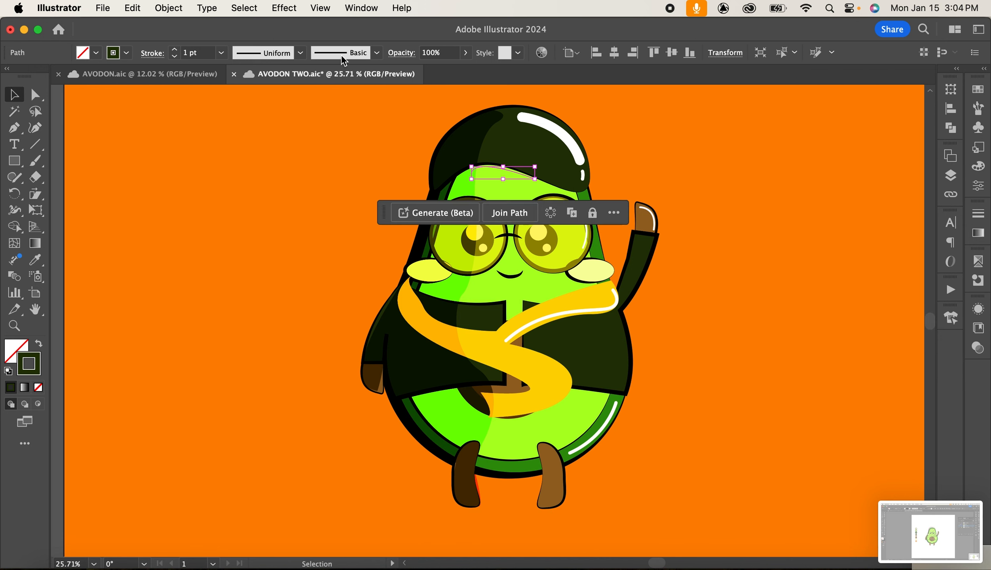
Apply a tapered width profile to the forehead shadow and set its stroke weight to 20 pt.
click(301, 53)
click(273, 108)
click(222, 53)
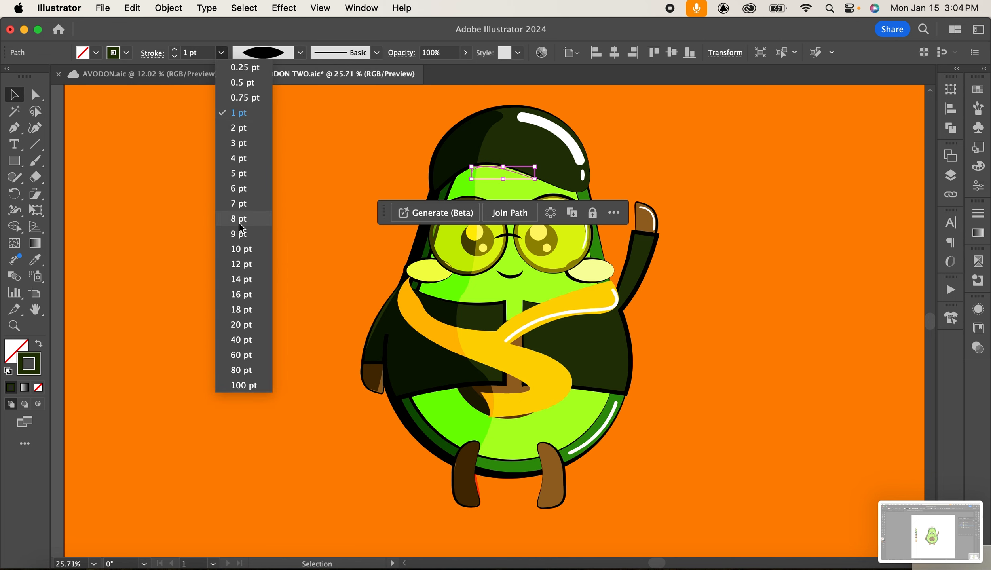
click(239, 220)
click(222, 54)
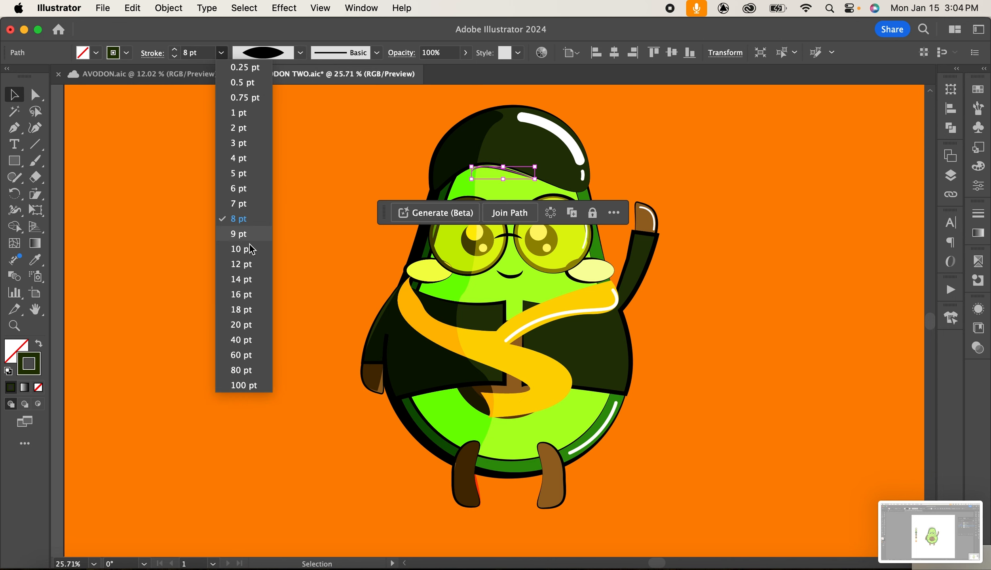
click(238, 324)
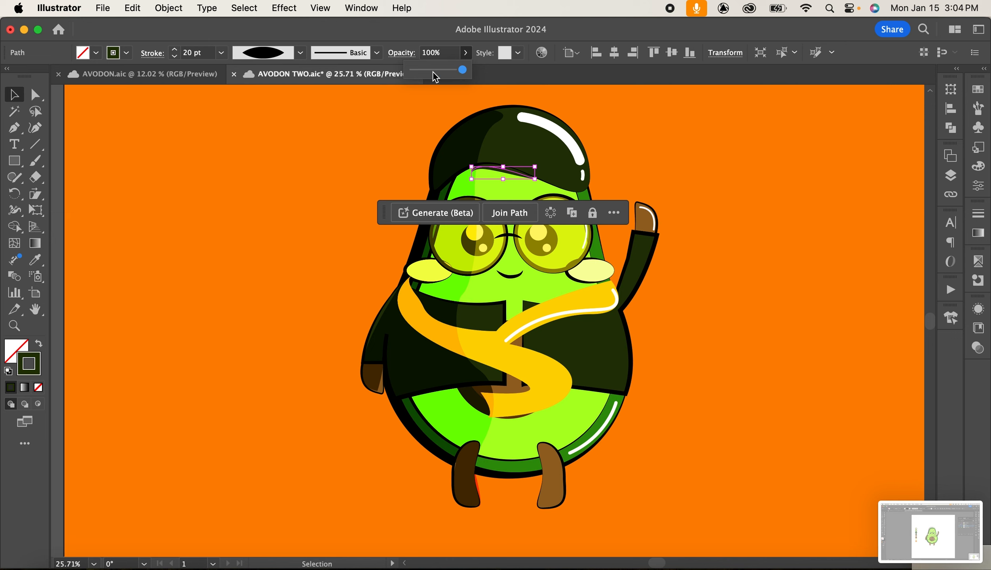
Lower the forehead shadow's opacity to 41% and drag its end anchors outward to lengthen it.
click(703, 186)
click(534, 183)
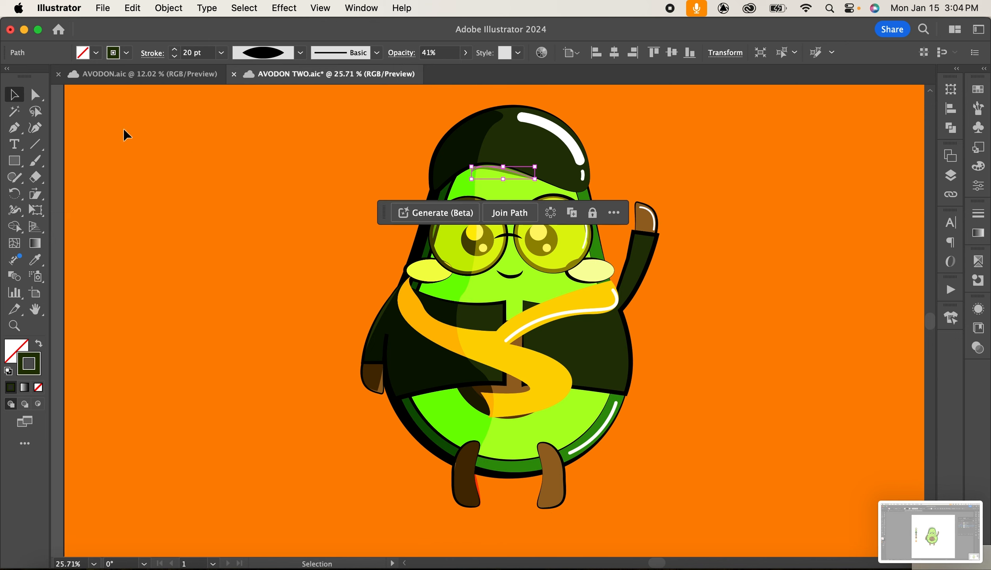
click(35, 101)
drag(534, 180, 559, 189)
drag(471, 174, 466, 164)
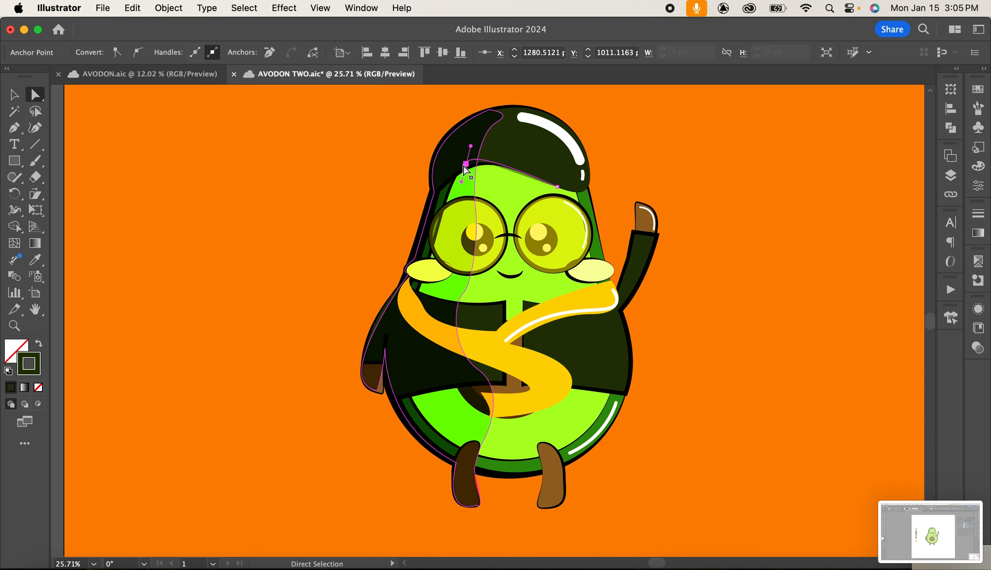
click(14, 92)
click(783, 238)
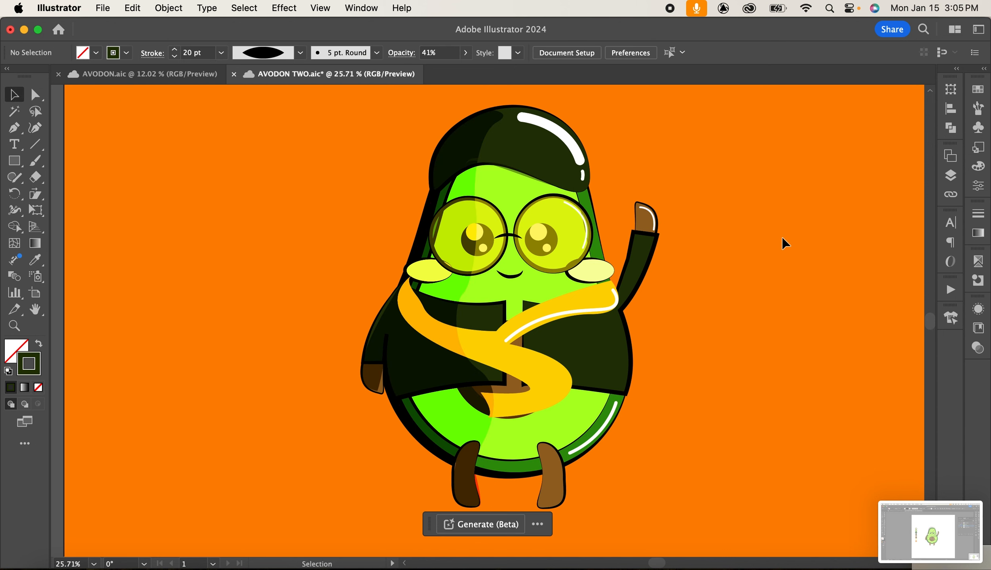
Set the forehead shadow's stroke weight to 40 pt and deselect it.
click(530, 183)
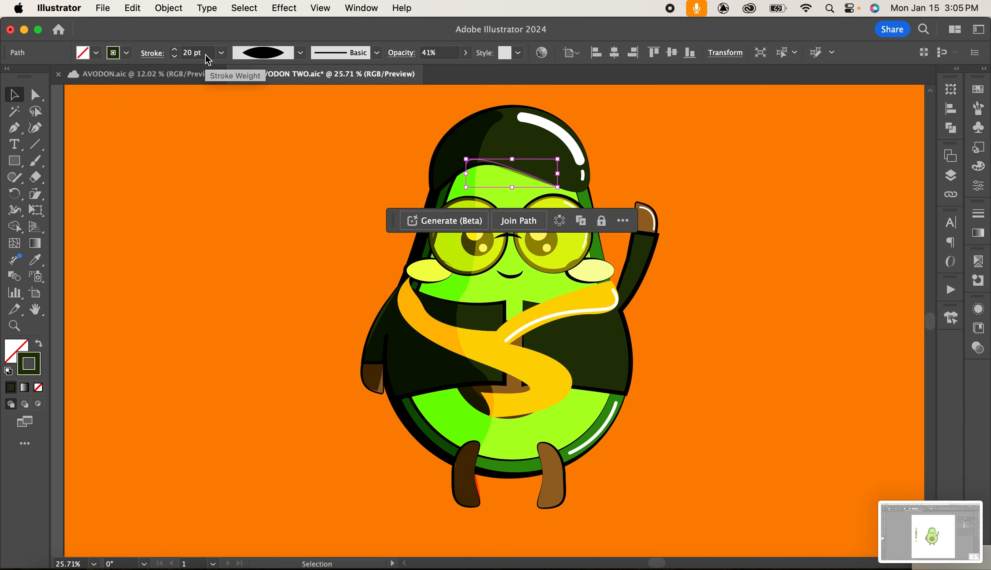
click(220, 52)
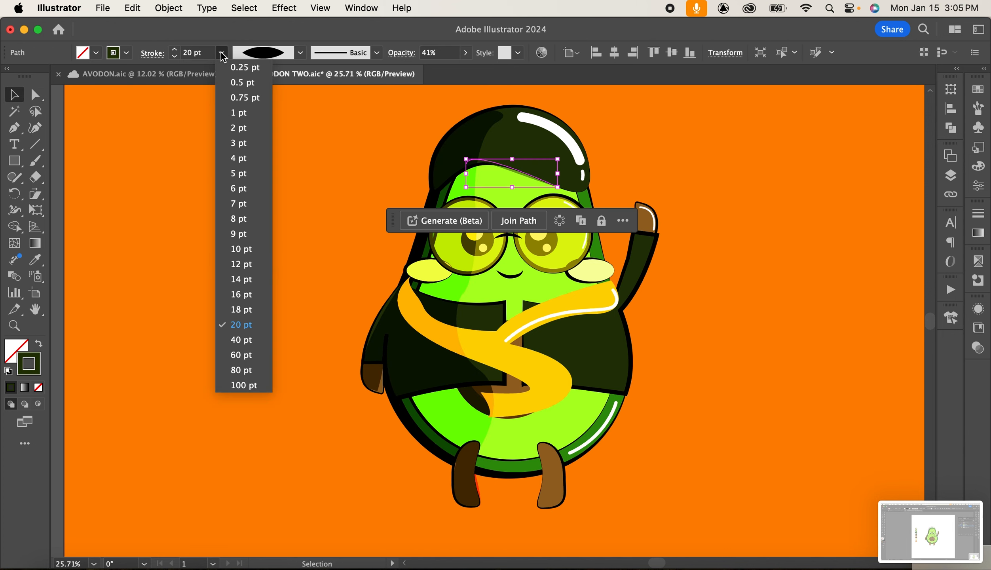
click(244, 340)
click(822, 199)
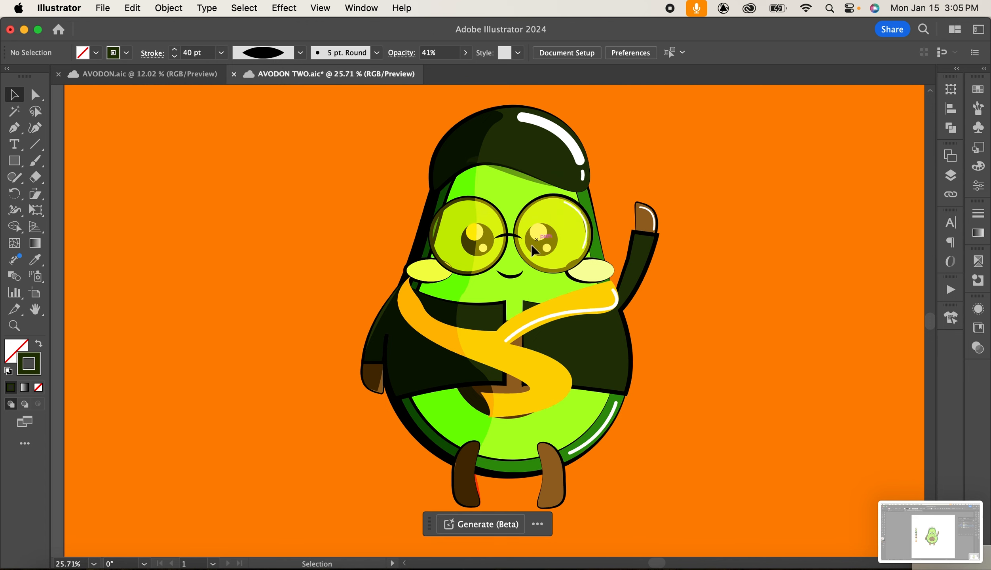
Draw a short curved shadow stroke under the right cheek with the Pen tool and select it.
key(p)
click(565, 268)
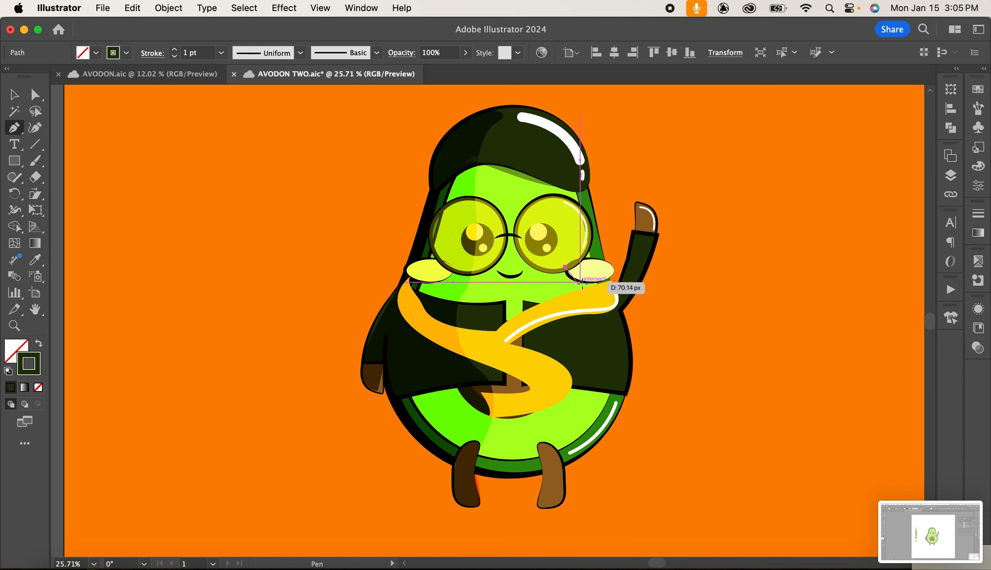
drag(589, 282, 626, 282)
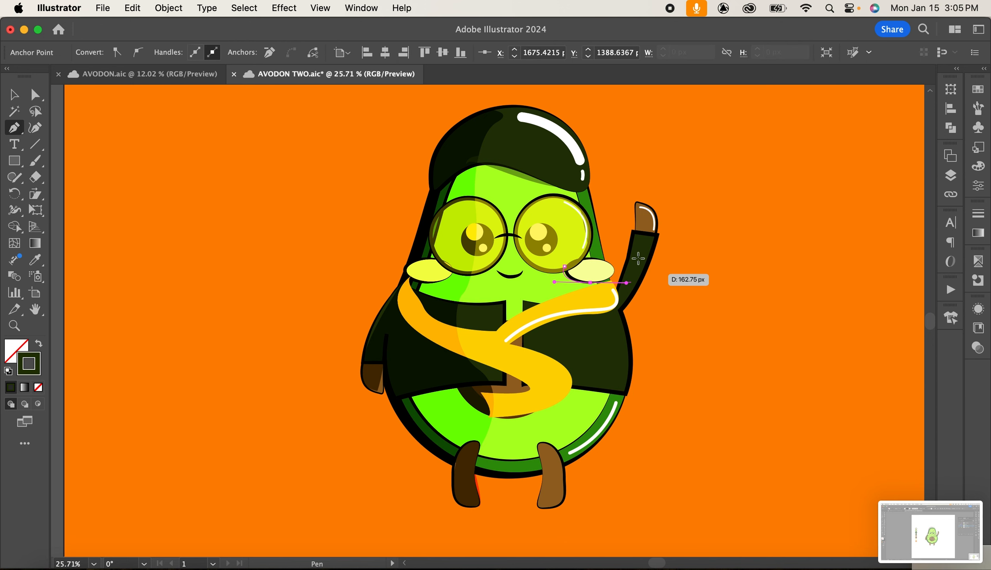
click(15, 96)
click(728, 280)
click(570, 281)
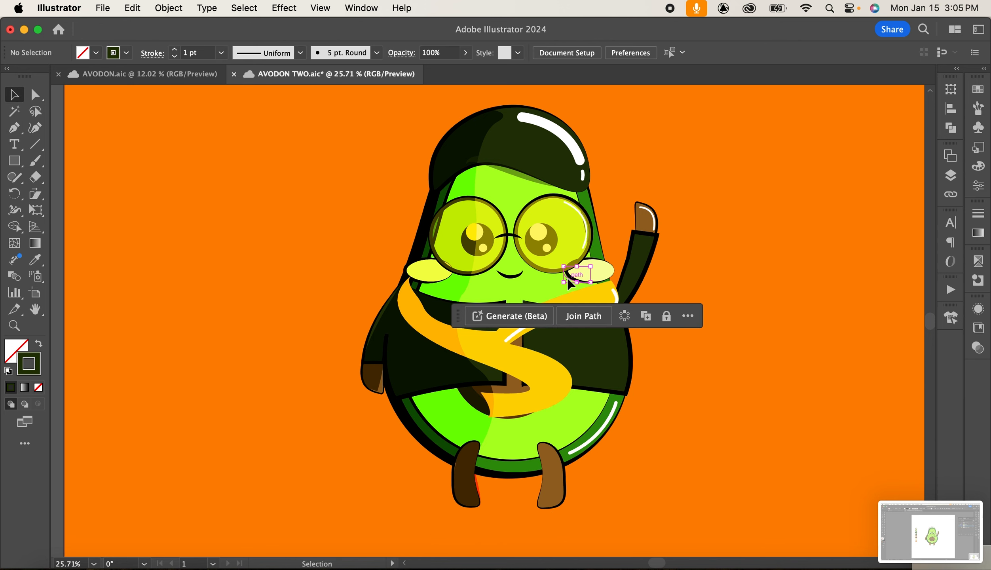
Set the cheek shadow's stroke weight to 16 pt with a tapered width profile.
click(221, 52)
click(242, 293)
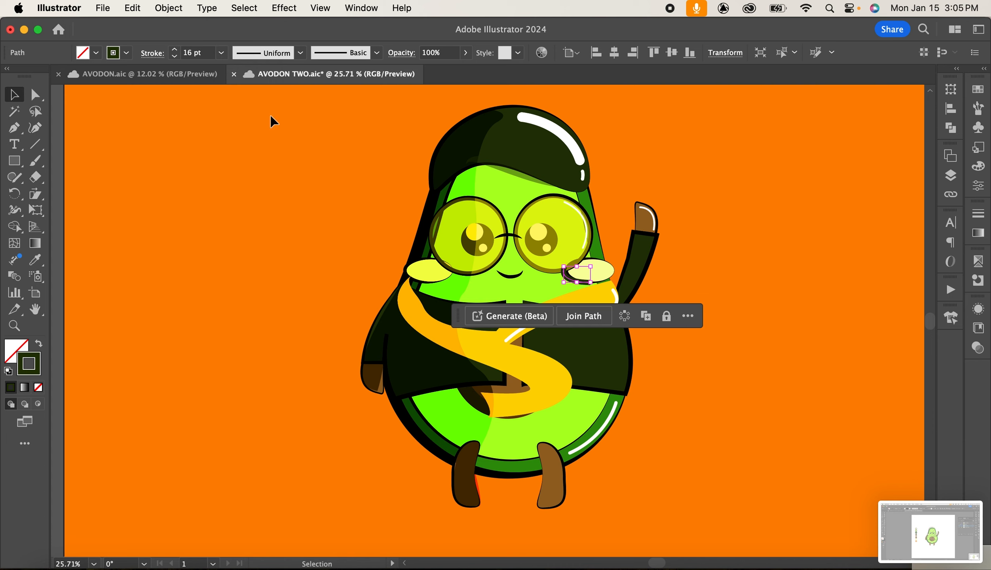
click(300, 52)
click(263, 106)
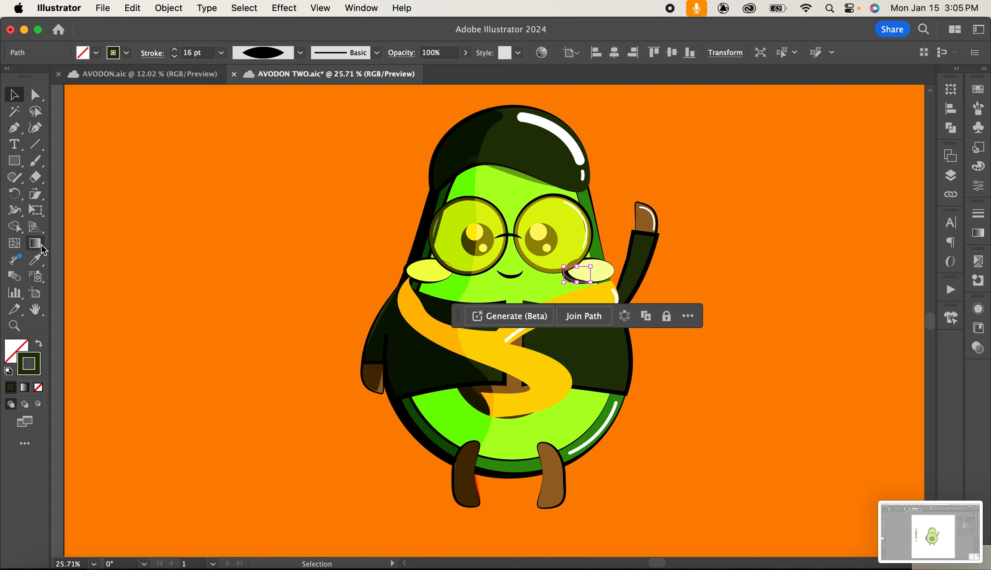
Copy the forehead shadow's style onto the cheek shadow with the Eyedropper and set its stroke weight to 12 pt.
click(35, 259)
click(521, 175)
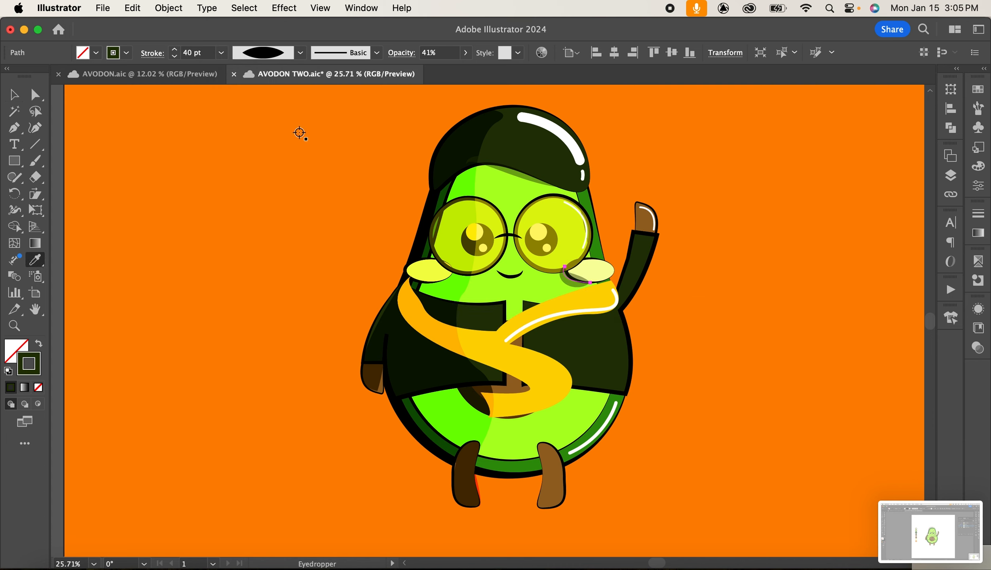
key(v)
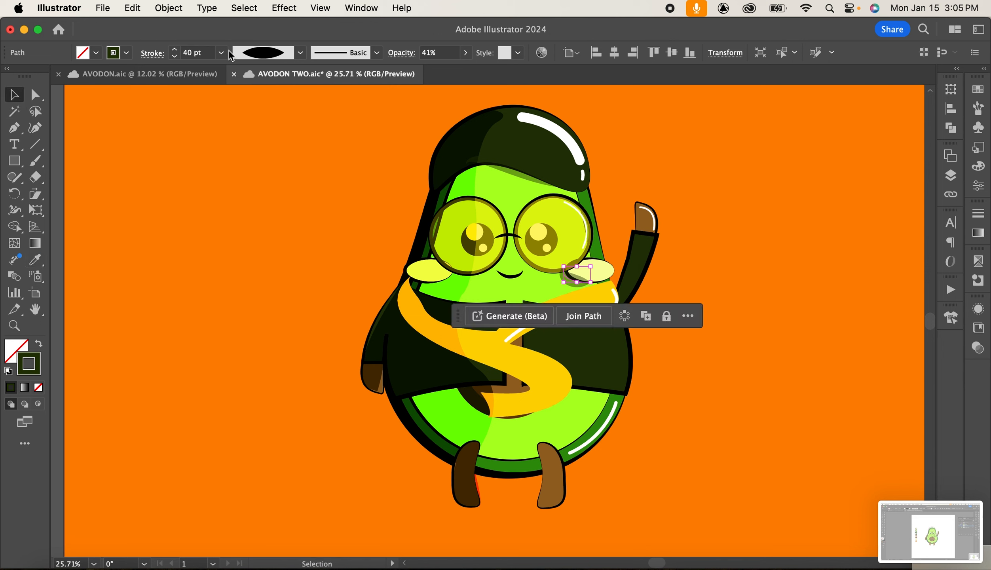
click(229, 52)
click(234, 257)
click(977, 280)
click(721, 327)
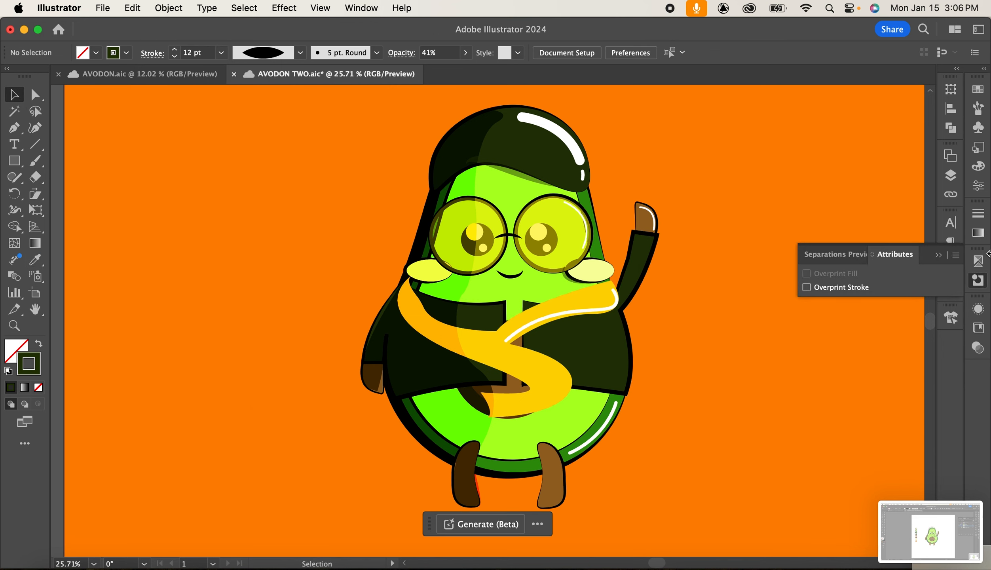
Set the scarf's highlight stroke opacity to 75%.
click(938, 254)
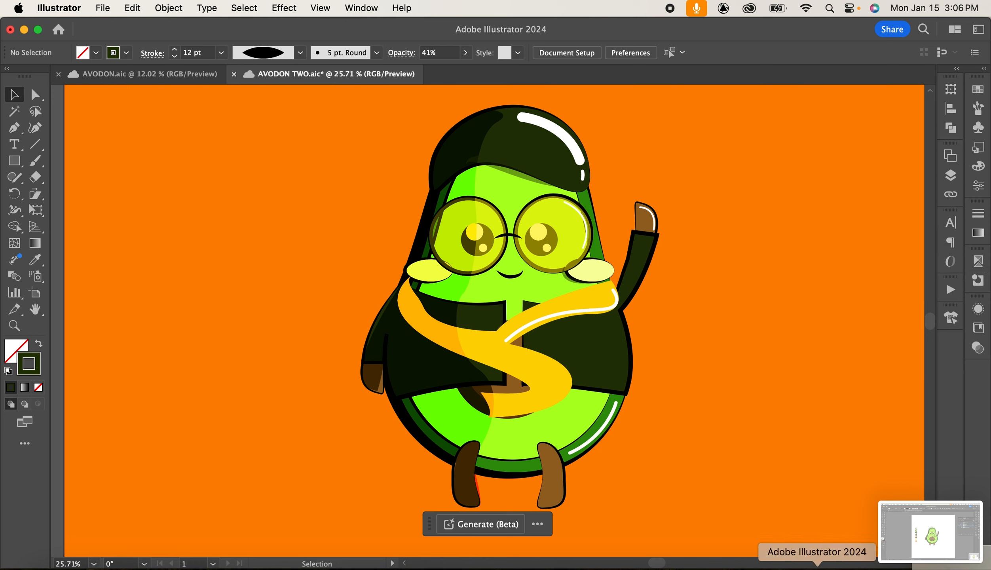
click(608, 310)
click(435, 69)
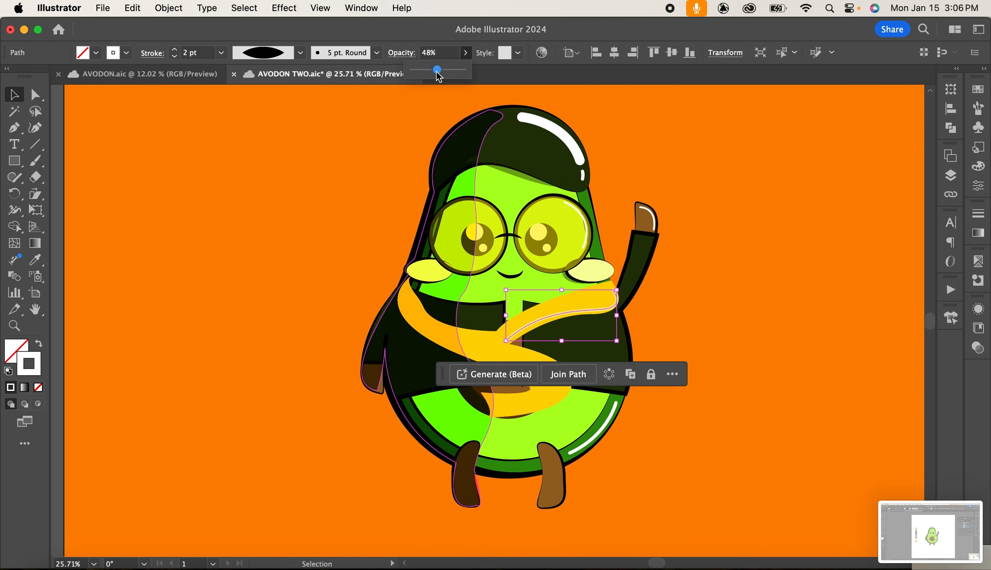
drag(439, 72, 449, 69)
click(651, 401)
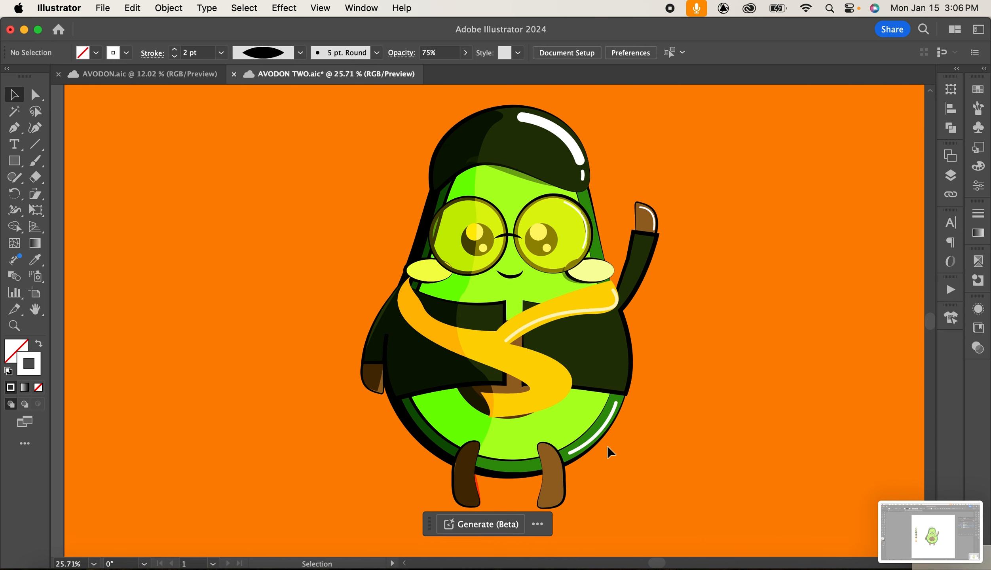
Set the opacity of the highlight stroke on the lower right body to 85%.
click(608, 433)
click(466, 55)
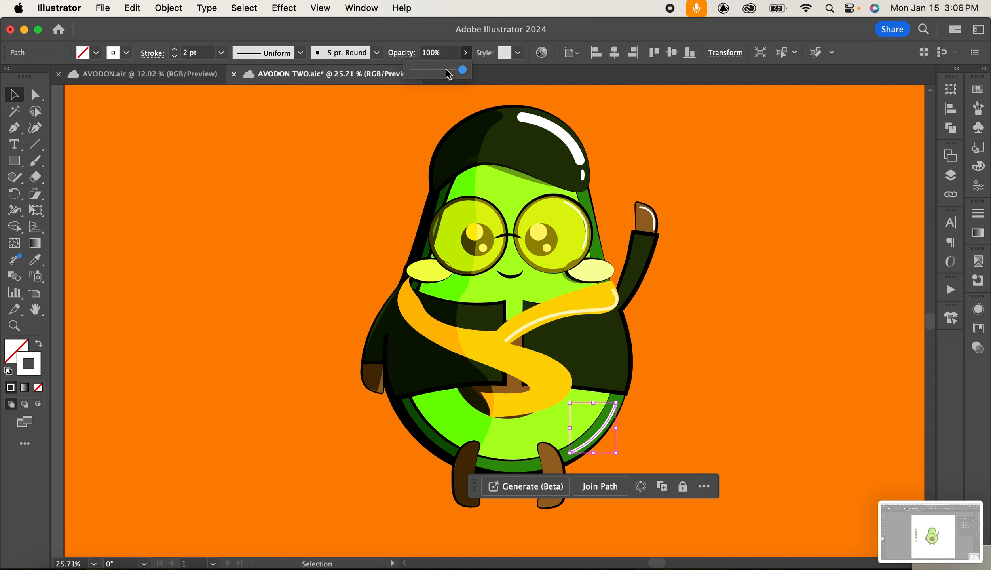
click(445, 70)
drag(445, 70, 455, 71)
click(772, 262)
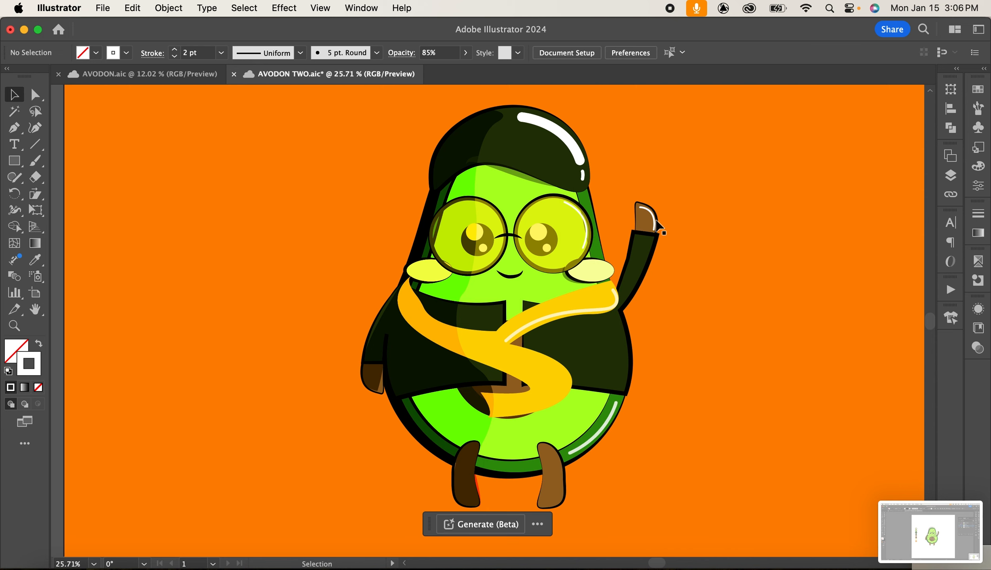
Set the raised hand's highlight stroke opacity to 74%.
click(649, 216)
click(470, 57)
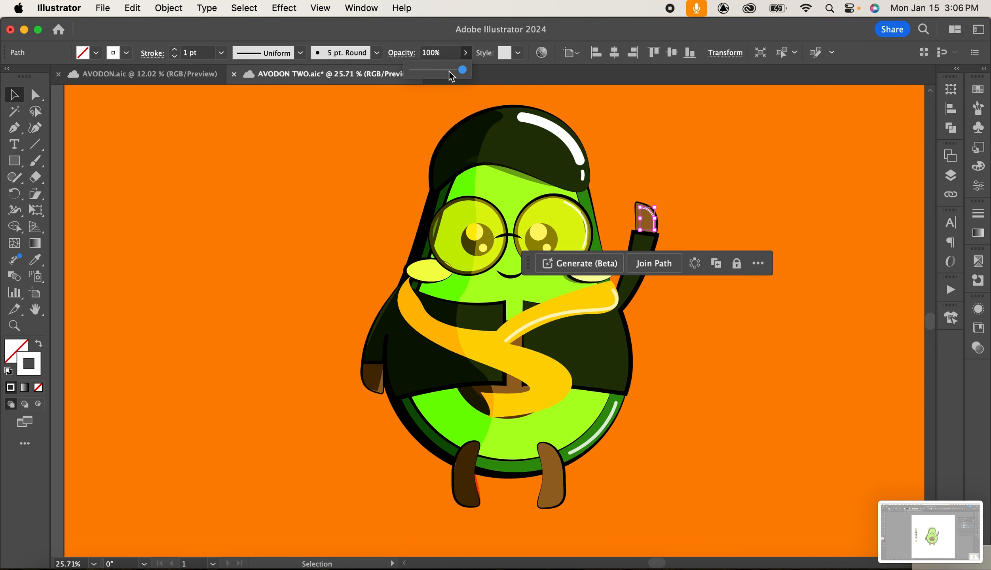
click(450, 71)
click(735, 108)
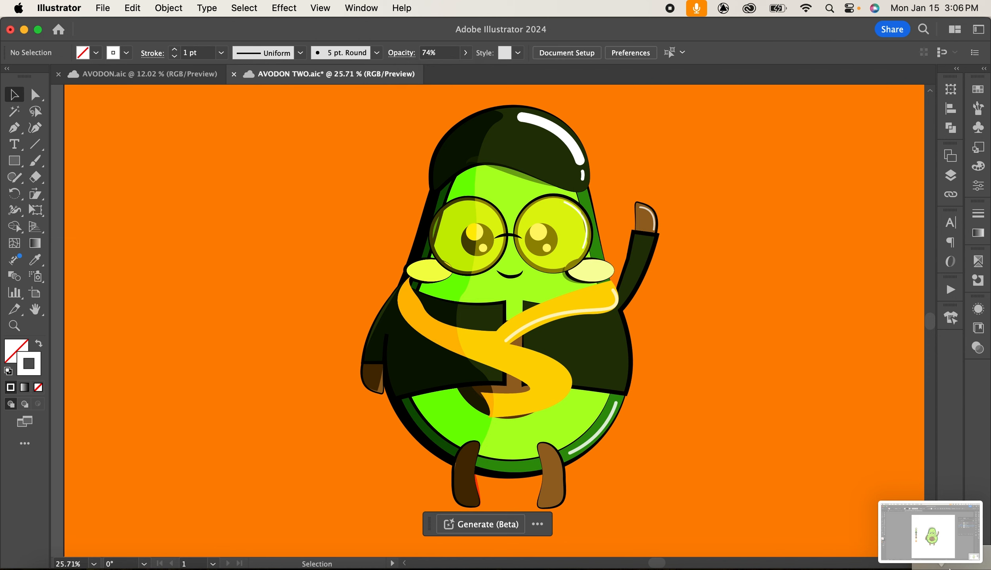
Set the cap's long highlight stroke opacity to 86%.
click(558, 130)
click(469, 58)
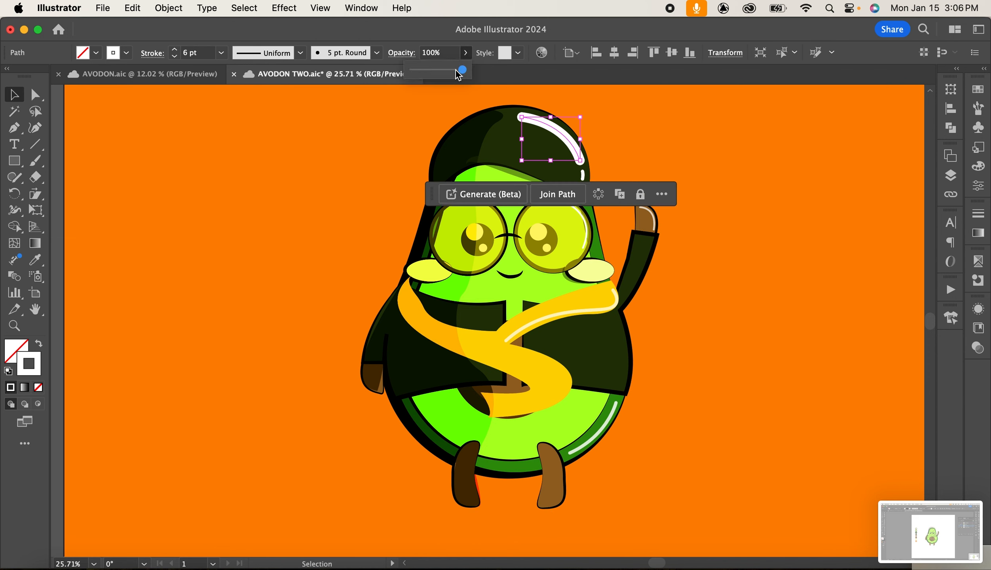
click(456, 70)
click(703, 177)
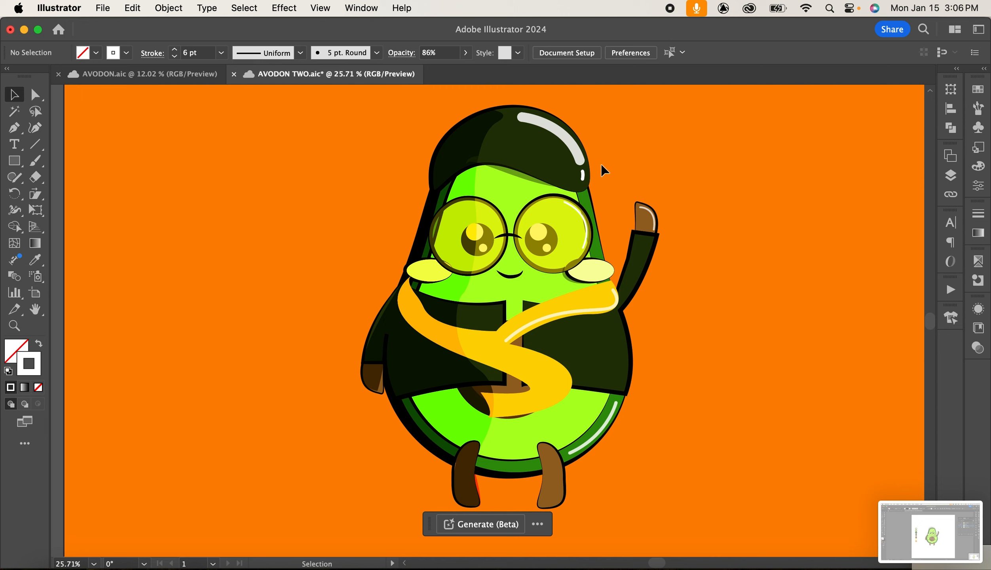
Set the small highlight dot on the cap's edge to 84% opacity.
click(581, 175)
click(465, 53)
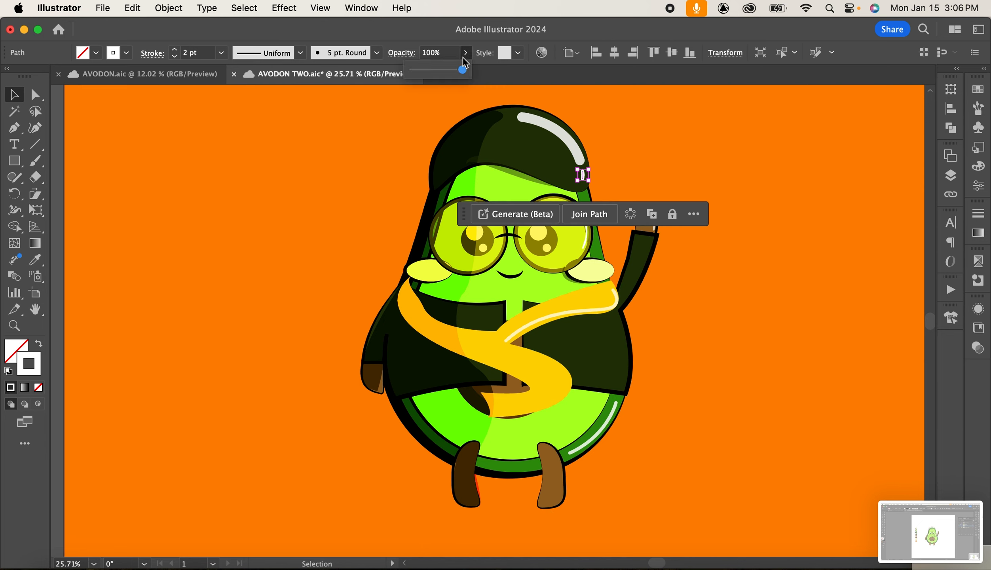
click(789, 378)
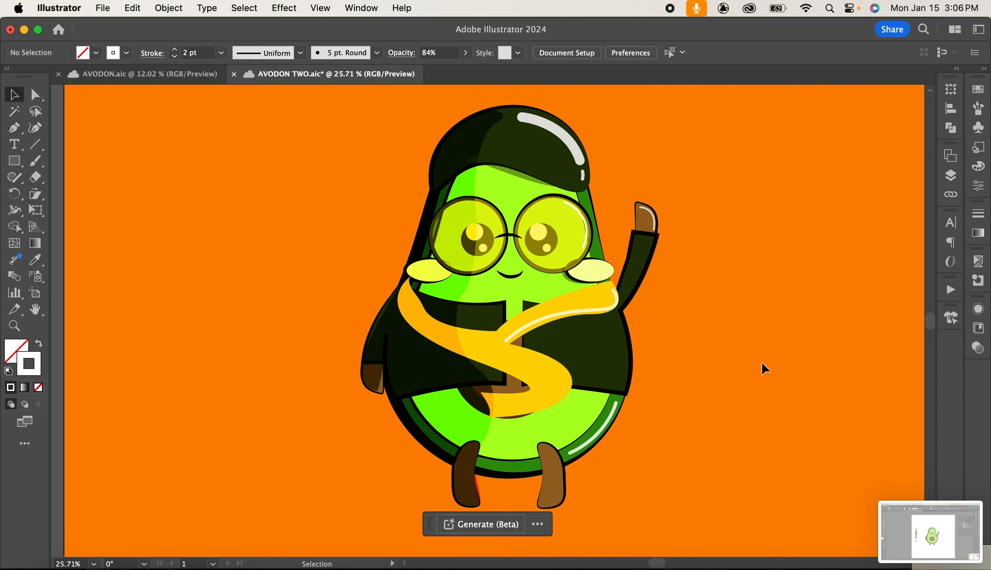
Select the CLOTHING layer and draw two small circles side by side on the shirt's right chest with the Ellipse tool.
click(949, 175)
click(866, 212)
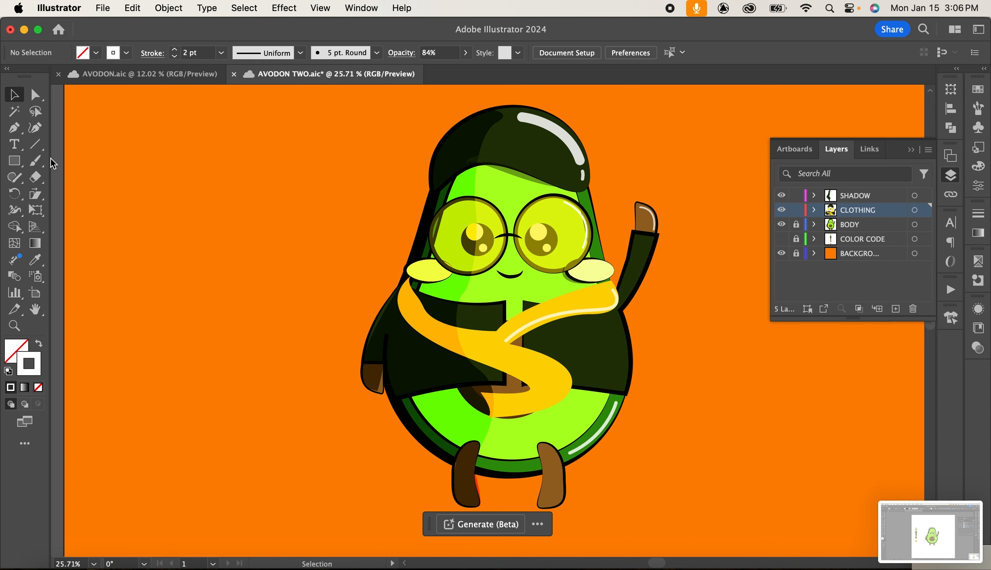
click(15, 163)
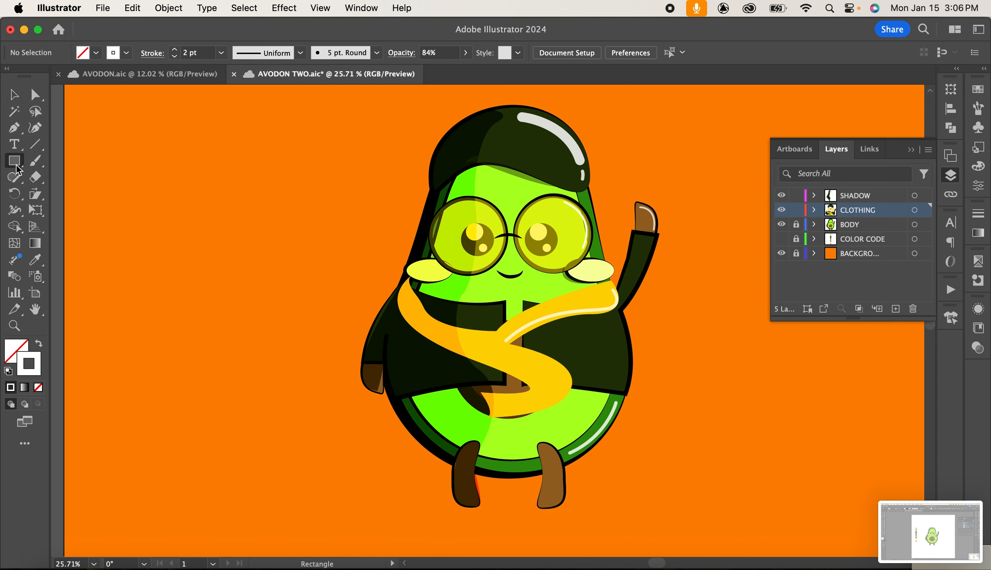
drag(17, 166, 56, 196)
scroll(493, 365, up, 1)
scroll(494, 364, up, 5)
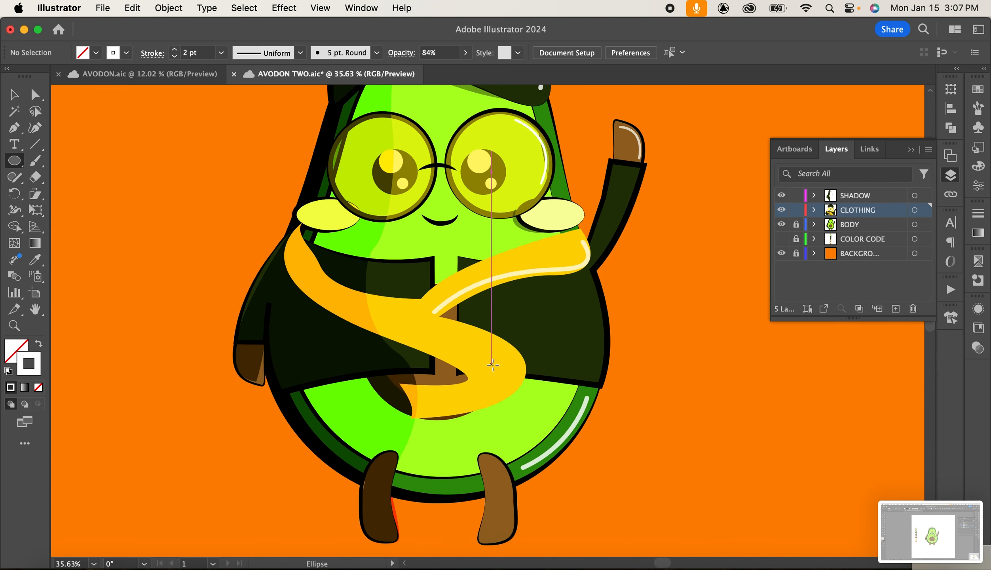
drag(552, 289, 573, 301)
key(v)
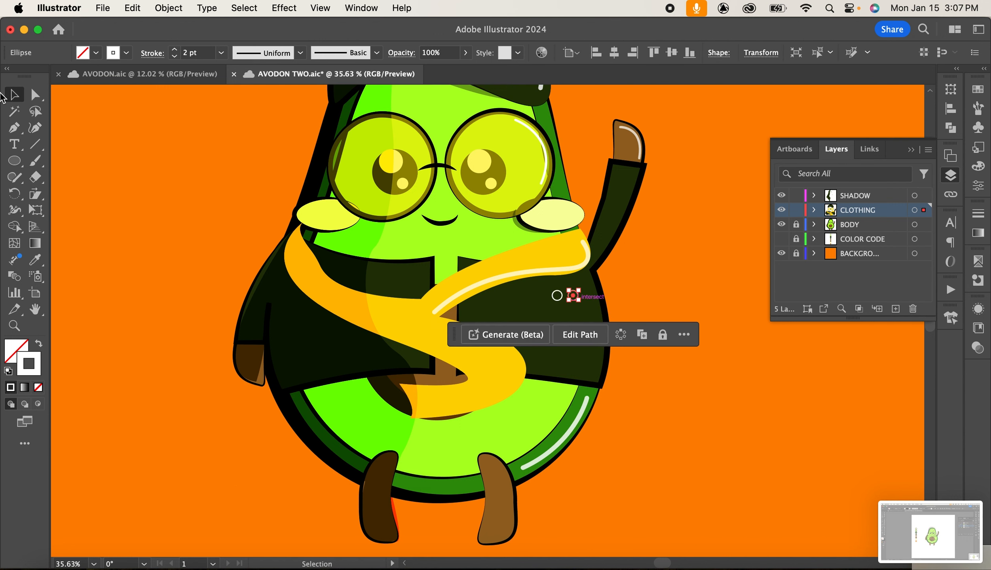
Draw a small triangle beneath the two circles with the Pen tool and adjust its position.
click(15, 128)
click(557, 307)
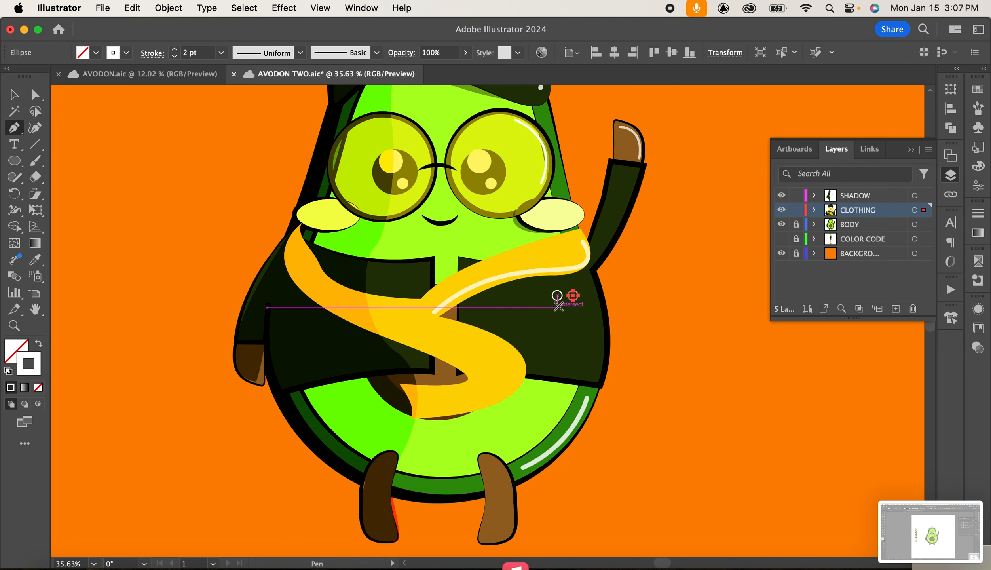
click(573, 307)
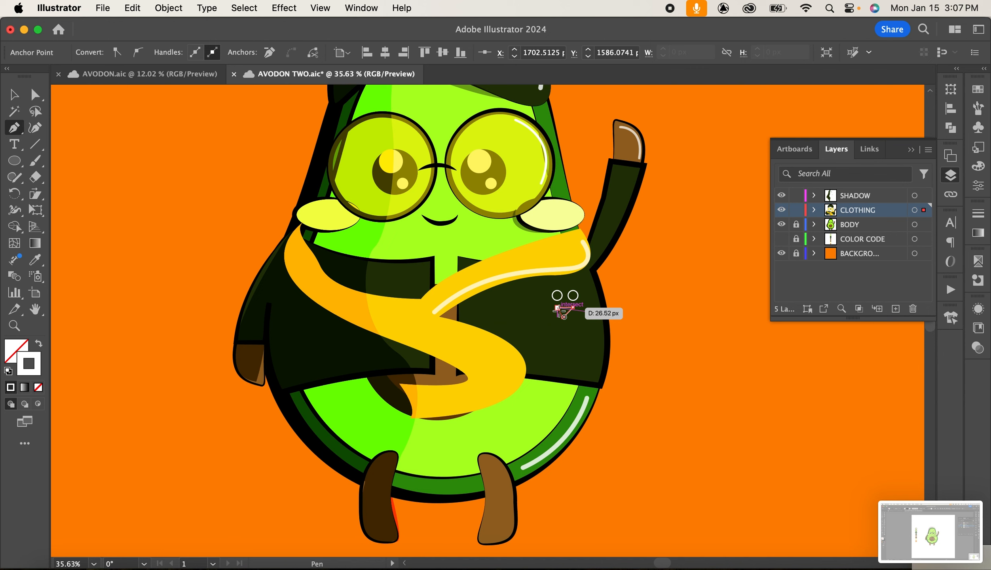
key(super+z)
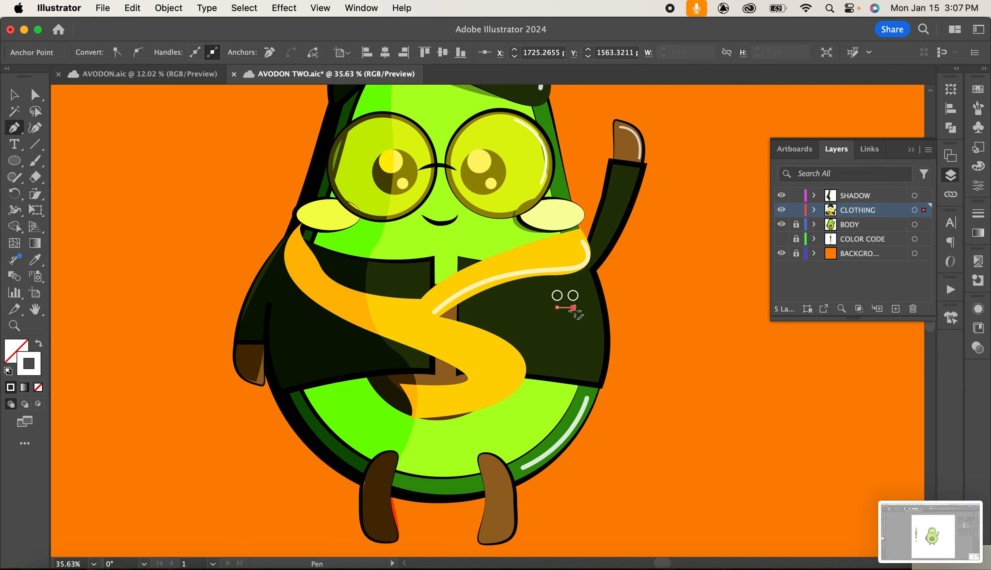
click(565, 319)
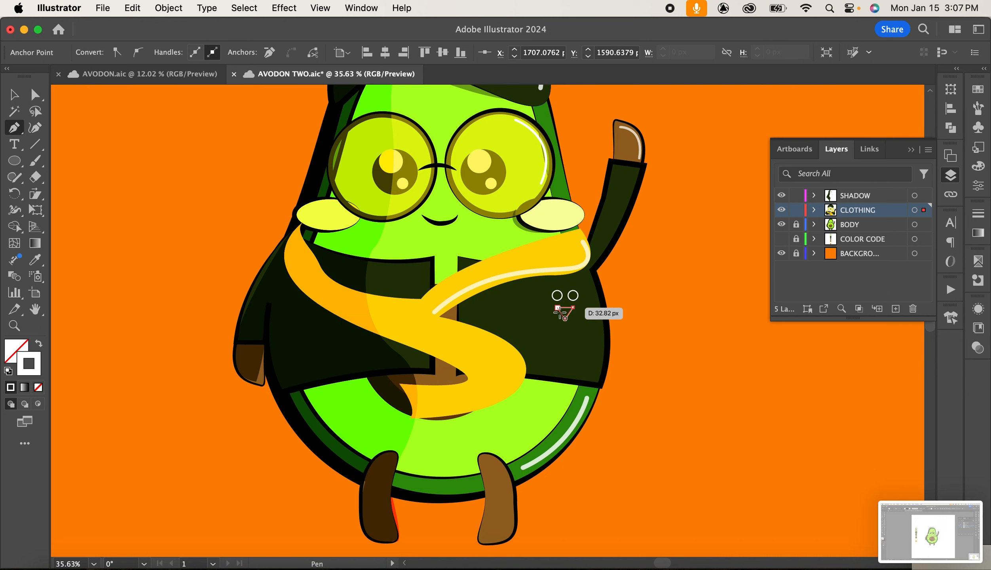
click(557, 307)
click(14, 101)
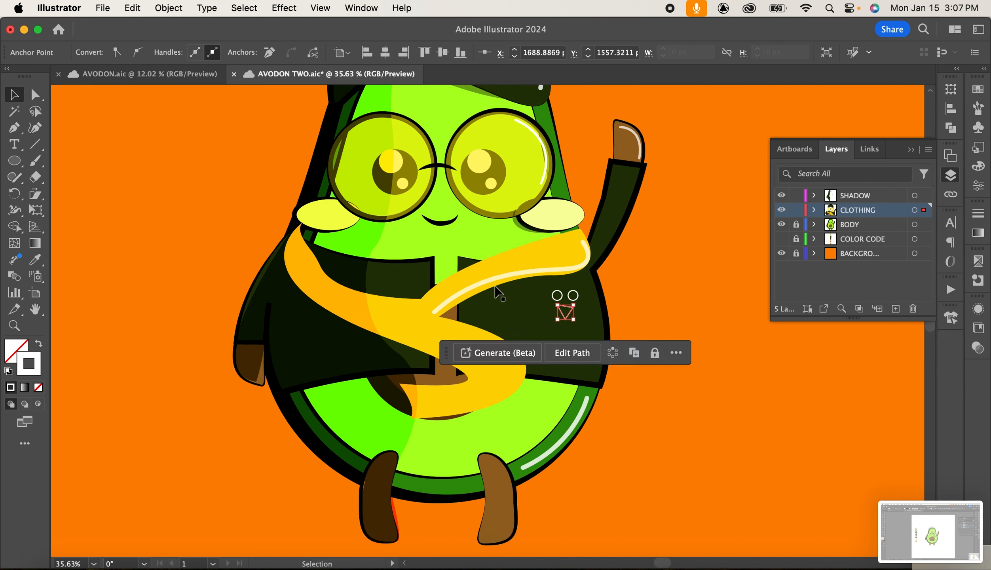
key(a)
key(v)
drag(569, 319, 565, 318)
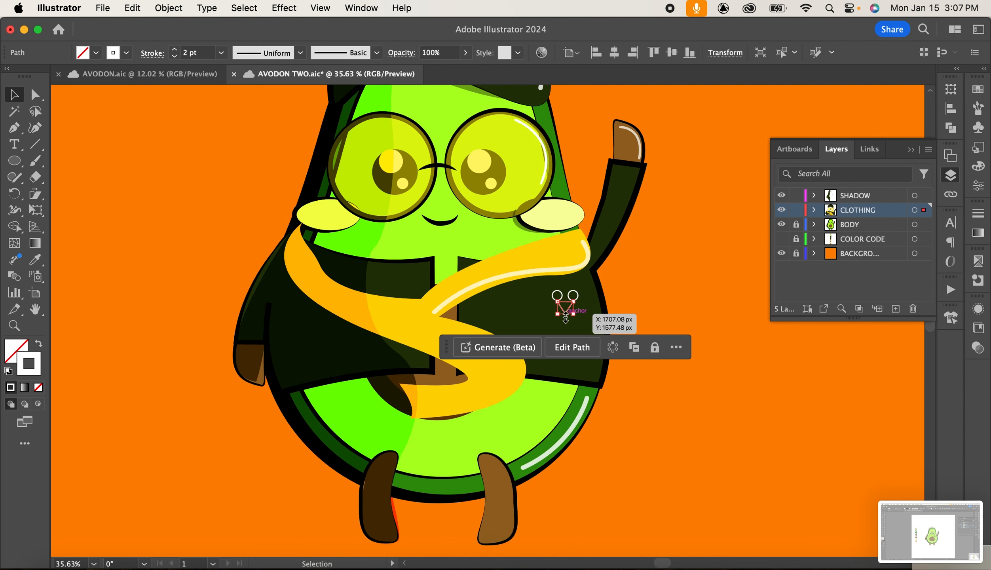
click(690, 303)
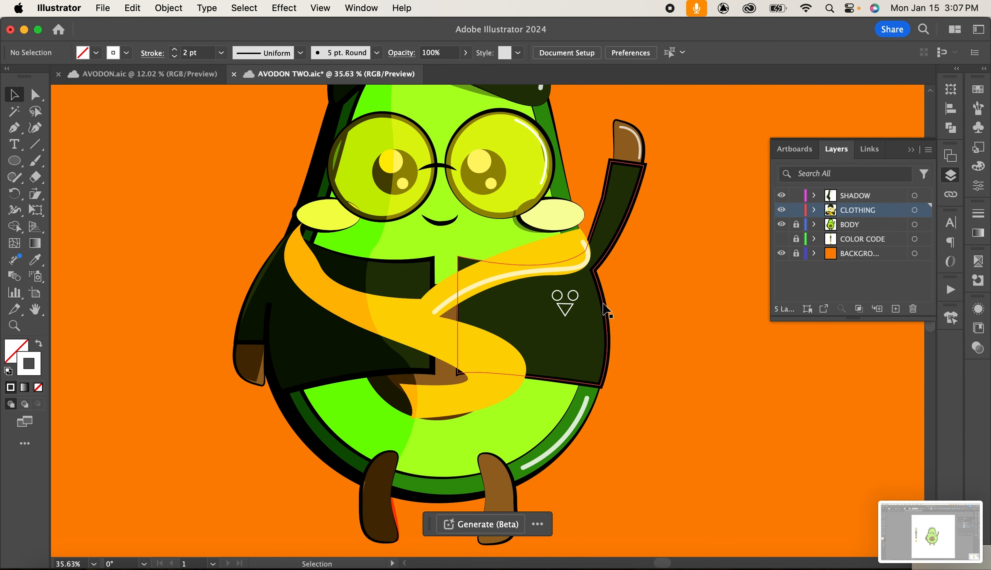
Select both circles and the triangle and fill them white to form a chest logo.
click(556, 296)
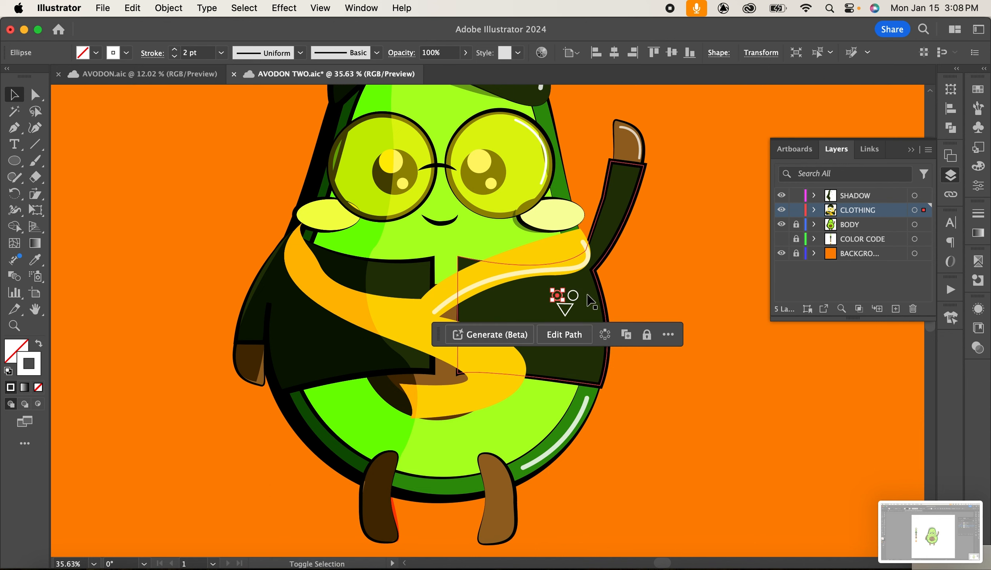
shift+click(572, 295)
shift+click(566, 314)
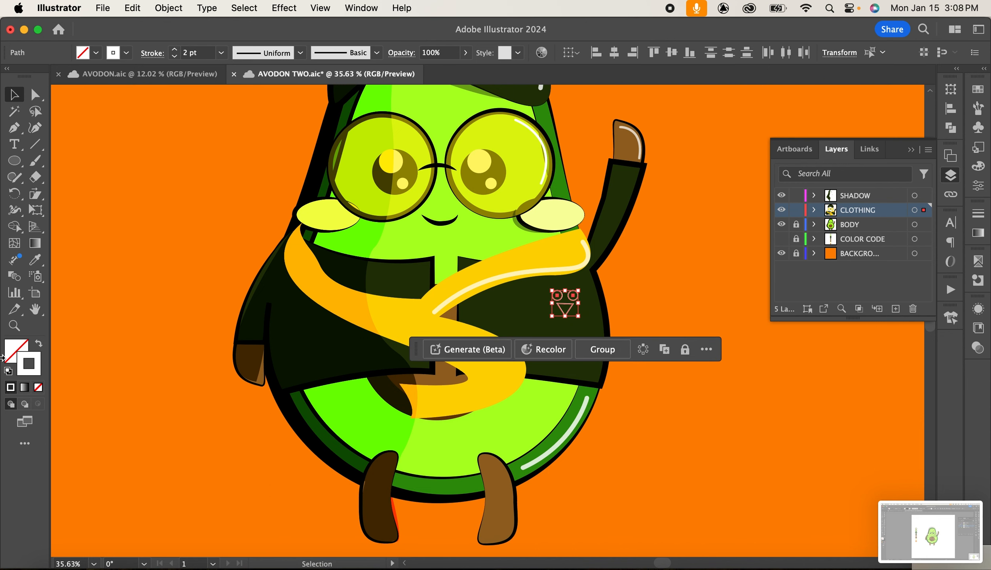
click(718, 417)
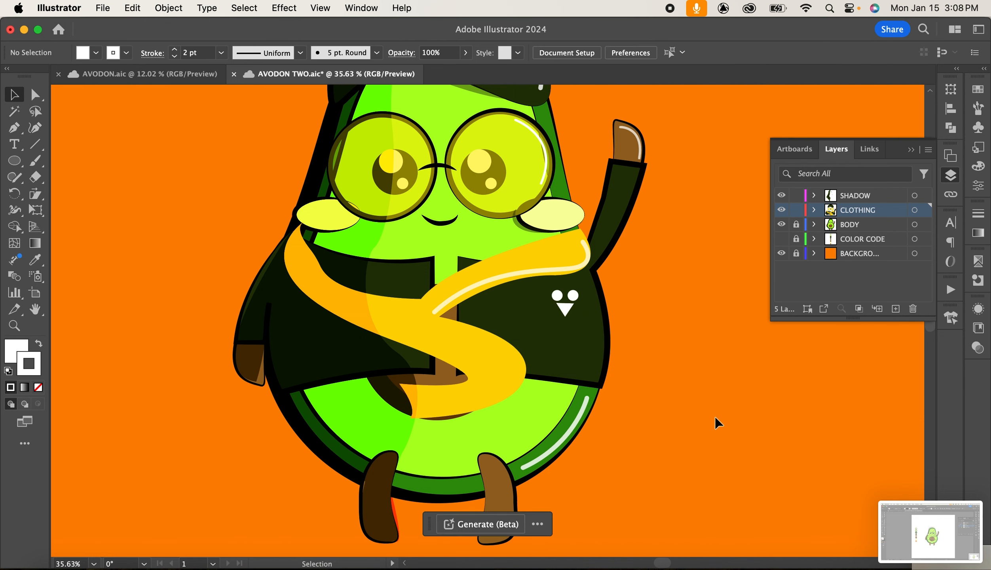
Draw a short curved white stem stroke on top of the cap with the Pen tool.
scroll(715, 416, down, 1)
scroll(715, 416, down, 4)
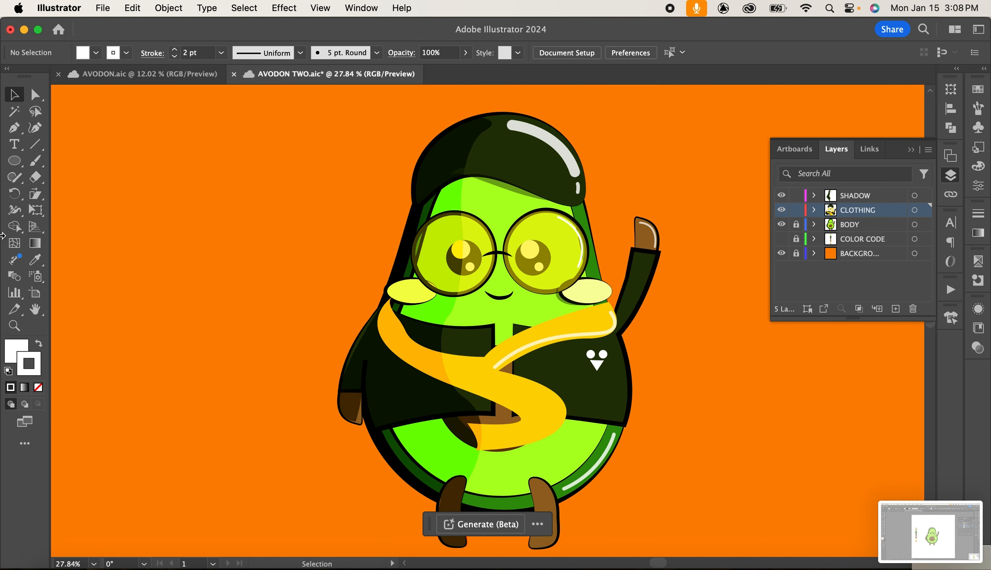
click(15, 129)
click(474, 100)
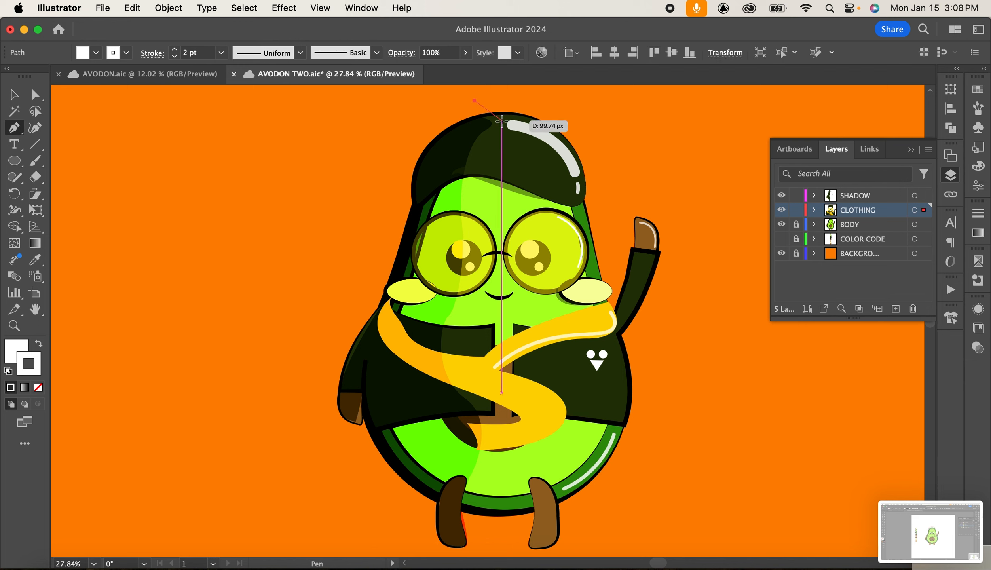
drag(501, 119, 498, 139)
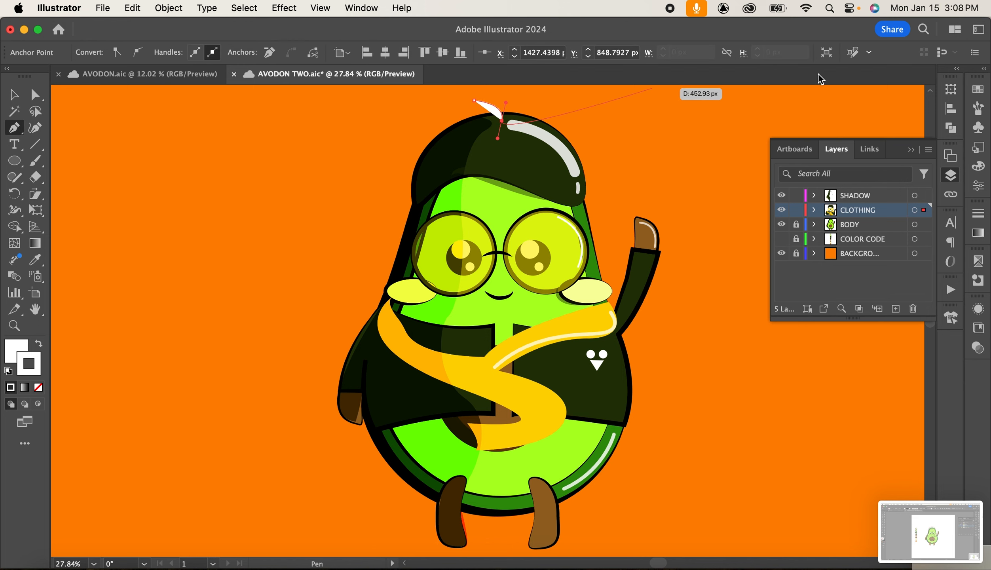
click(38, 387)
click(38, 388)
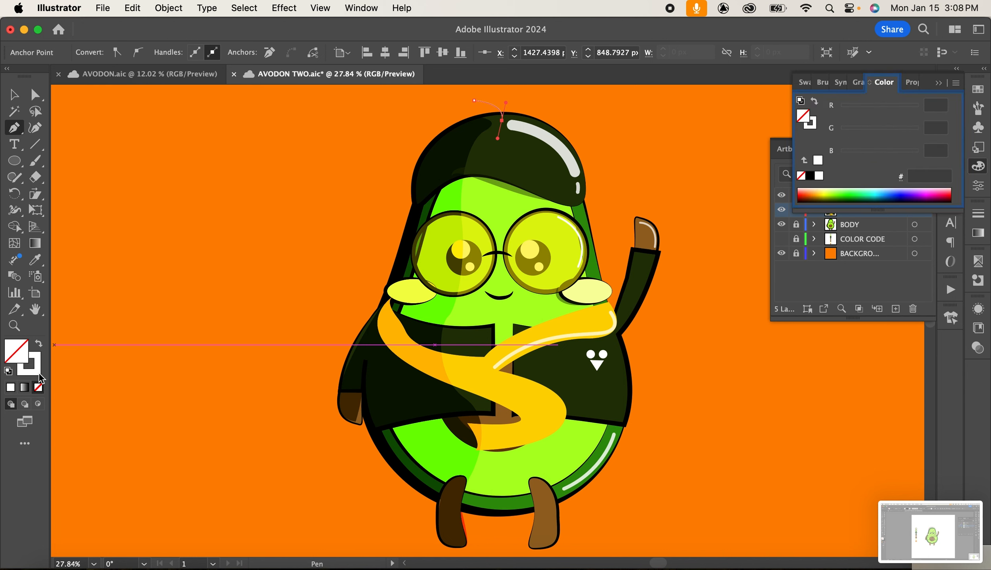
key(v)
click(265, 210)
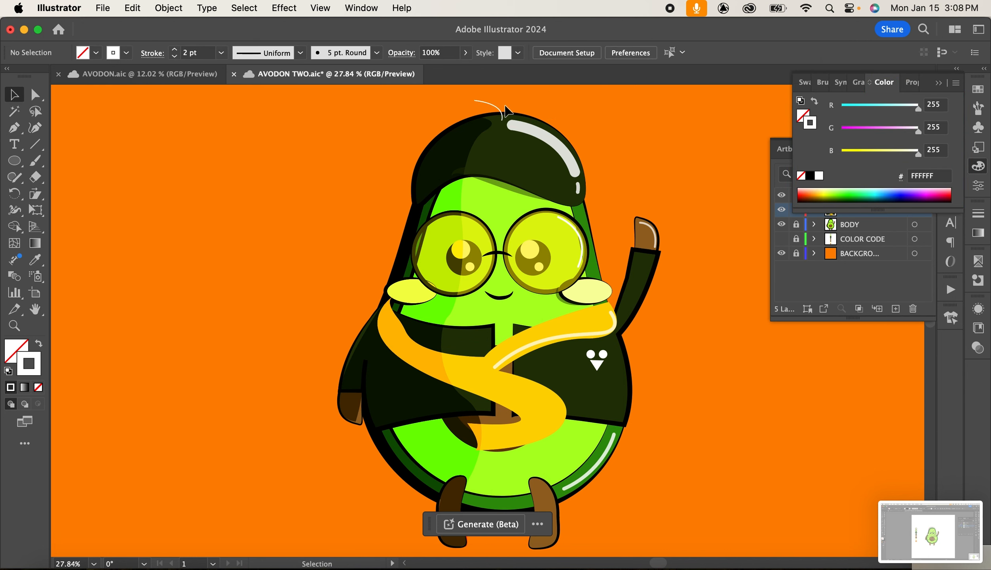
Widen the stem stroke with the Width tool so it tapers into a leaf shape.
click(497, 112)
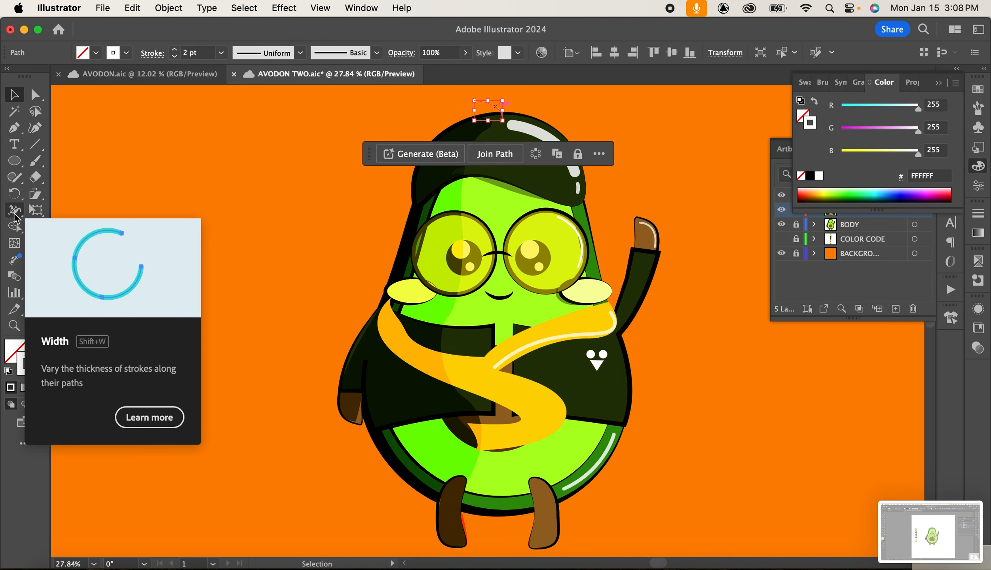
click(14, 210)
mouse_move(475, 101)
mouse_down()
mouse_move(453, 170)
mouse_move(464, 170)
mouse_up()
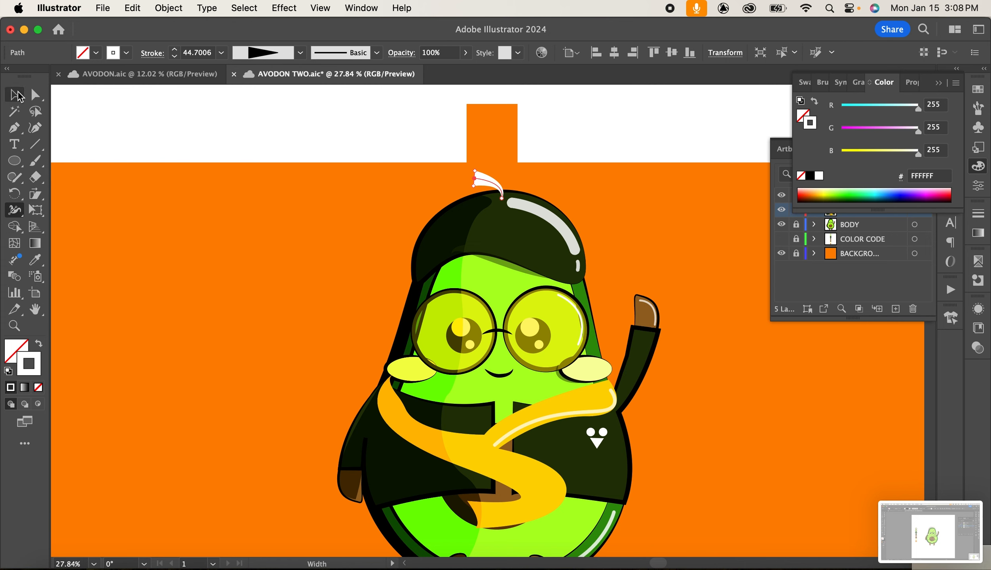
click(19, 96)
scroll(320, 344, down, 5)
scroll(745, 362, up, 2)
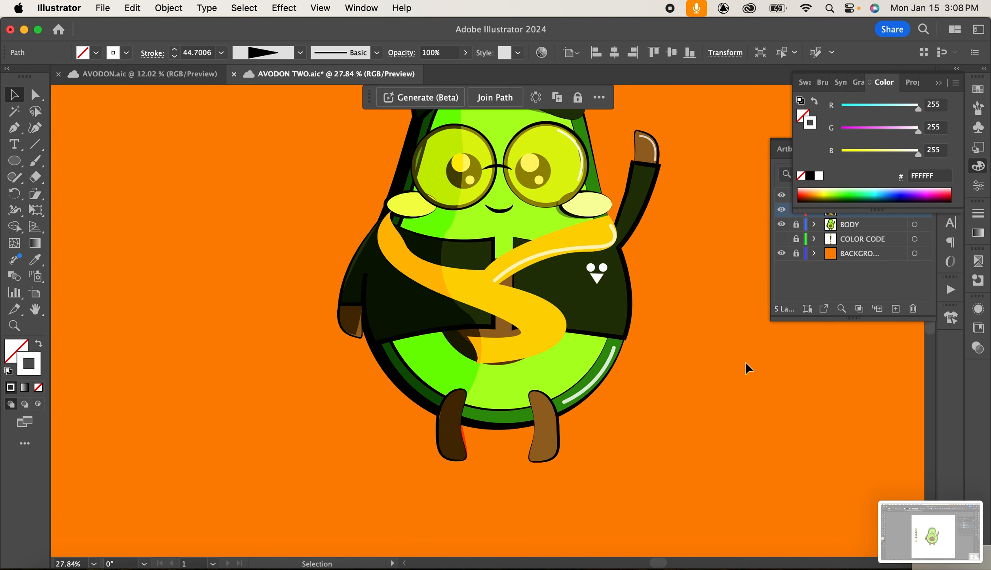
scroll(744, 362, up, 5)
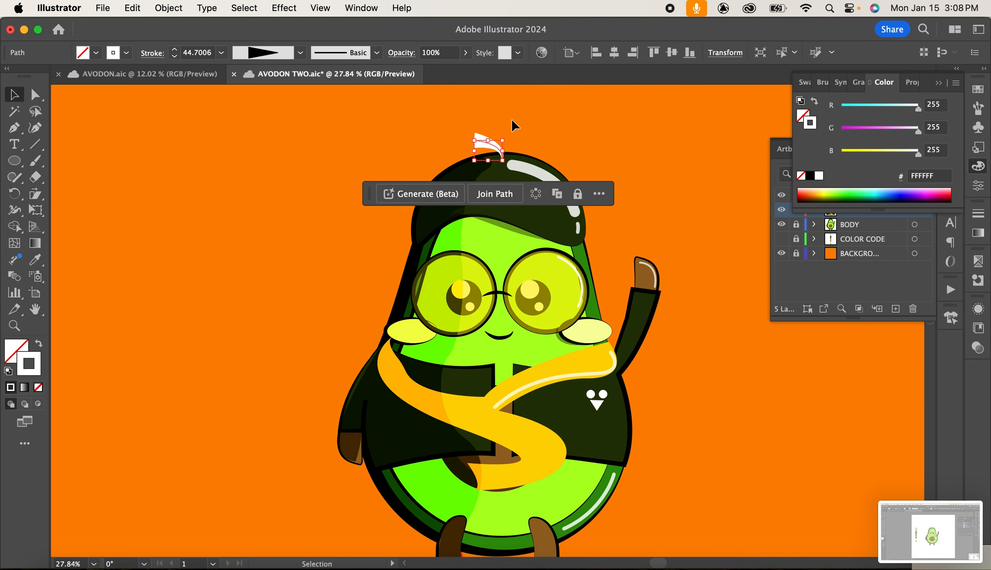
click(513, 126)
scroll(518, 259, down, 1)
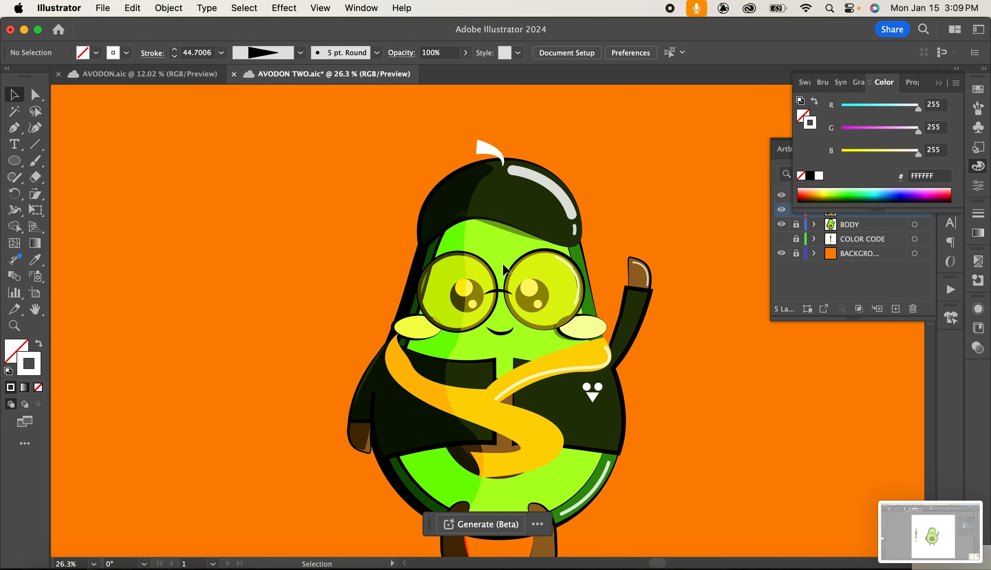
Nudge the cap's white highlight stroke slightly downward and set its opacity to 100%.
scroll(503, 264, down, 3)
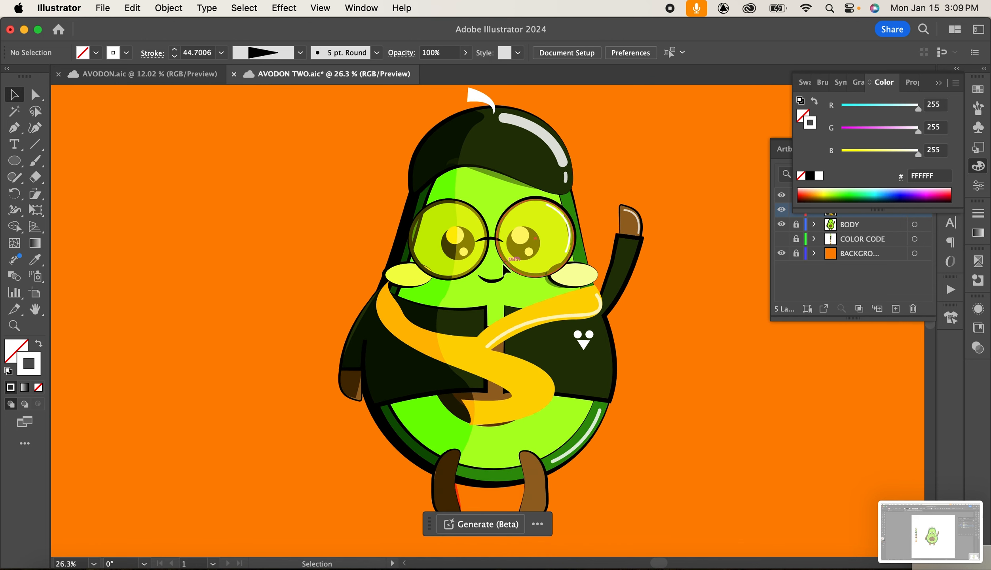
click(535, 136)
key(super+s)
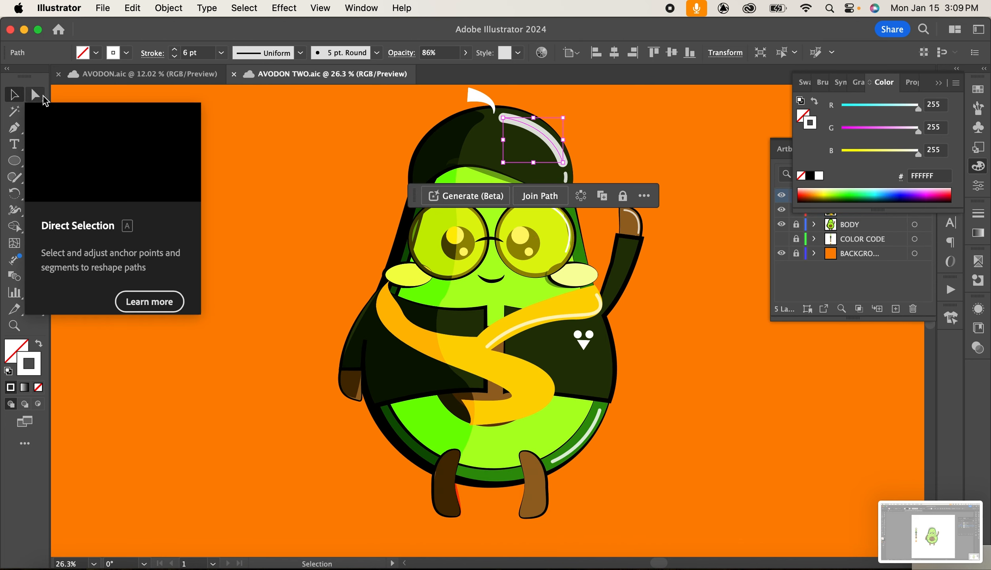
mouse_move(547, 140)
mouse_down()
mouse_move(647, 223)
mouse_move(555, 142)
mouse_up()
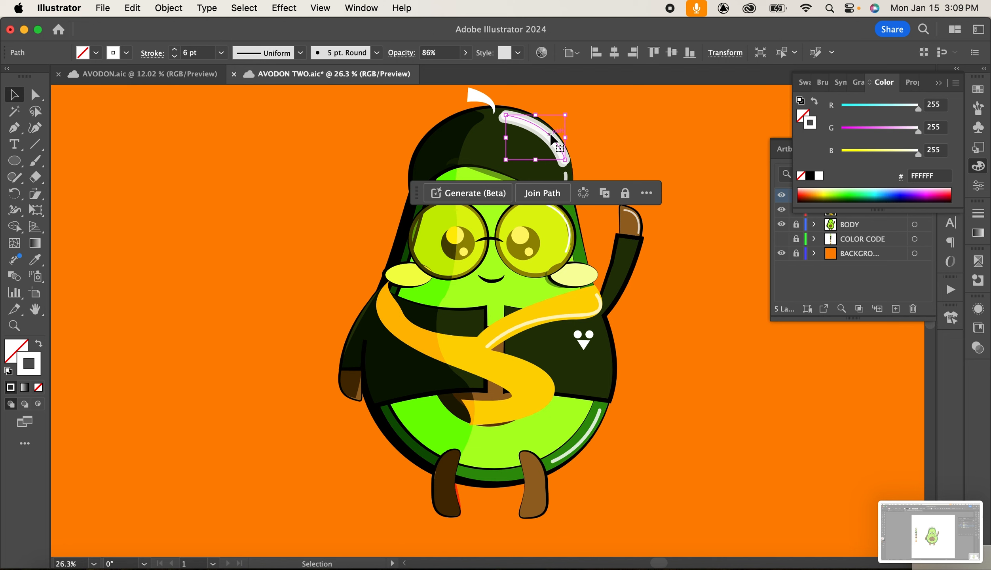
key(Down)
key(Down)
key(Down)
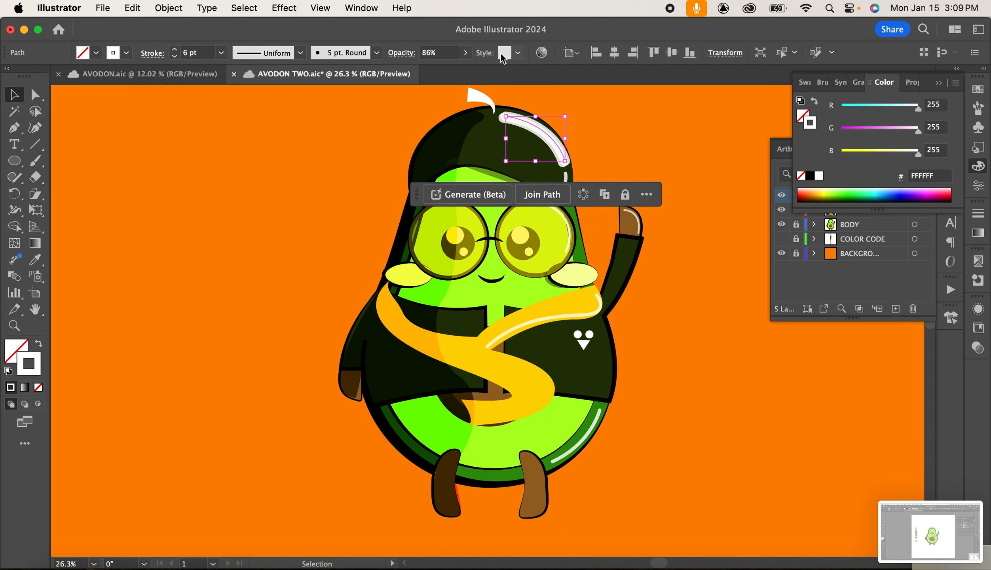
click(466, 54)
drag(461, 70, 469, 71)
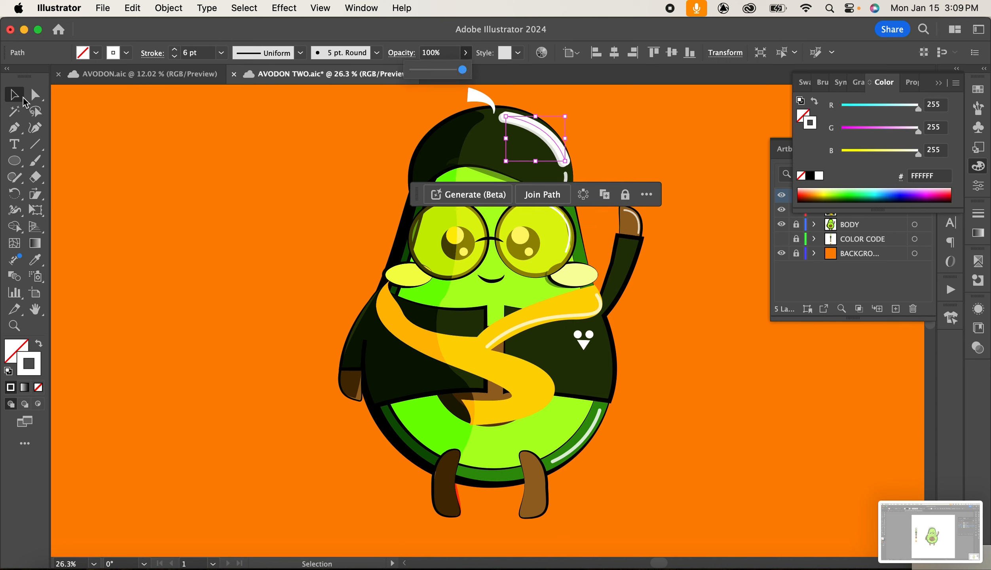
click(662, 140)
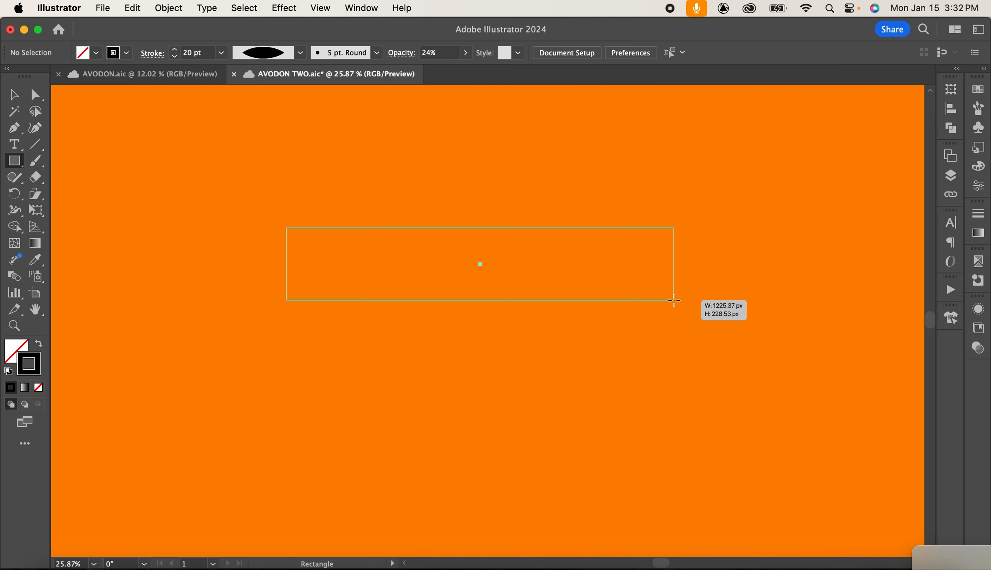
Fill the long rectangle black and duplicate it directly below to form a bench backrest and seat.
drag(674, 297, 675, 300)
click(14, 95)
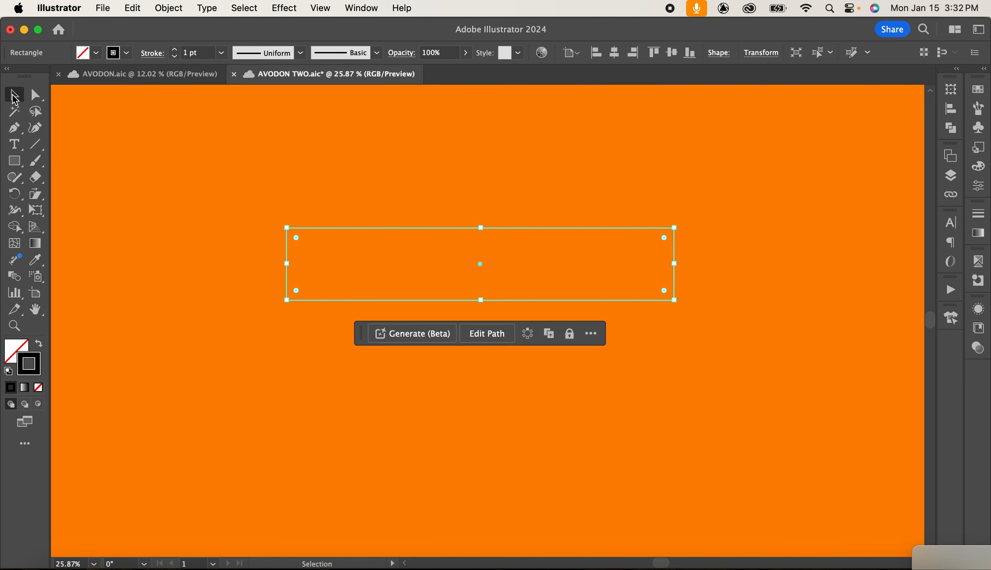
drag(23, 355, 14, 349)
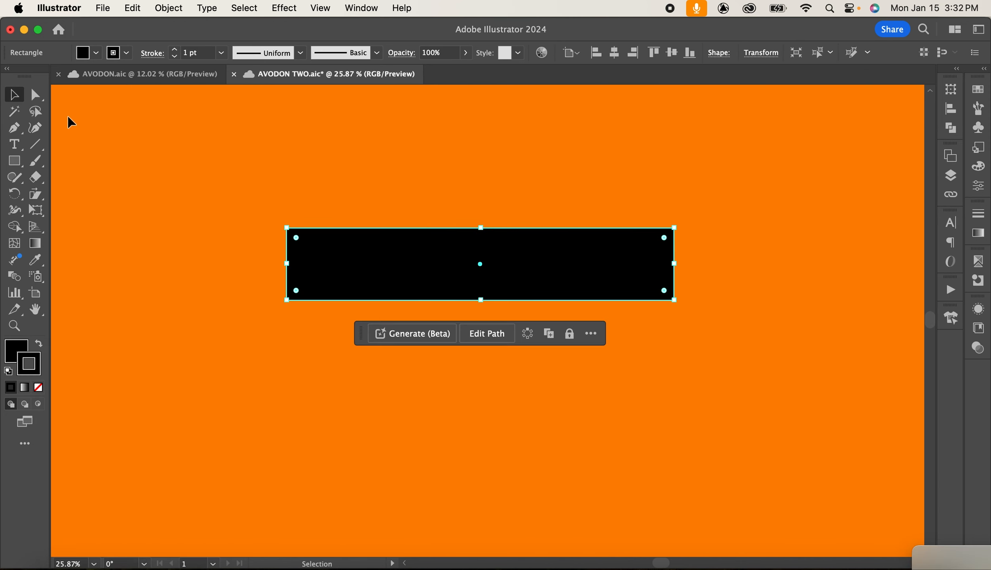
drag(479, 264, 480, 354)
click(126, 160)
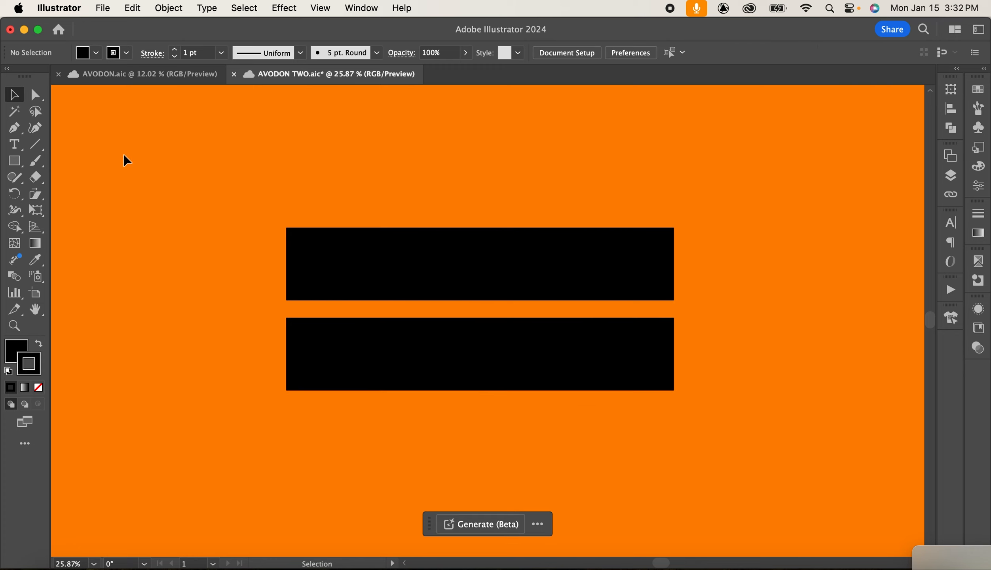
Draw a short vertical post line with the Pen tool and copy it toward the right end of the bench.
click(14, 128)
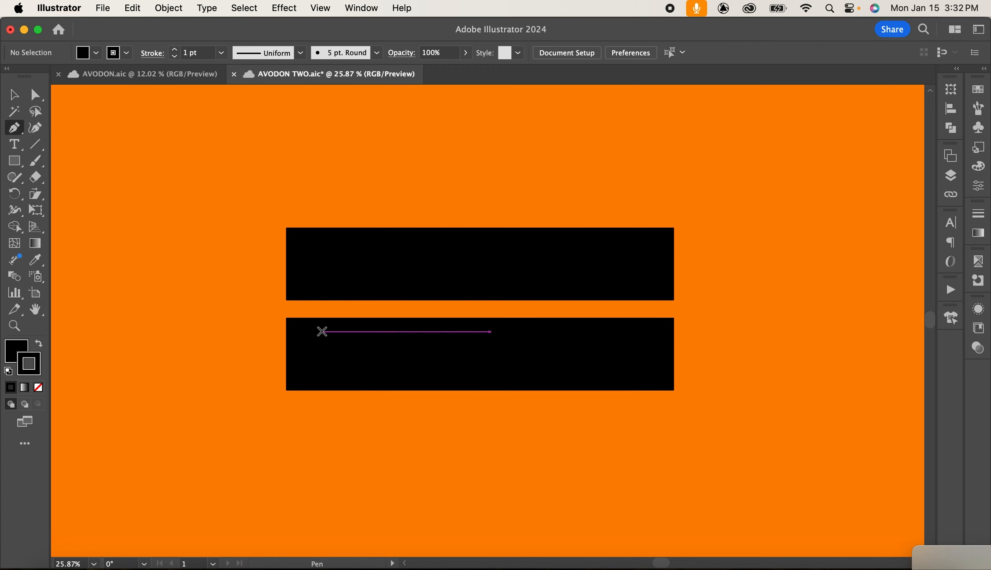
click(320, 331)
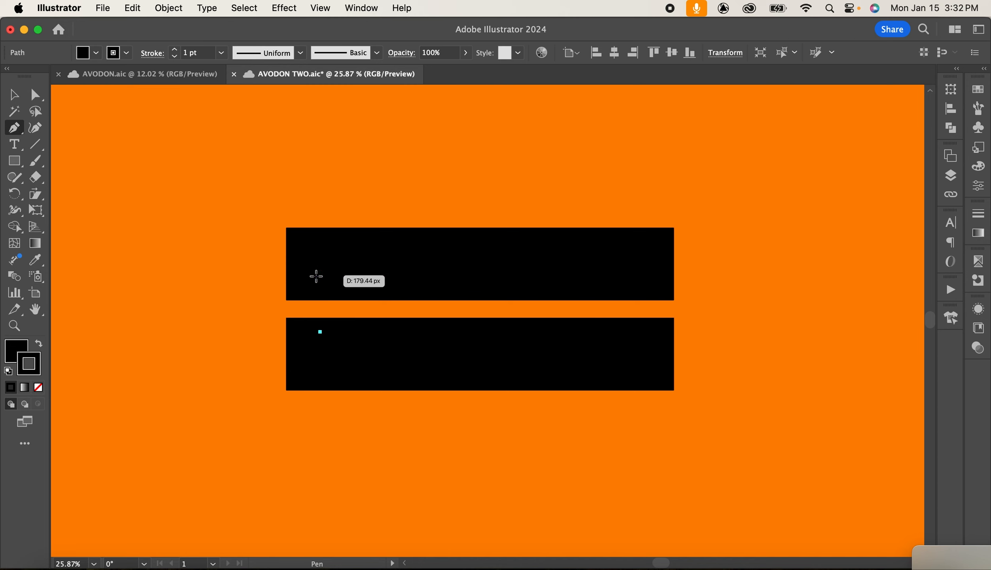
click(317, 275)
click(14, 95)
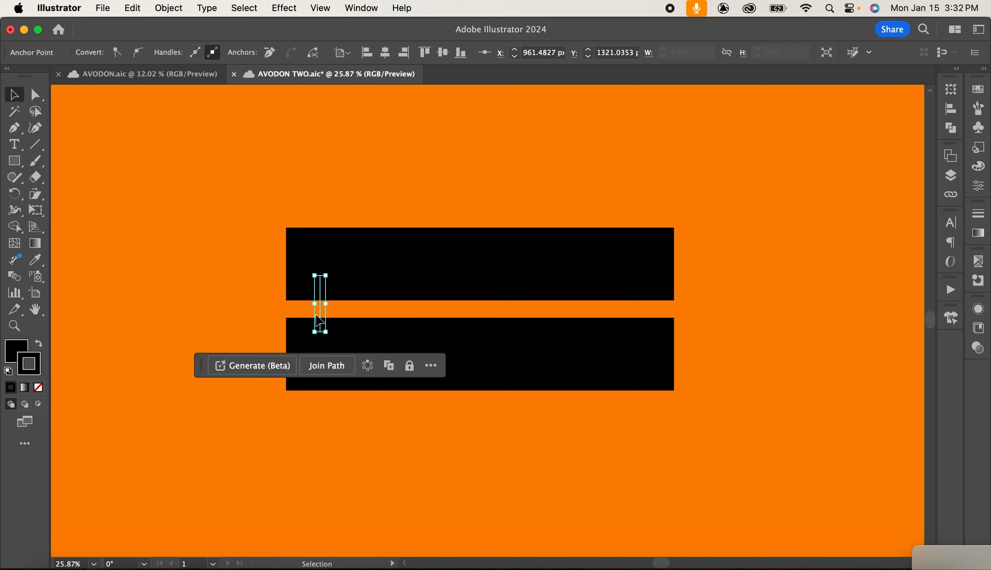
drag(318, 313, 645, 327)
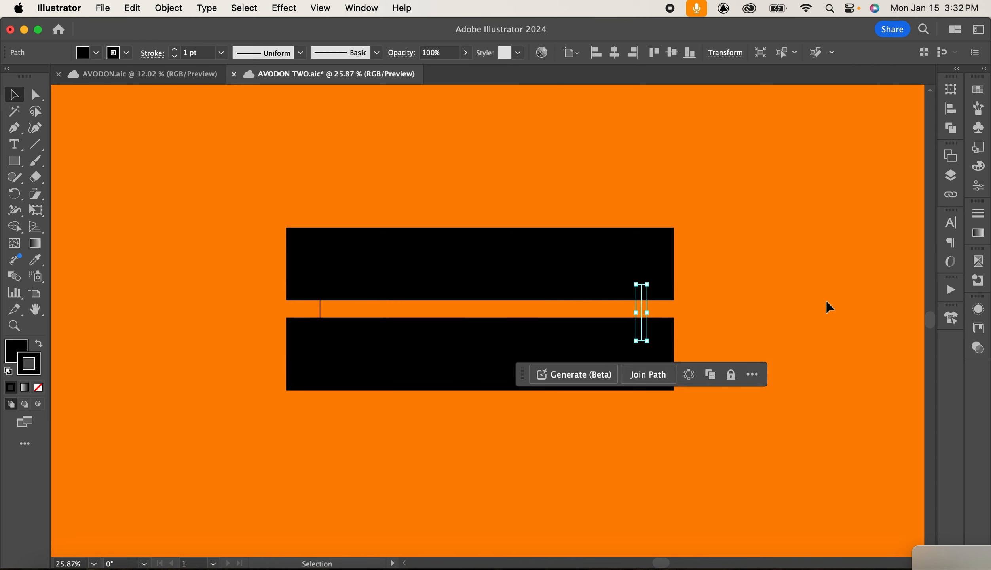
Move both post lines upward so their tops rise above the backrest rectangle.
click(321, 308)
drag(319, 275, 319, 212)
click(641, 309)
drag(641, 283, 639, 211)
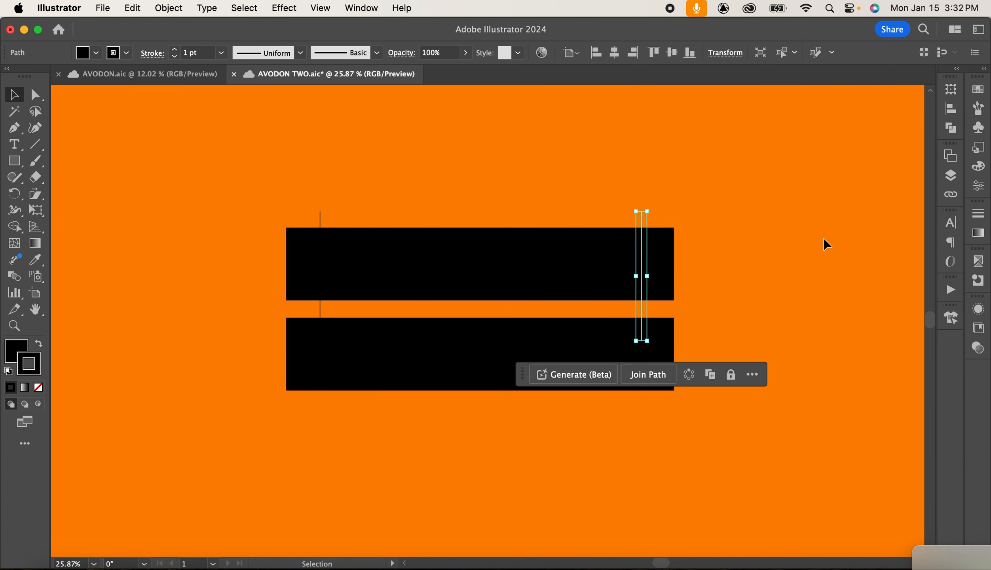
click(320, 224)
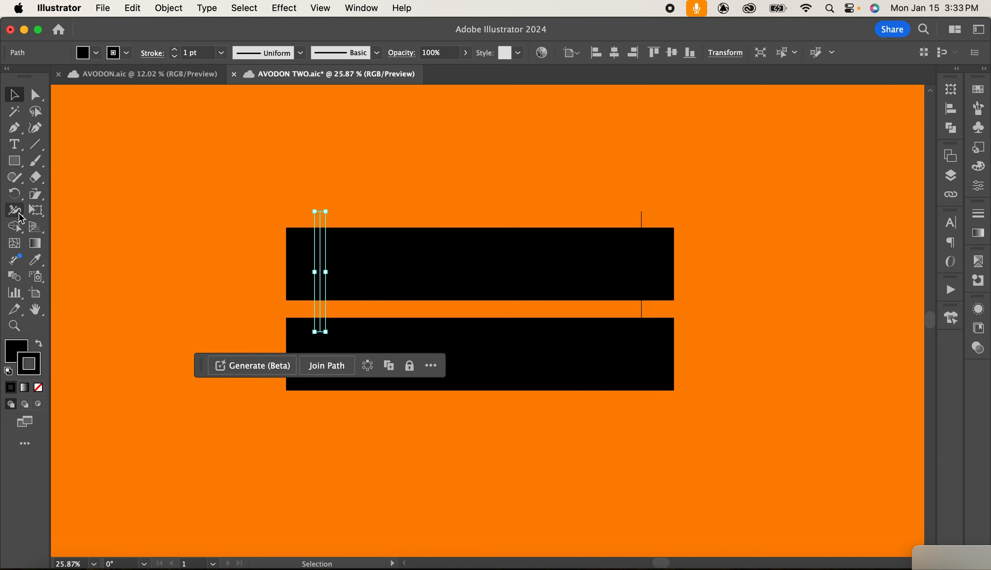
Widen the top ends of both post lines with the Width tool to make tapered posts.
click(334, 175)
click(320, 212)
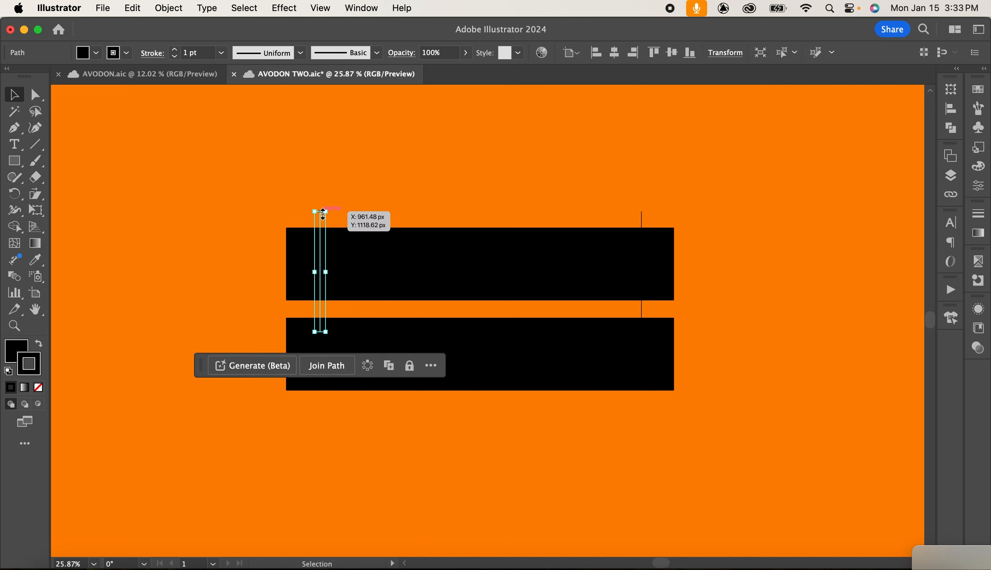
click(20, 210)
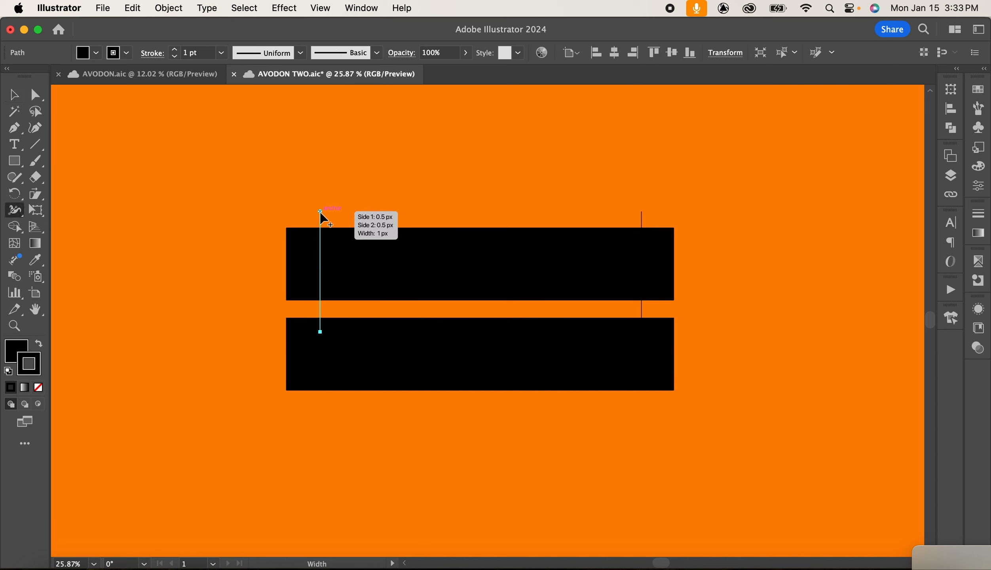
drag(321, 211, 328, 213)
drag(641, 211, 657, 218)
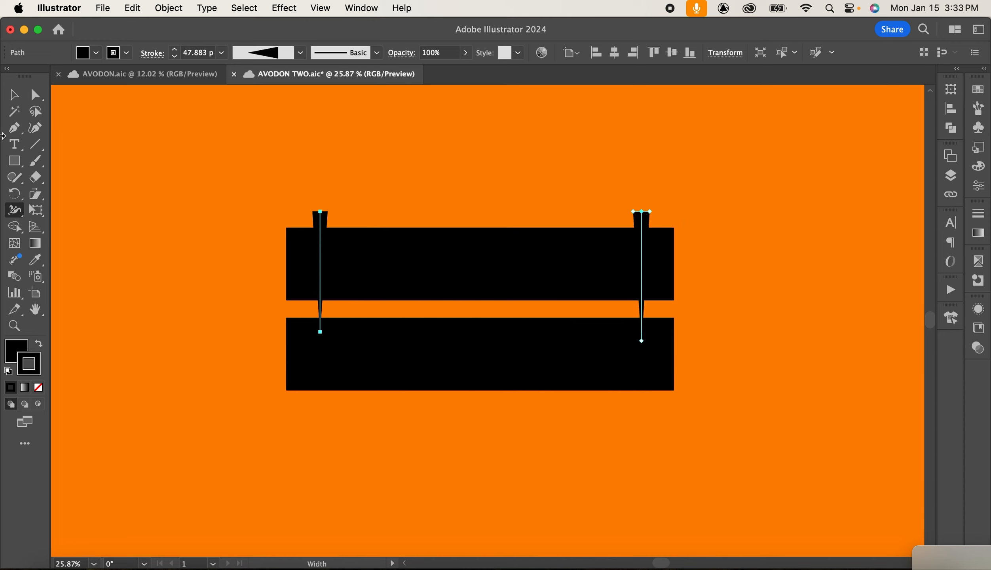
click(16, 95)
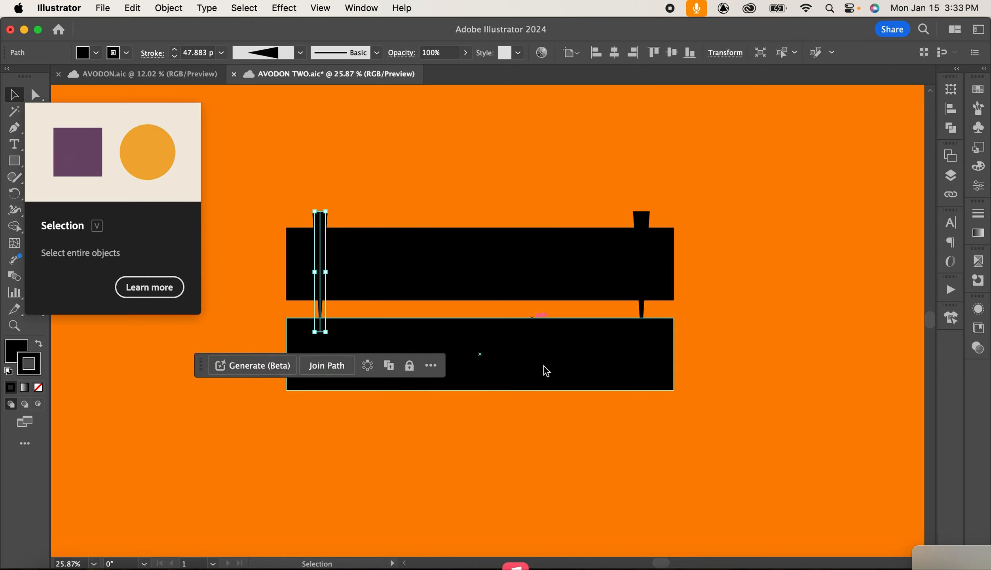
click(468, 167)
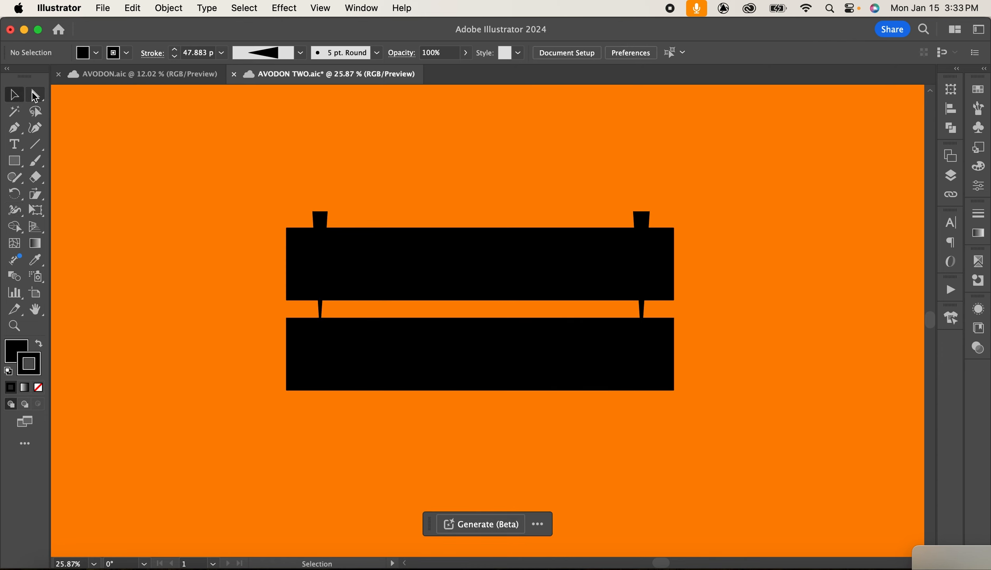
Pull the lower rectangle's bottom corners outward and top corners inward to shape a trapezoid seat.
click(34, 95)
click(287, 391)
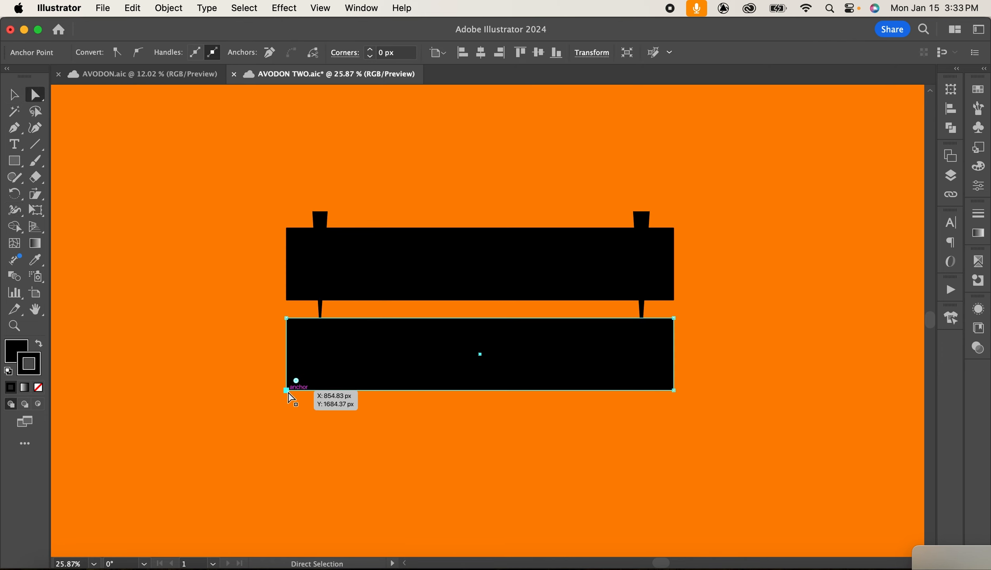
drag(287, 391, 269, 401)
drag(674, 391, 678, 401)
click(409, 331)
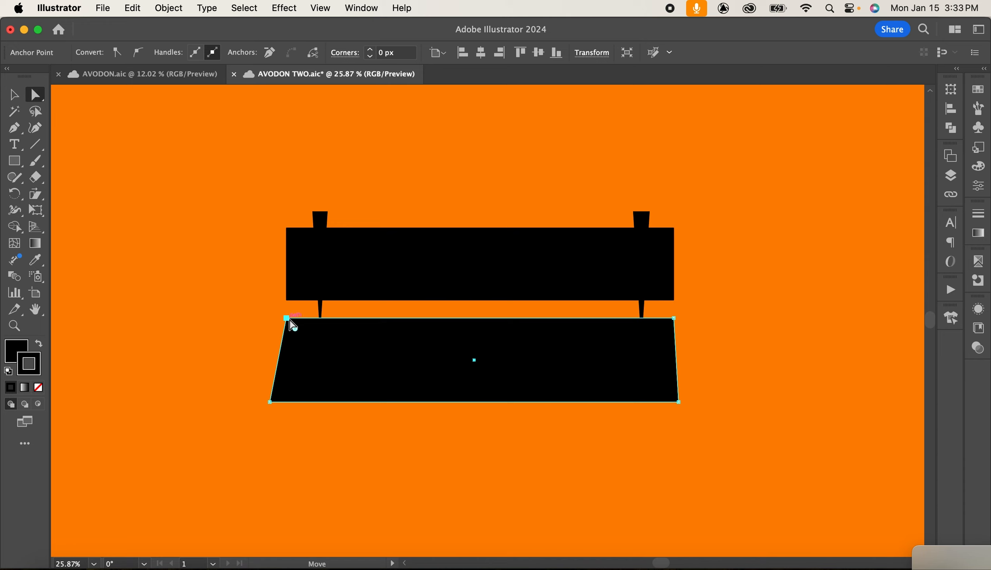
drag(286, 318, 320, 319)
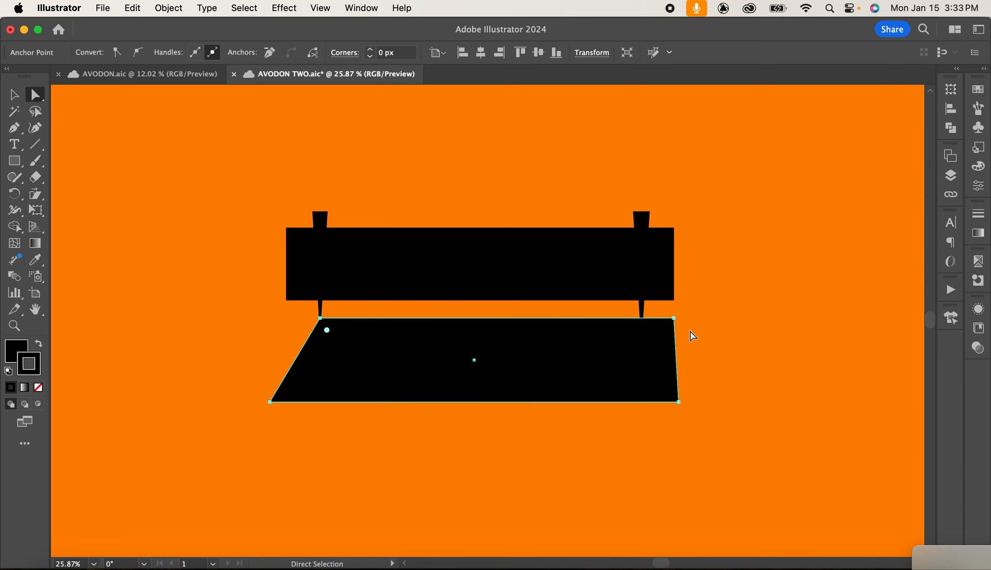
drag(671, 318, 643, 320)
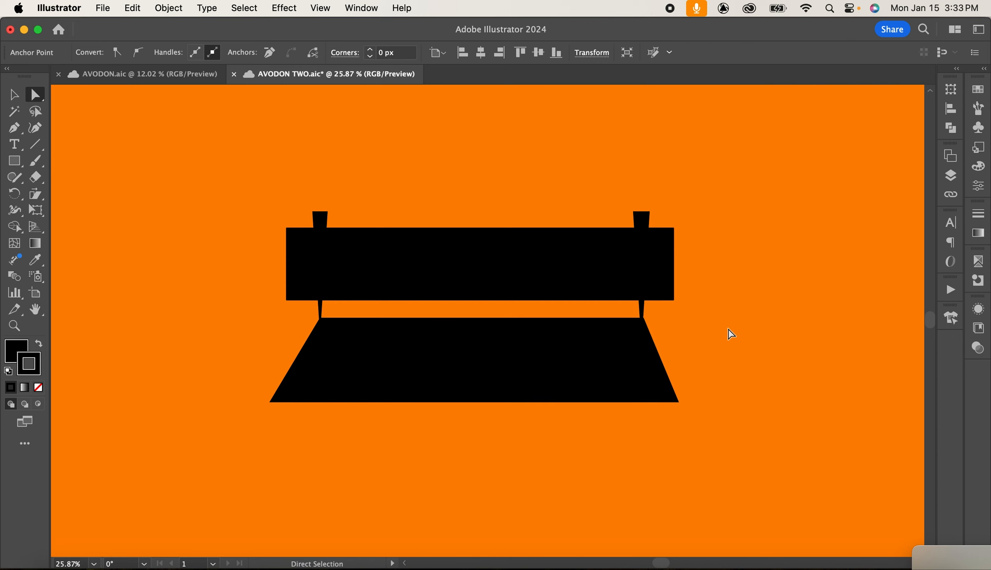
click(730, 334)
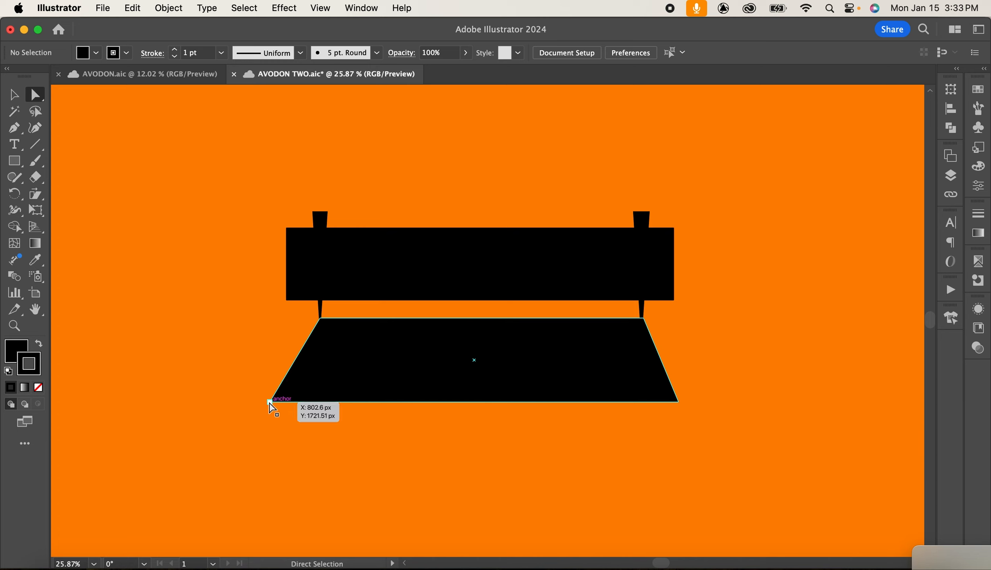
Reduce the trapezoid seat's height by raising its bottom edge.
click(270, 402)
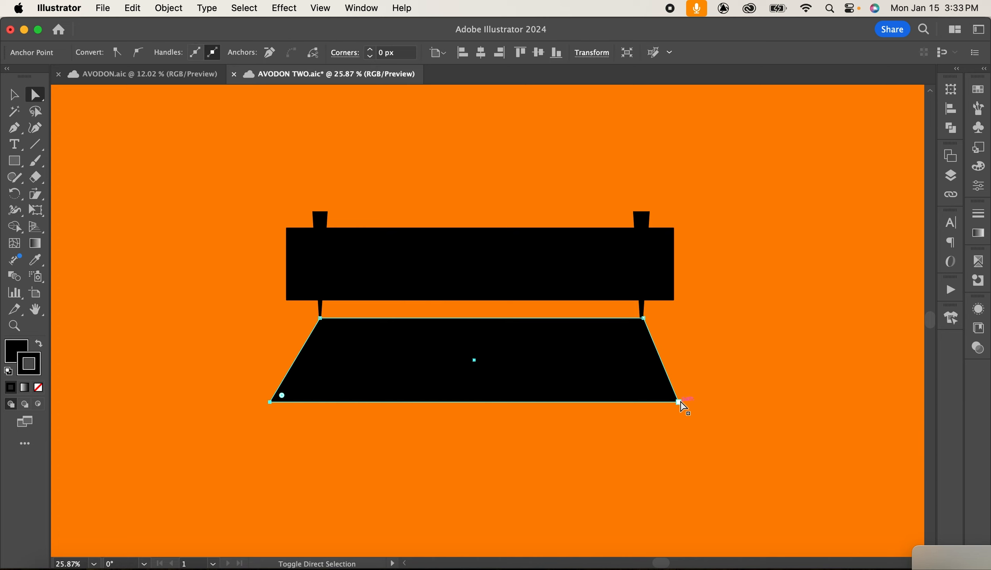
key(v)
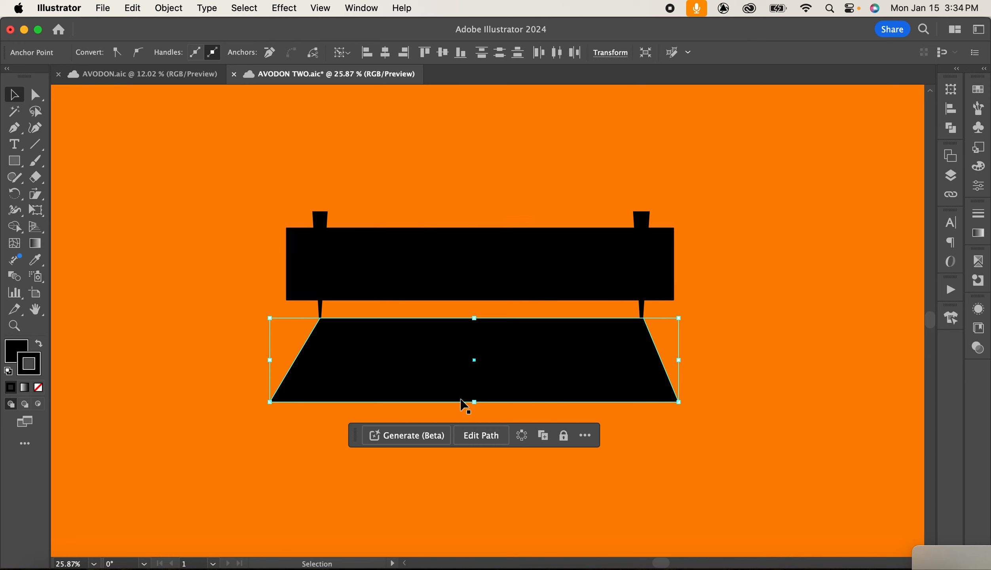
drag(474, 401, 484, 372)
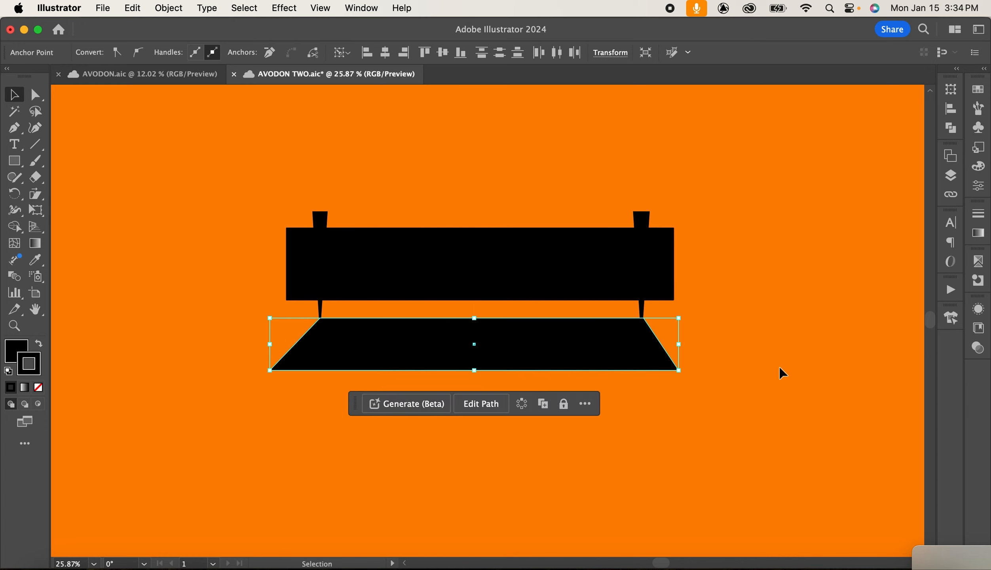
click(779, 366)
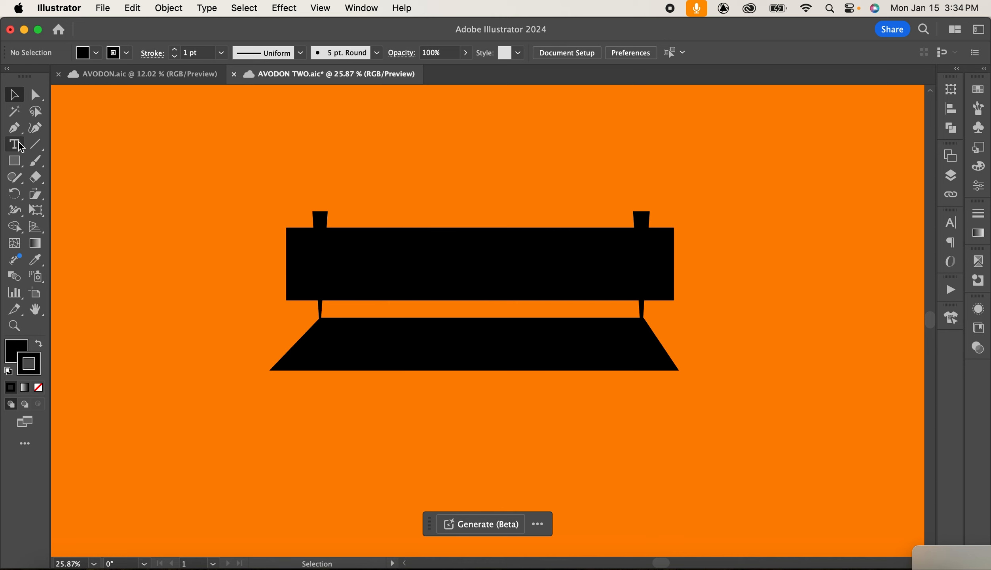
Draw a narrow rectangle leg under the seat's left end and copy it to the right end.
drag(15, 161, 59, 161)
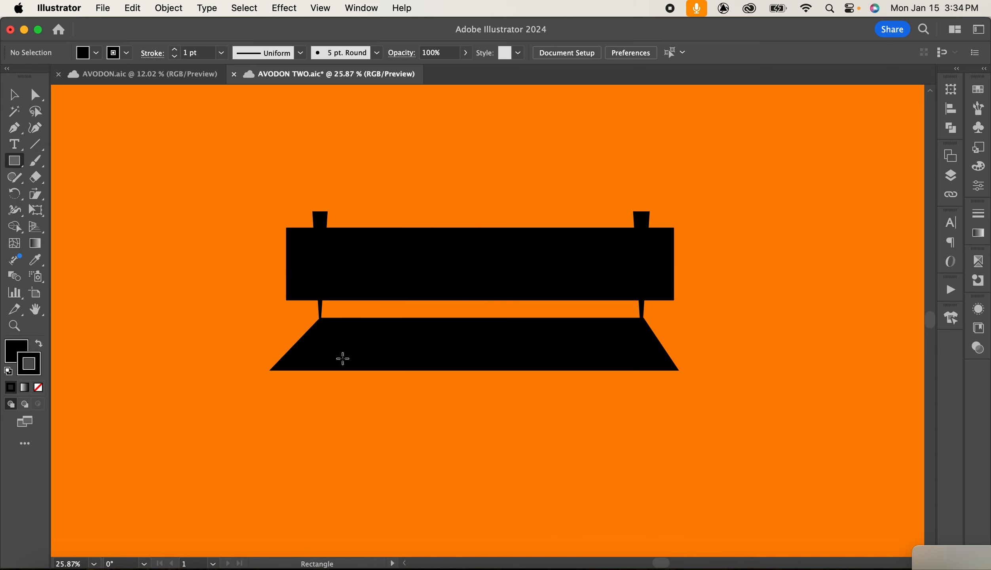
drag(321, 321, 330, 421)
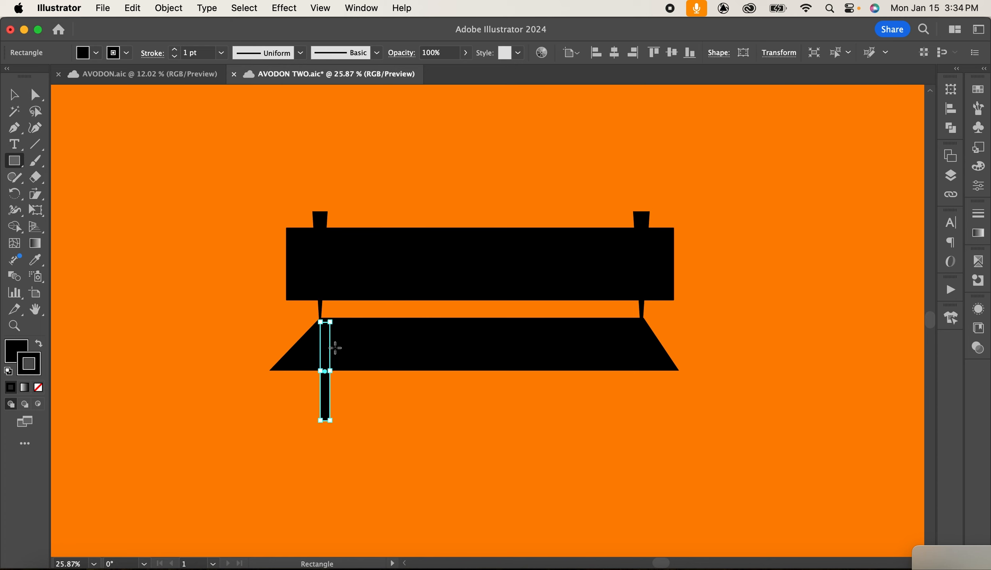
key(y)
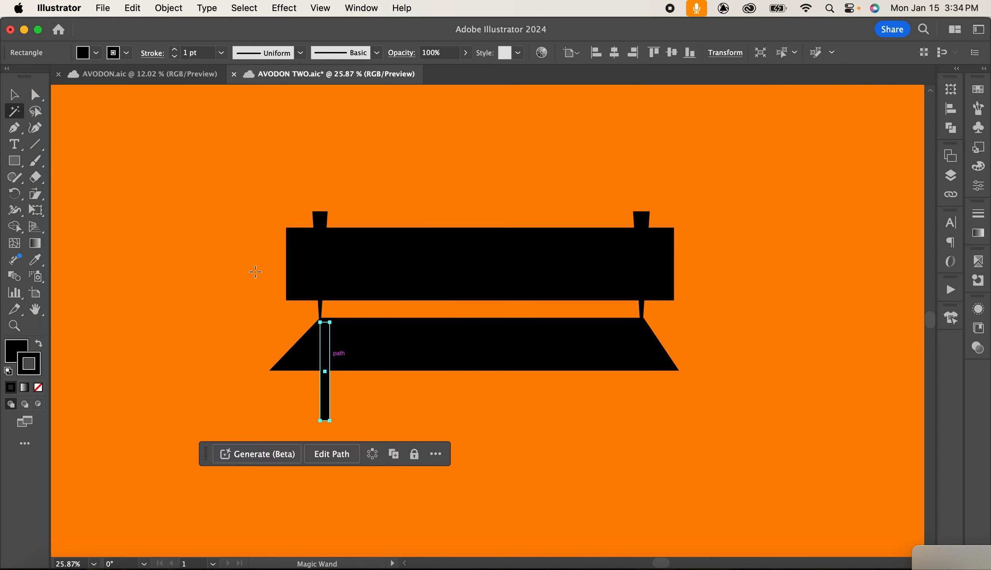
click(9, 94)
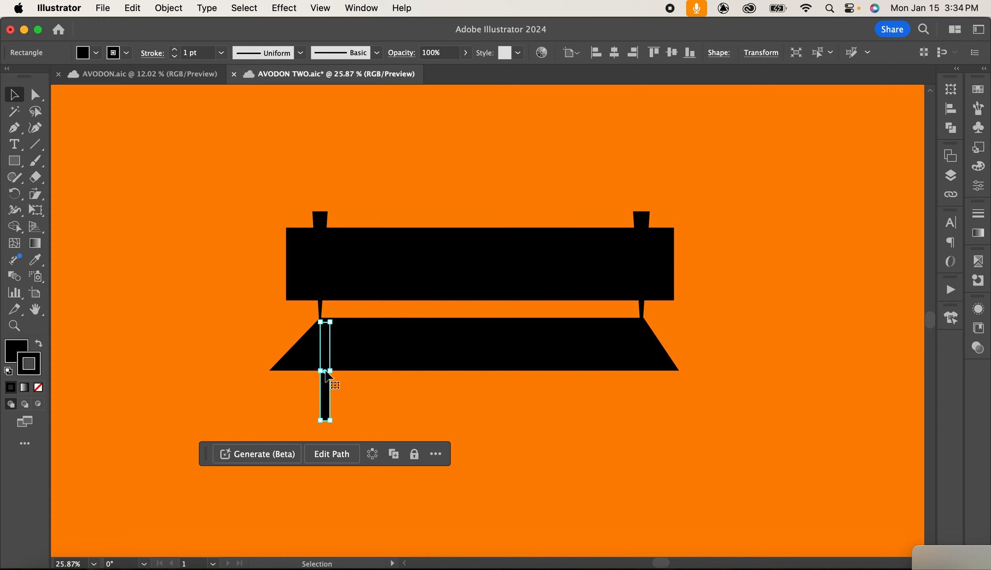
drag(325, 373, 636, 370)
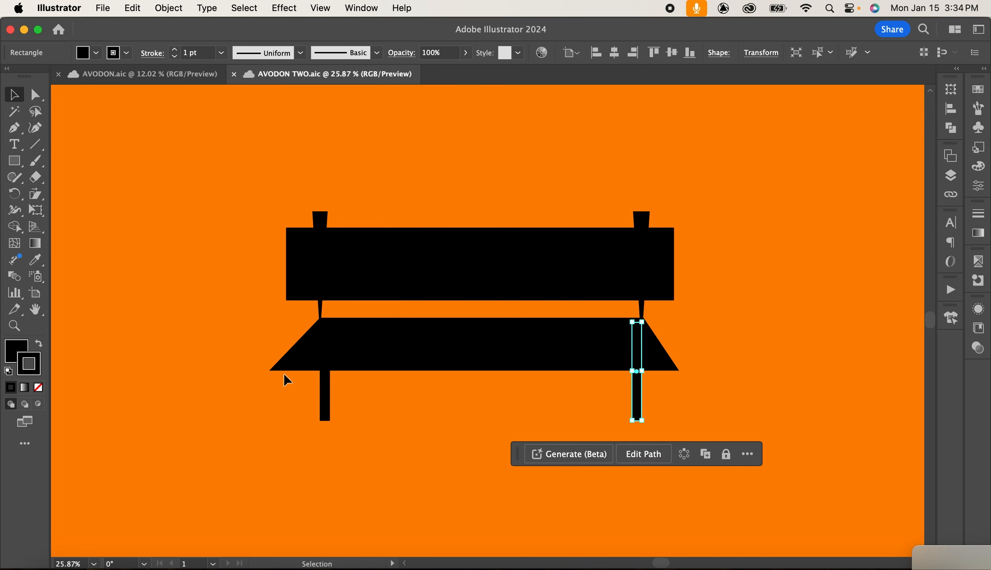
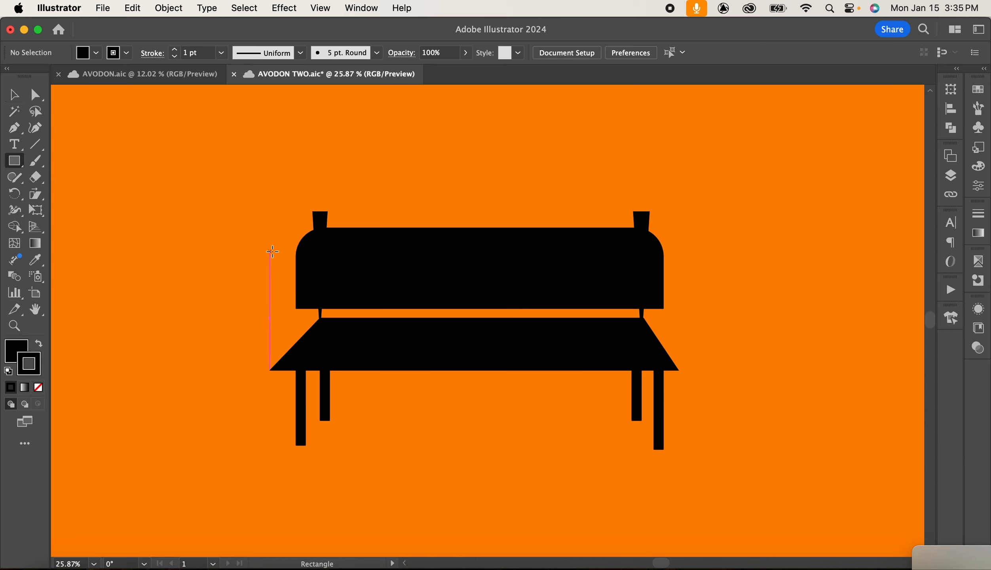
Draw a thin horizontal bar across the backrest and fill it with colour A8FF00.
drag(279, 265, 702, 268)
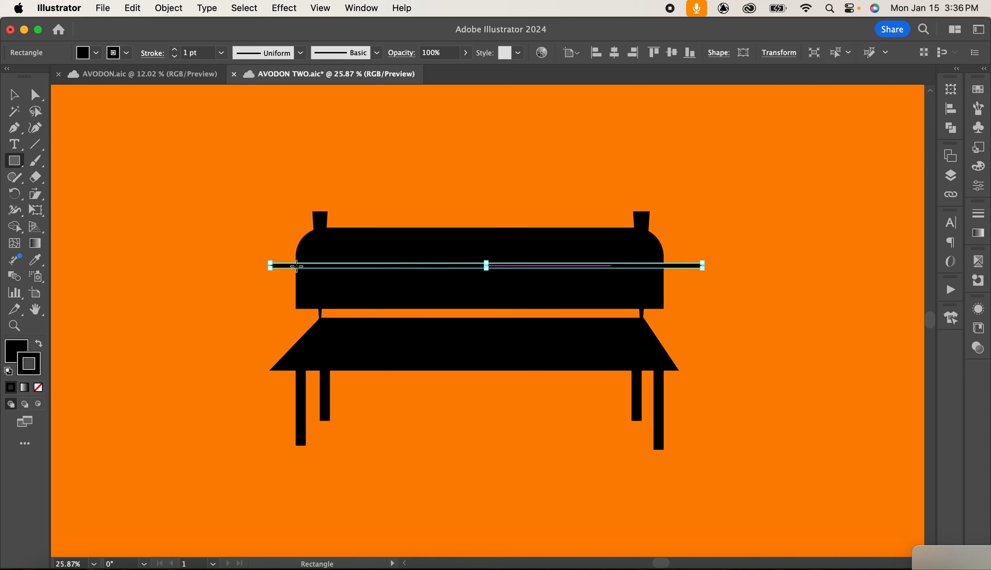
double_click(19, 350)
text(A8FF00)
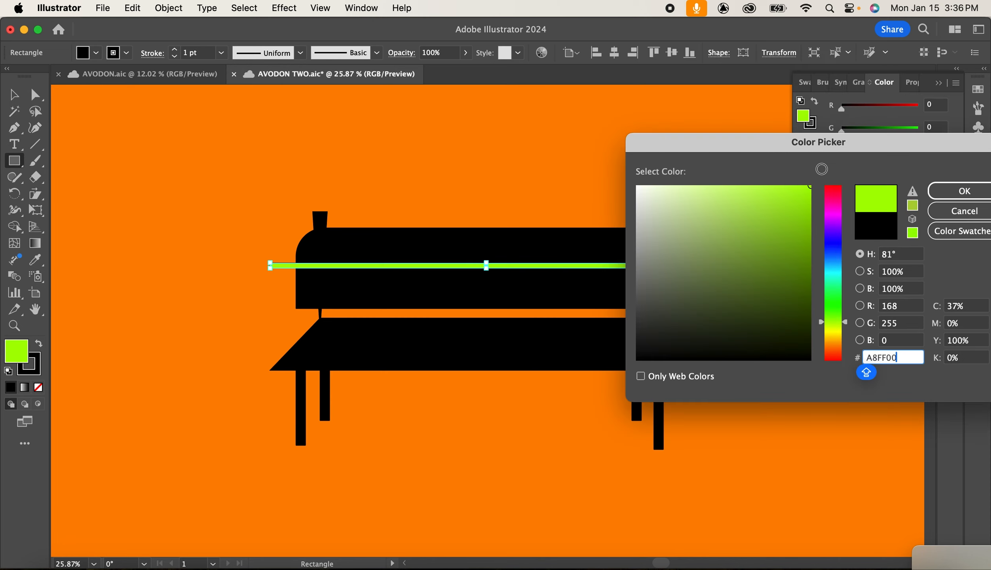
click(957, 195)
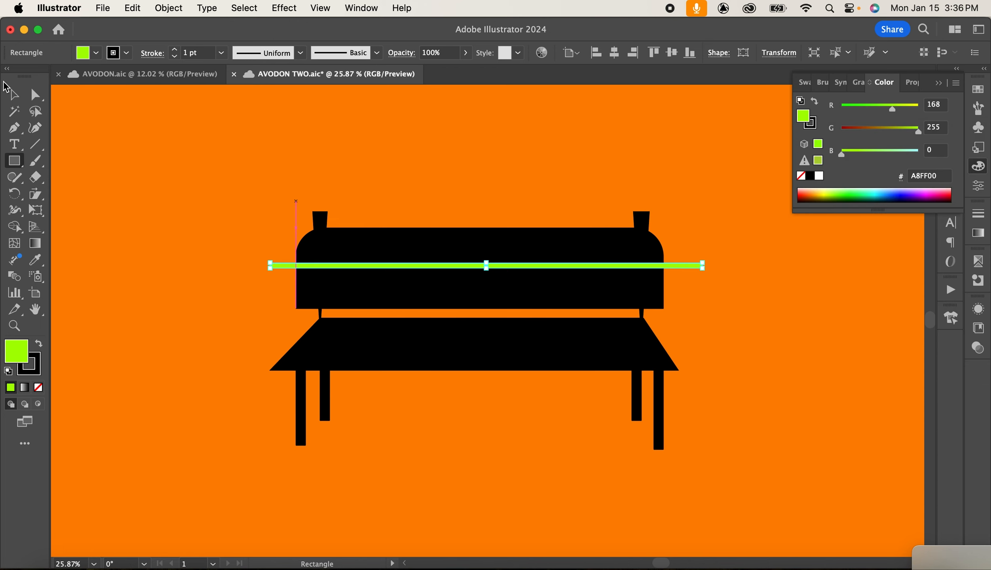
Position the green bar and repeat it into four evenly spaced bars across the backrest.
click(14, 94)
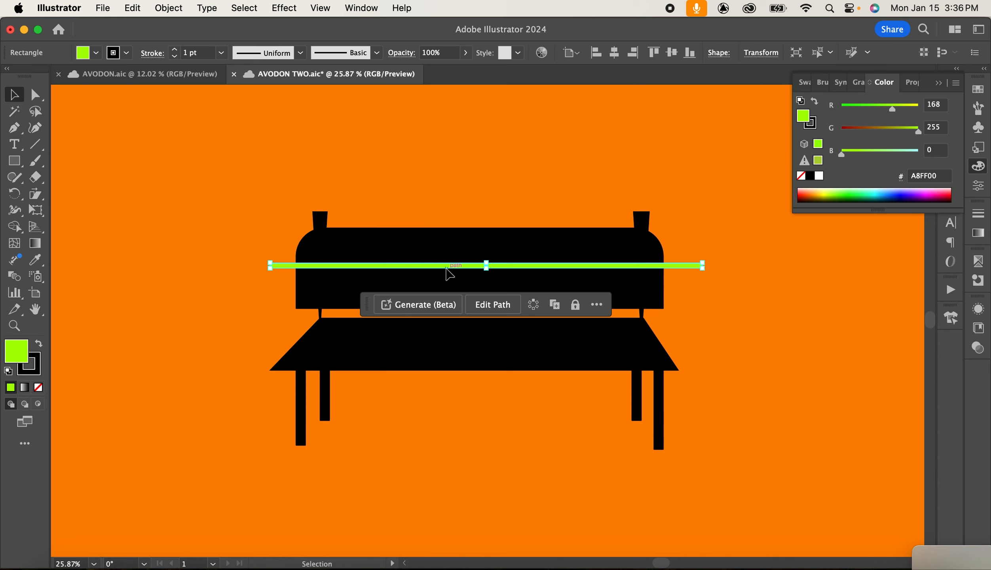
mouse_move(445, 267)
mouse_down()
mouse_move(446, 303)
mouse_move(448, 258)
mouse_up()
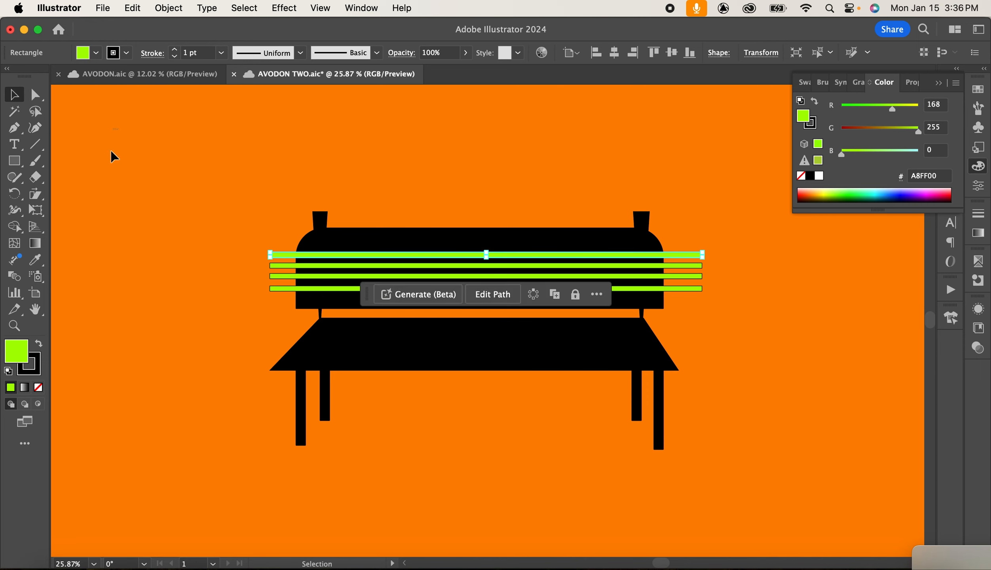
Select the backrest with the bars and use Shape Builder to split the bars where they cross the backrest.
click(171, 275)
drag(299, 294, 298, 294)
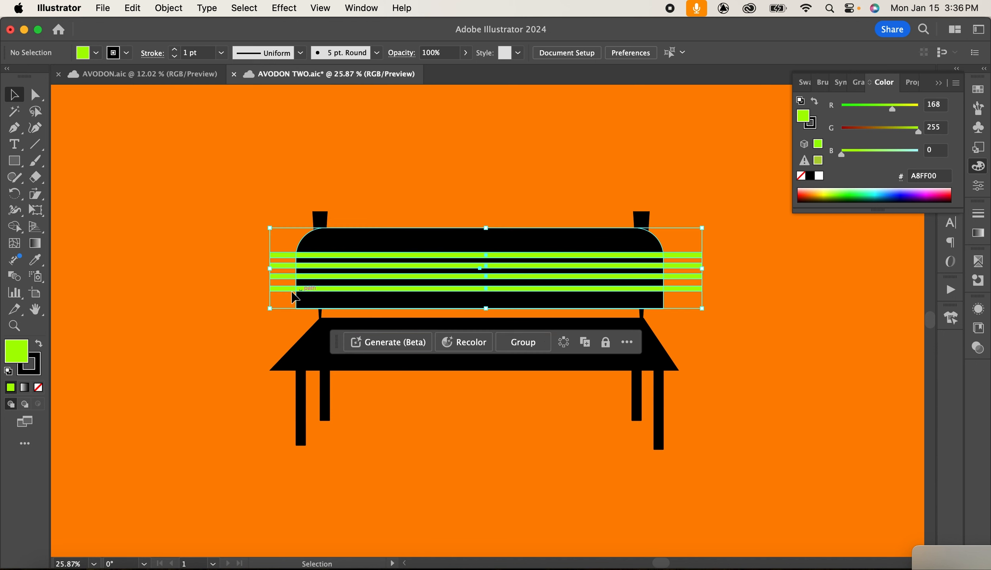
key(super+equal)
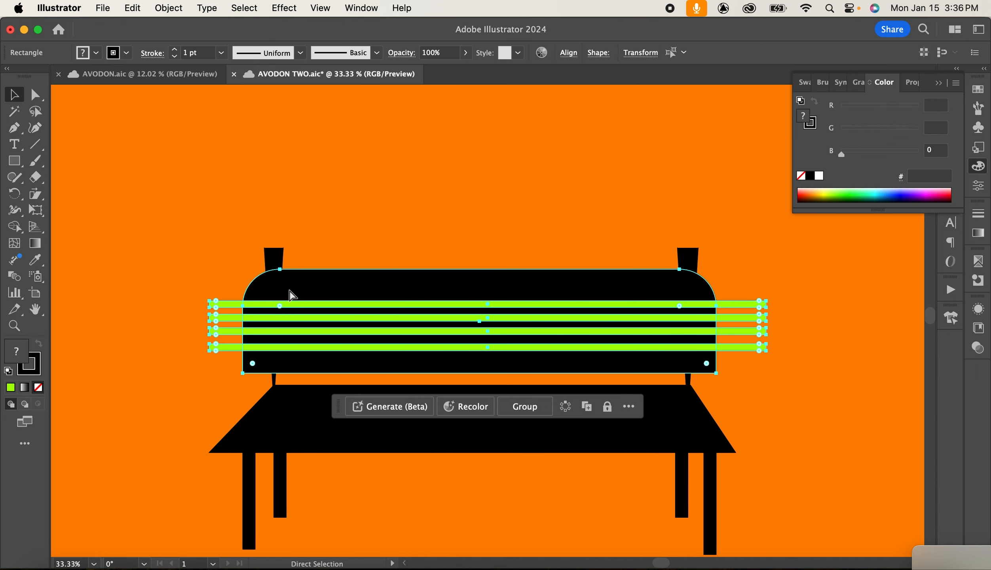
key(v)
scroll(554, 265, down, 4)
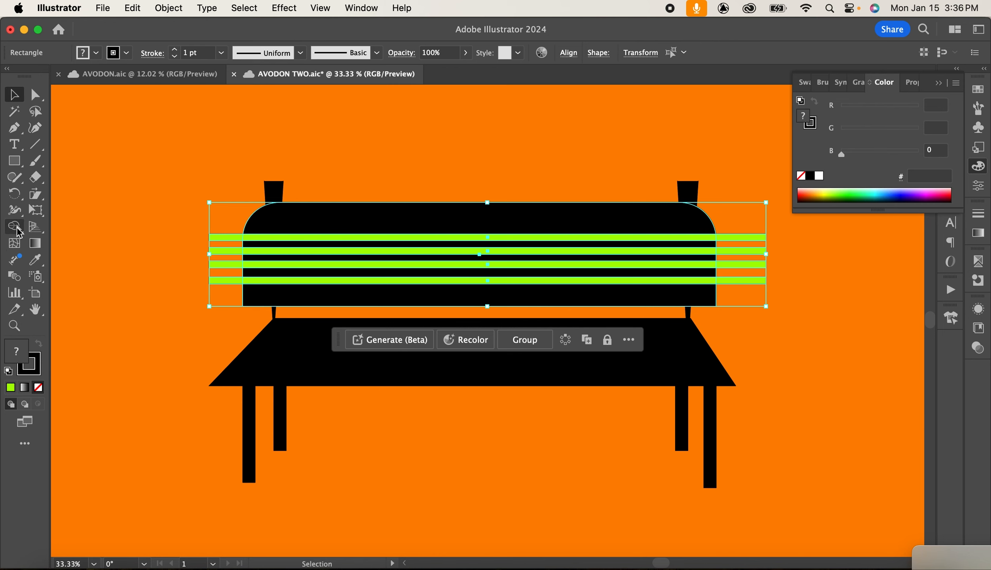
click(15, 226)
click(288, 237)
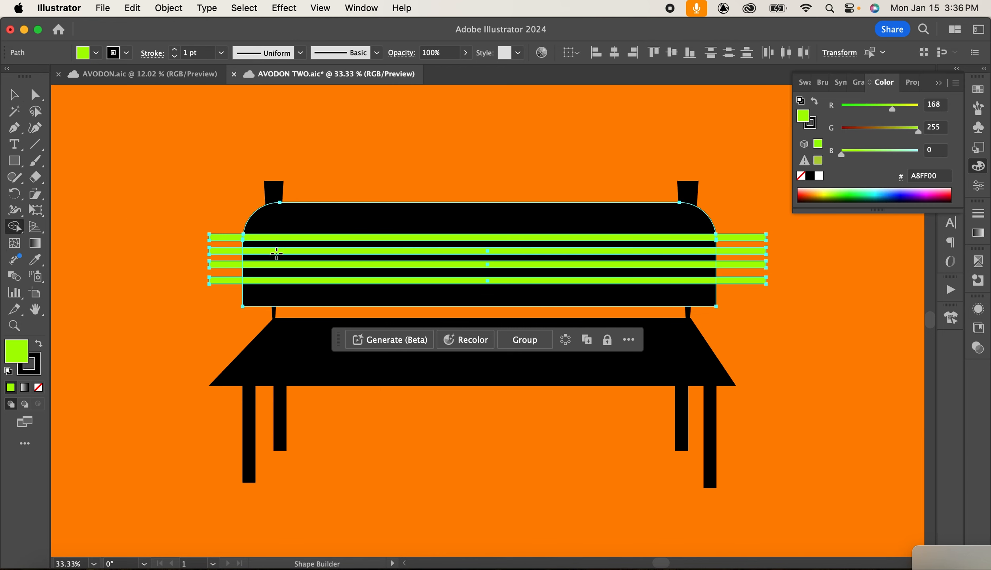
click(274, 250)
click(271, 264)
click(253, 280)
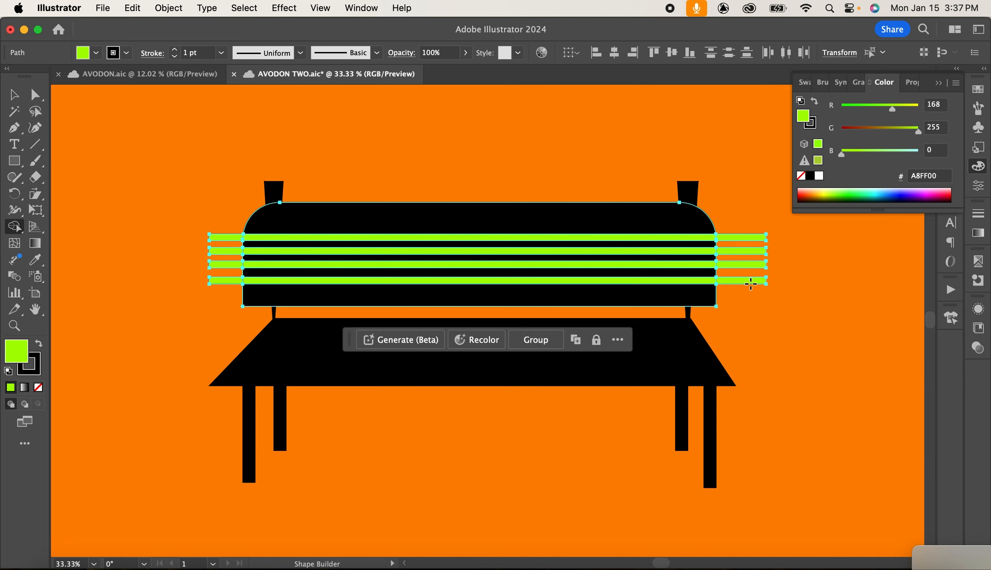
Select every green bar piece inside and outside the backrest and delete them to cut four slat gaps.
click(14, 95)
click(158, 185)
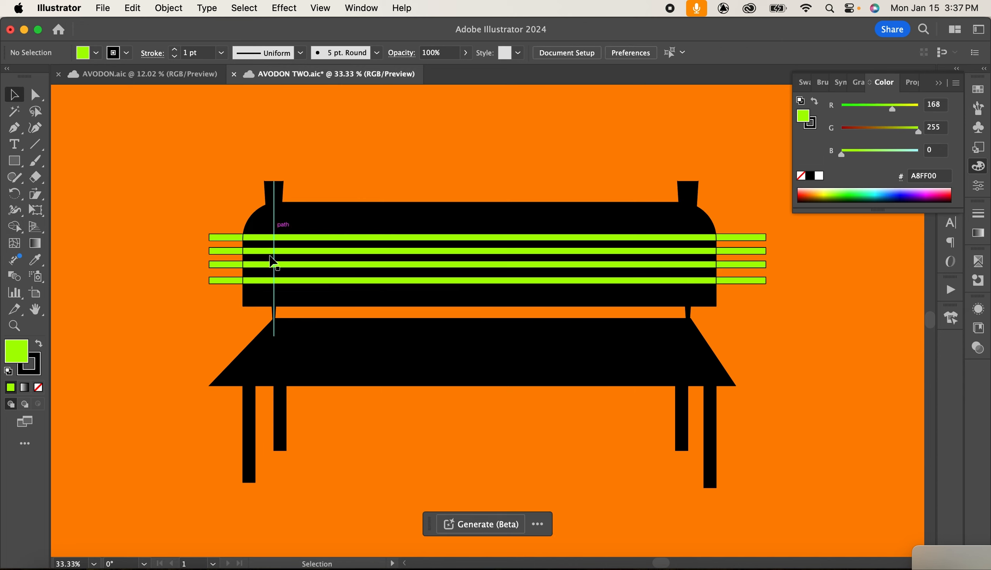
click(213, 238)
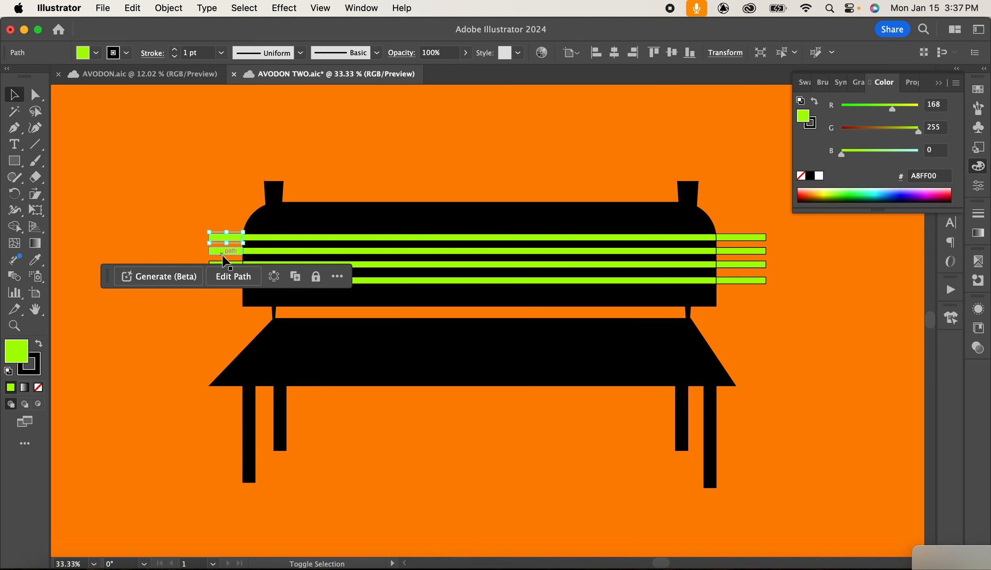
shift+click(226, 251)
shift+click(226, 264)
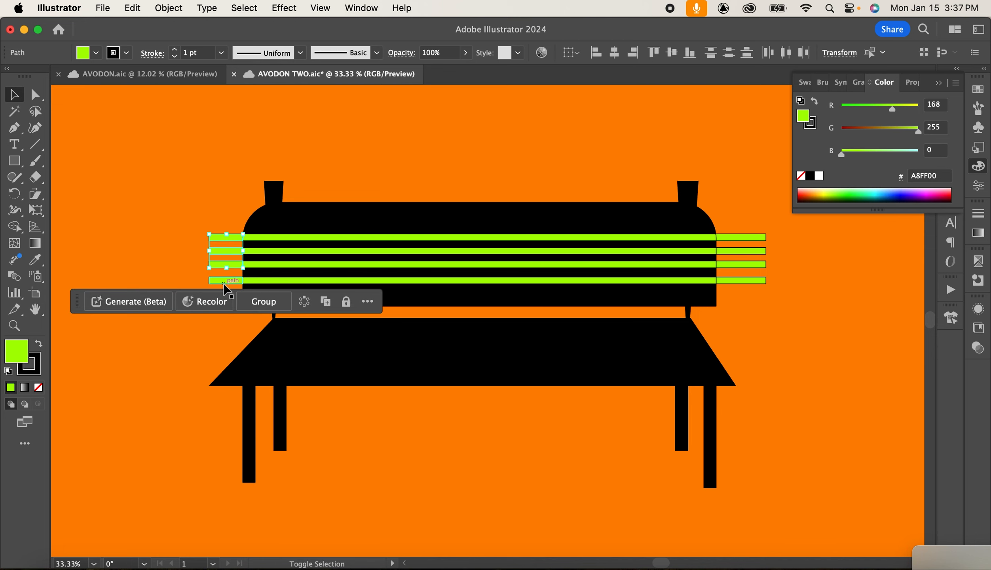
shift+click(228, 280)
shift+click(281, 237)
shift+click(271, 251)
shift+click(269, 265)
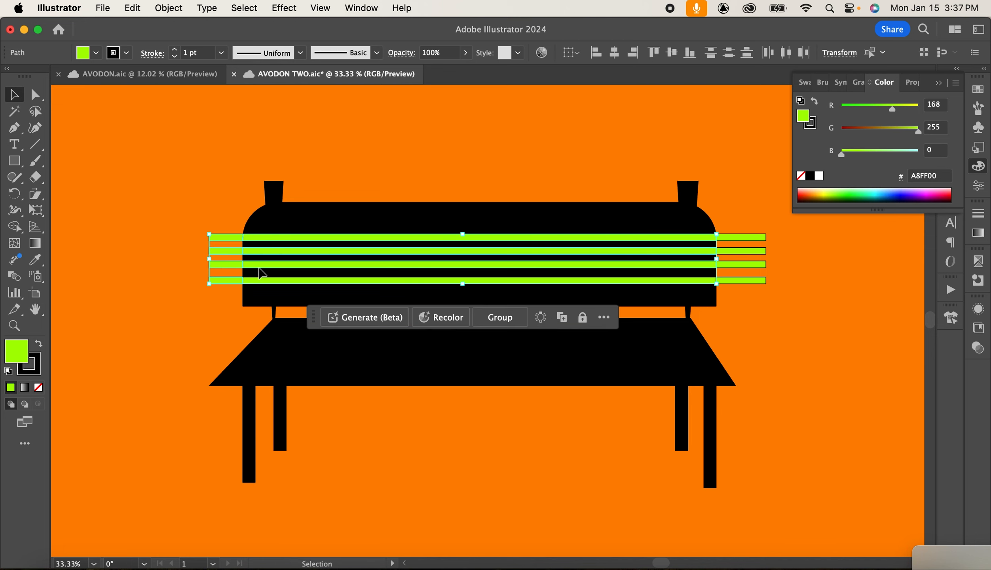
shift+click(266, 280)
shift+click(736, 237)
shift+click(733, 251)
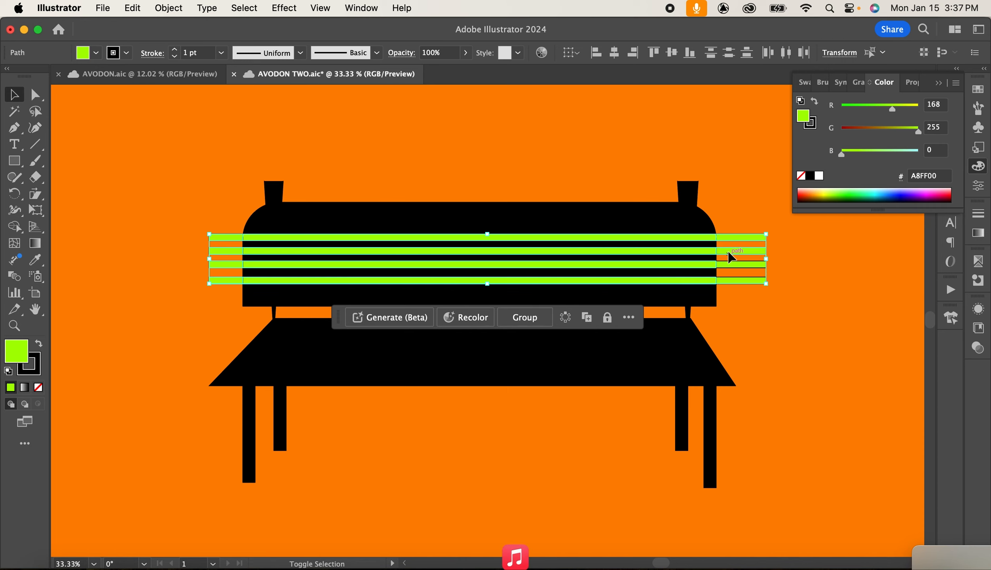
shift+click(732, 265)
shift+click(734, 280)
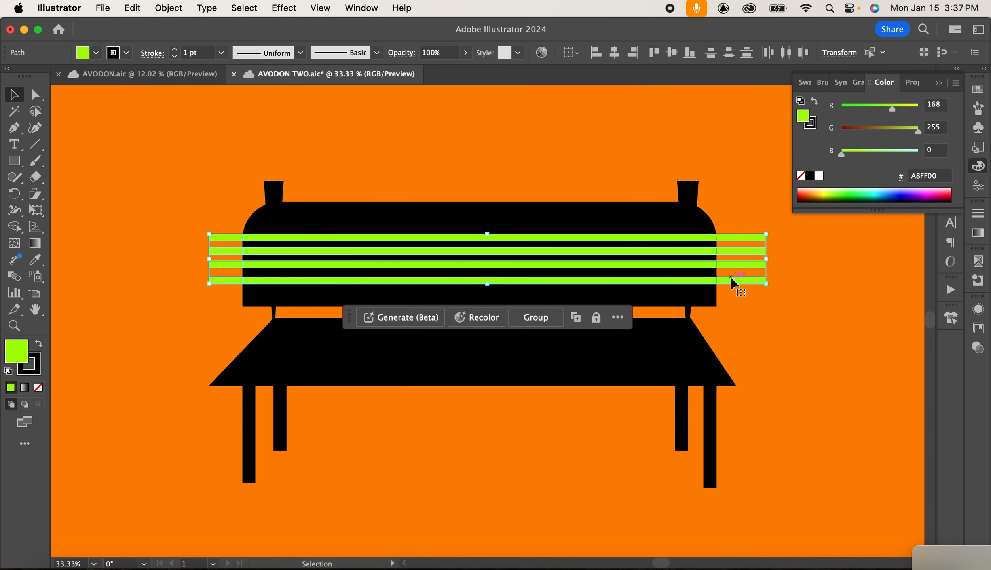
key(BackSpace)
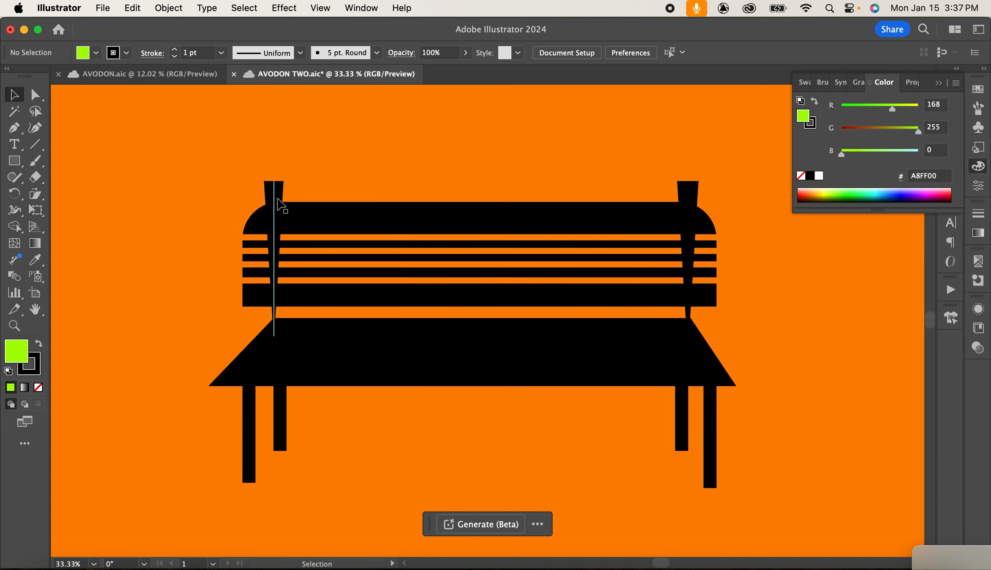
Select both tapered post lines and send them to the back behind the bench.
click(276, 193)
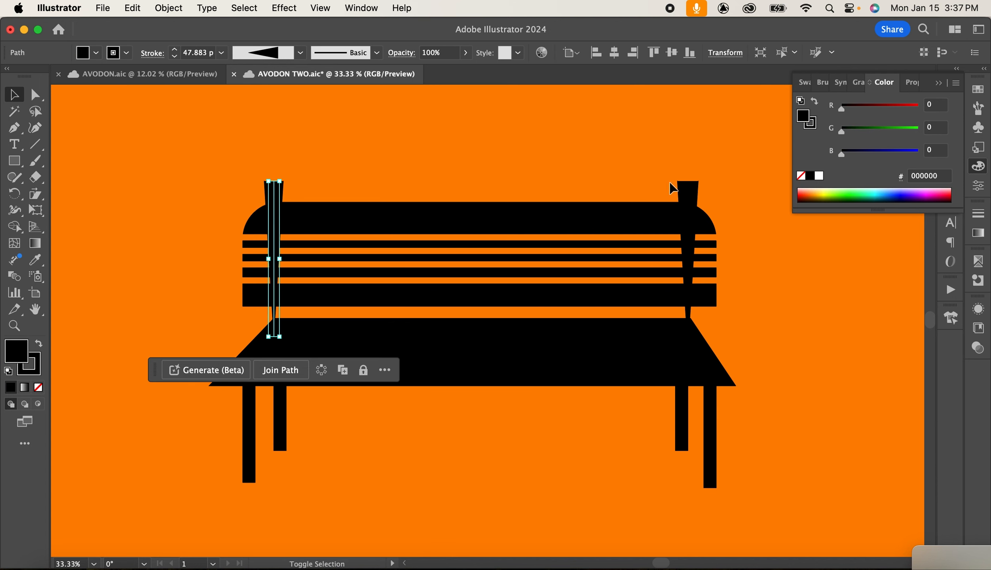
shift+click(687, 190)
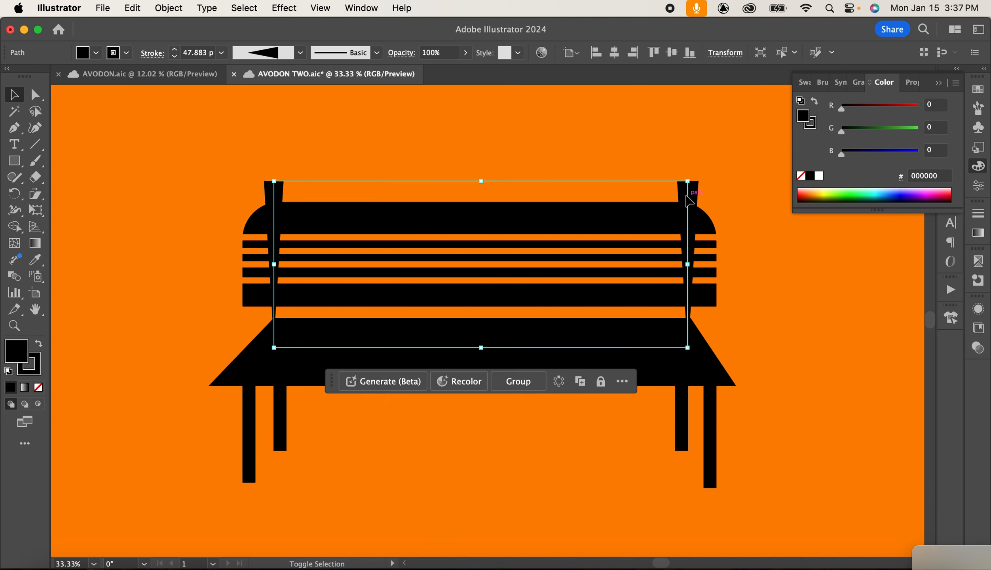
click(179, 14)
mouse_move(178, 44)
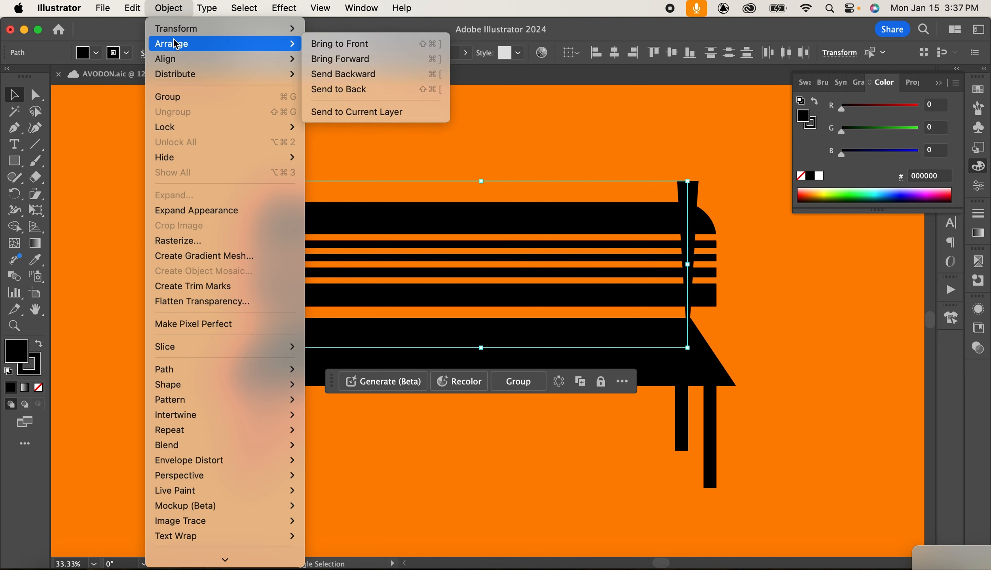
click(337, 89)
click(772, 270)
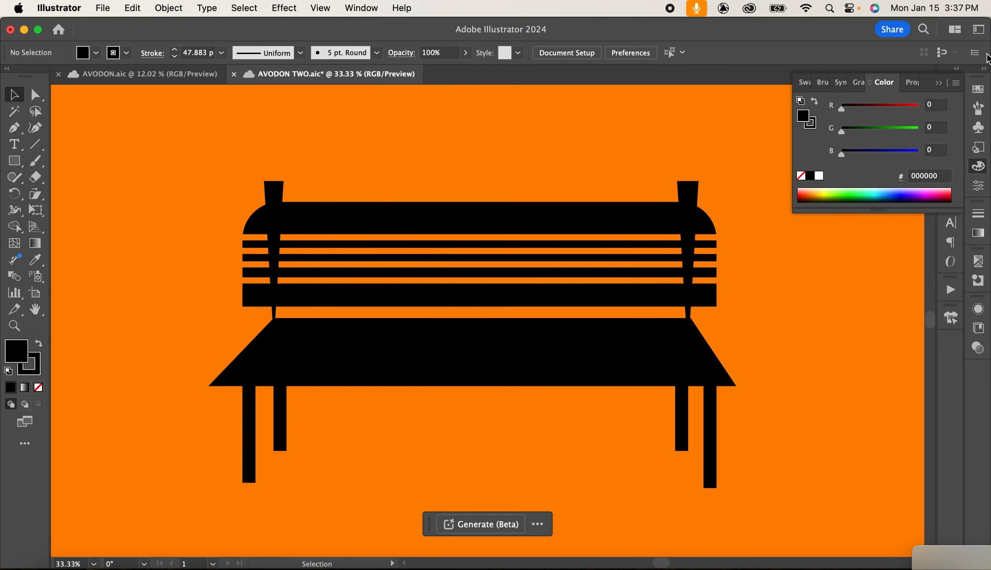
click(936, 85)
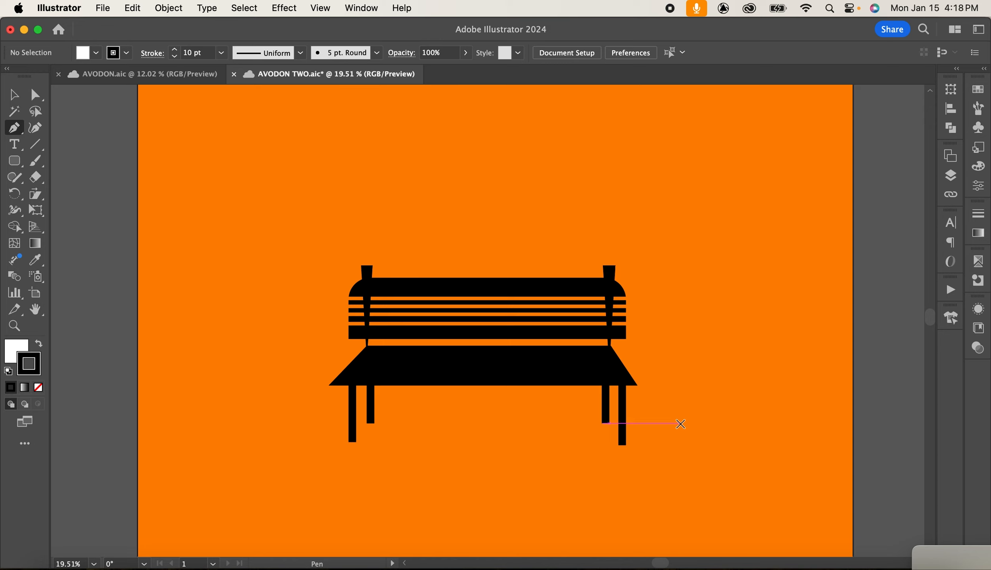
Draw a tall lamp post with a horizontal top arm right of the bench using the Pen tool, with no fill.
drag(680, 424, 668, 325)
drag(680, 403, 669, 124)
shift+click(669, 124)
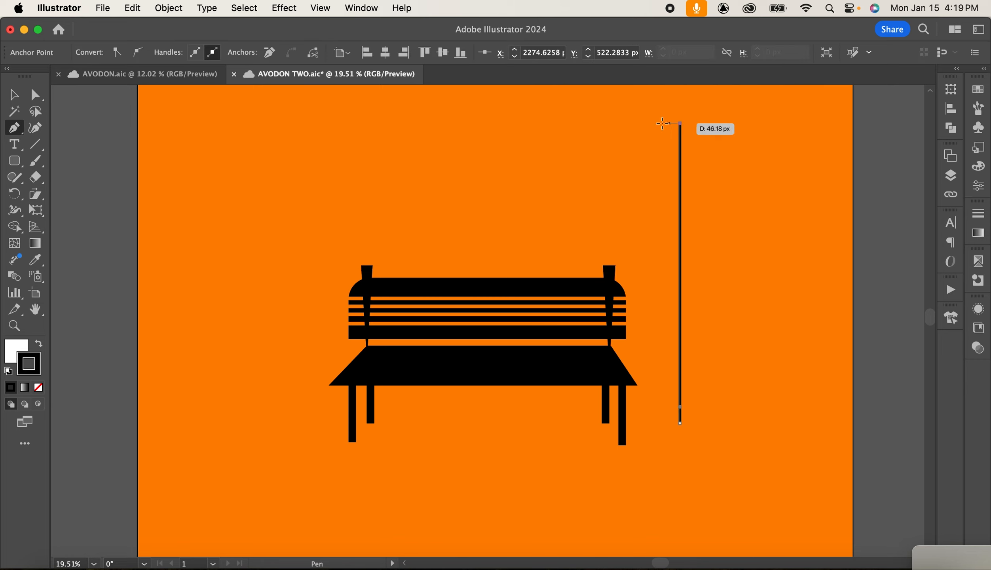
click(582, 122)
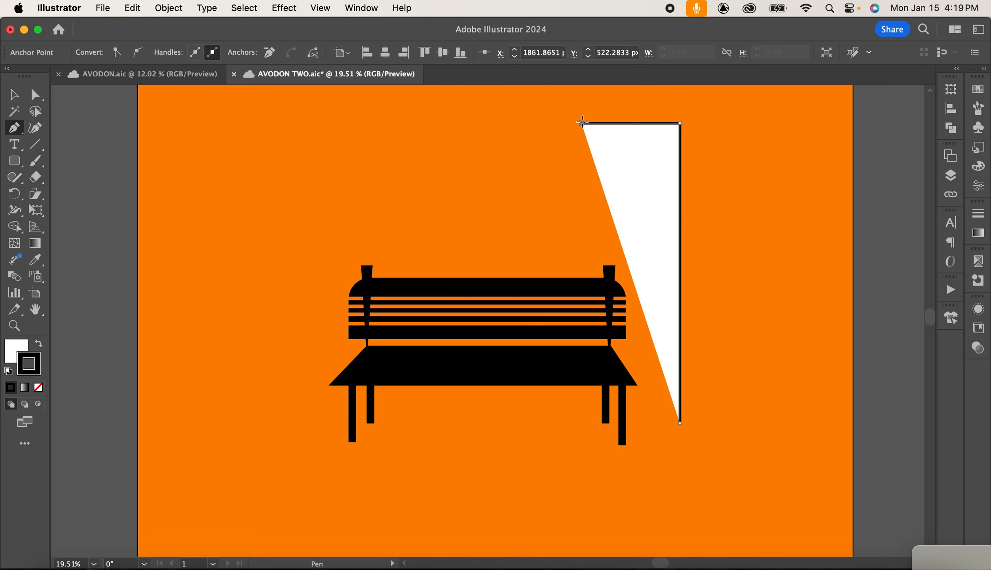
click(24, 343)
click(38, 387)
click(37, 364)
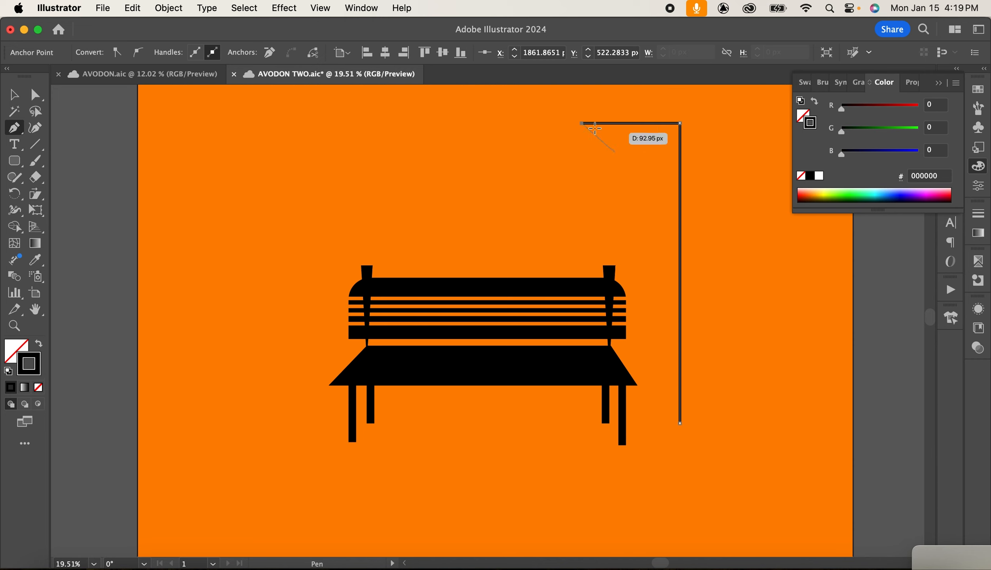
Extend the path from the arm's end into a triangular lamp shade.
click(581, 135)
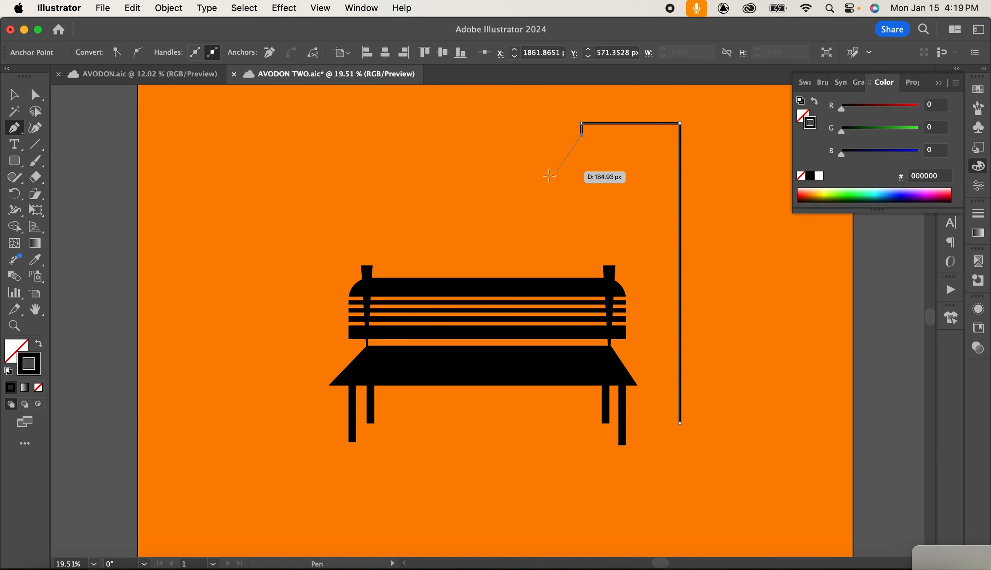
click(552, 170)
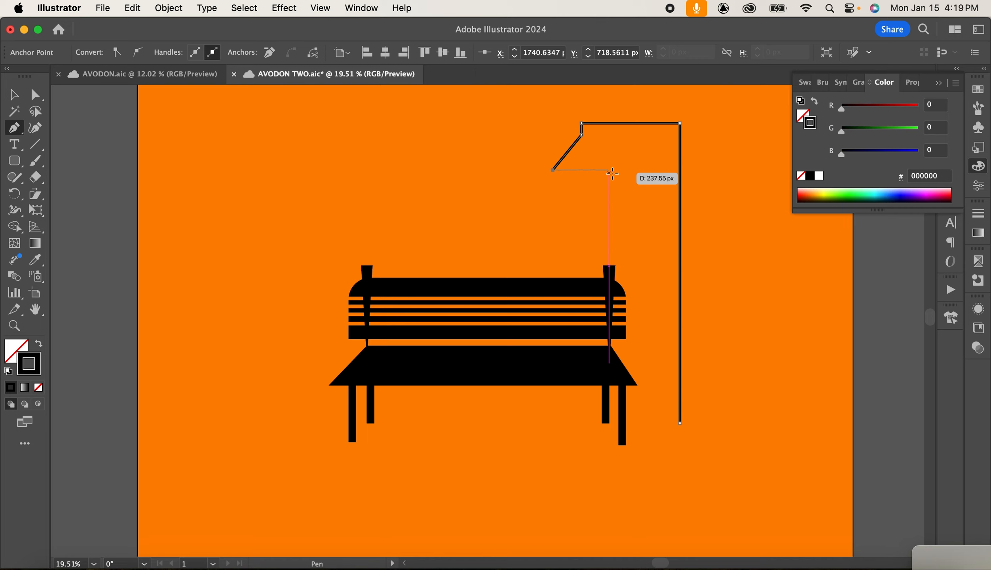
click(609, 170)
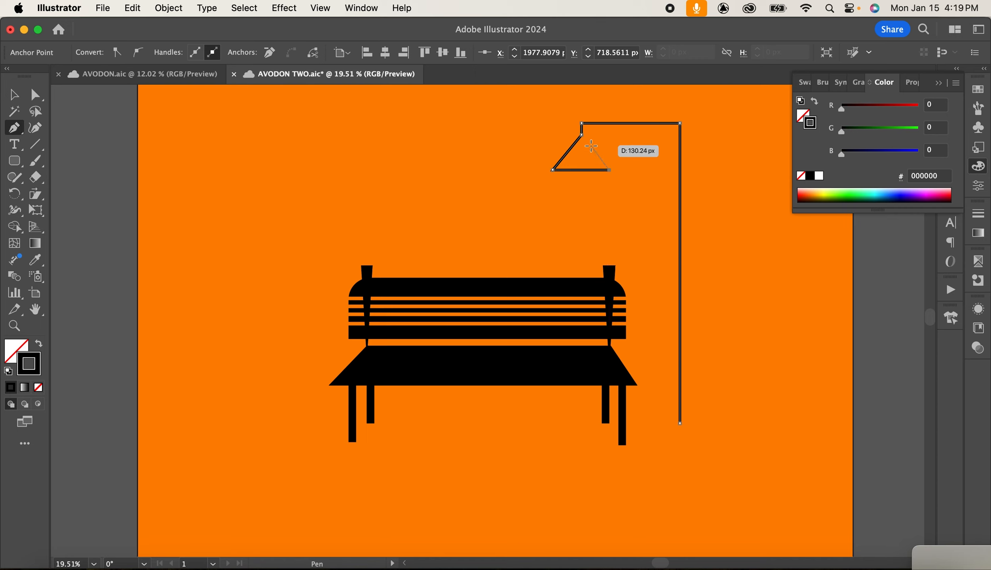
click(591, 146)
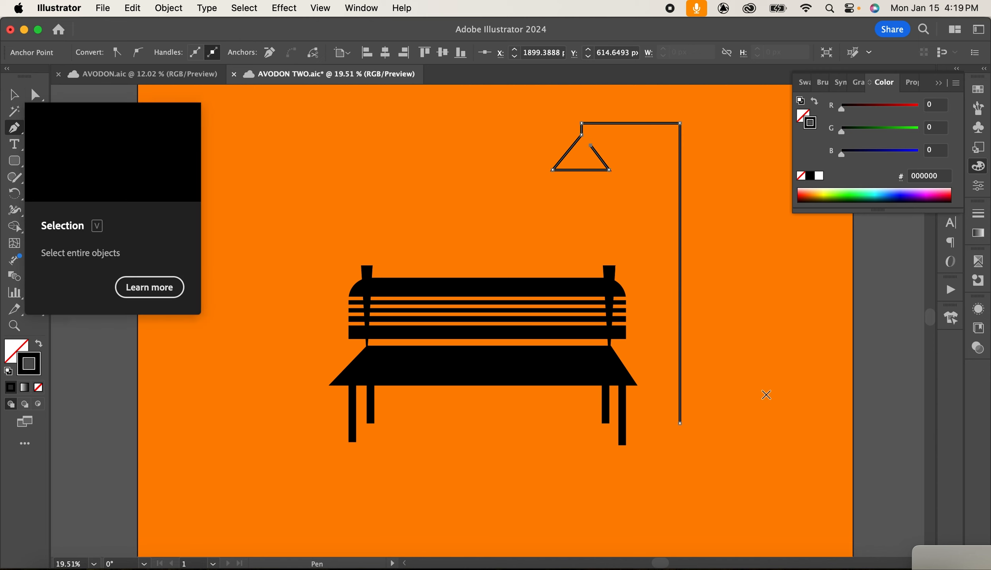
Draw a small triangular base at the foot of the lamp post.
click(17, 160)
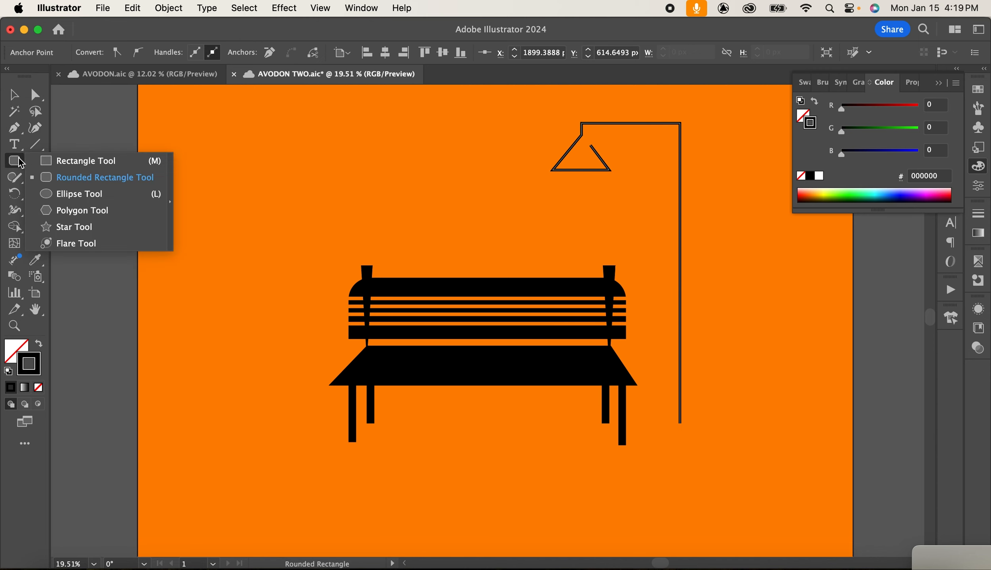
click(81, 160)
mouse_move(664, 410)
mouse_down()
mouse_move(692, 426)
mouse_move(694, 439)
mouse_move(665, 410)
mouse_move(680, 402)
mouse_move(687, 417)
mouse_up()
click(35, 95)
click(722, 408)
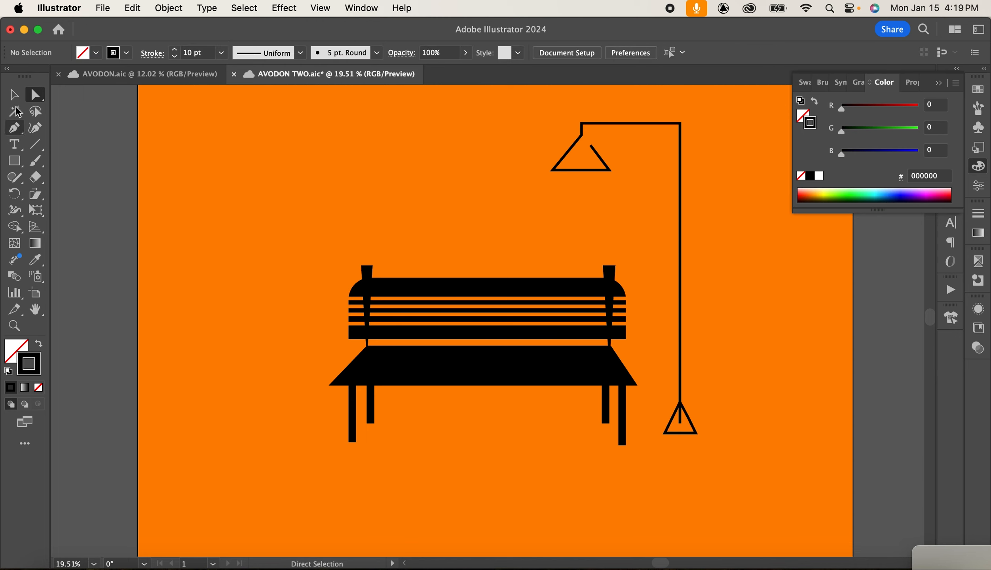
Set the lamp post path's stroke weight to 20 pt.
click(14, 94)
click(668, 124)
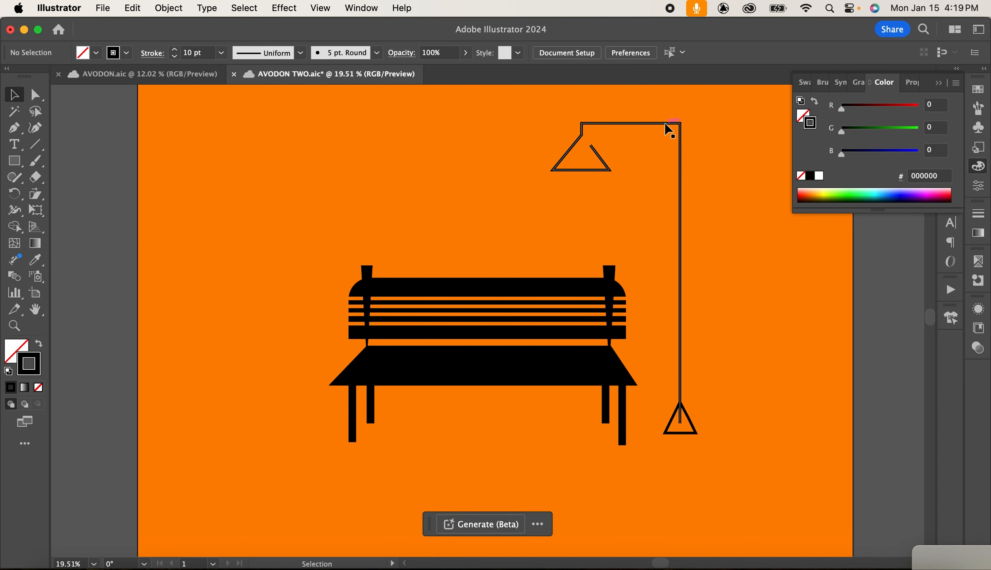
click(221, 53)
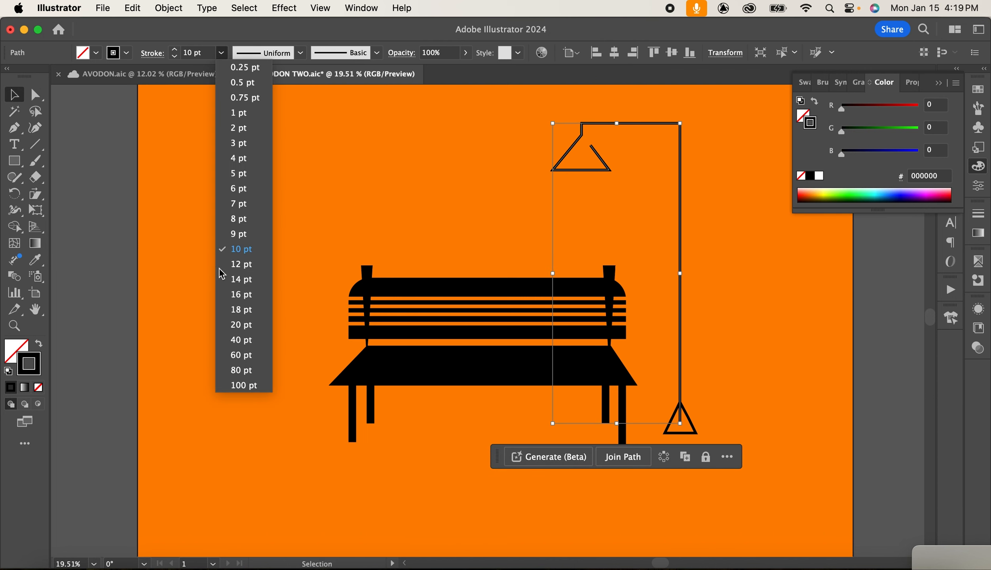
click(241, 326)
Set the triangular base's stroke weight to 20 pt.
click(695, 426)
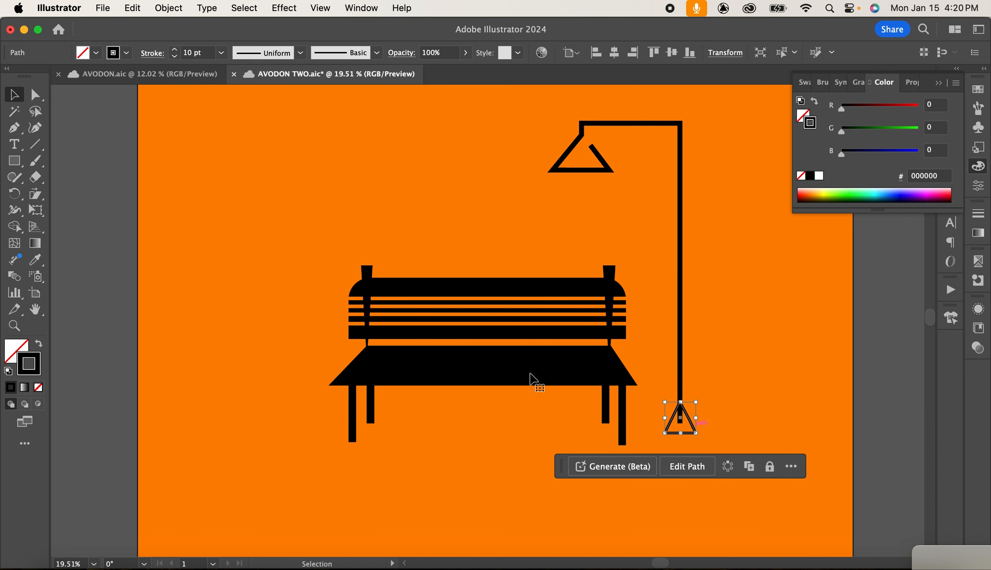
click(221, 53)
click(241, 324)
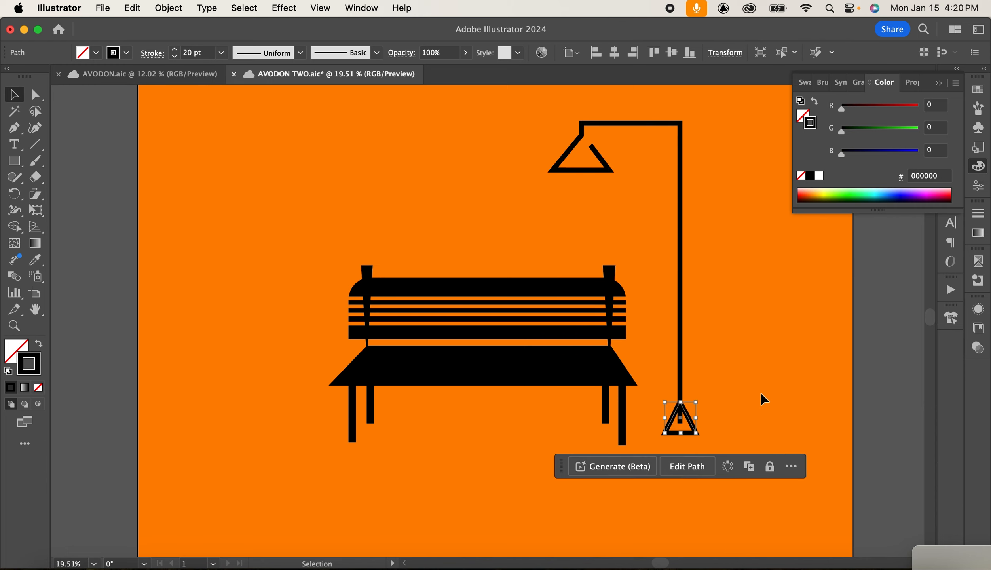
Fill the triangular lamp base with solid black.
click(735, 390)
click(693, 427)
drag(39, 357, 17, 352)
click(569, 231)
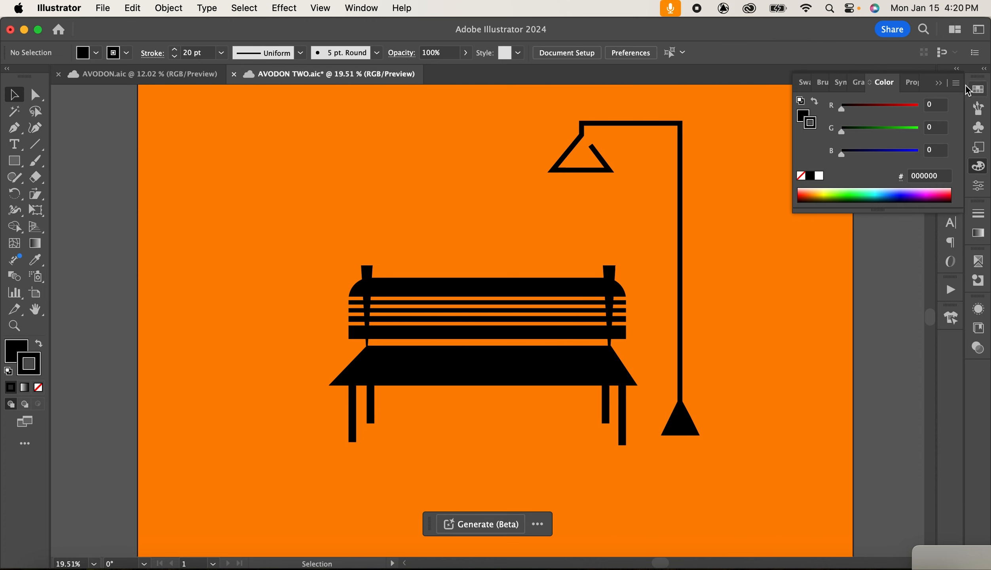
click(938, 83)
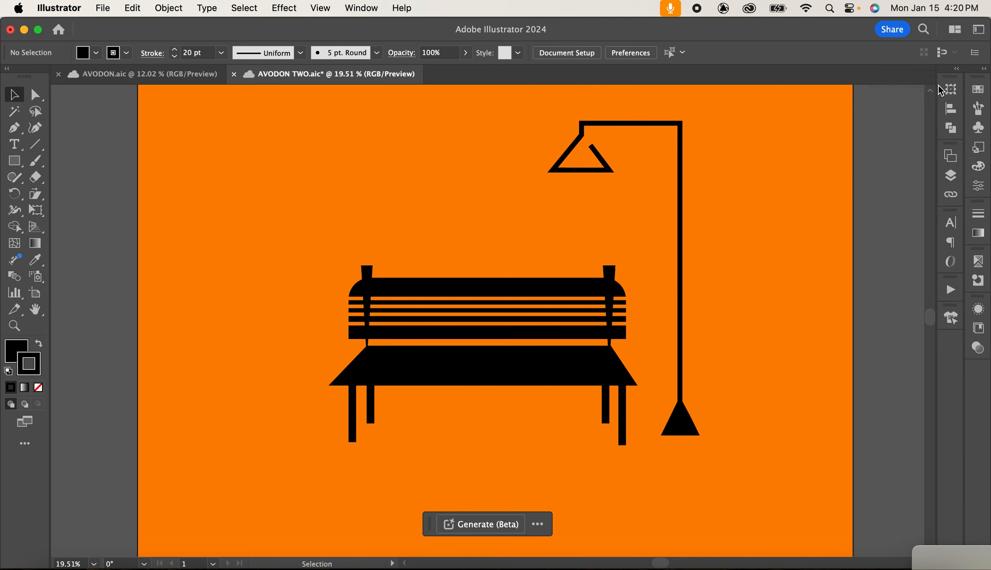
Draw a tall narrow unfilled rectangle under the lamp shade, then tilt and position it towards the bench.
click(14, 160)
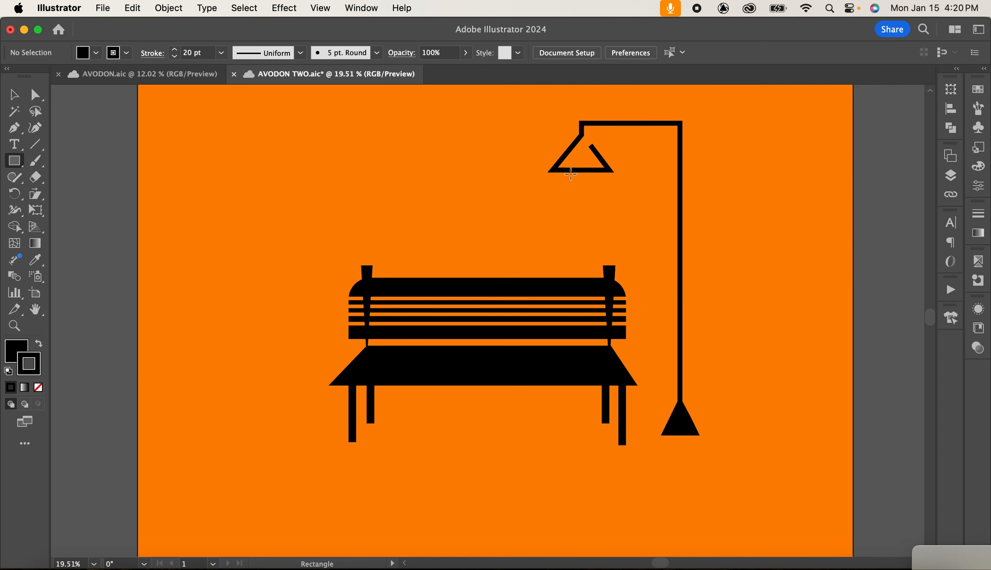
drag(569, 172, 597, 319)
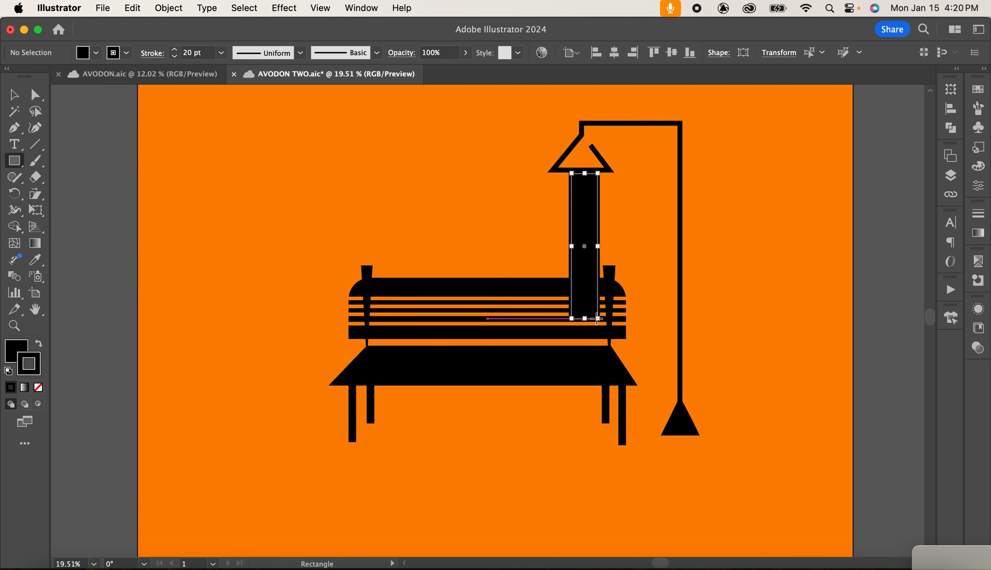
click(22, 347)
click(38, 387)
key(x)
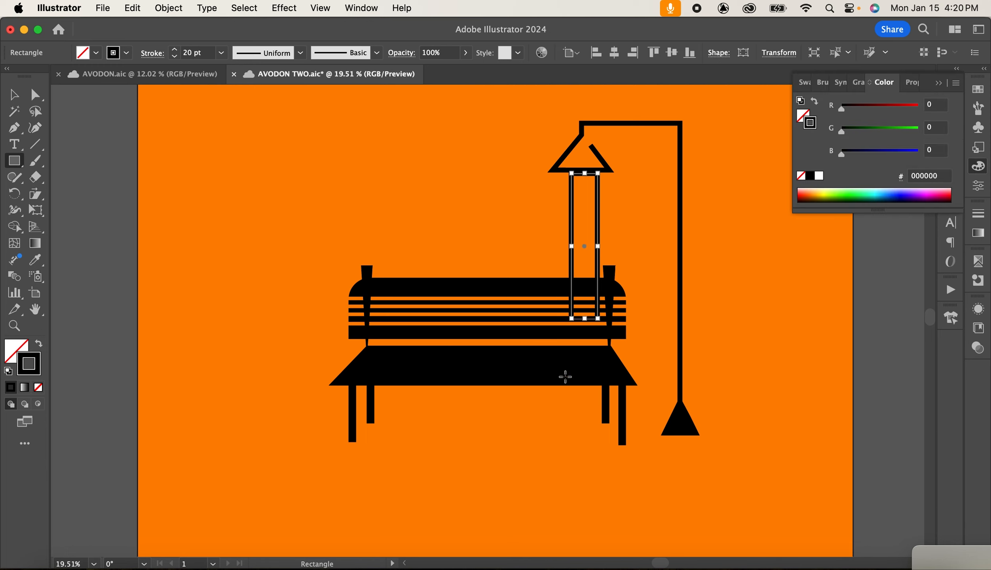
drag(598, 320, 572, 335)
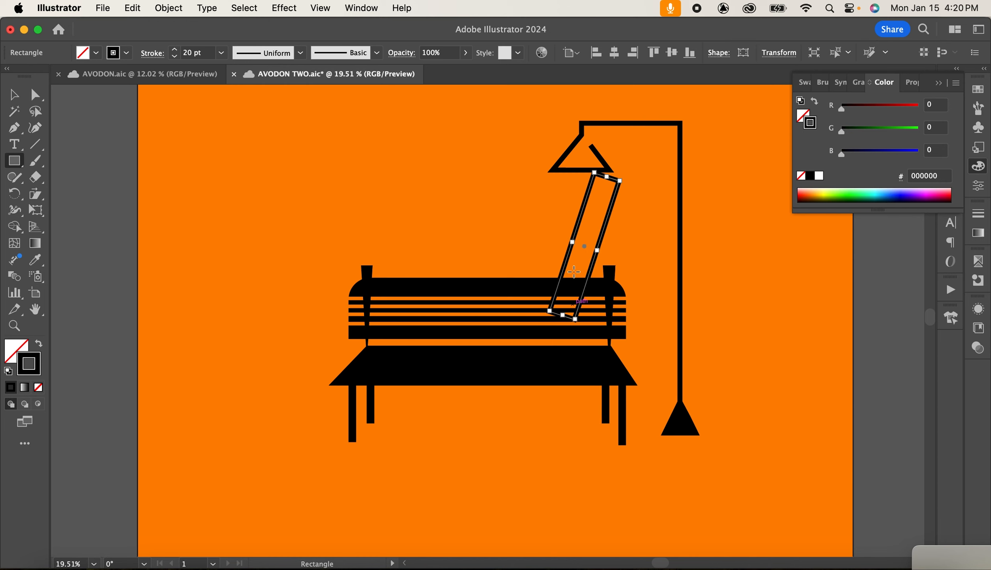
drag(588, 253, 566, 252)
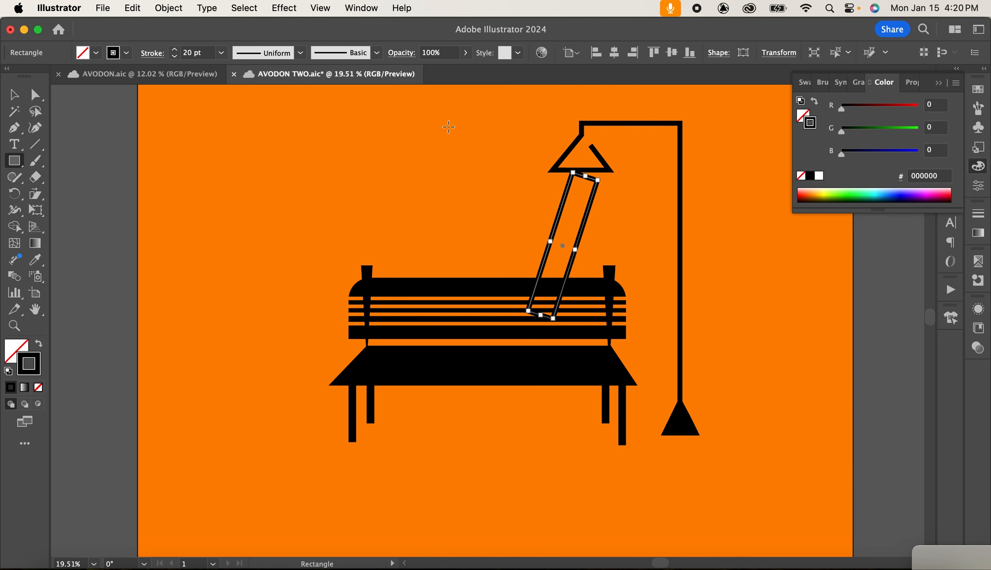
Move the rectangle's corner anchors to taper it into a light beam from the shade to the bench.
click(35, 94)
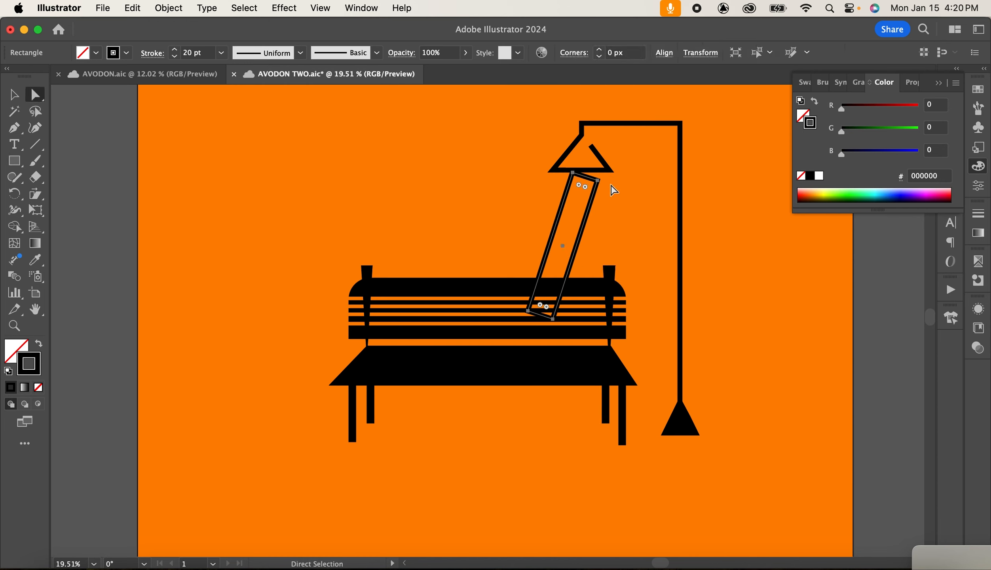
drag(597, 180, 589, 175)
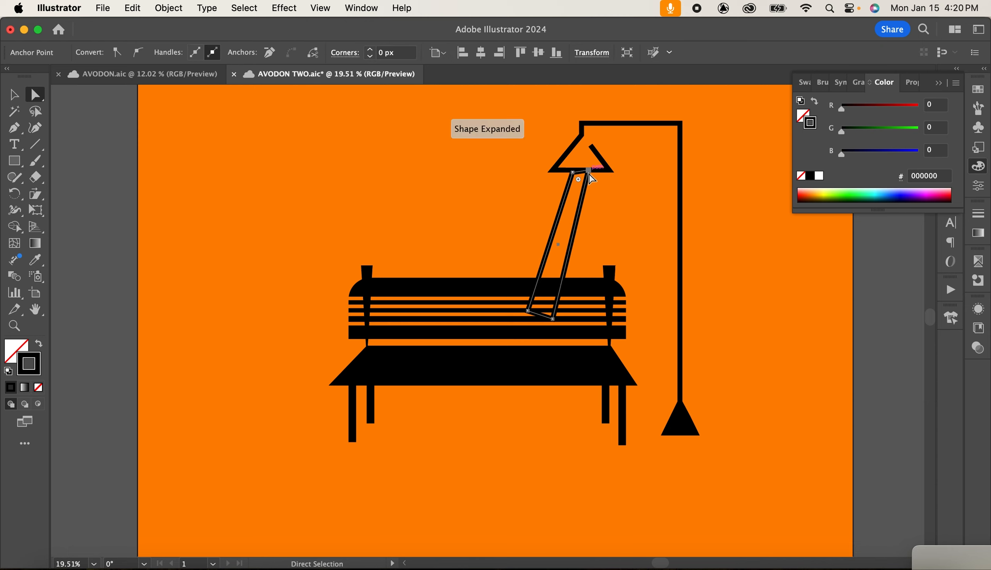
click(573, 173)
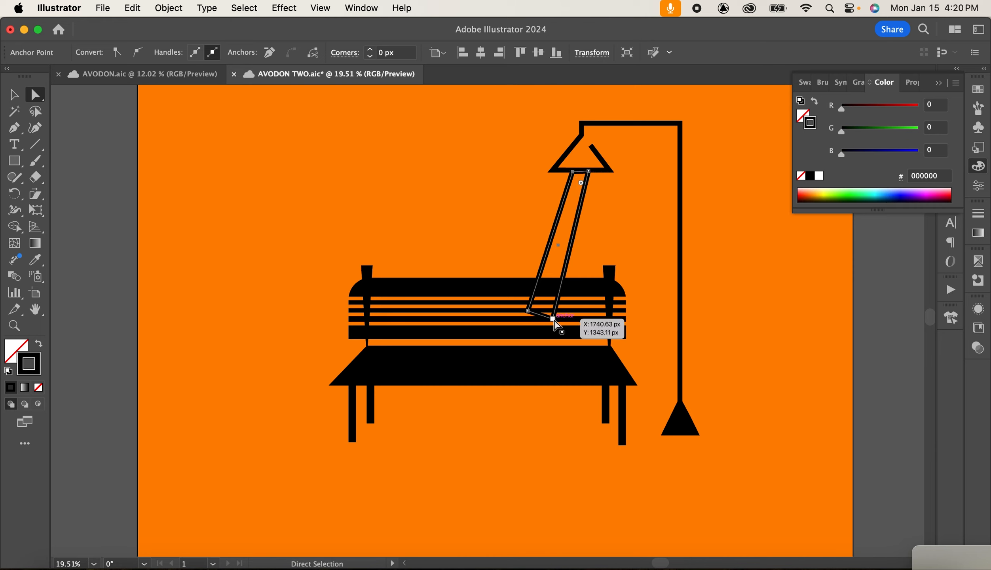
drag(553, 319, 564, 311)
click(687, 260)
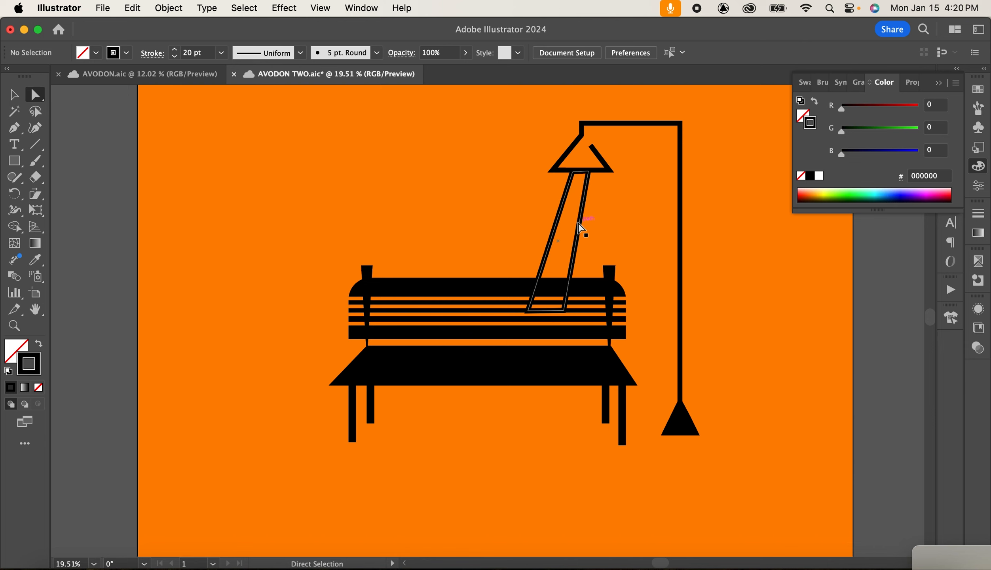
Fill the light beam with yellow FFE94A and remove its stroke.
click(580, 228)
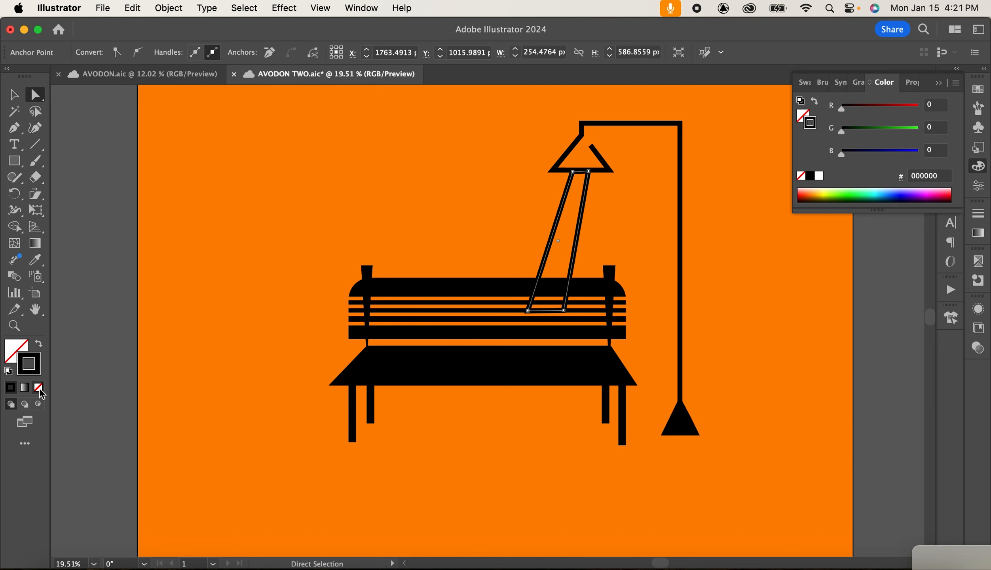
double_click(14, 354)
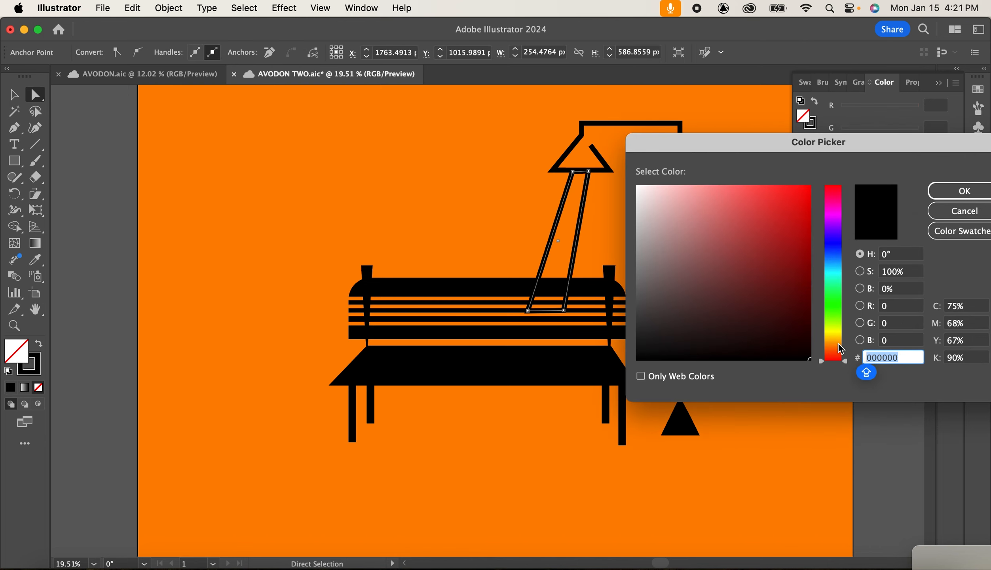
mouse_move(839, 348)
mouse_down()
mouse_move(839, 328)
mouse_move(841, 339)
mouse_up()
click(745, 186)
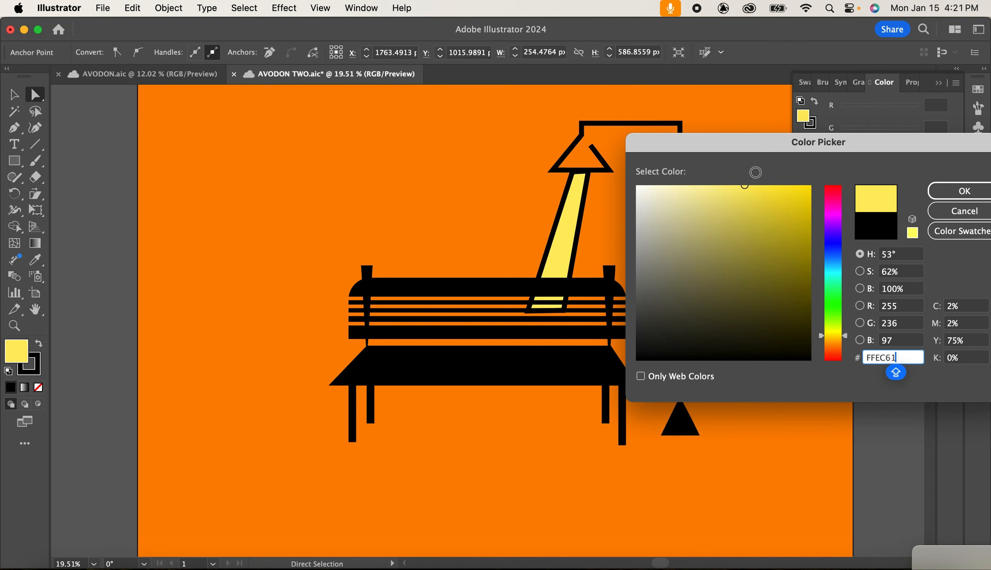
click(749, 191)
drag(758, 187, 761, 182)
key(Return)
mouse_move(14, 349)
mouse_down()
mouse_move(28, 368)
mouse_move(17, 355)
mouse_up()
click(38, 386)
click(36, 371)
click(38, 388)
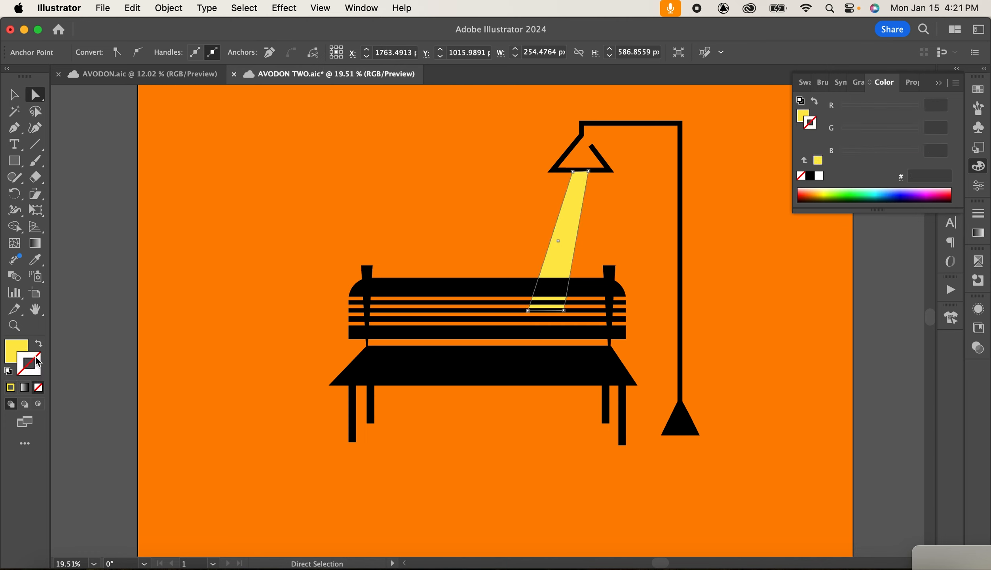
click(747, 312)
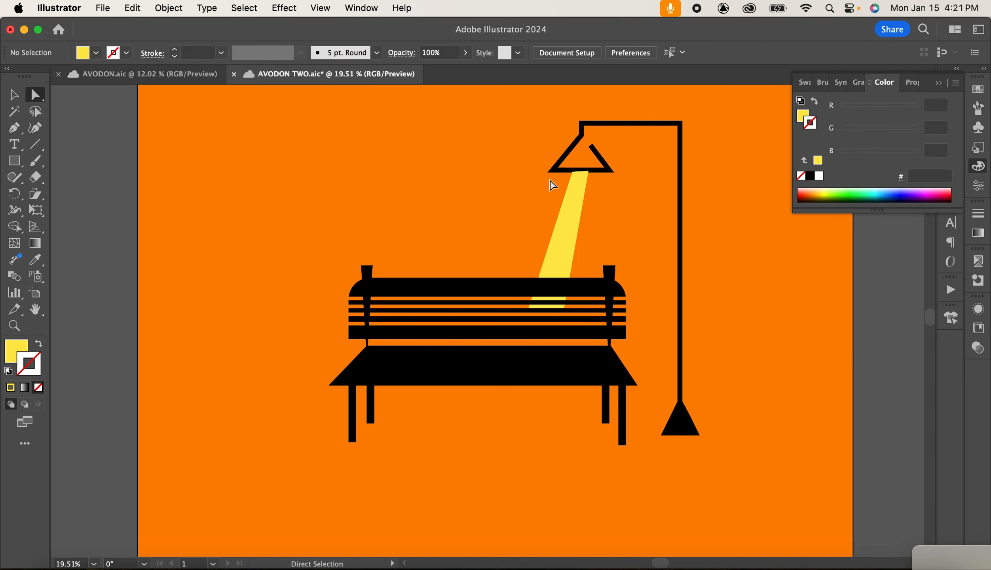
Send the light beam to the back of the stacking order.
click(580, 201)
click(168, 8)
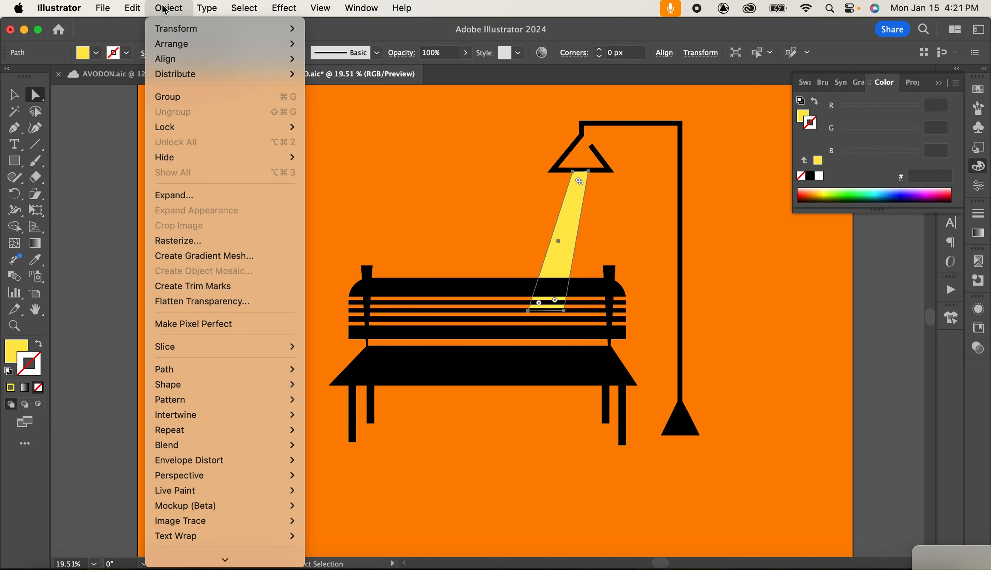
mouse_move(291, 44)
click(395, 90)
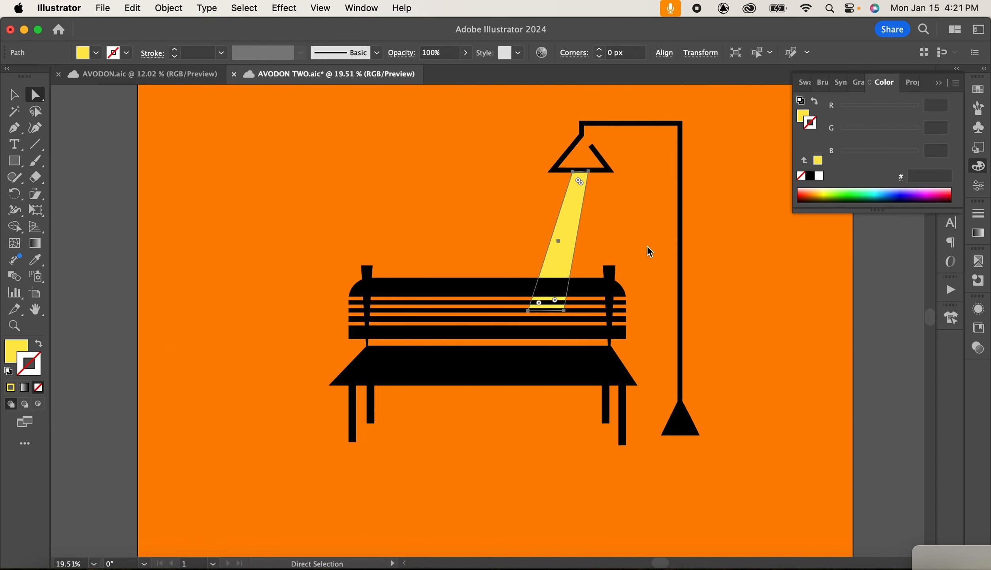
Duplicate the light beam slightly to the side and fill the copy with white FFFFFF.
click(646, 245)
click(576, 204)
key(v)
drag(574, 221, 591, 221)
double_click(26, 360)
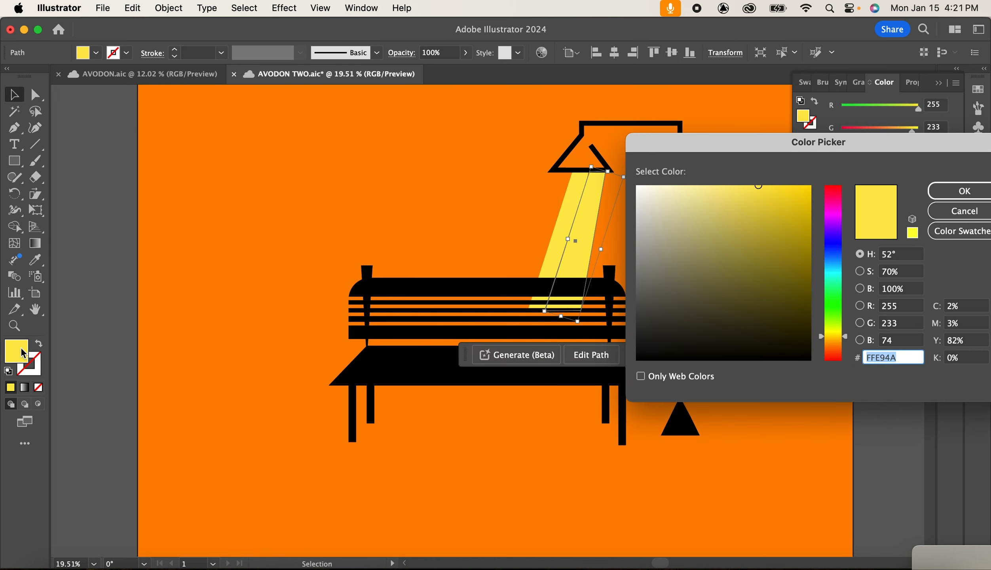
key(Caps_Lock)
text(FFFFFF)
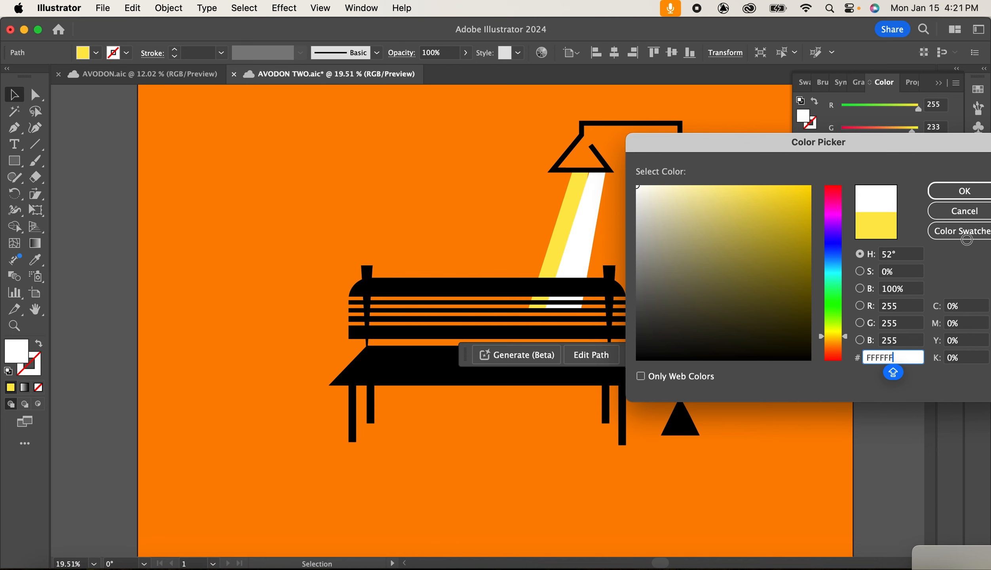
click(964, 190)
Resize the white beam to sit inside the yellow one and set its opacity to 53%.
drag(622, 178, 601, 217)
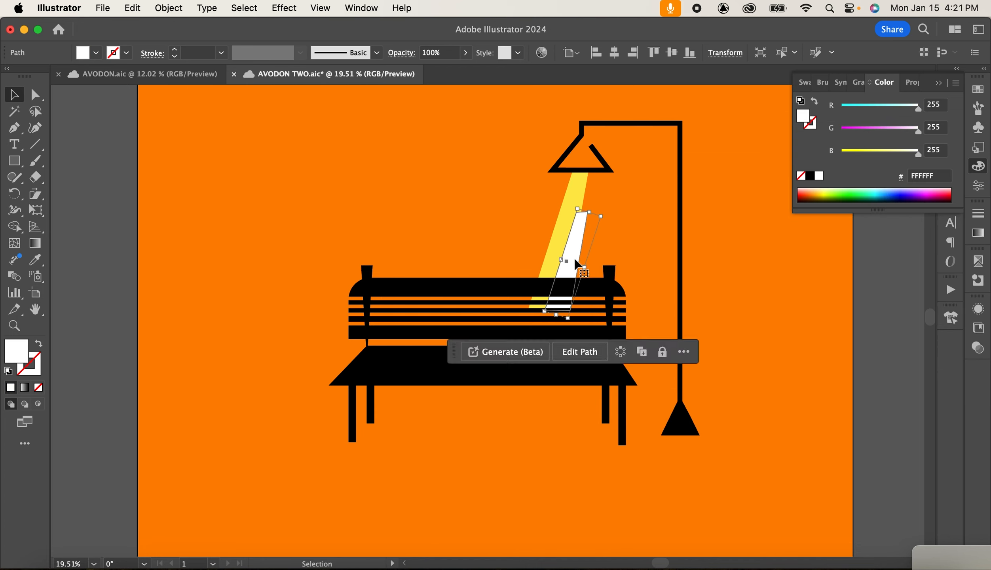
drag(573, 264, 578, 228)
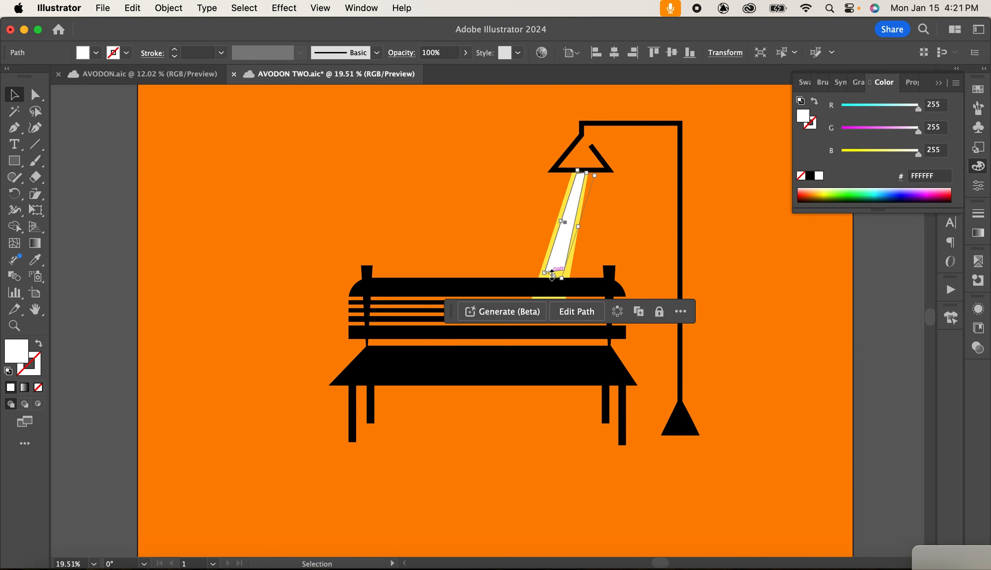
drag(553, 274, 556, 295)
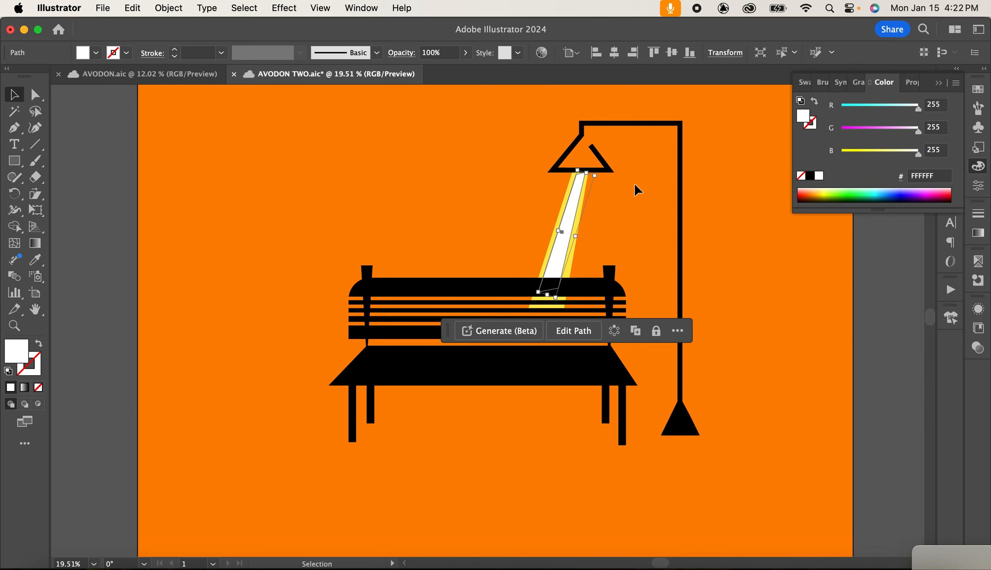
click(465, 53)
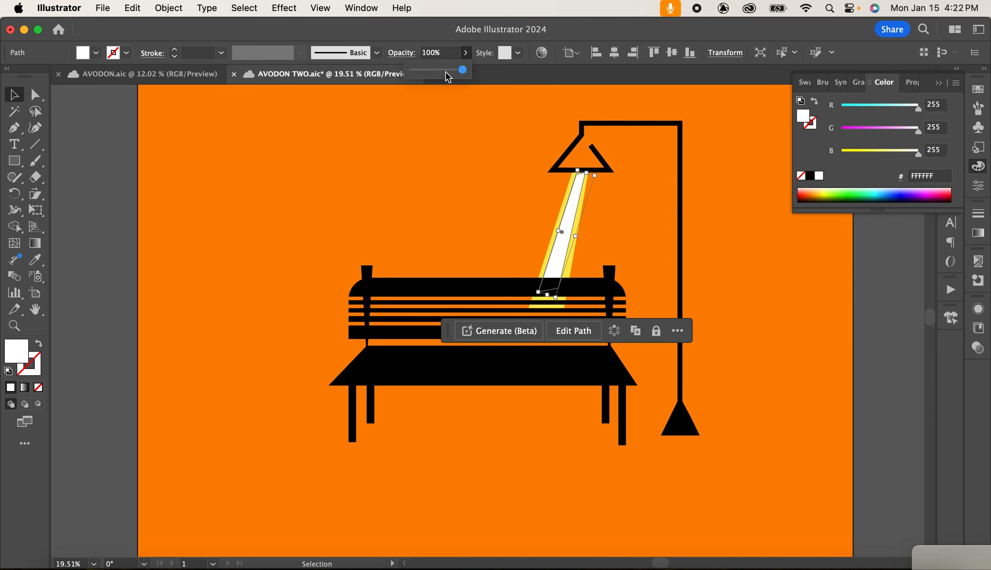
click(446, 71)
click(758, 246)
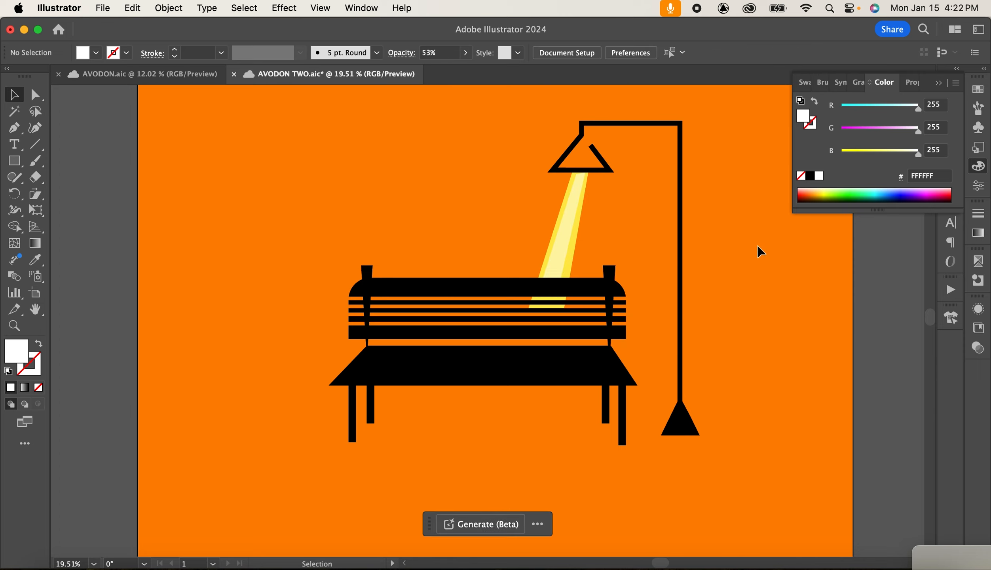
Set the fill to black 000000 and draw a closed slanted shadow shape beneath the bench with the Pen tool.
click(939, 84)
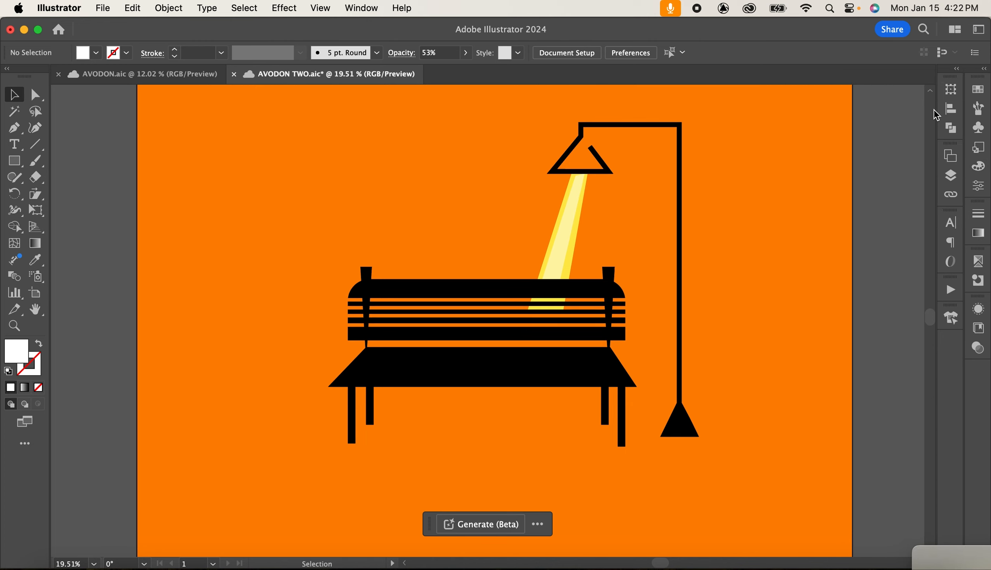
click(14, 128)
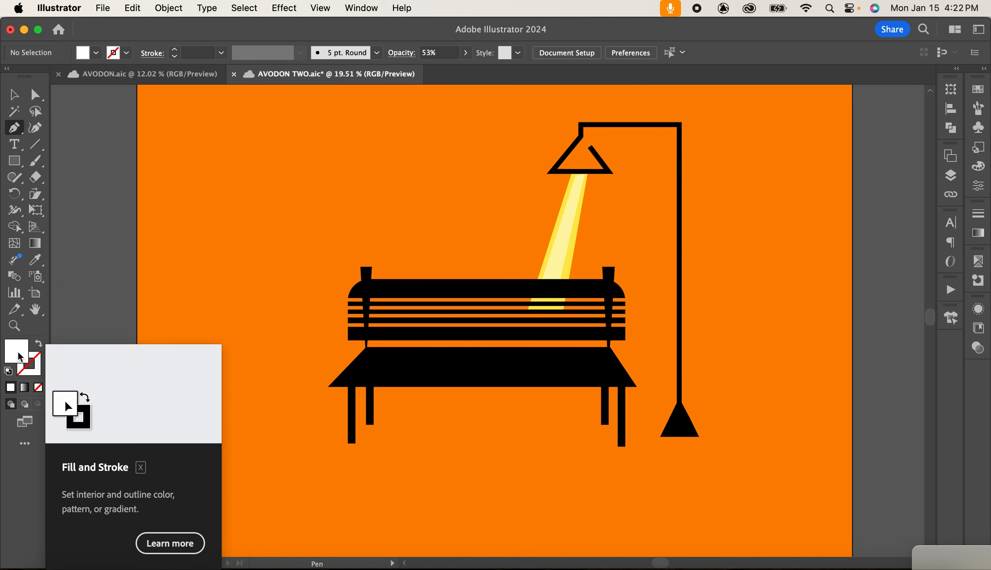
double_click(20, 356)
text(000000)
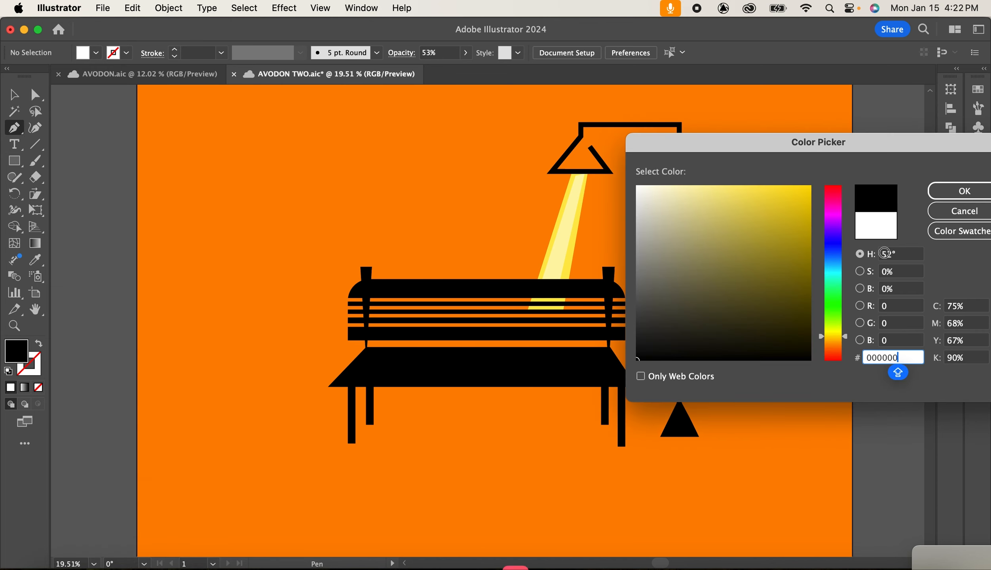
click(967, 190)
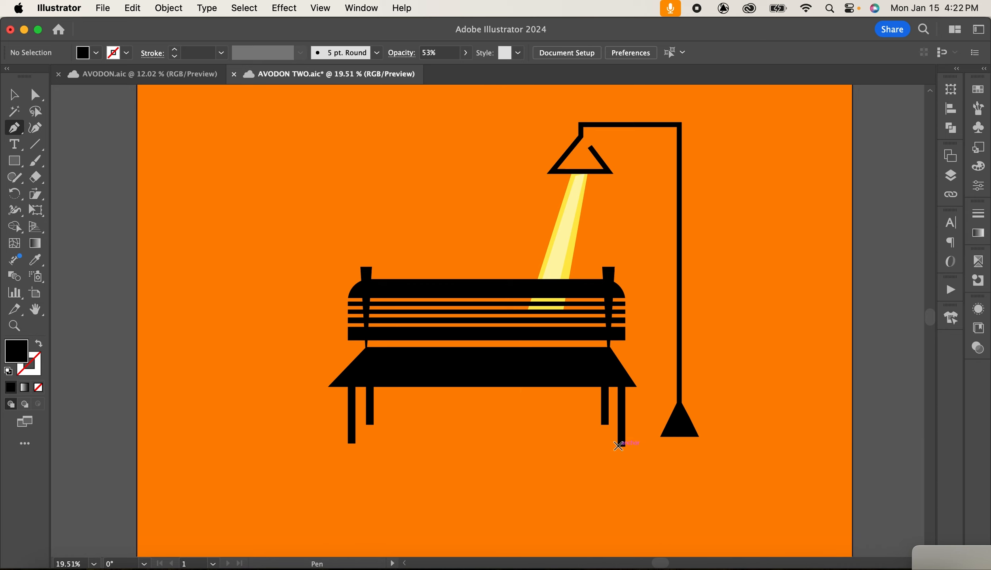
click(621, 443)
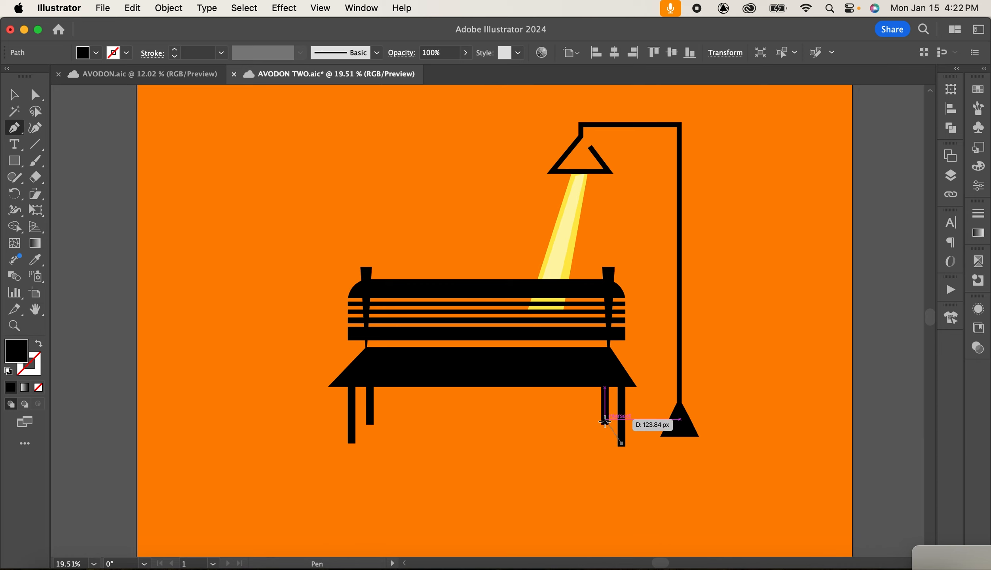
click(605, 424)
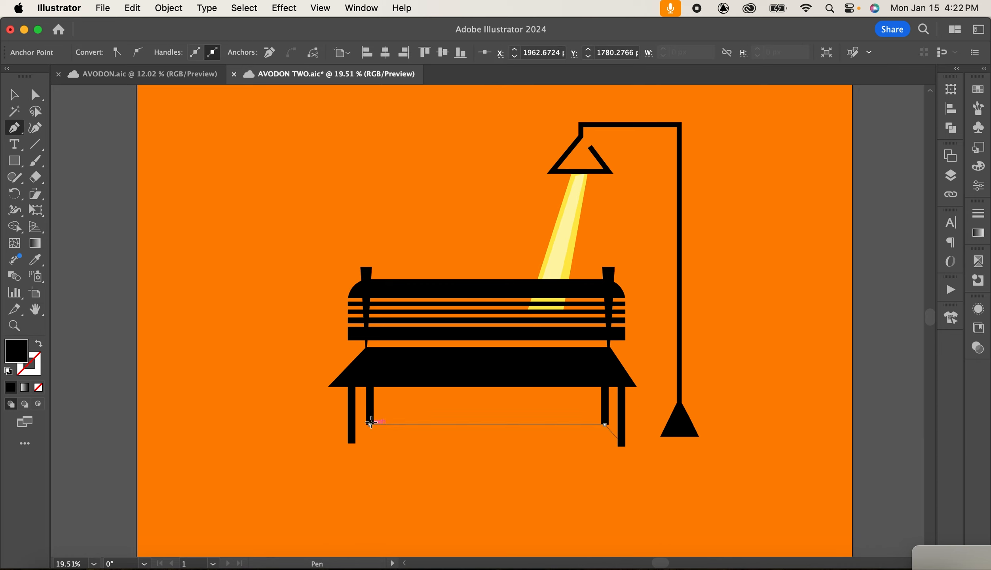
click(370, 424)
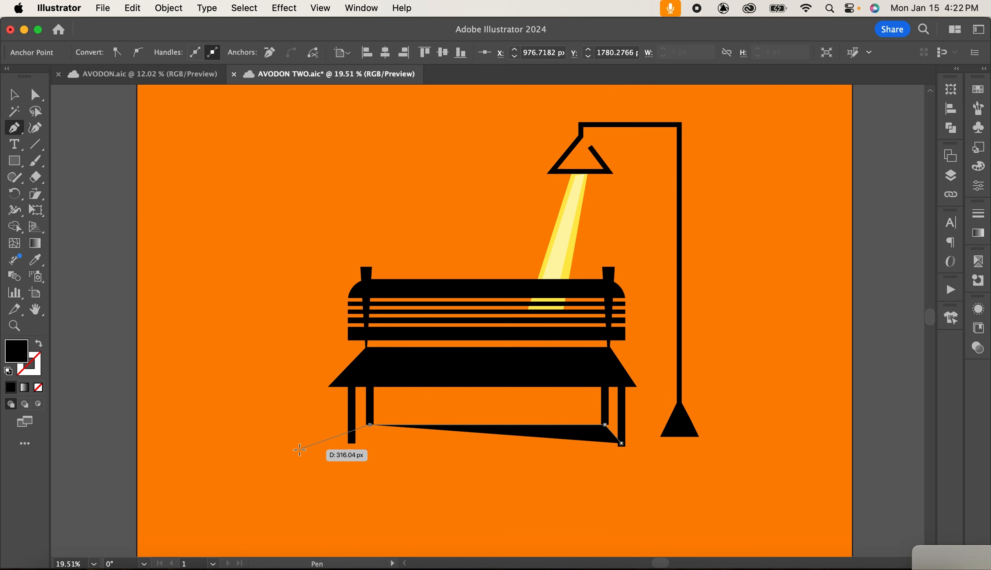
click(300, 446)
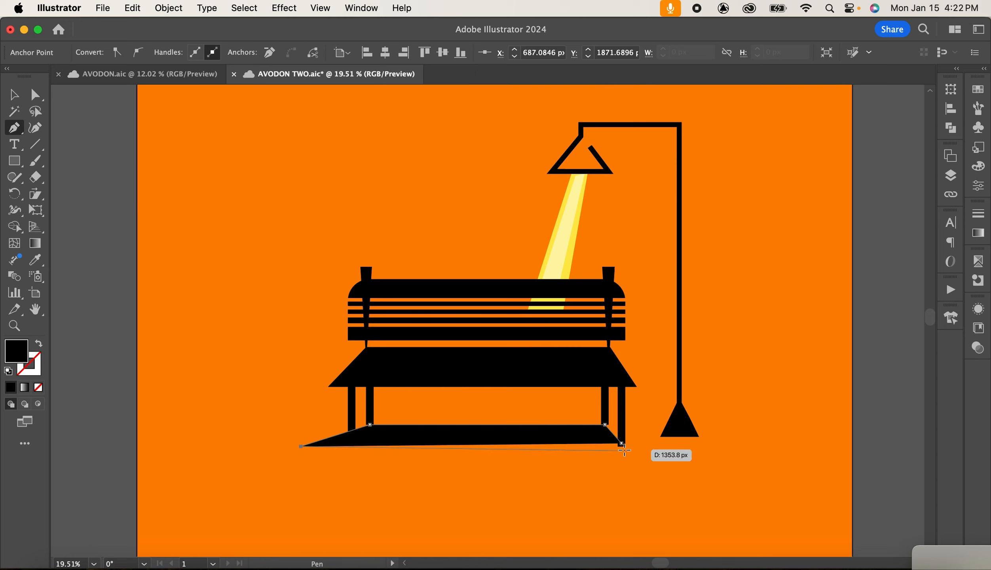
click(621, 444)
Nudge the shadow's right corner anchor slightly downward.
click(35, 94)
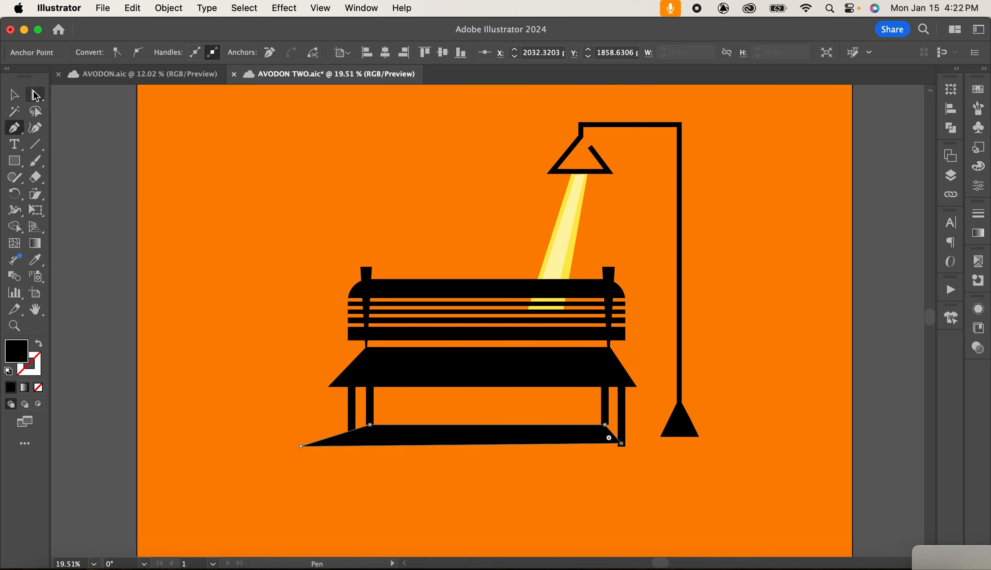
drag(624, 448, 625, 450)
key(v)
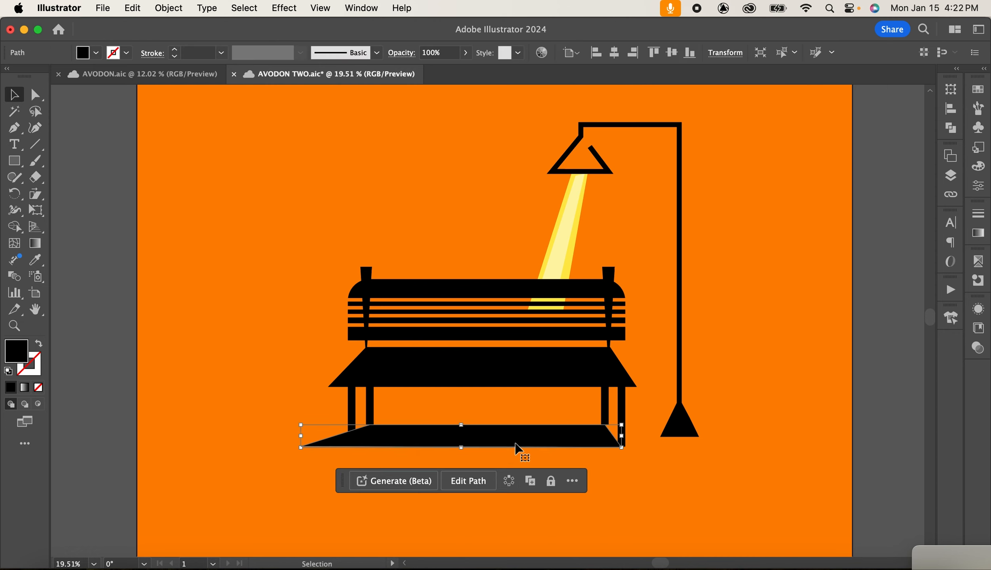
Set the shadow's opacity to 52%.
click(465, 52)
click(439, 71)
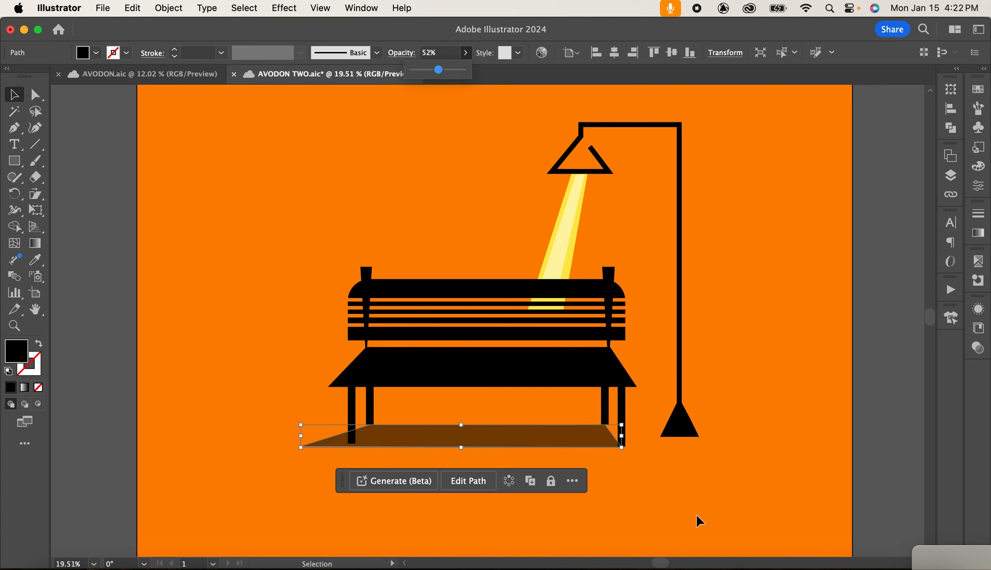
click(608, 468)
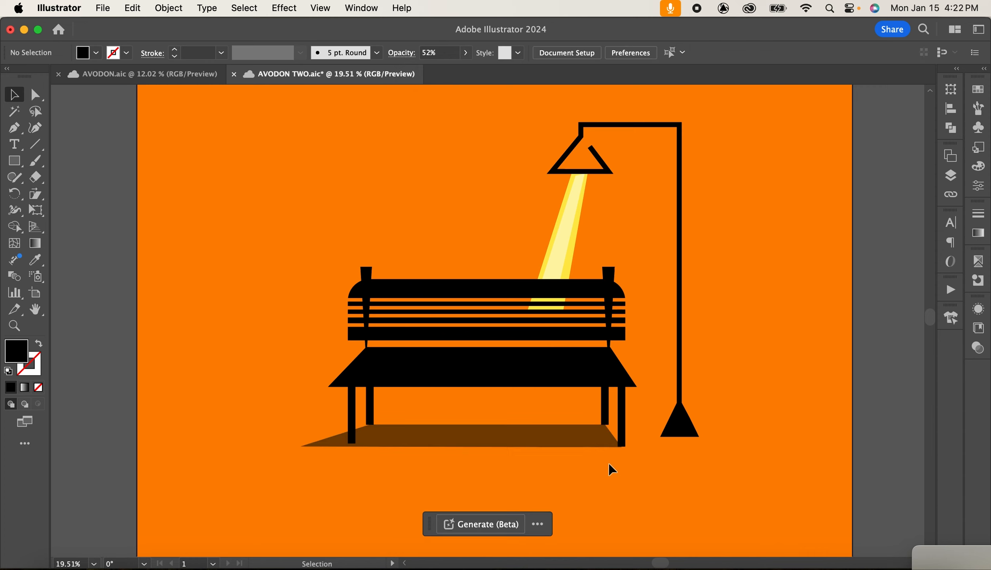
With Direct Selection, stretch the shadow's upper right corner out toward the lamp base.
click(381, 438)
click(36, 94)
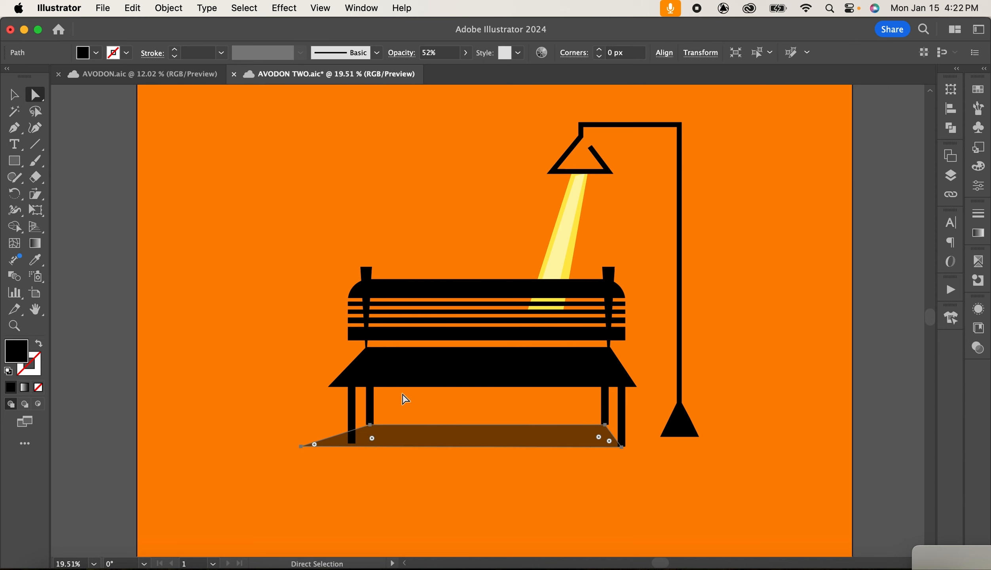
click(370, 424)
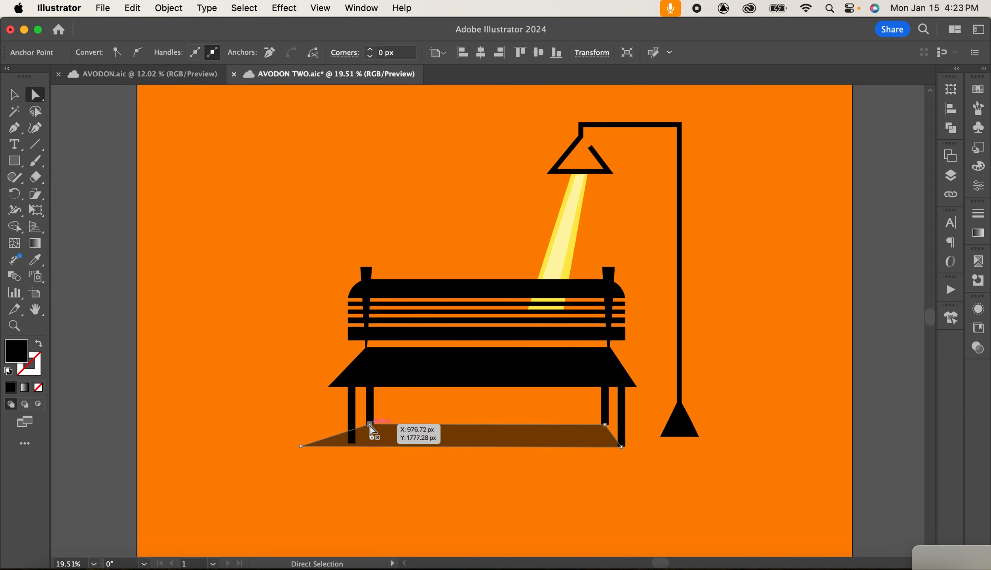
click(605, 425)
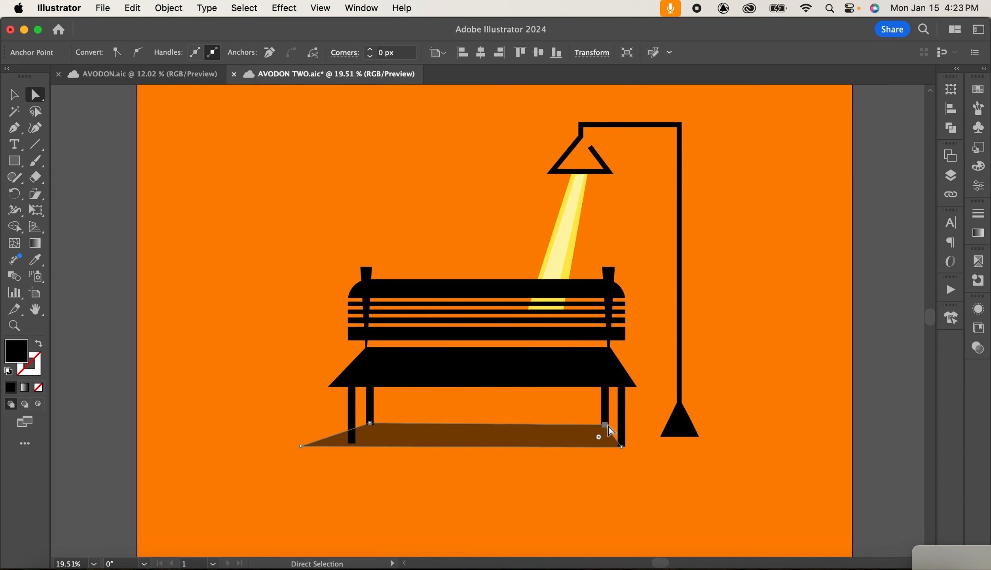
click(617, 483)
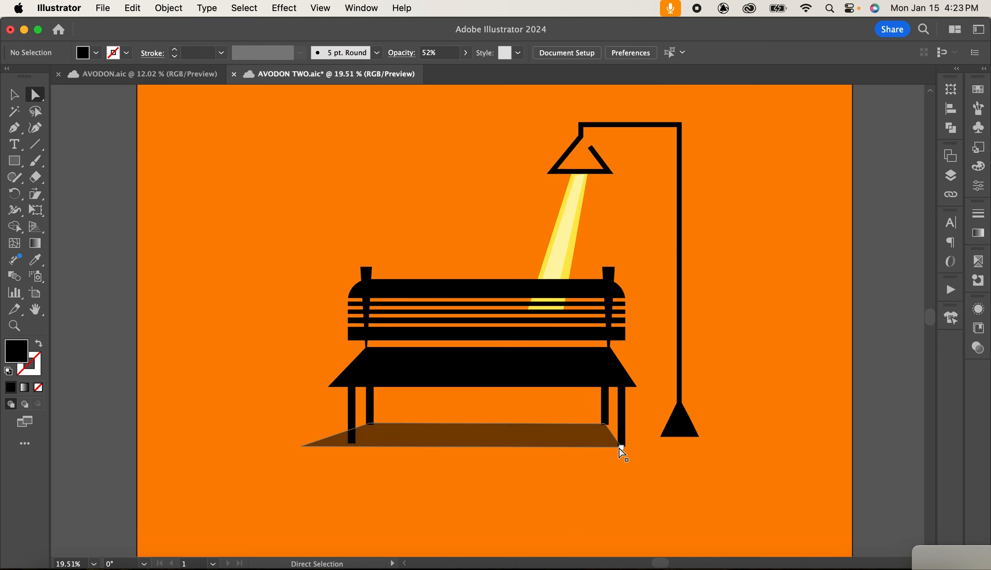
click(622, 447)
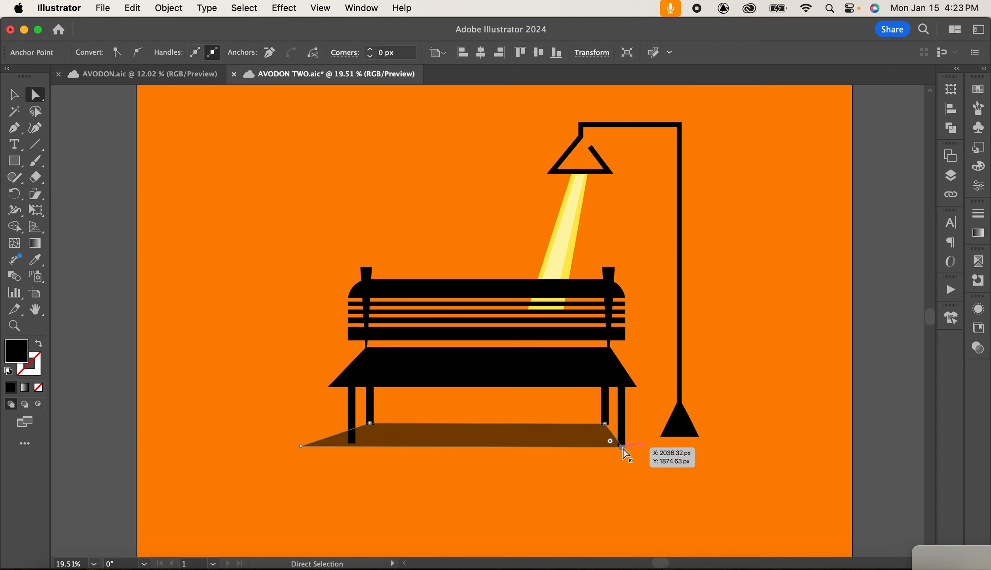
click(748, 433)
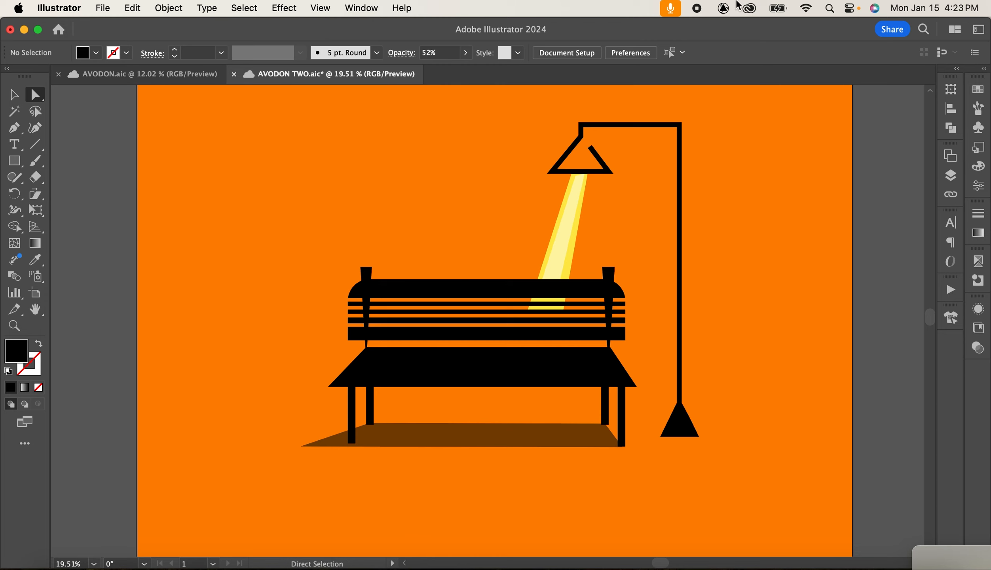
drag(601, 428, 679, 424)
key(super+z)
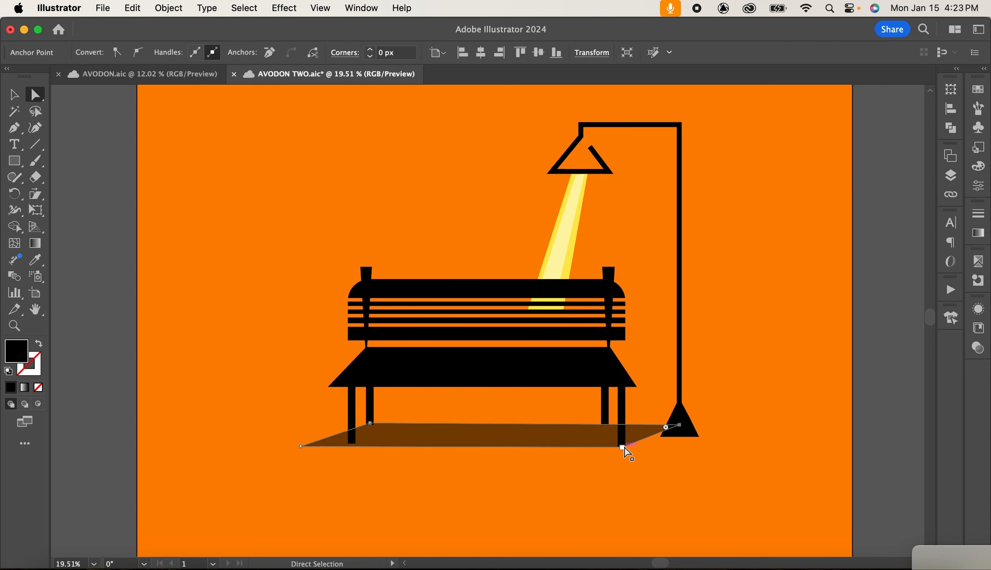
Adjust the shadow's lower right corner so the shadow meets the lamp base.
click(622, 447)
mouse_move(622, 447)
mouse_down()
mouse_move(673, 433)
mouse_move(674, 444)
mouse_move(624, 447)
mouse_up()
click(668, 491)
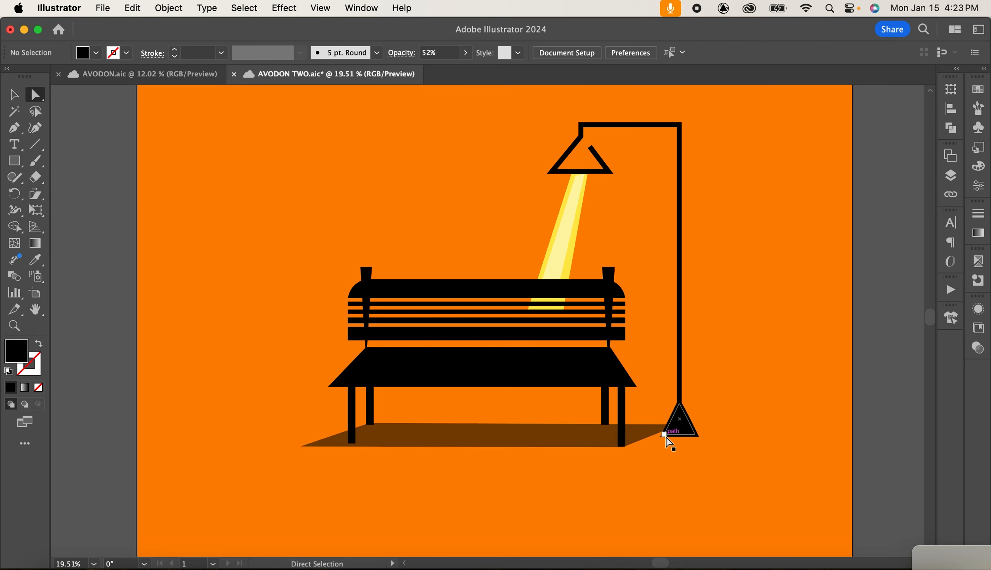
mouse_move(664, 435)
mouse_down()
mouse_move(643, 436)
mouse_move(652, 442)
mouse_up()
key(super+z)
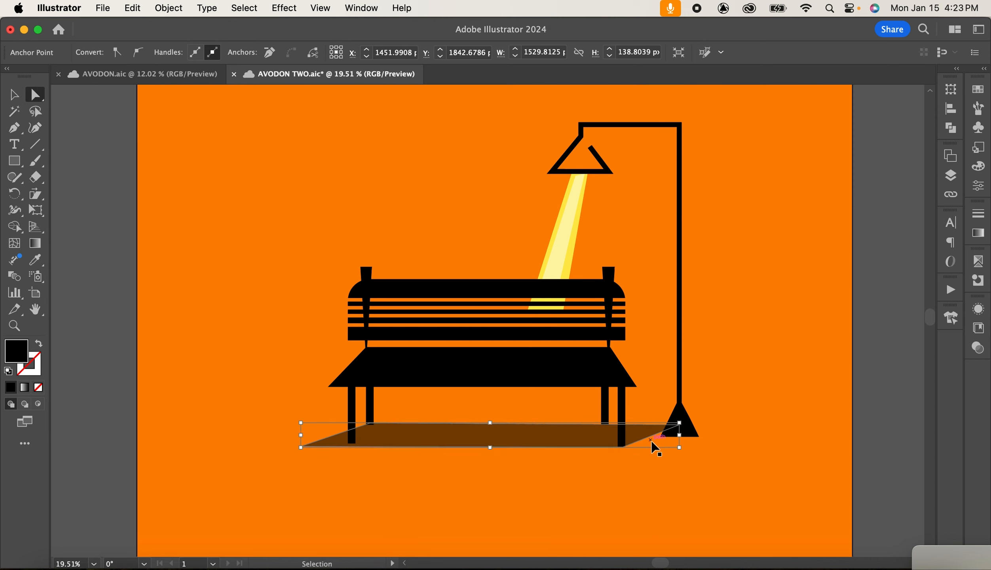
Lower the shadow's opacity to 20%.
click(13, 95)
click(830, 409)
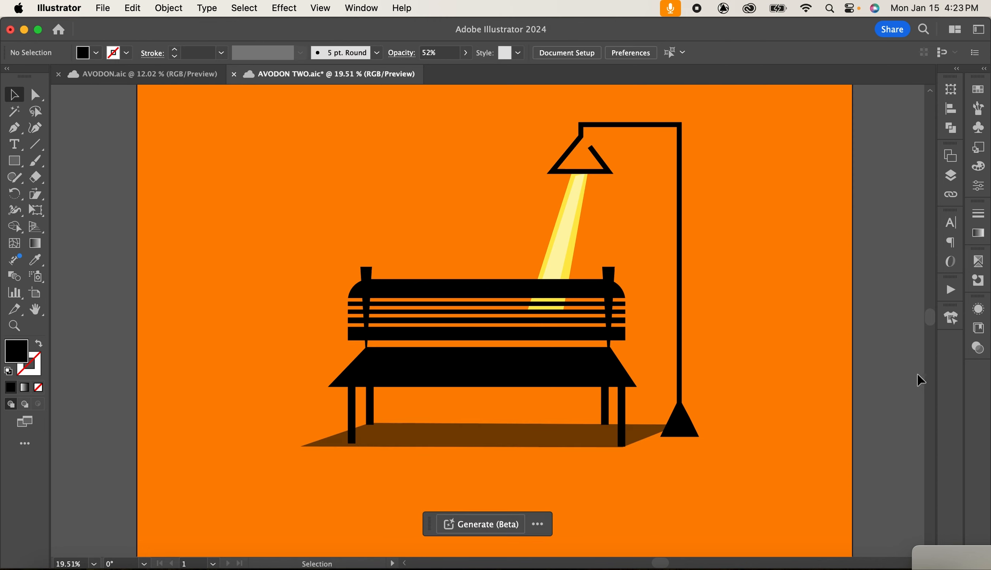
click(516, 438)
click(464, 53)
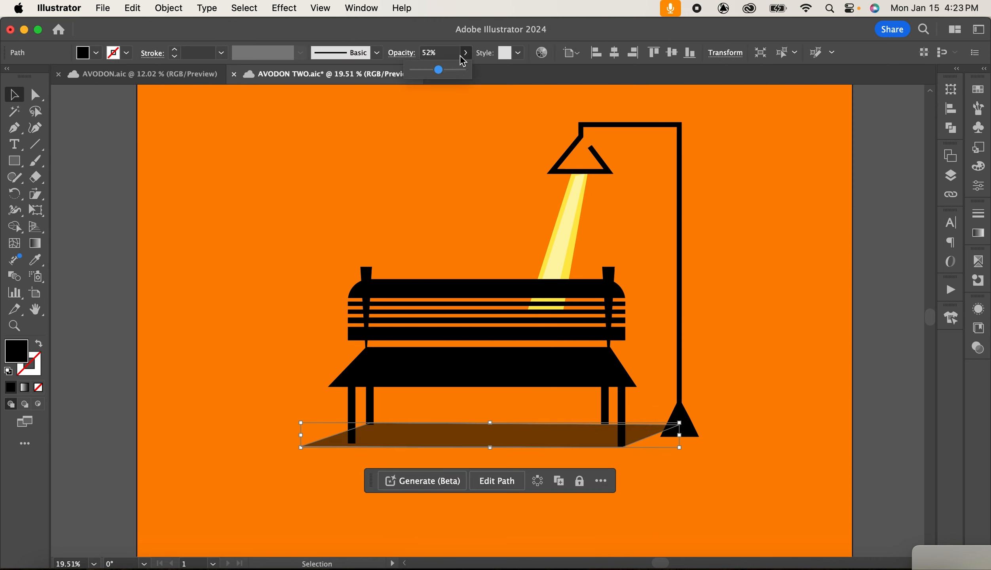
drag(431, 73, 421, 73)
click(756, 307)
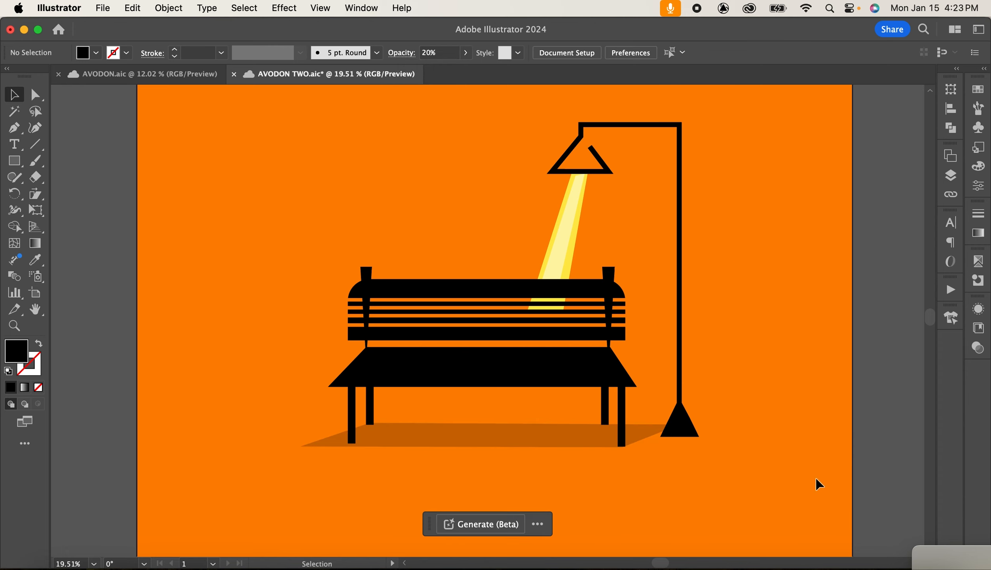
Show the BODY, CLOTHING and SHADOW layers to bring back the avocado character.
click(950, 176)
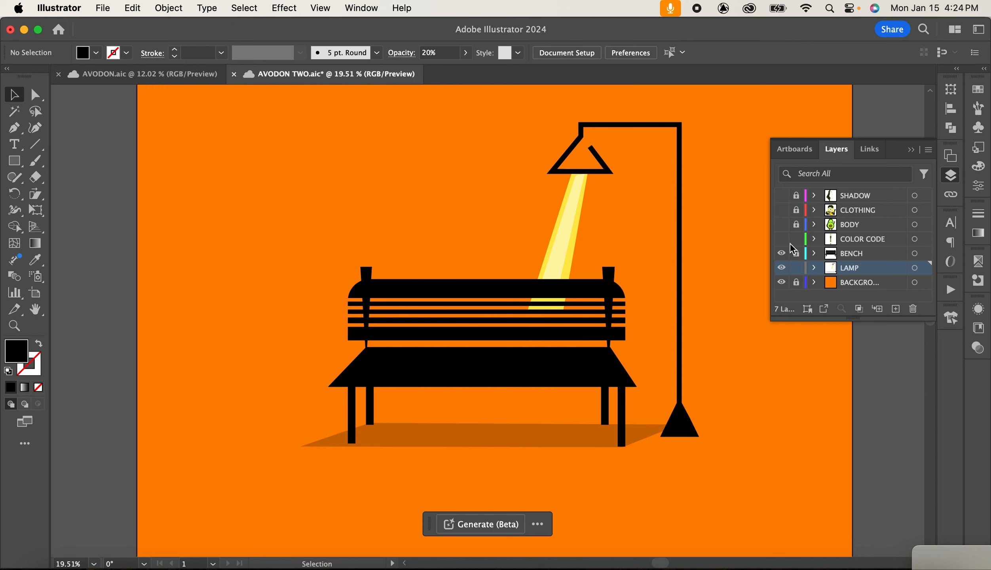
click(781, 224)
click(781, 210)
click(781, 195)
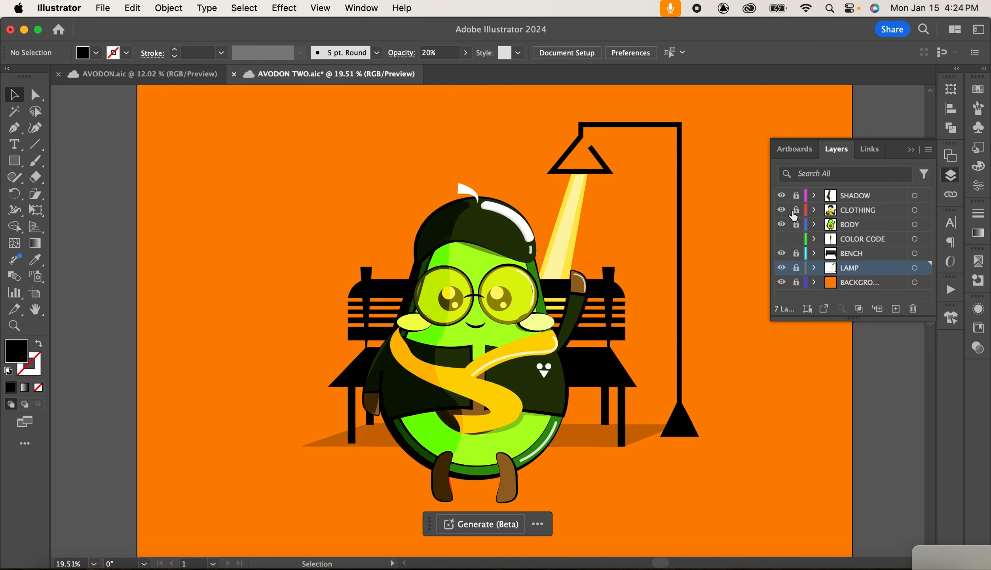
click(911, 149)
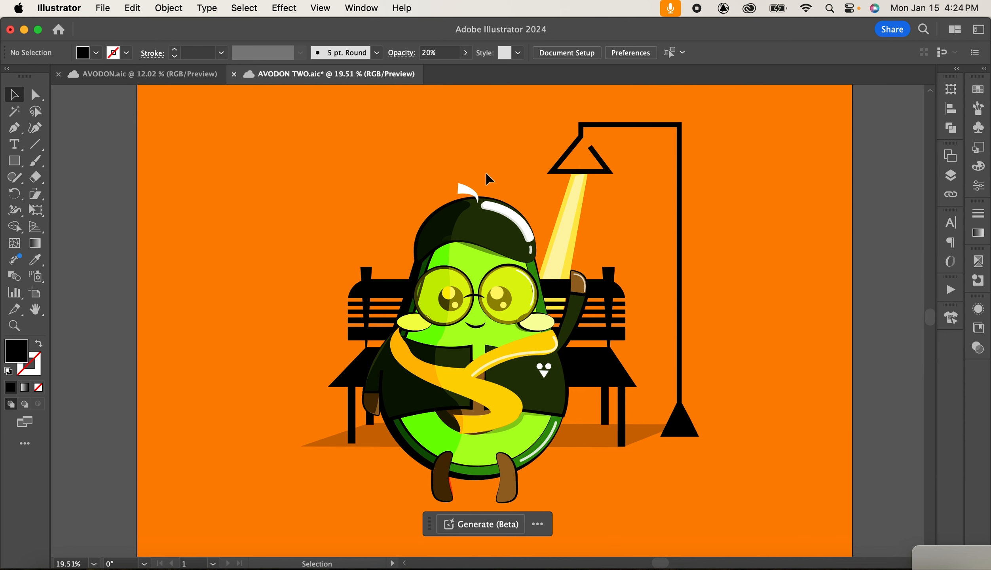
Scale the avocado character down and move it to sit on the bench.
drag(656, 497, 655, 497)
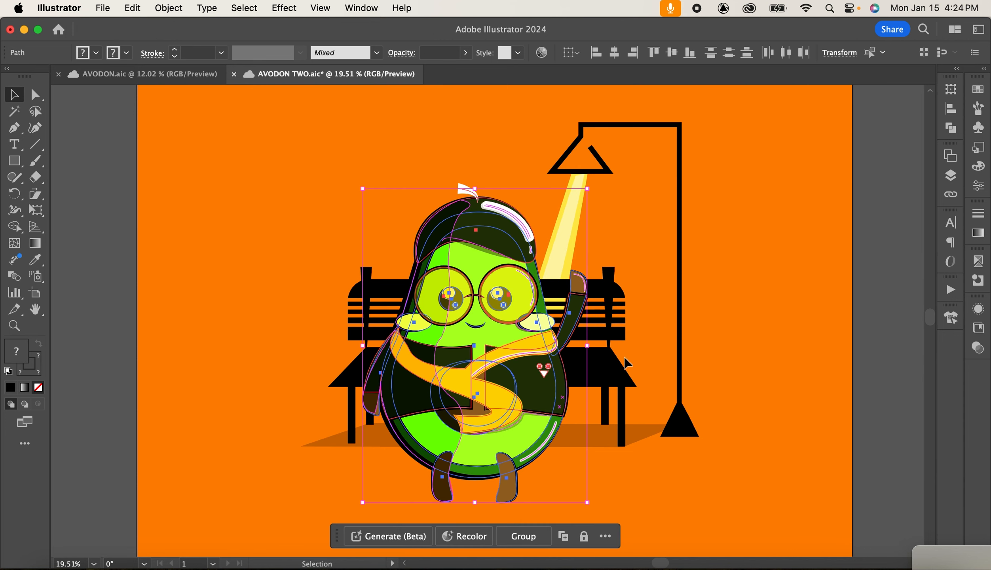
drag(586, 189, 527, 264)
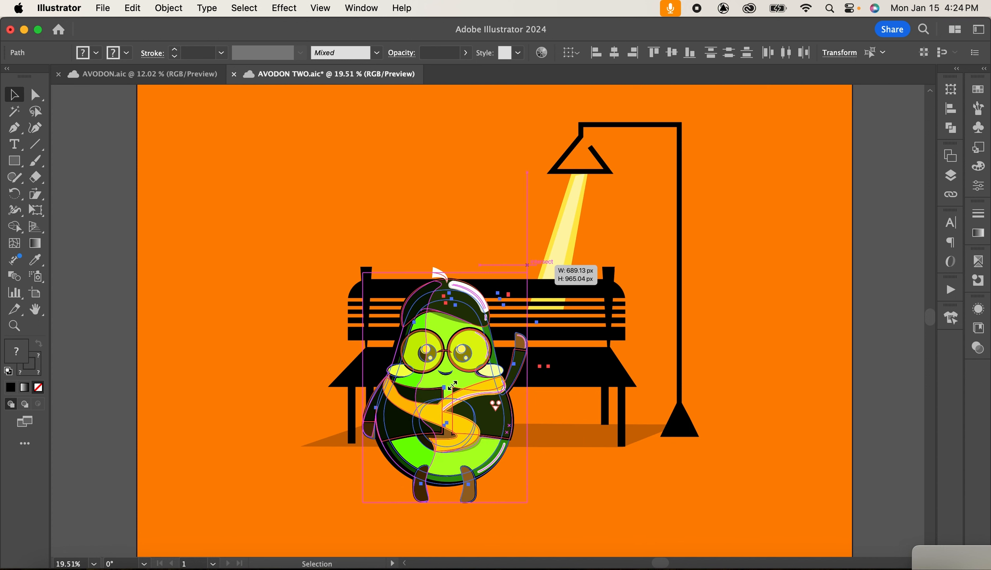
drag(446, 387, 476, 345)
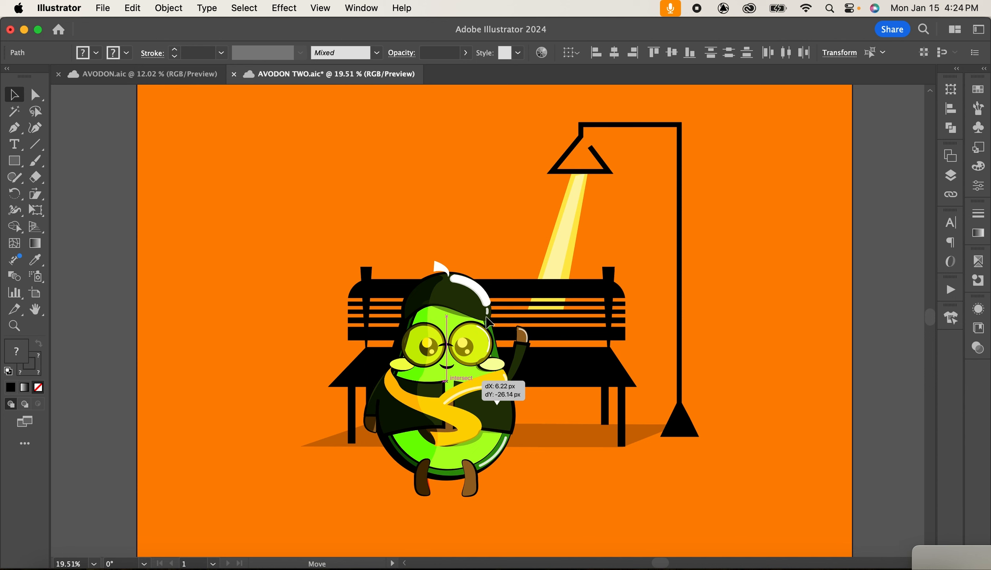
drag(490, 317, 490, 290)
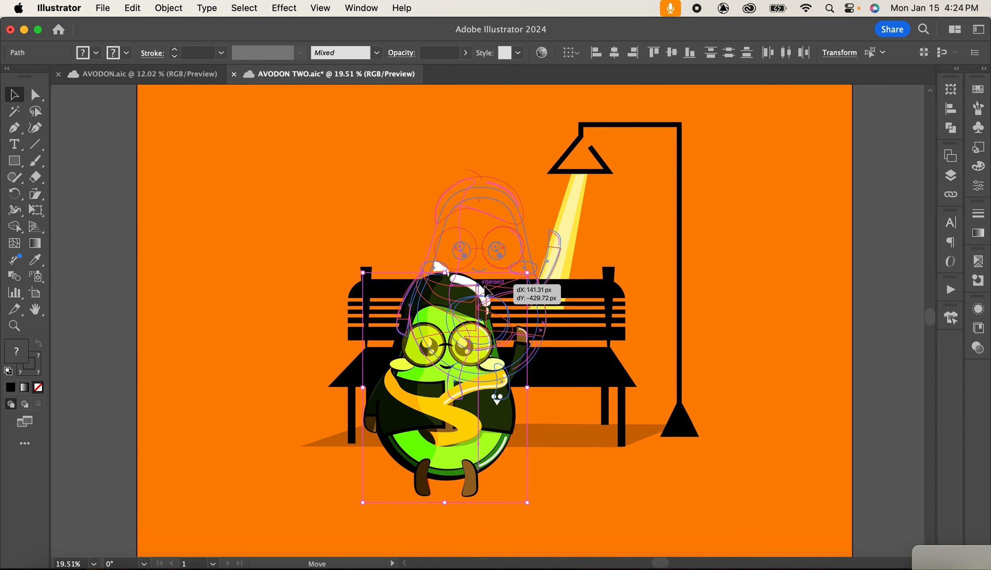
drag(484, 286, 484, 287)
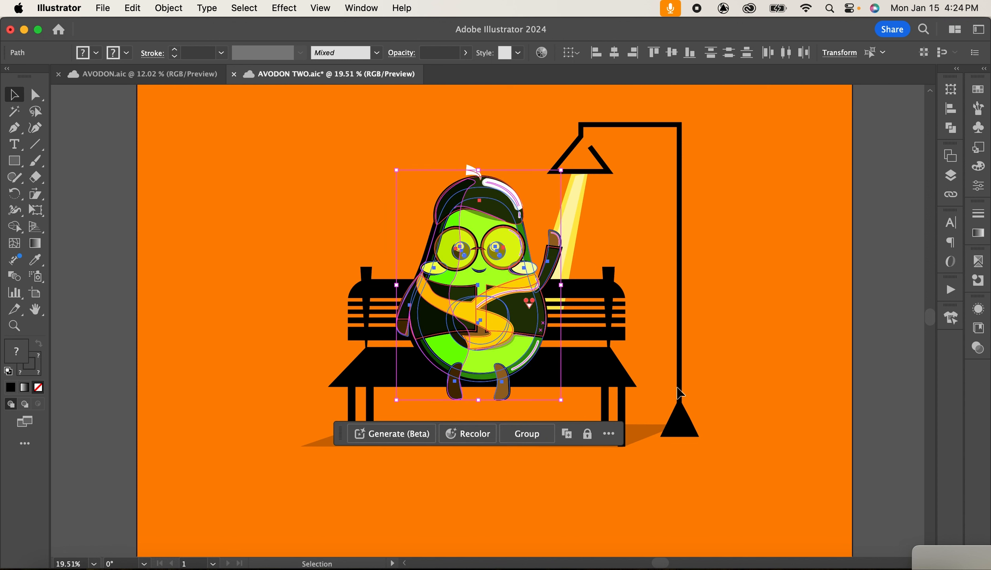
Save the file and unlock the LAMP layer.
key(super+s)
click(950, 175)
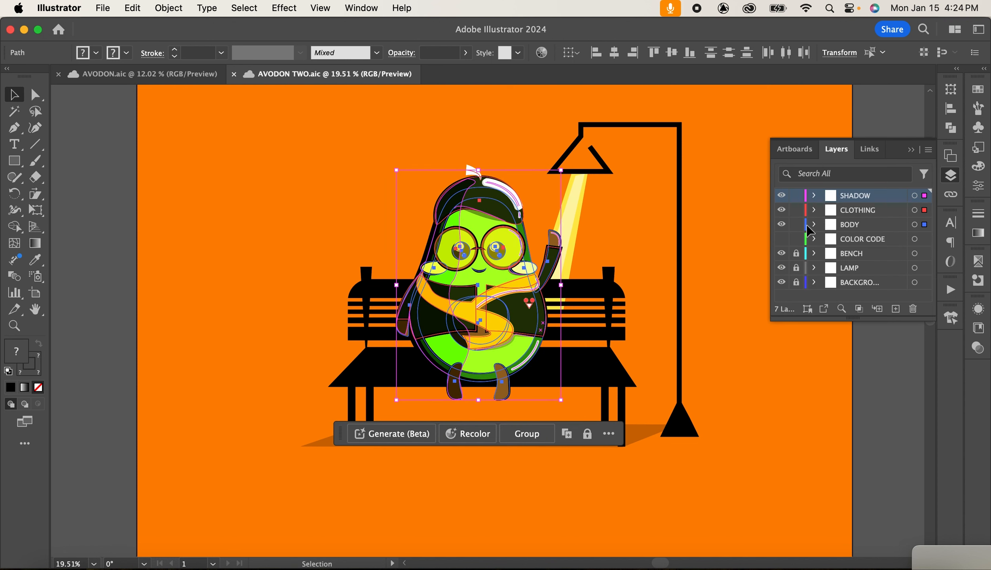
click(797, 269)
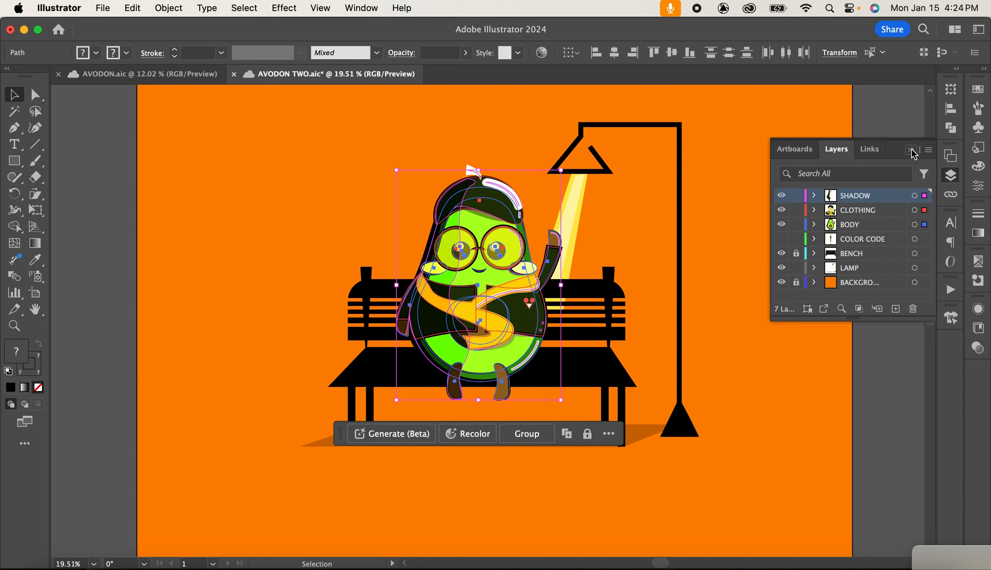
click(913, 153)
click(524, 135)
Stretch the lamp taller and wider so it rises above the character.
scroll(604, 289, down, 1)
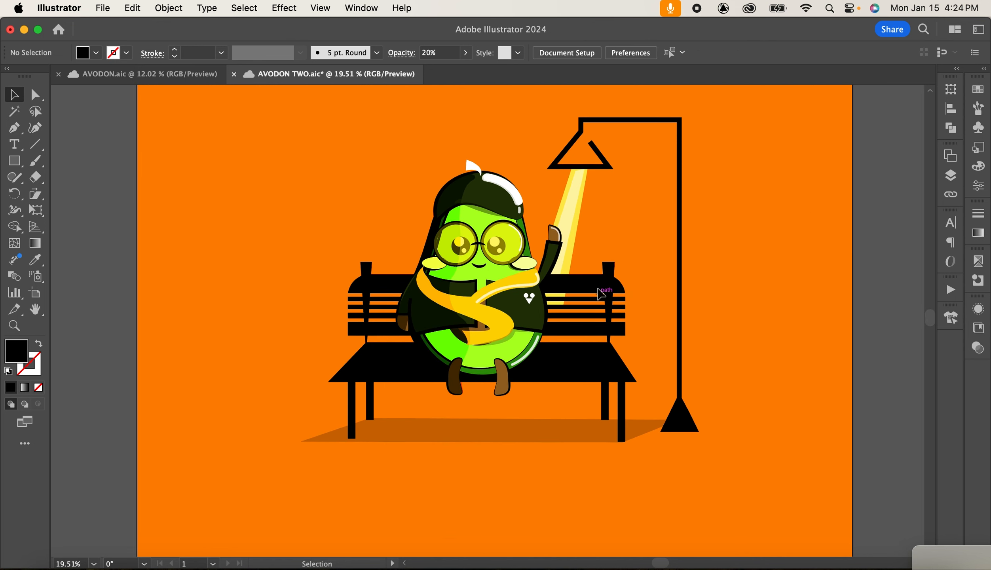
scroll(598, 290, up, 5)
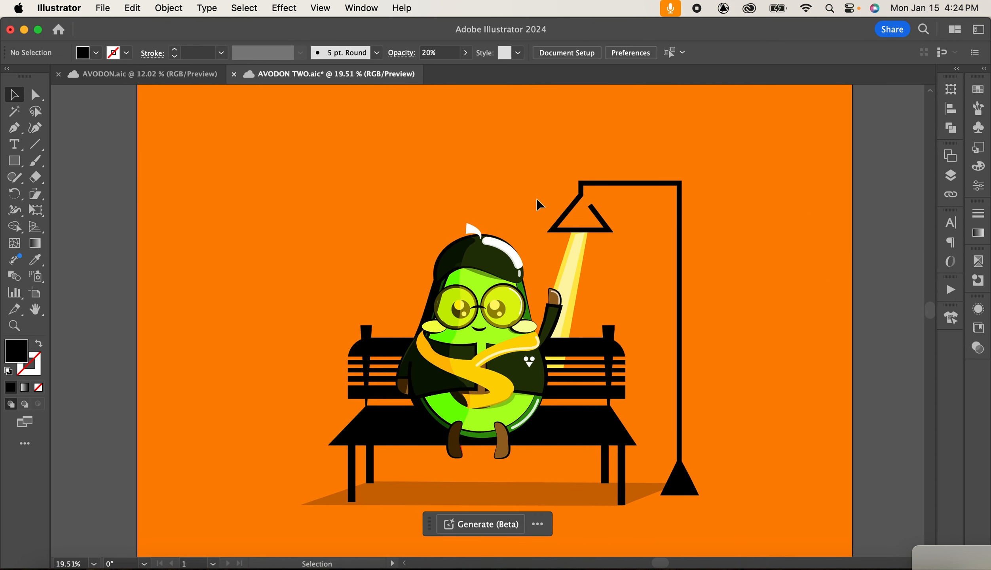
drag(536, 198, 697, 257)
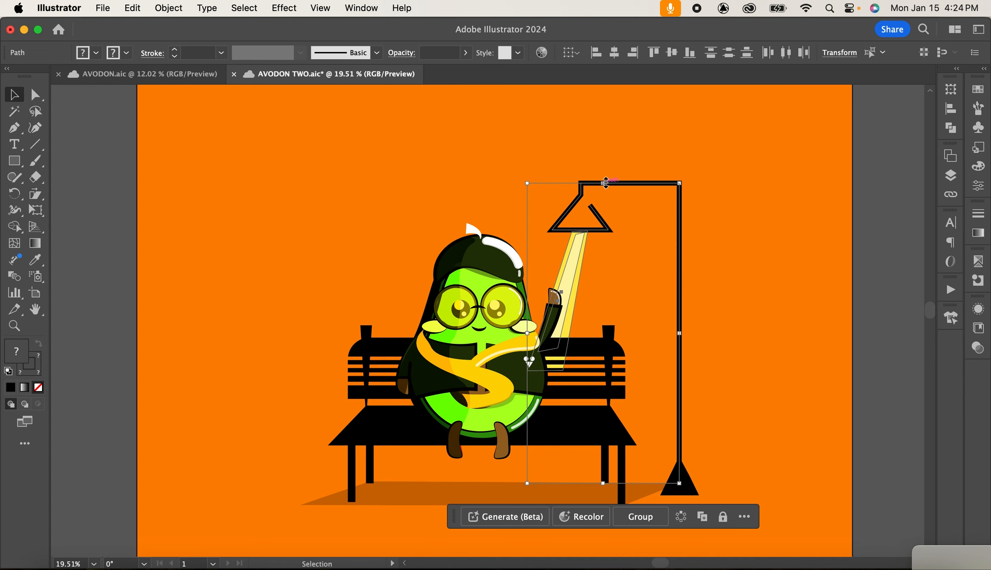
drag(604, 182, 604, 111)
drag(528, 297, 510, 297)
click(747, 326)
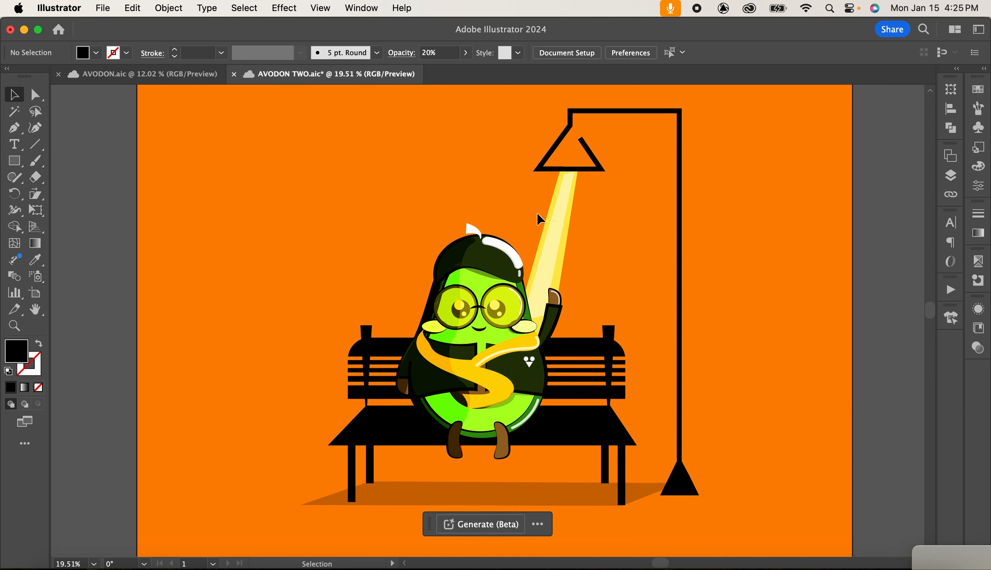
Set the yellow light beam's opacity to 68%.
click(583, 234)
click(465, 53)
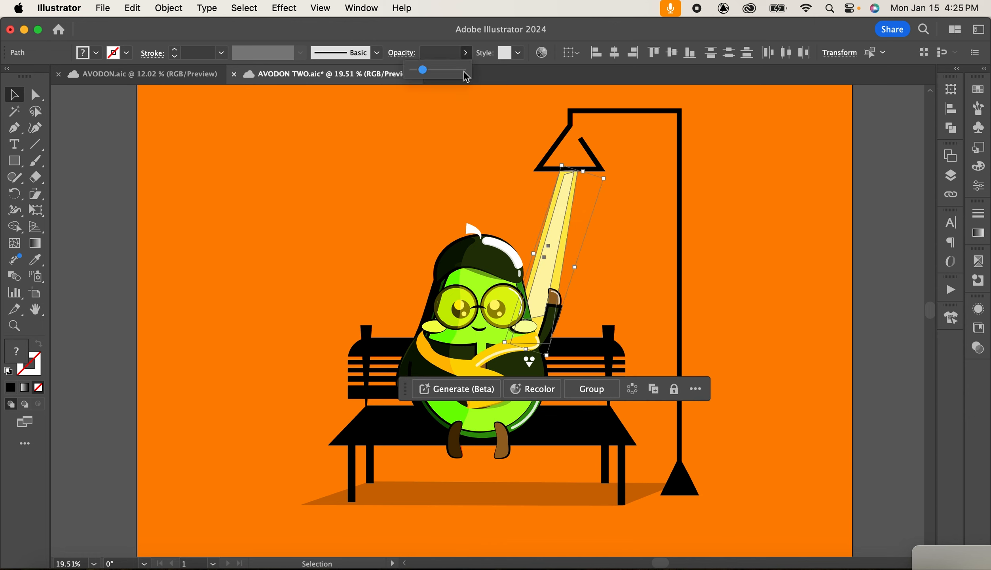
click(478, 141)
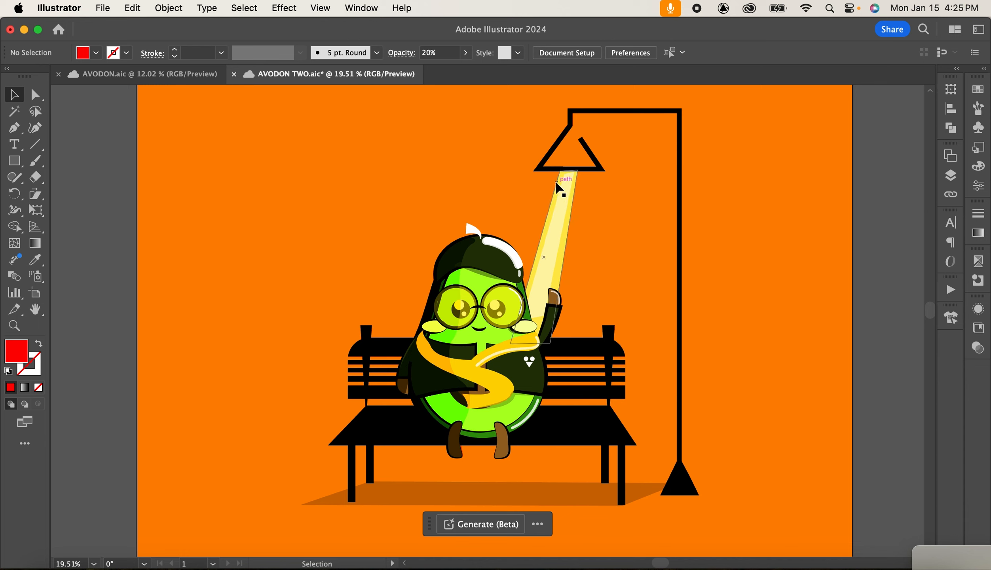
click(564, 182)
click(467, 53)
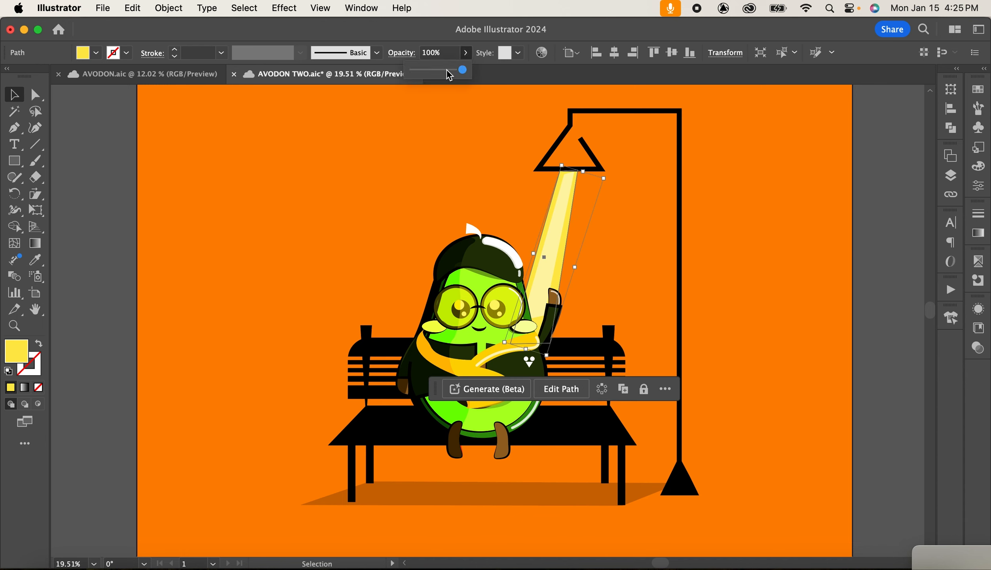
click(447, 69)
click(606, 269)
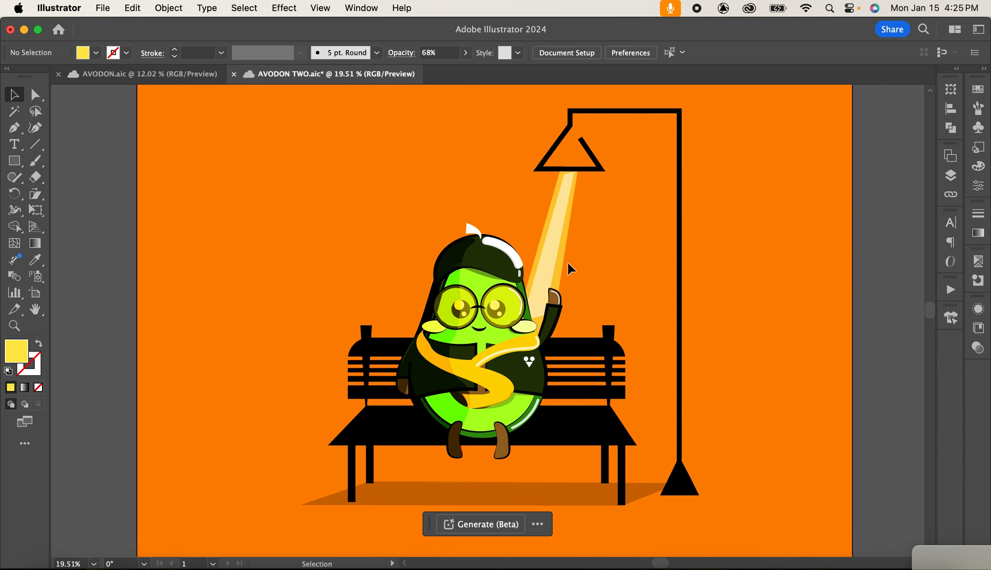
Set the white inner beam's opacity to 29%.
click(554, 218)
click(465, 53)
click(424, 71)
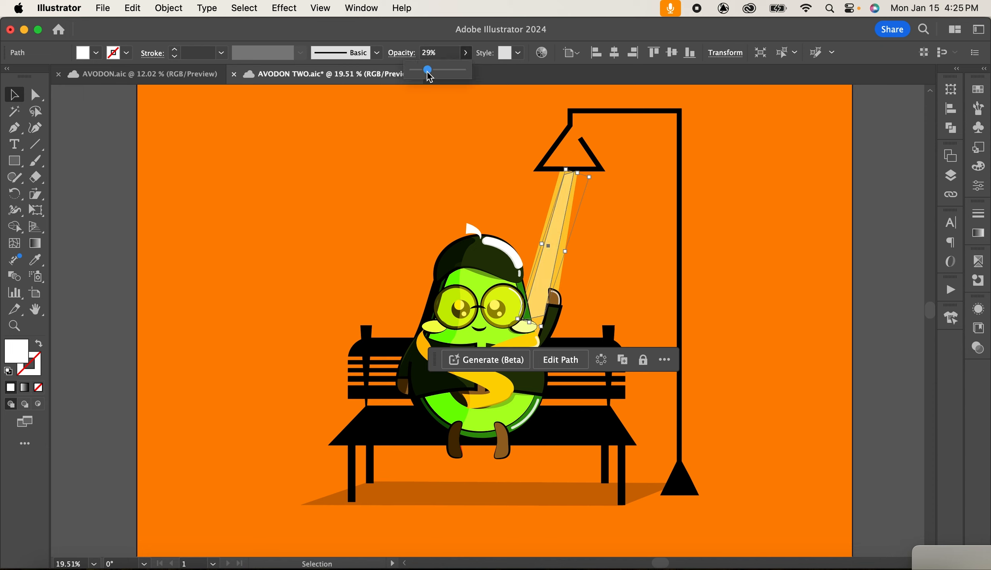
click(662, 236)
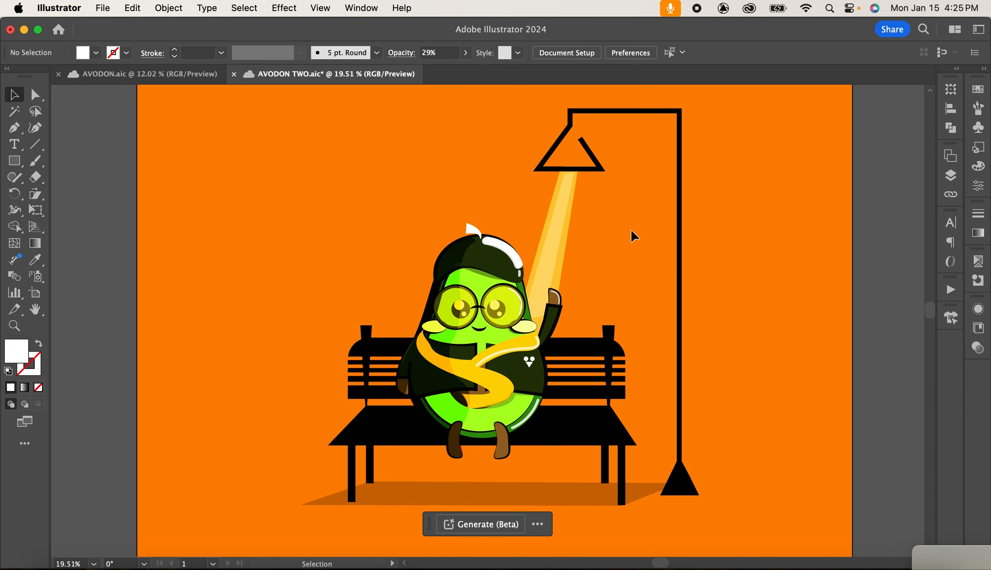
Set the lamp post's stroke weight to 40 pt.
click(678, 210)
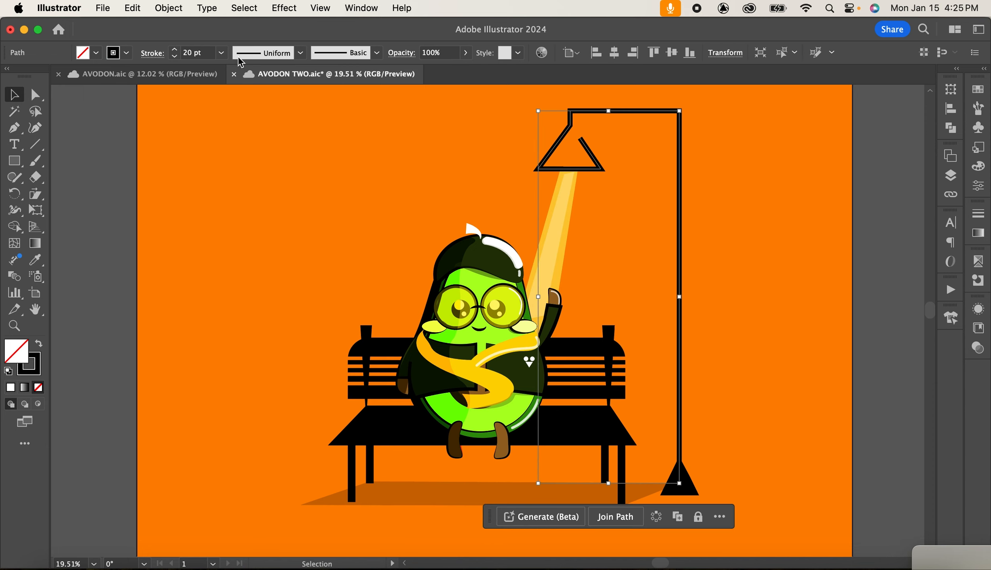
click(221, 52)
click(248, 363)
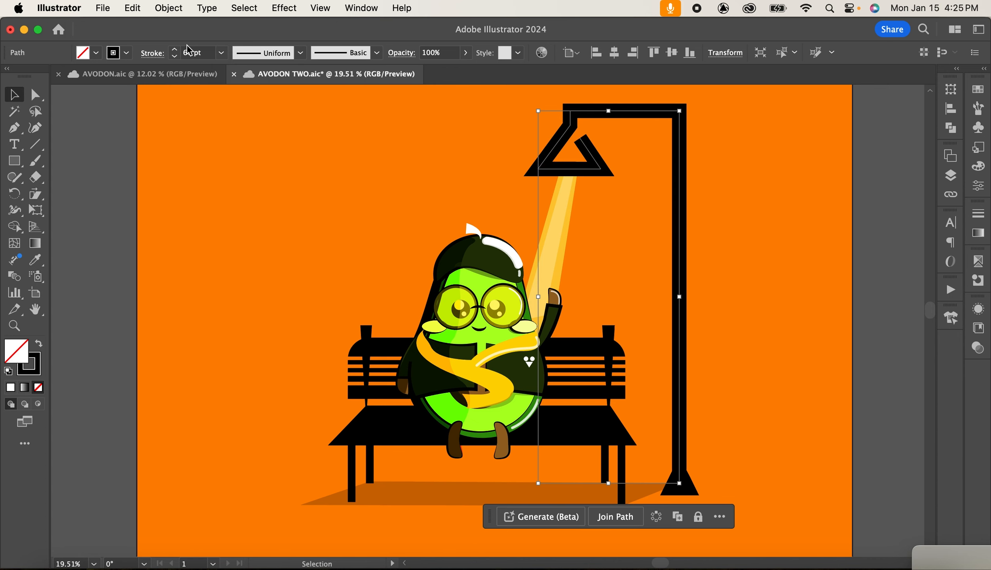
click(221, 52)
click(245, 338)
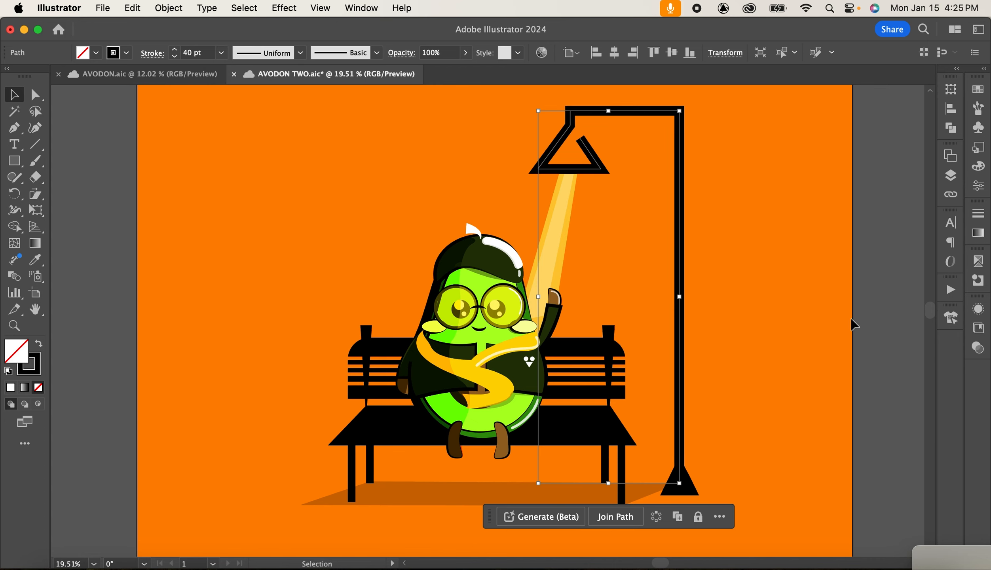
click(869, 318)
Raise the white inner beam's opacity to 51% and the yellow light beam's opacity to 84%.
click(552, 238)
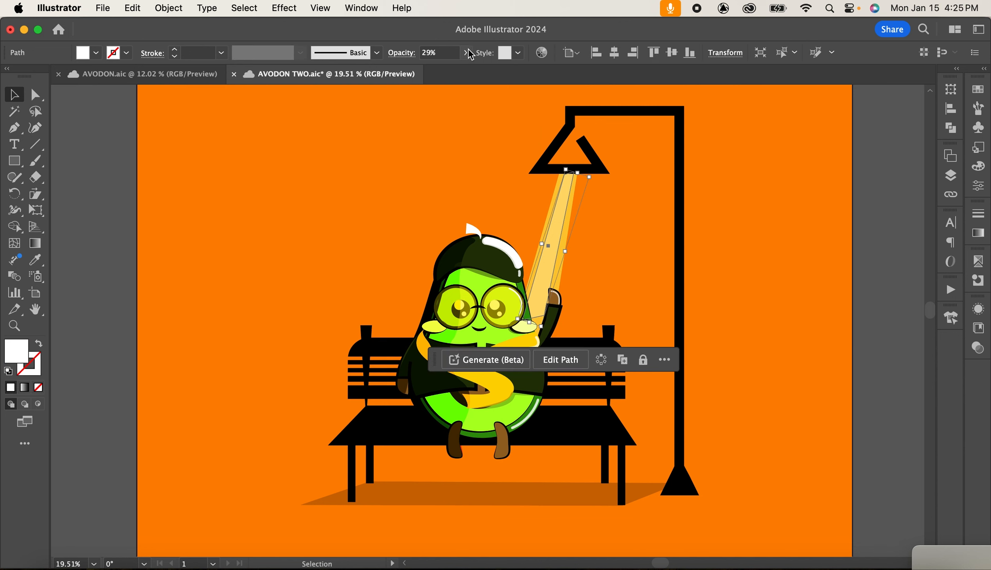
click(466, 53)
drag(440, 72, 438, 71)
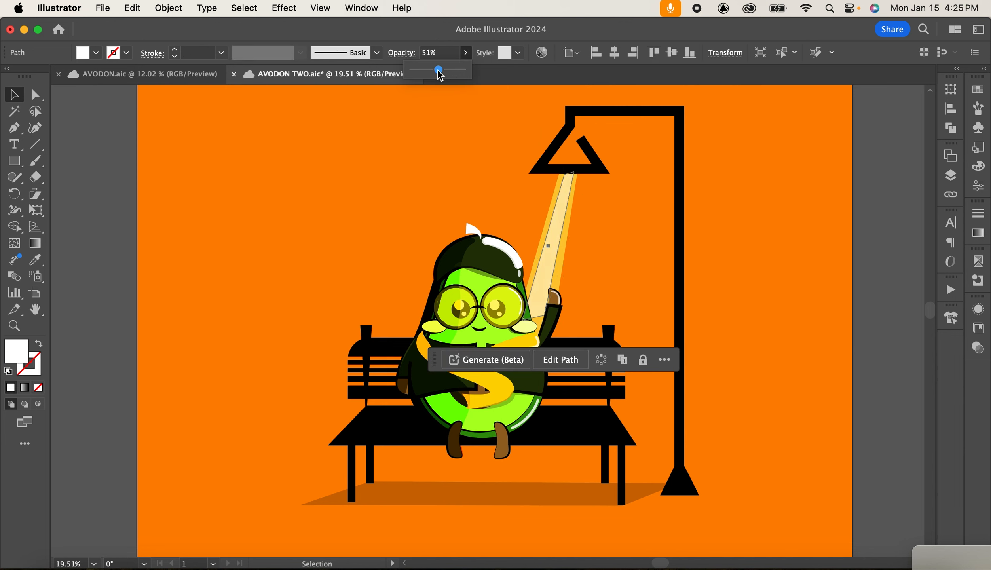
click(659, 277)
click(561, 282)
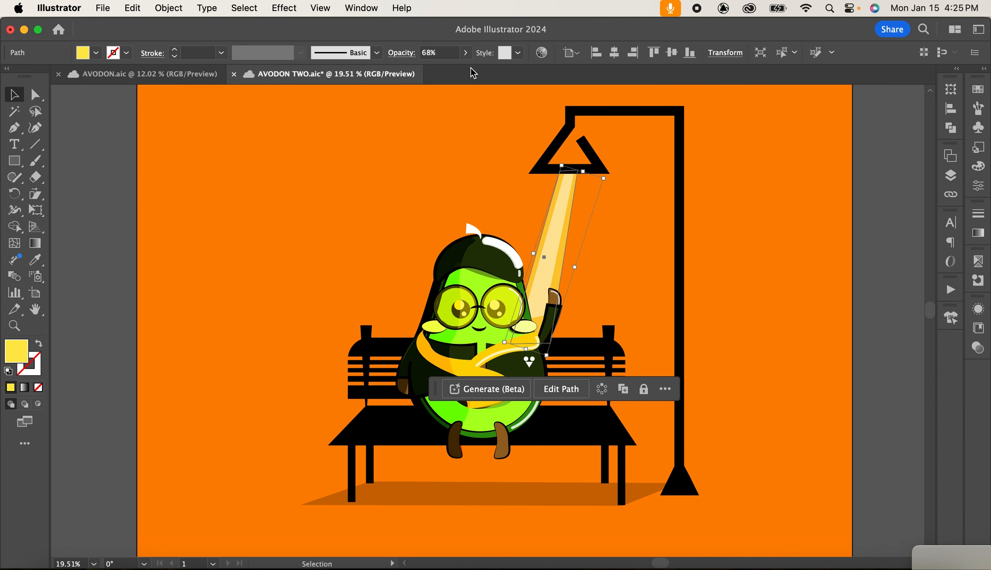
click(454, 72)
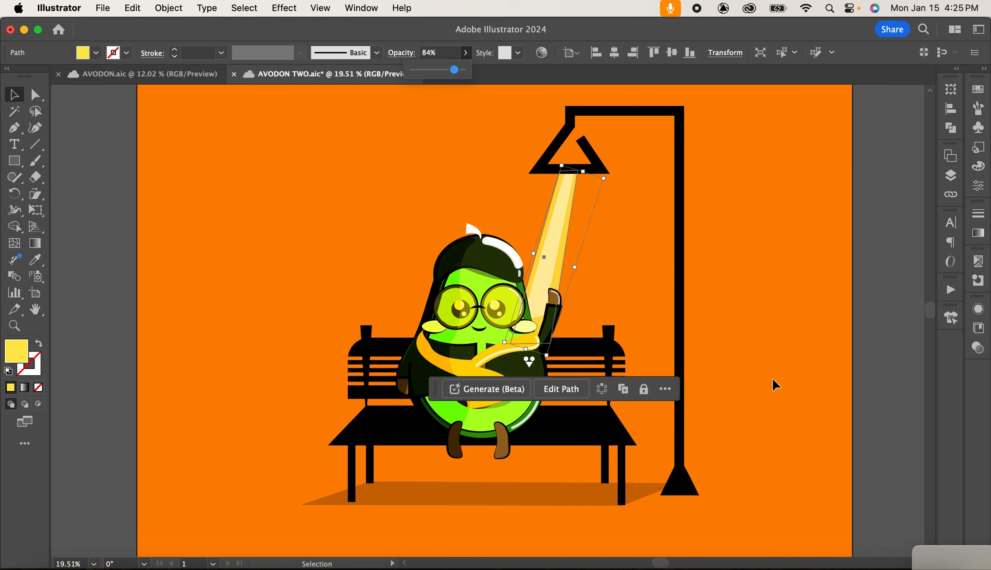
click(808, 367)
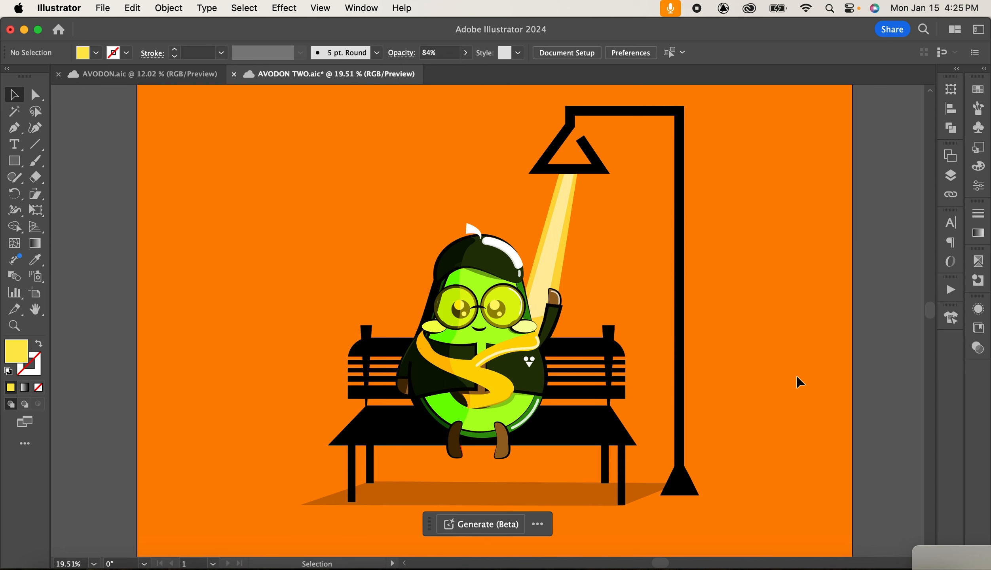
Draw a flat black ellipse on the ground beneath the avocado, below the bench seat, using the Ellipse tool with fill 000000.
click(950, 175)
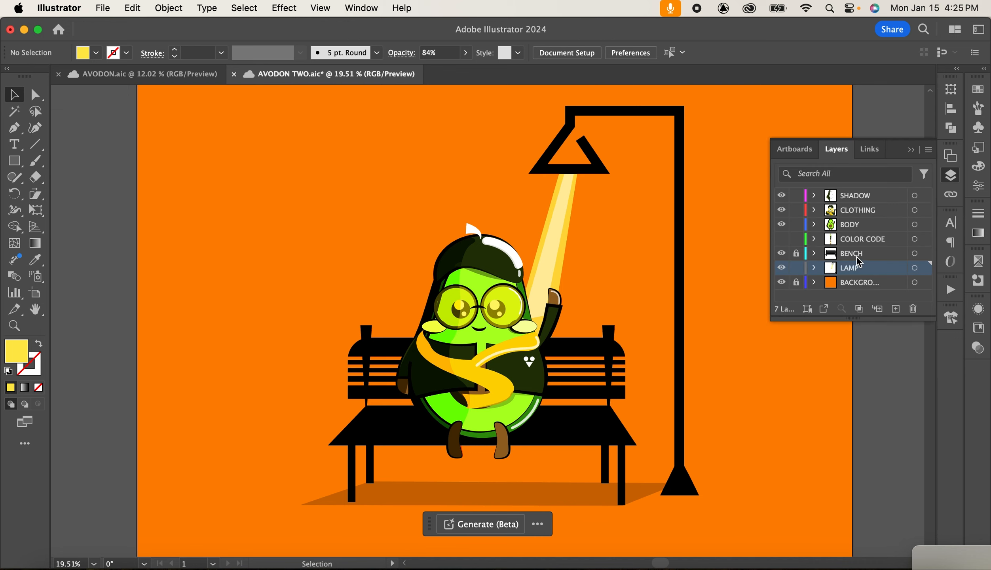
click(911, 150)
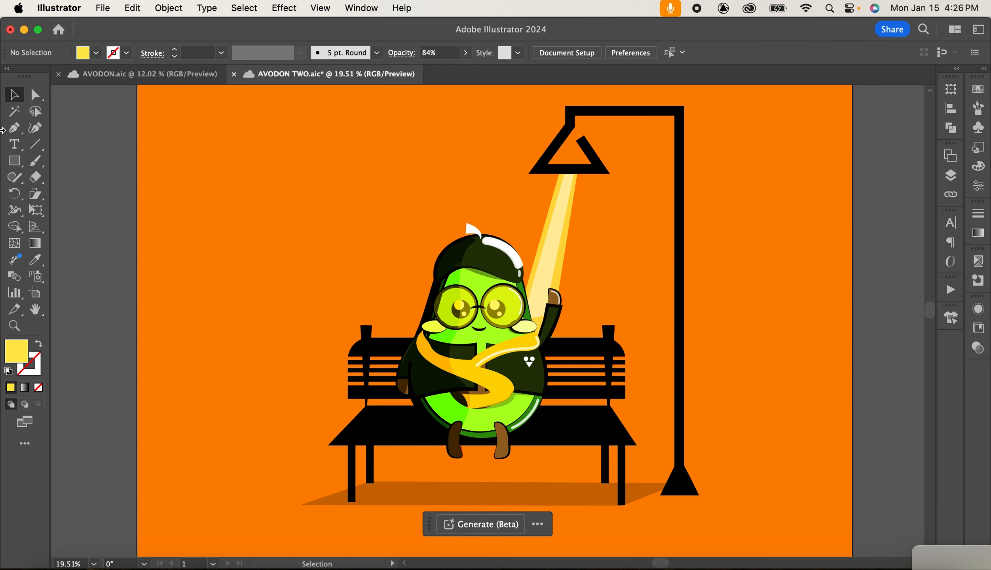
drag(17, 166, 68, 193)
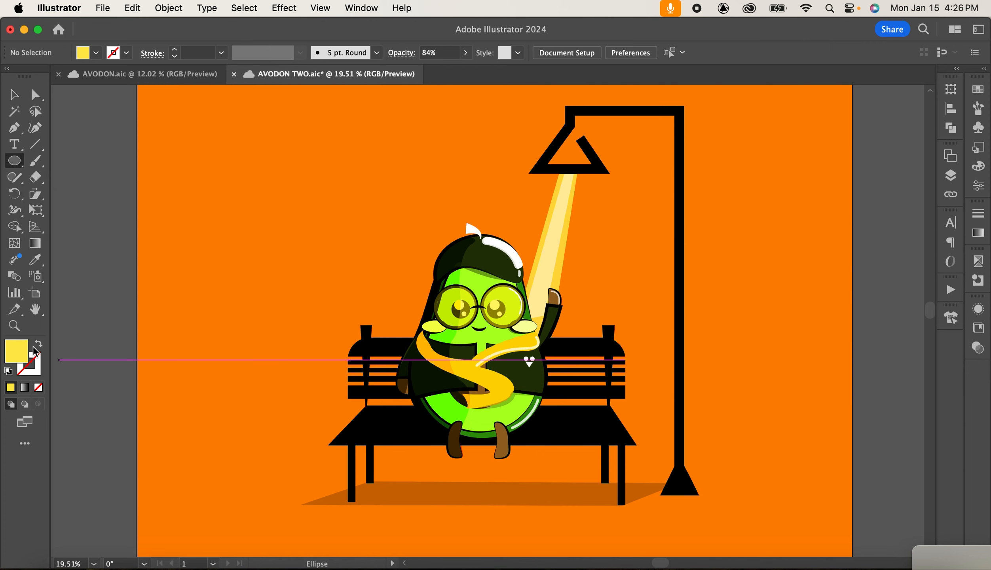
double_click(16, 351)
text(000000)
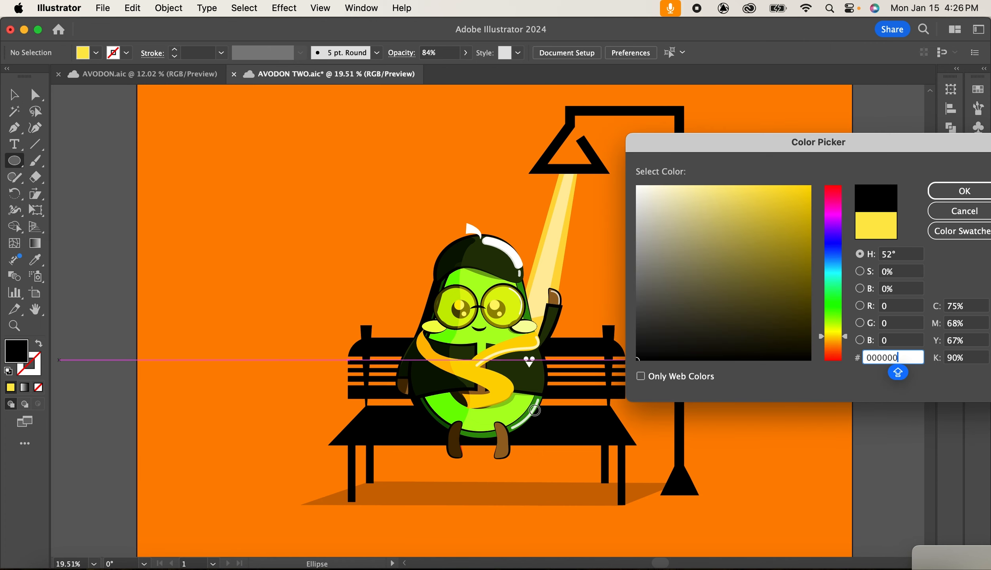
click(962, 191)
drag(437, 487, 521, 497)
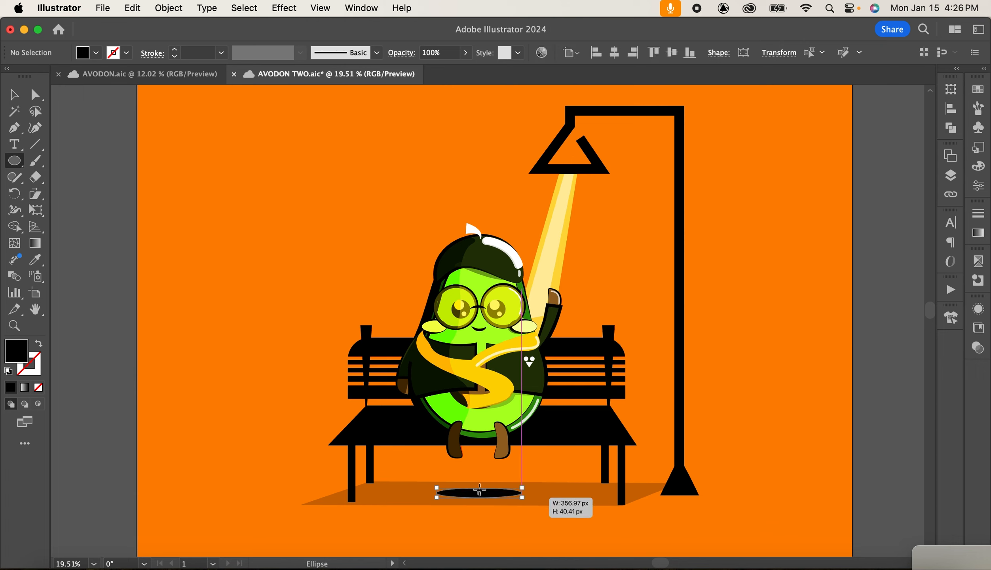
Set the black ellipse's opacity to 25% and deselect it.
click(465, 53)
click(438, 70)
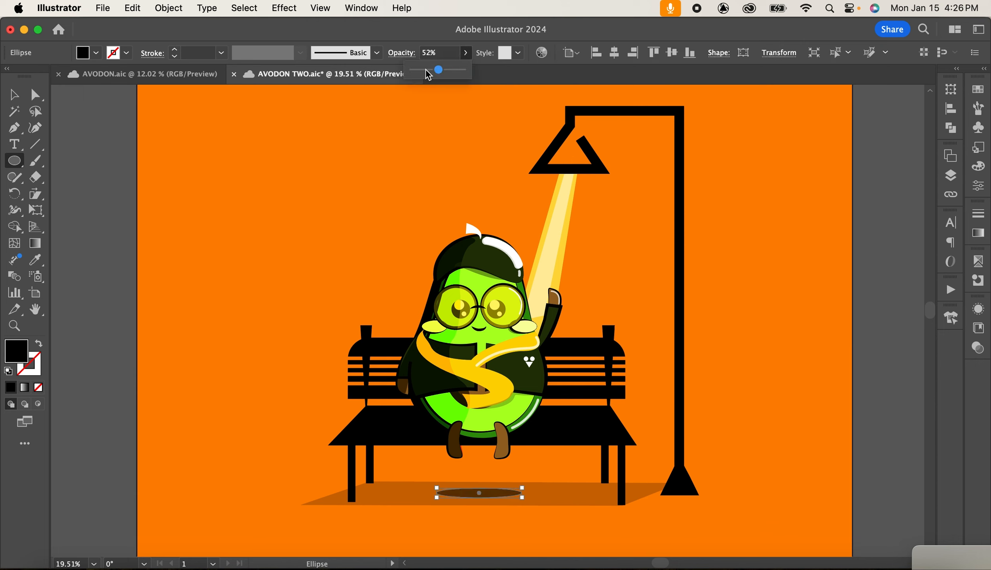
click(425, 70)
key(v)
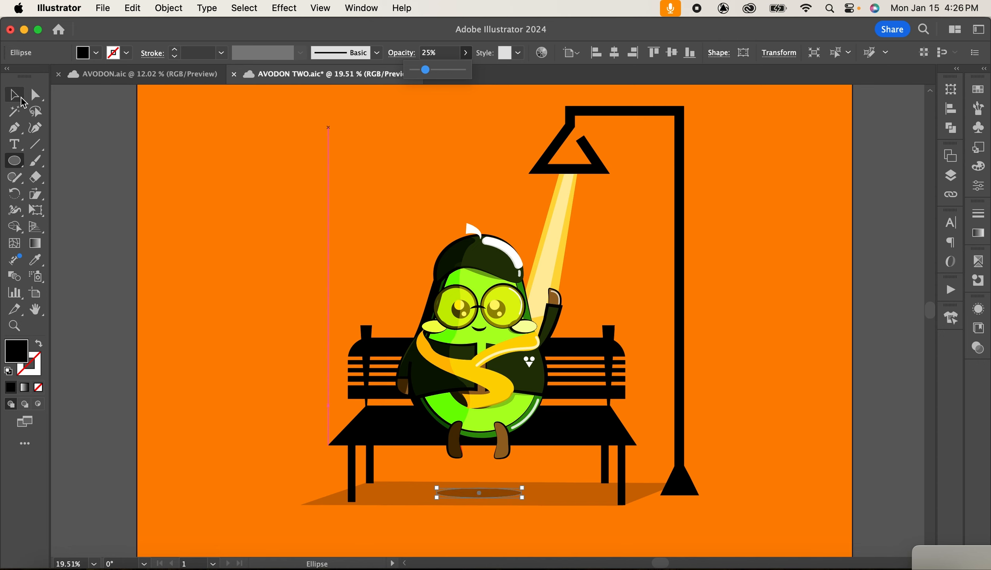
click(777, 274)
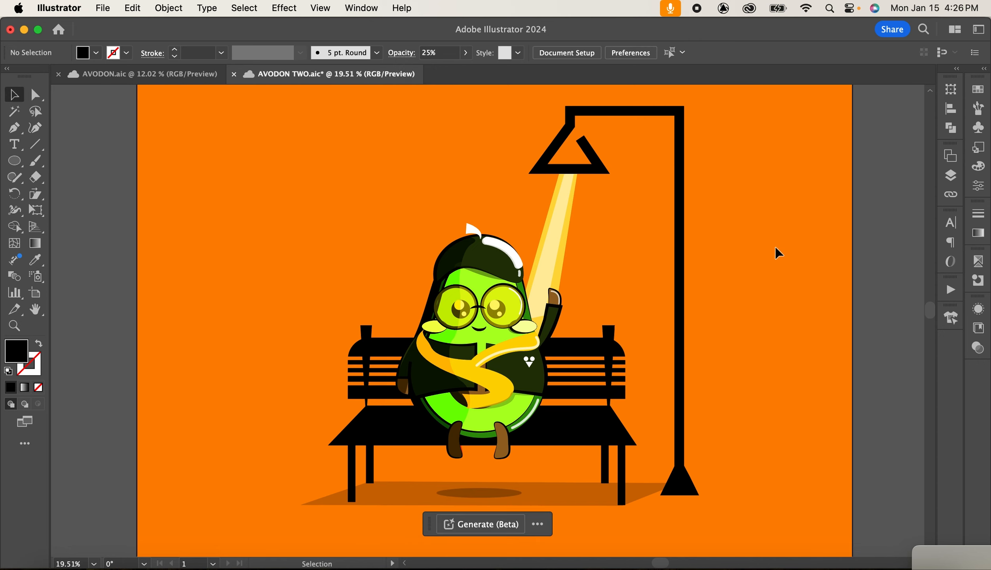
scroll(755, 252, down, 1)
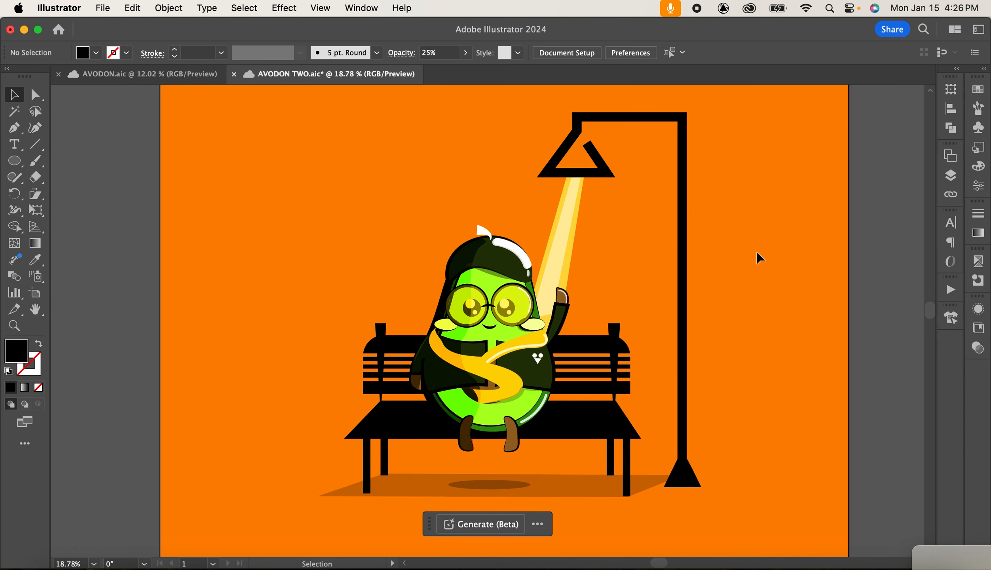
scroll(756, 252, up, 2)
scroll(756, 252, left, 3)
scroll(756, 252, up, 1)
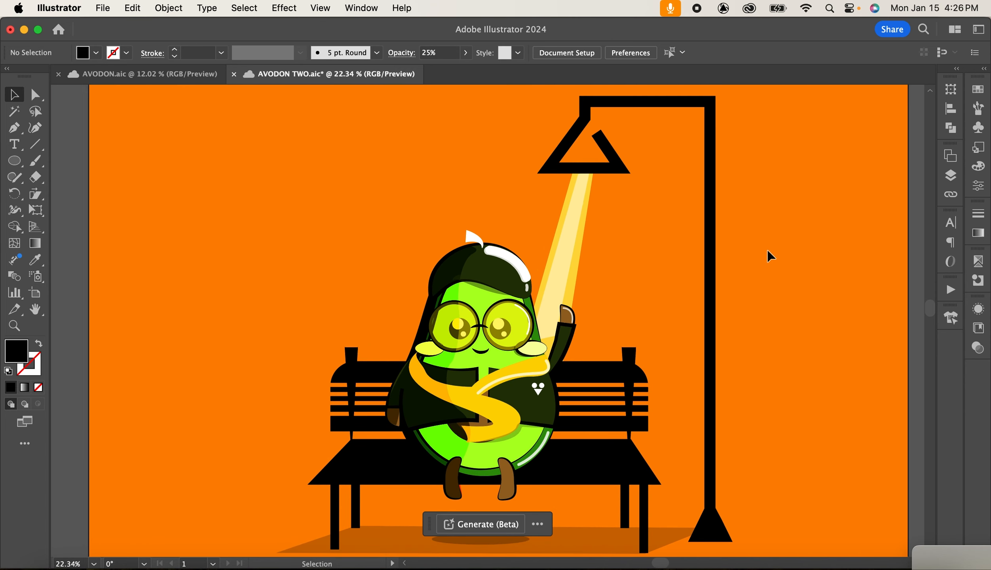
scroll(767, 250, up, 1)
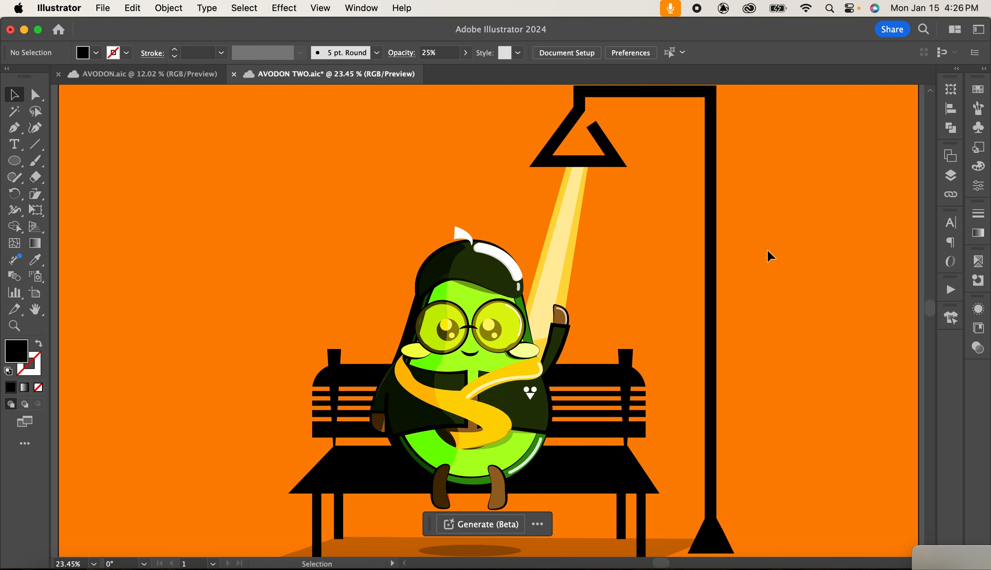
scroll(767, 250, down, 2)
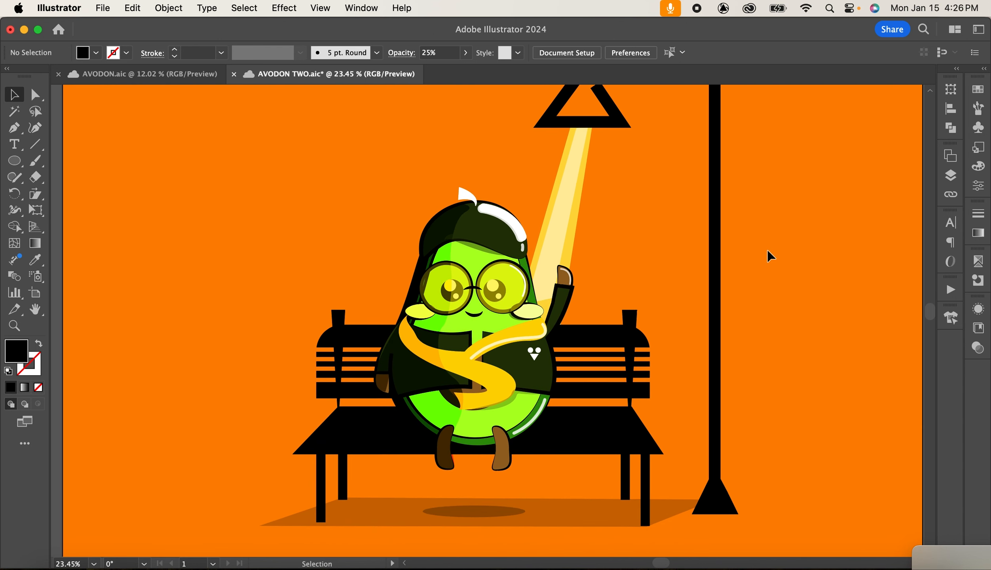